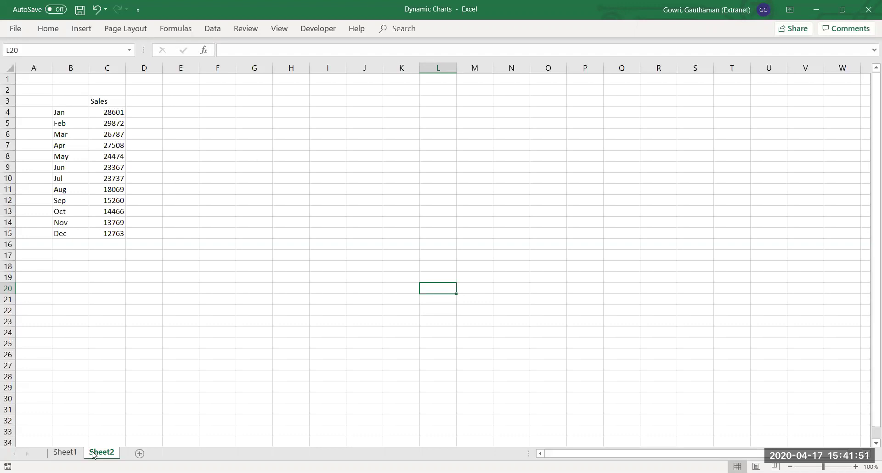
On Sheet1, show All Quarters in the Sales Overview chart and examine the Sales and Quarter columns feeding it.
{"action": "left_click", "coordinate": [68, 454]}
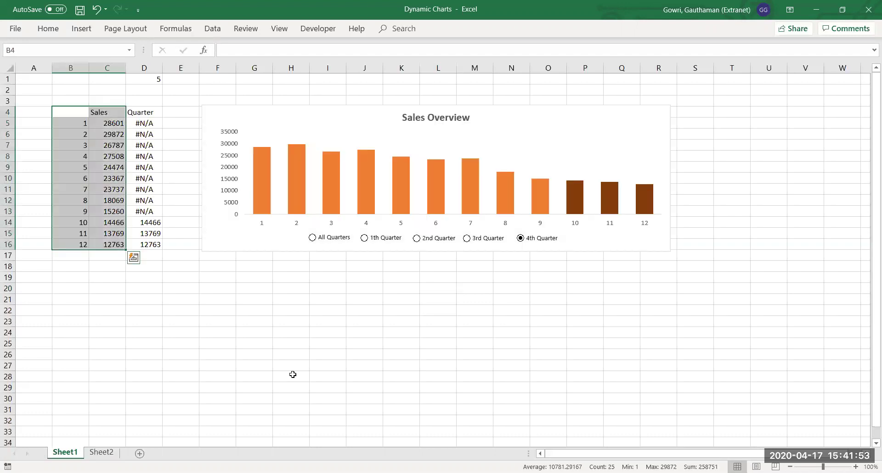
{"action": "left_click", "coordinate": [293, 375]}
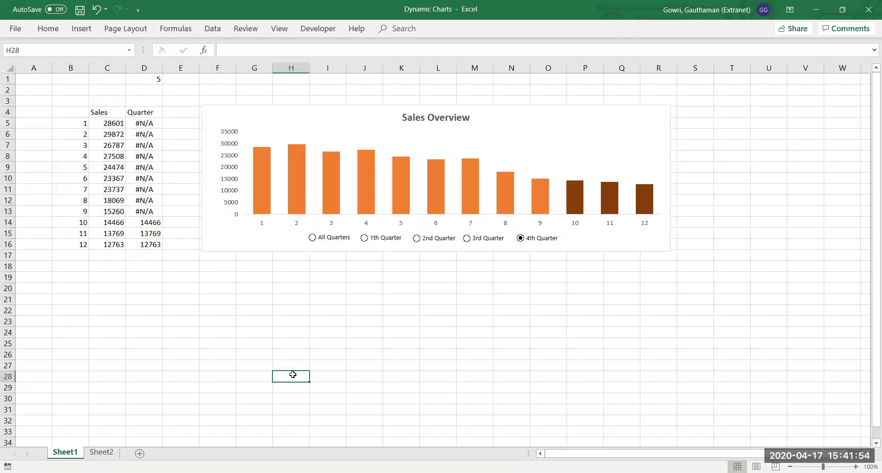
{"action": "left_click", "coordinate": [313, 238]}
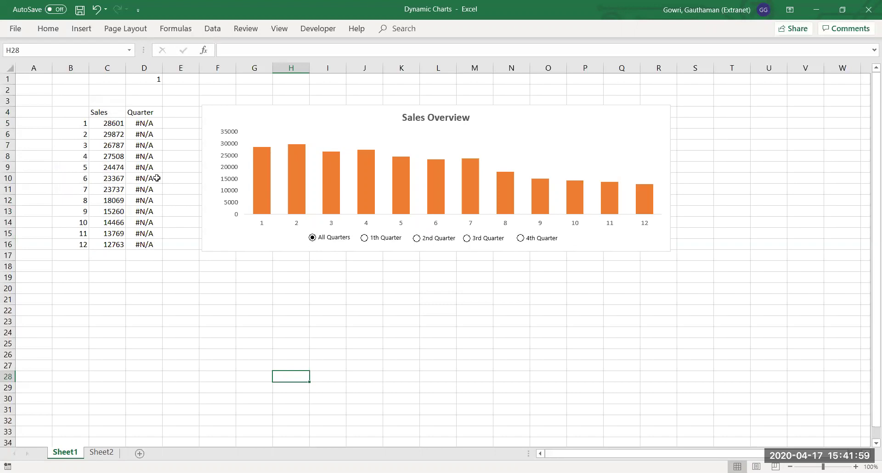
{"action": "left_click_drag", "start_coordinate": [112, 267], "coordinate": [135, 120]}
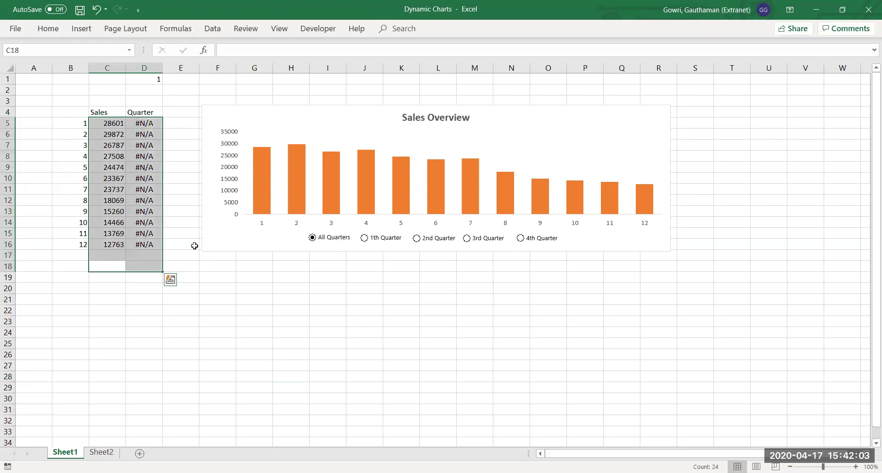
{"action": "left_click", "coordinate": [195, 245]}
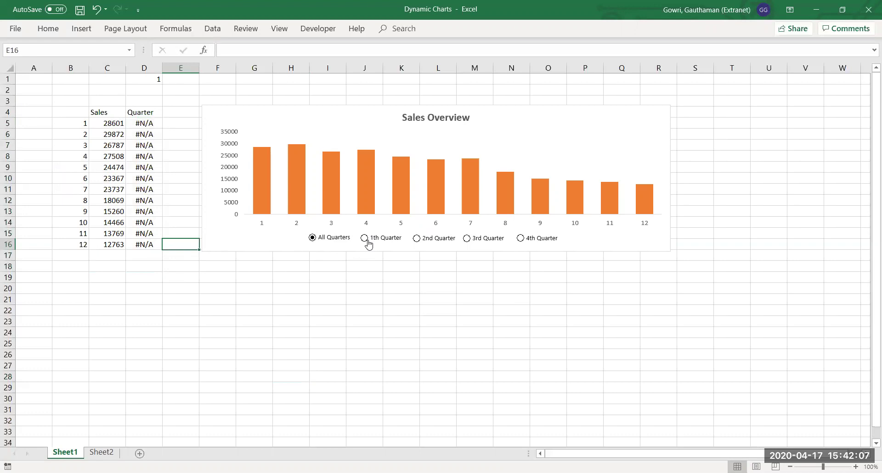
Highlight the first to fourth quarters one after another in the Sales Overview chart, finishing back on All Quarters.
{"action": "left_click", "coordinate": [368, 241]}
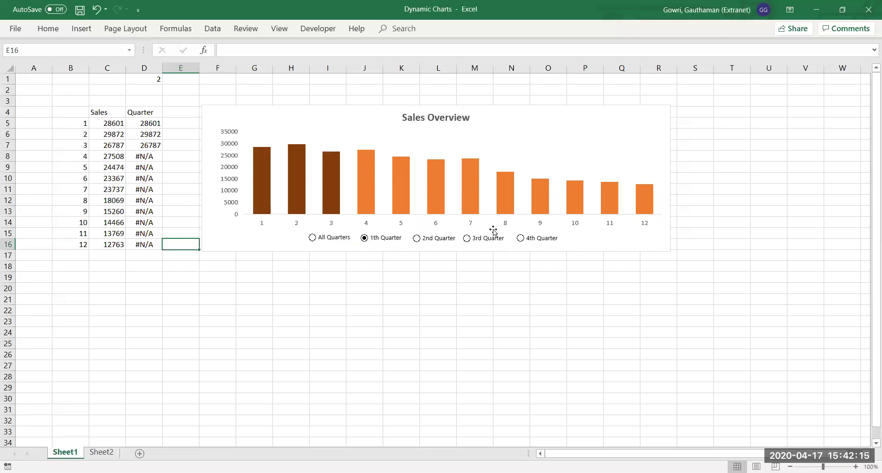
{"action": "left_click", "coordinate": [442, 238]}
{"action": "left_click", "coordinate": [482, 241]}
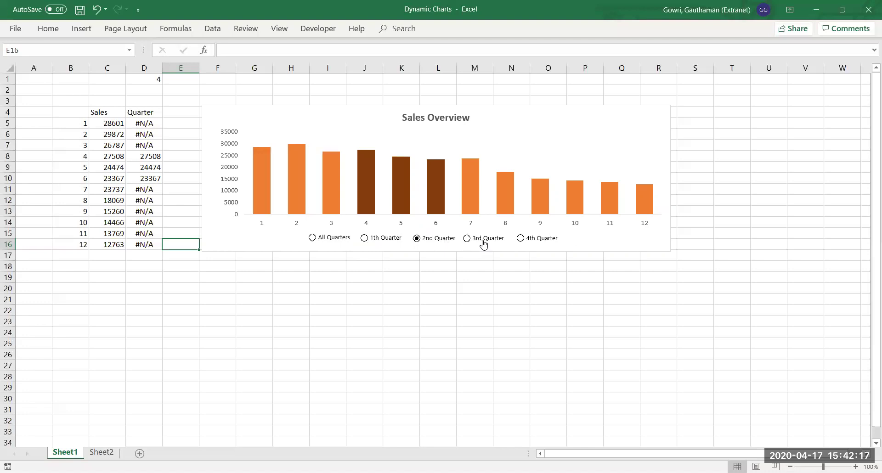
{"action": "left_click", "coordinate": [531, 242]}
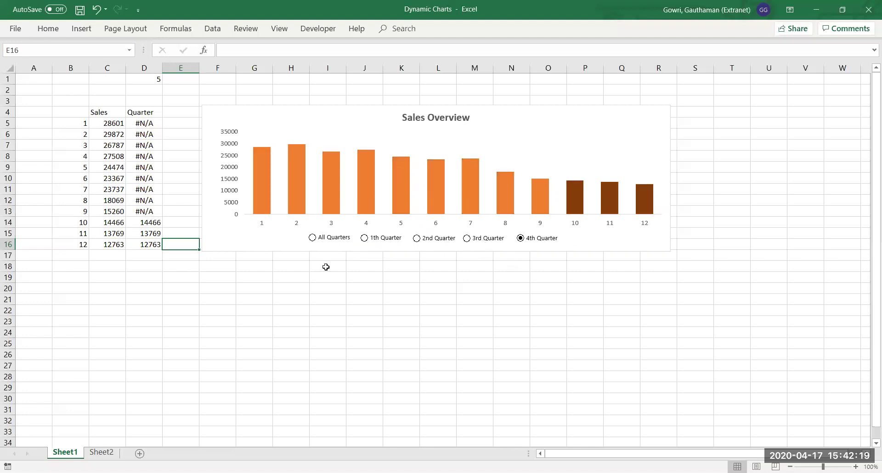
{"action": "left_click", "coordinate": [332, 240]}
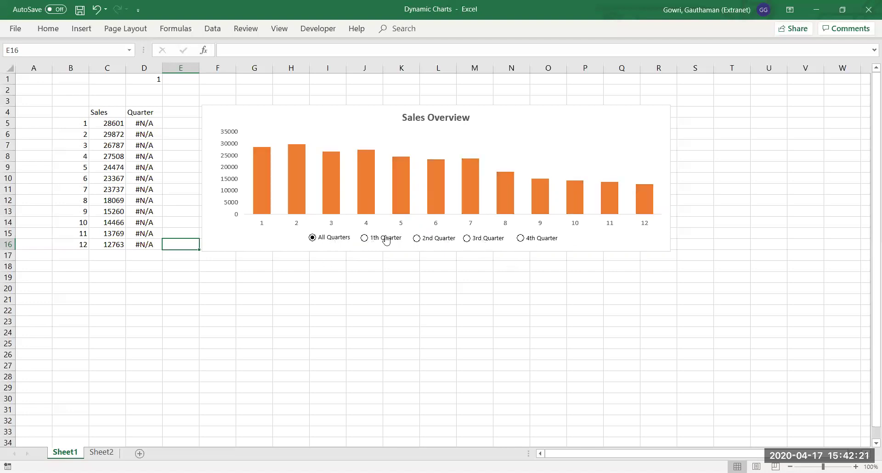
Select the first, second and third quarter options again in turn and examine the highlighted bars in the Sales Overview chart.
{"action": "left_click", "coordinate": [385, 239]}
{"action": "left_click", "coordinate": [425, 242]}
{"action": "left_click", "coordinate": [468, 240]}
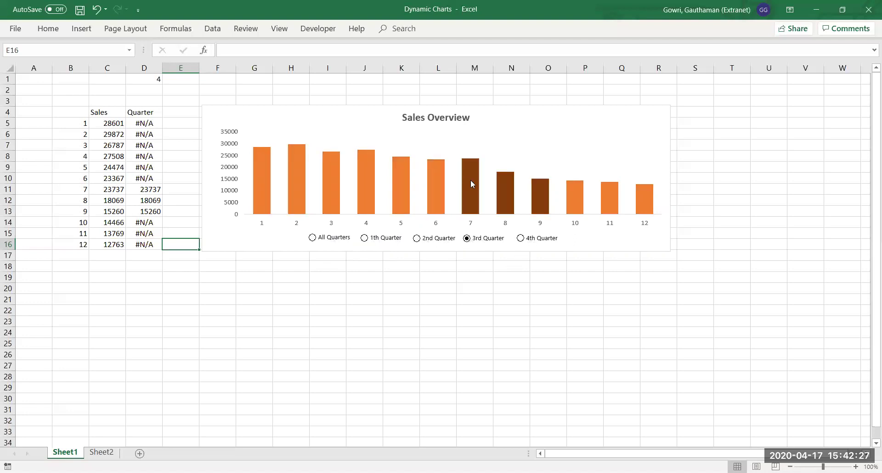
{"action": "mouse_move", "coordinate": [533, 190]}
On Sheet2, create a clustered column chart from the month and sales data in B3:C15, place it beside the table and widen it.
{"action": "left_click", "coordinate": [101, 453]}
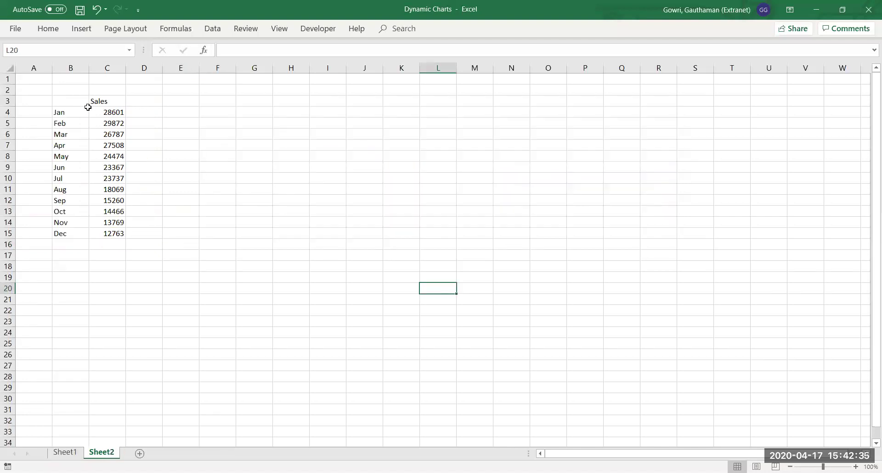
{"action": "left_click_drag", "start_coordinate": [71, 100], "coordinate": [102, 233]}
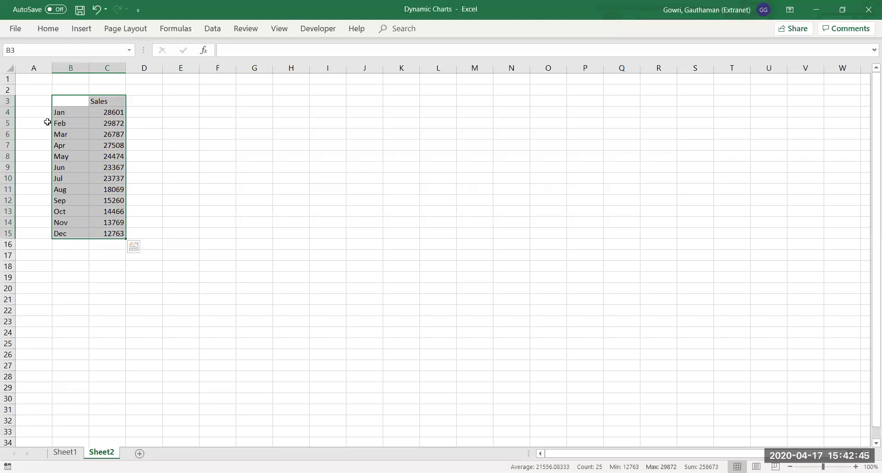
{"action": "left_click", "coordinate": [84, 32]}
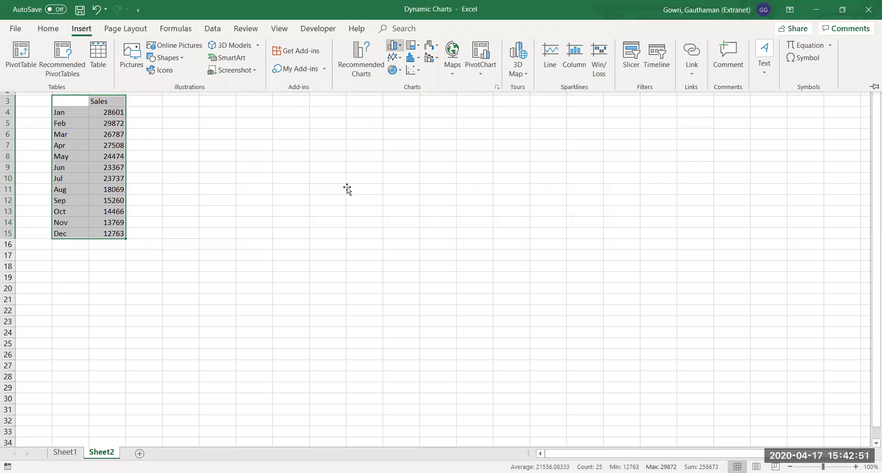
{"action": "key", "text": "alt+F1"}
{"action": "left_click_drag", "start_coordinate": [340, 177], "coordinate": [278, 93]}
{"action": "left_click_drag", "start_coordinate": [510, 249], "coordinate": [687, 263]}
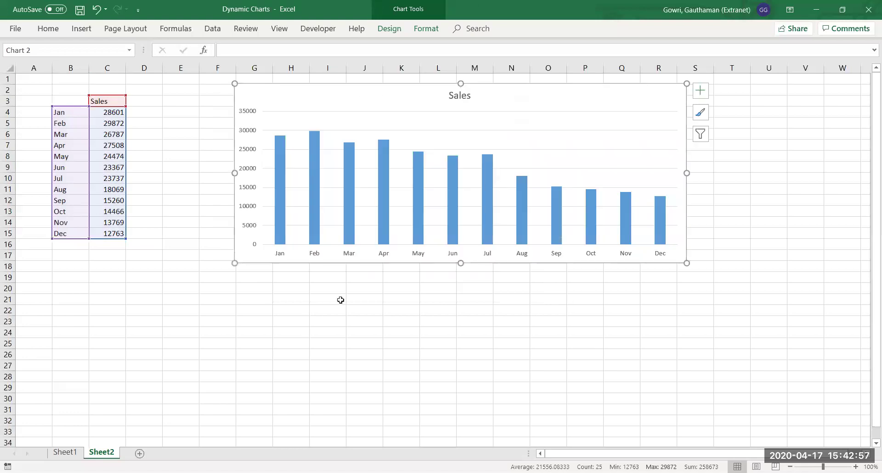
Hide the gridlines on Sheet2.
{"action": "left_click", "coordinate": [278, 28]}
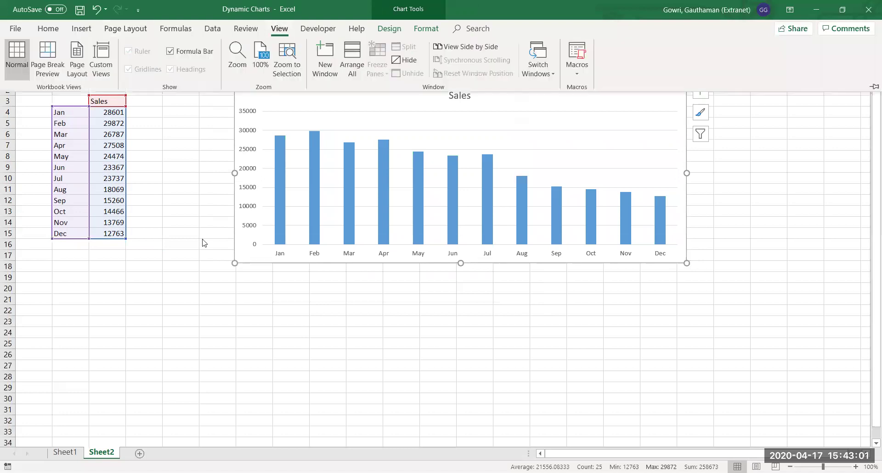
{"action": "key", "text": "Escape"}
{"action": "left_click", "coordinate": [278, 30]}
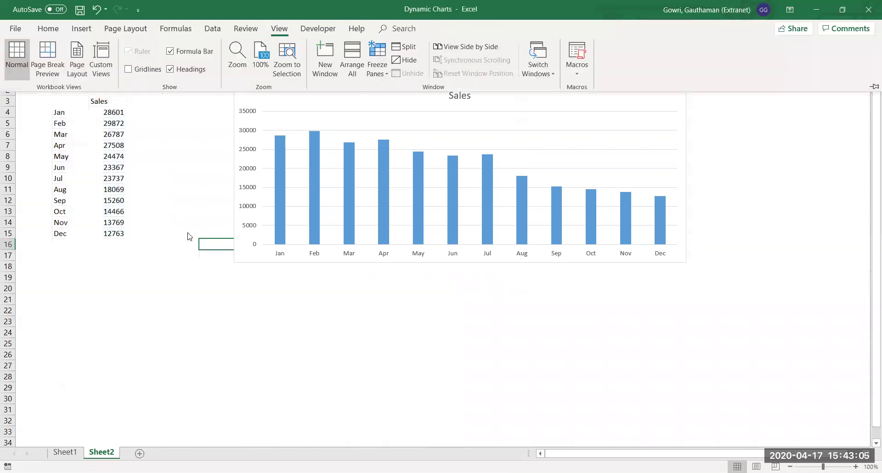
{"action": "left_click", "coordinate": [188, 234]}
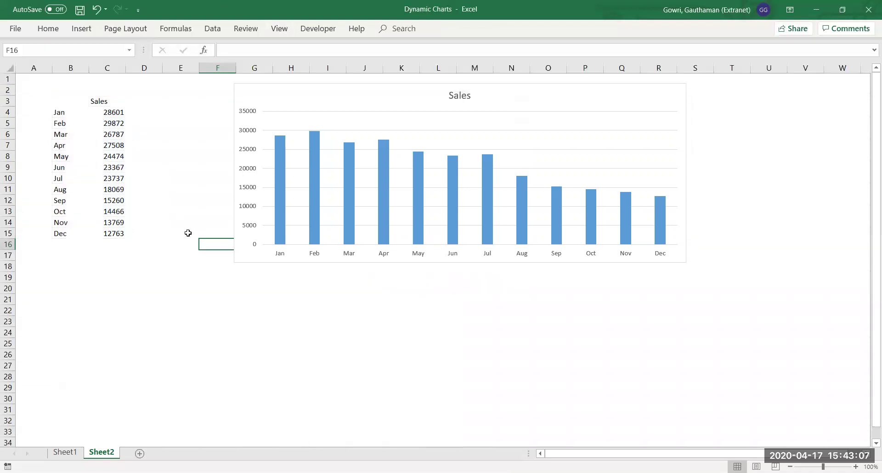
Insert a form-control option button just below the lower-left corner of the Sales chart.
{"action": "left_click", "coordinate": [334, 36]}
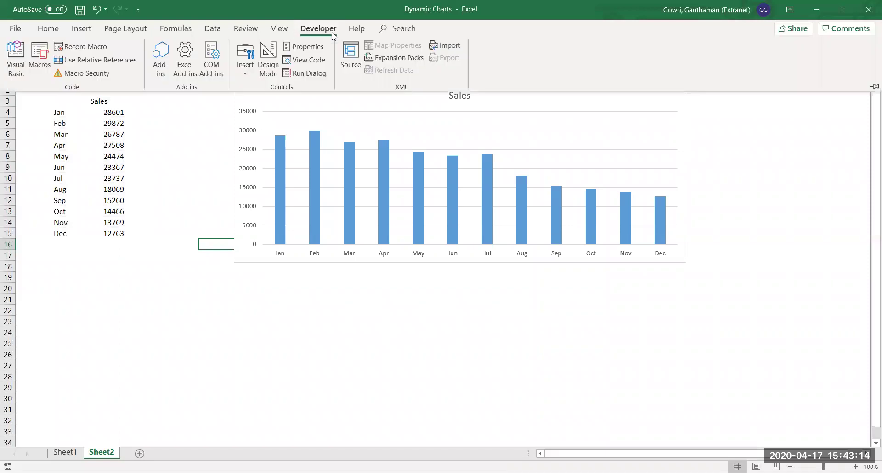
{"action": "left_click", "coordinate": [247, 76]}
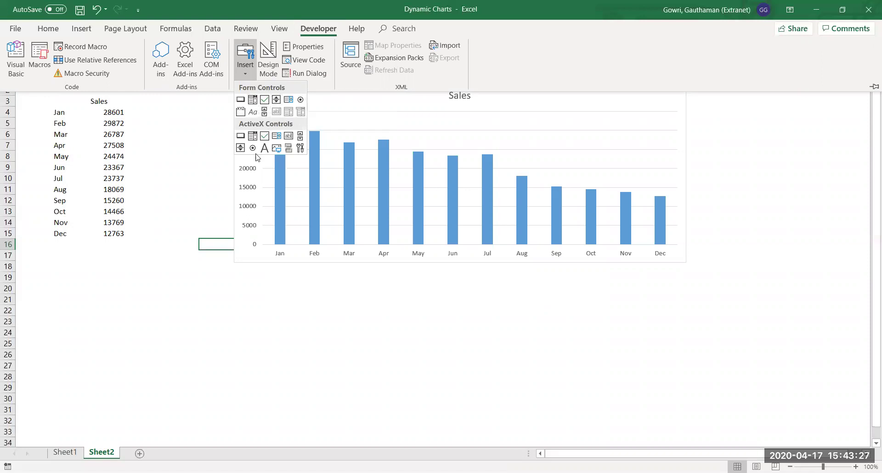
{"action": "left_click", "coordinate": [299, 100]}
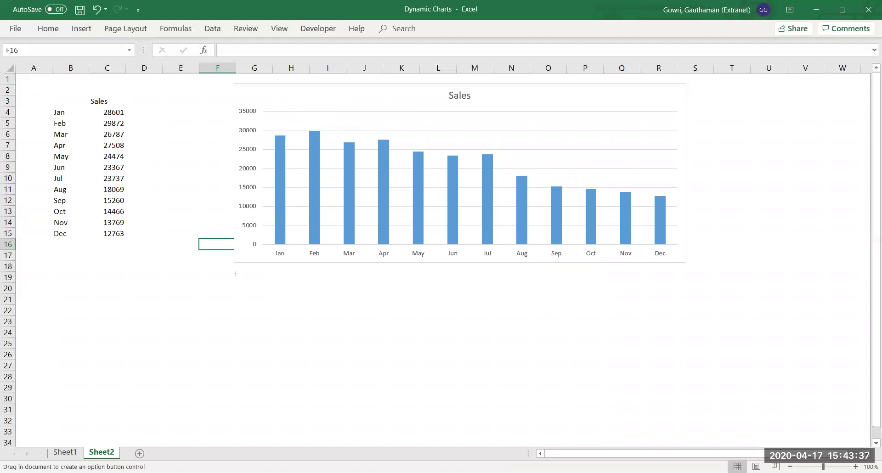
{"action": "left_click_drag", "start_coordinate": [236, 272], "coordinate": [315, 277]}
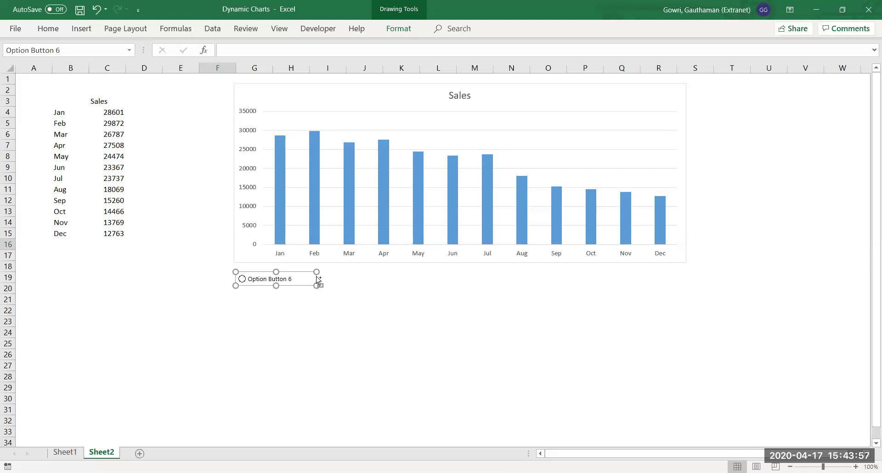
Duplicate the option button four times to make five in total.
{"action": "key", "text": "ctrl+d"}
{"action": "key", "text": "ctrl+d"}
{"action": "key", "text": "ctrl+d"}
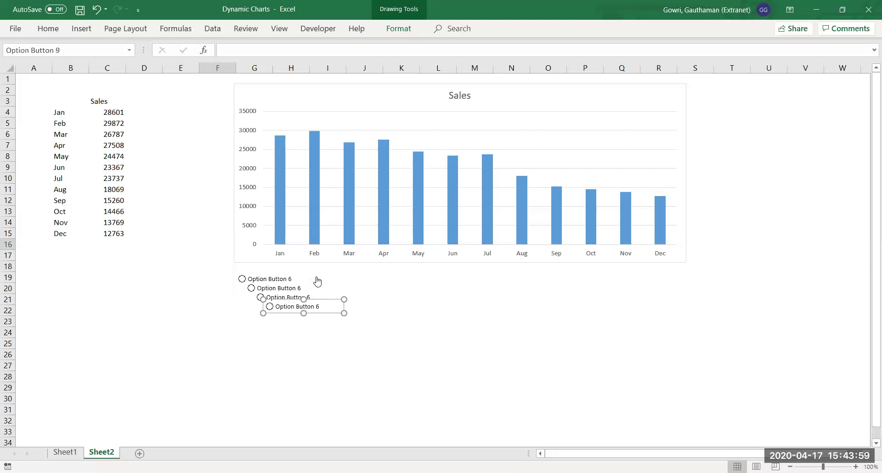
{"action": "key", "text": "ctrl+d"}
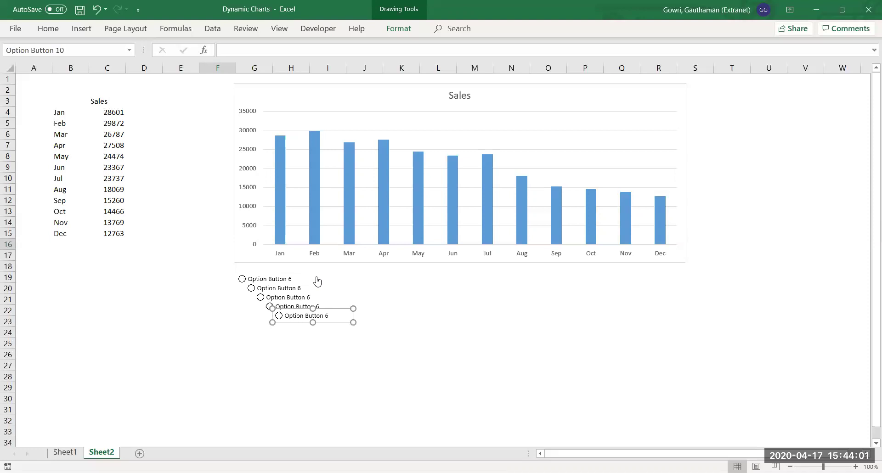
Move the last two option button copies into a row below the chart, under the Nov–Dec and Aug–Oct bars.
{"action": "left_click_drag", "start_coordinate": [336, 310], "coordinate": [683, 274]}
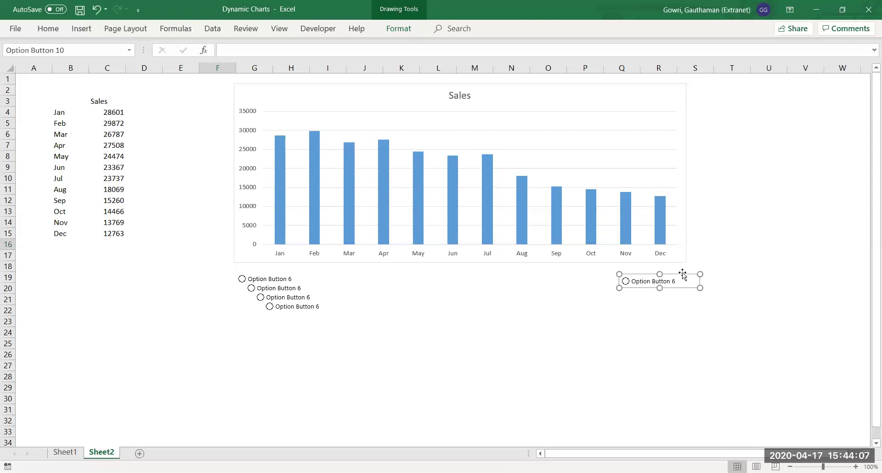
{"action": "left_click", "coordinate": [399, 352]}
{"action": "left_click", "coordinate": [311, 315], "text": "ctrl"}
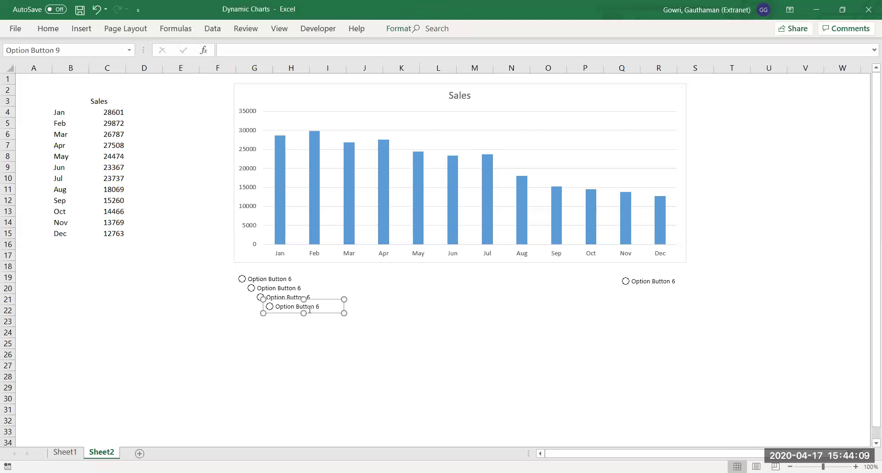
{"action": "left_click_drag", "start_coordinate": [328, 299], "coordinate": [589, 273]}
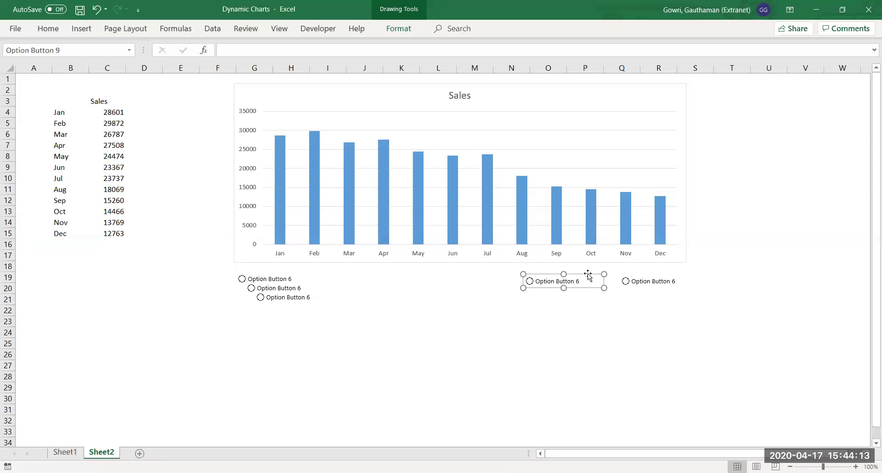
{"action": "left_click", "coordinate": [522, 311]}
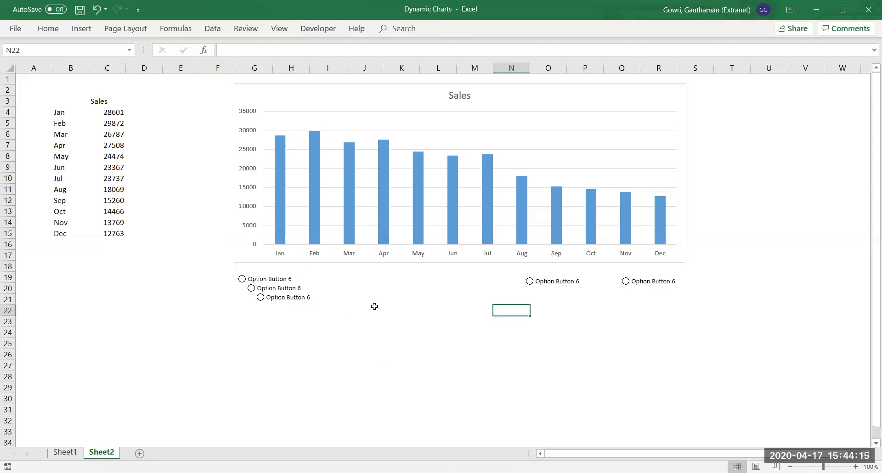
Place the remaining two option button copies in the same row, under the May–Jul and Feb–Apr bars.
{"action": "left_click", "coordinate": [315, 292], "text": "ctrl"}
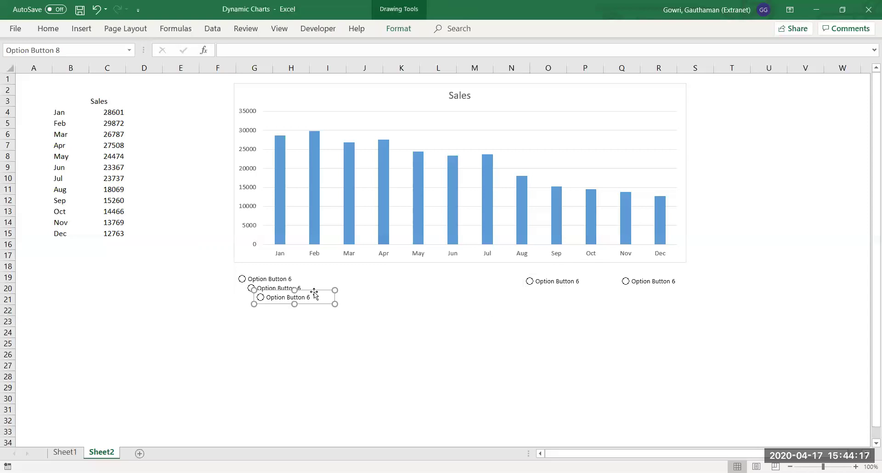
{"action": "mouse_move", "coordinate": [315, 292]}
{"action": "left_mouse_down"}
{"action": "mouse_move", "coordinate": [461, 290]}
{"action": "mouse_move", "coordinate": [465, 273]}
{"action": "left_mouse_up"}
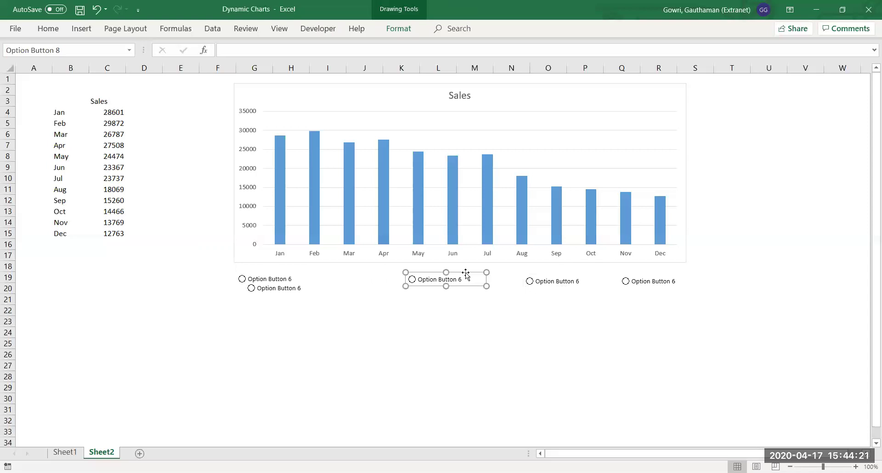
{"action": "left_click", "coordinate": [419, 322]}
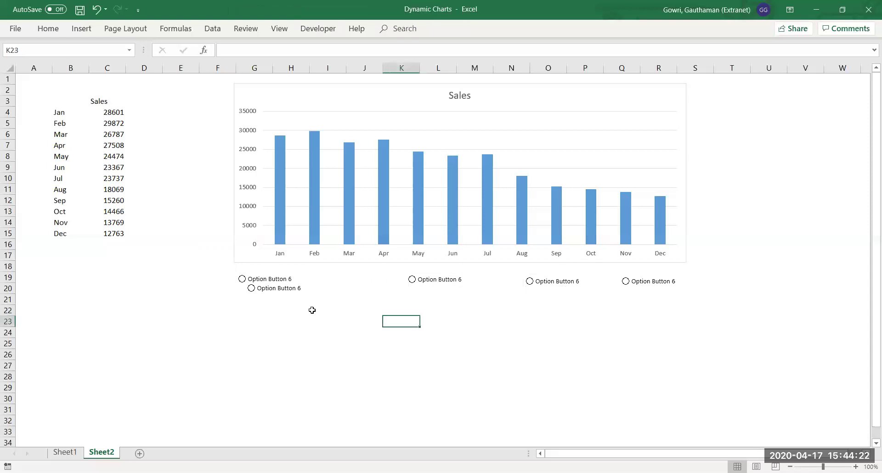
{"action": "left_click", "coordinate": [291, 295]}
{"action": "left_click", "coordinate": [291, 295], "text": "ctrl"}
{"action": "mouse_move", "coordinate": [312, 282]}
{"action": "left_mouse_down"}
{"action": "mouse_move", "coordinate": [338, 285]}
{"action": "mouse_move", "coordinate": [384, 271]}
{"action": "left_mouse_up"}
{"action": "left_click", "coordinate": [365, 376]}
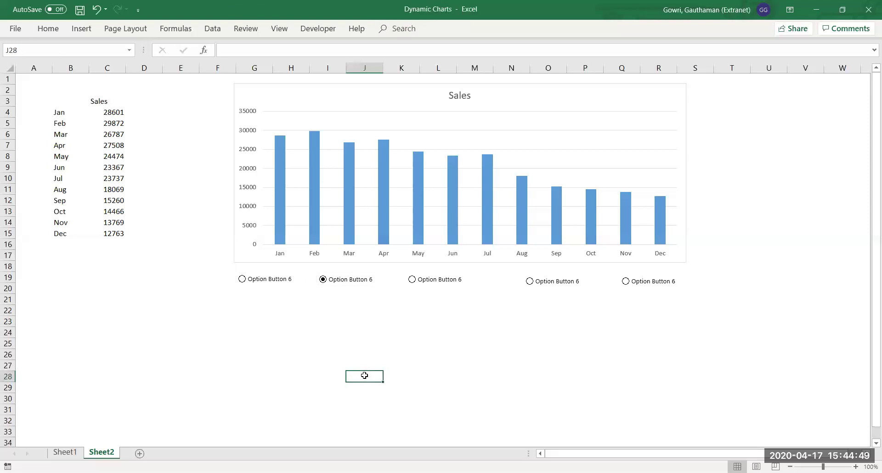
Relabel the first option button in the row as Q1.
{"action": "left_click", "coordinate": [255, 281], "text": "ctrl"}
{"action": "left_click", "coordinate": [255, 277]}
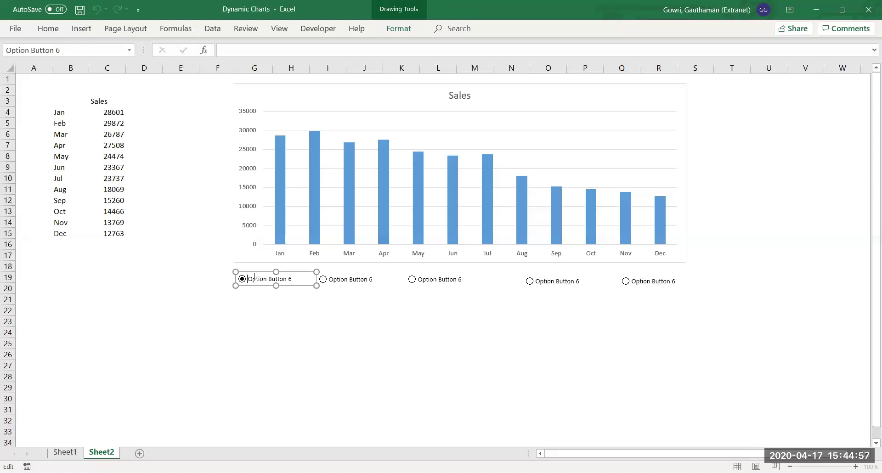
{"action": "key", "text": "ctrl+a"}
{"action": "type", "text": "Q1"}
{"action": "left_click", "coordinate": [294, 320]}
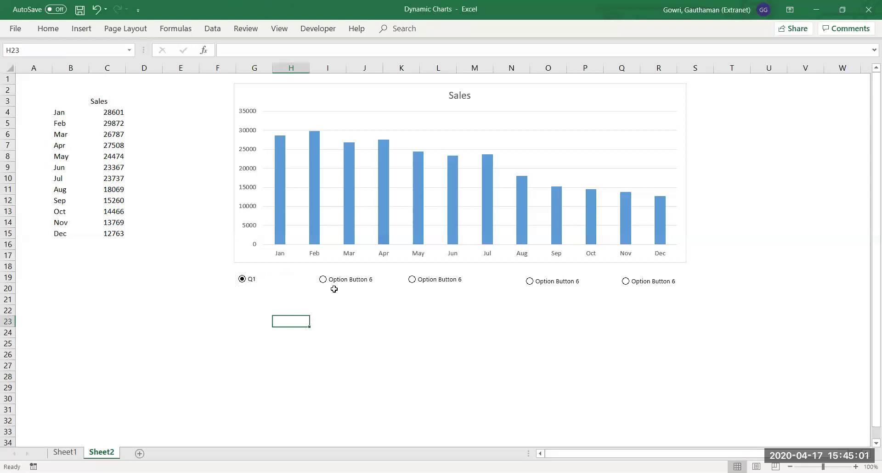
Relabel the second and third option buttons in the row below the chart as Q2 and Q3.
{"action": "left_click", "coordinate": [339, 281], "text": "ctrl"}
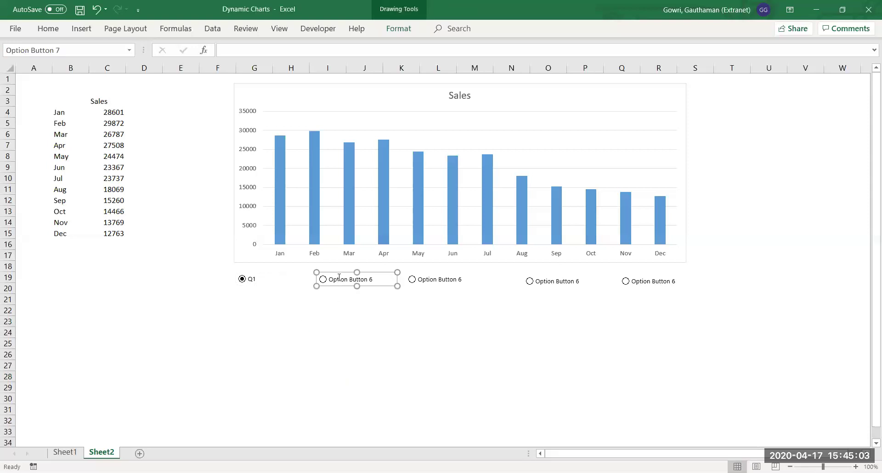
{"action": "triple_click", "coordinate": [339, 278]}
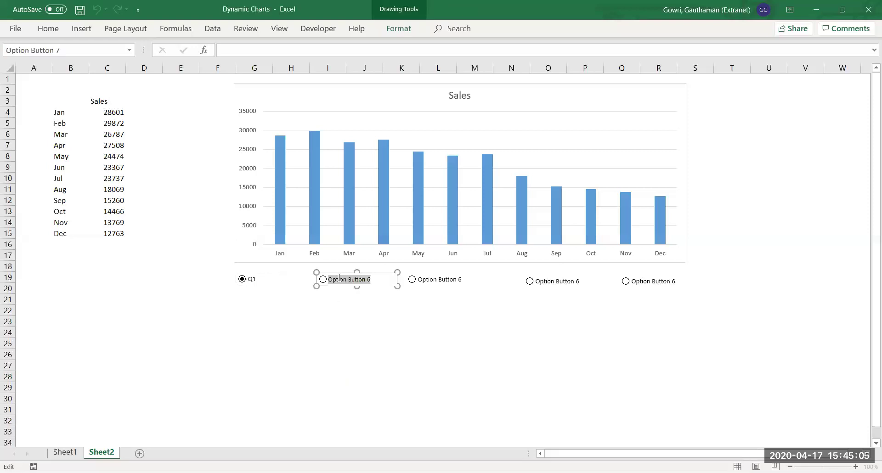
{"action": "type", "text": "Q2"}
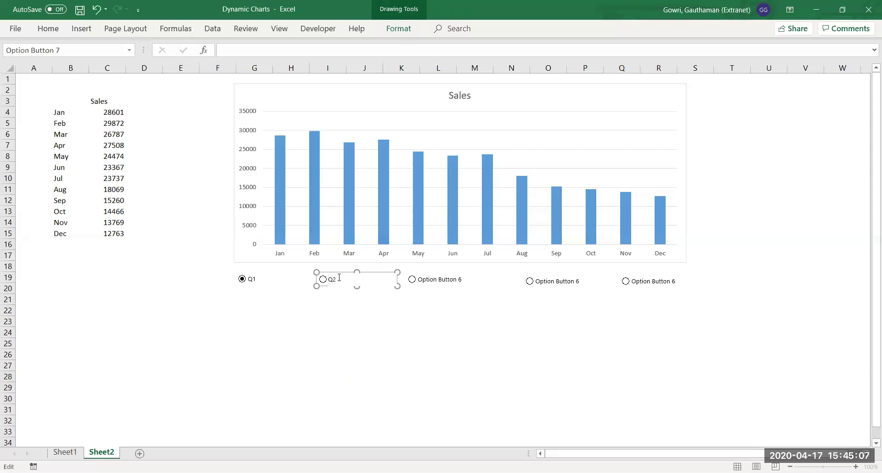
{"action": "left_click", "coordinate": [380, 331]}
{"action": "left_click", "coordinate": [430, 282], "text": "ctrl"}
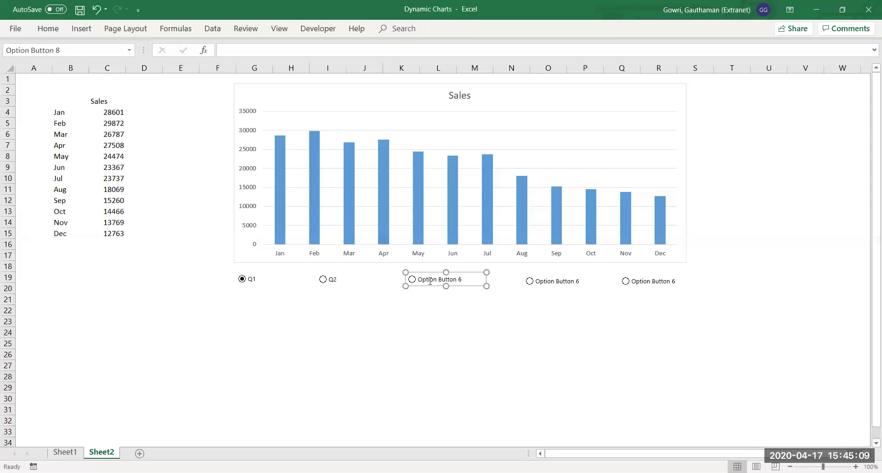
{"action": "triple_click", "coordinate": [430, 281]}
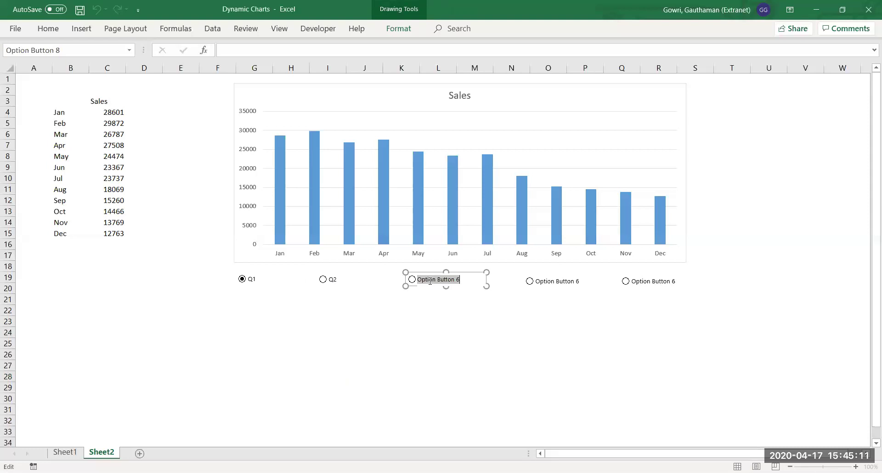
{"action": "type", "text": "Q3"}
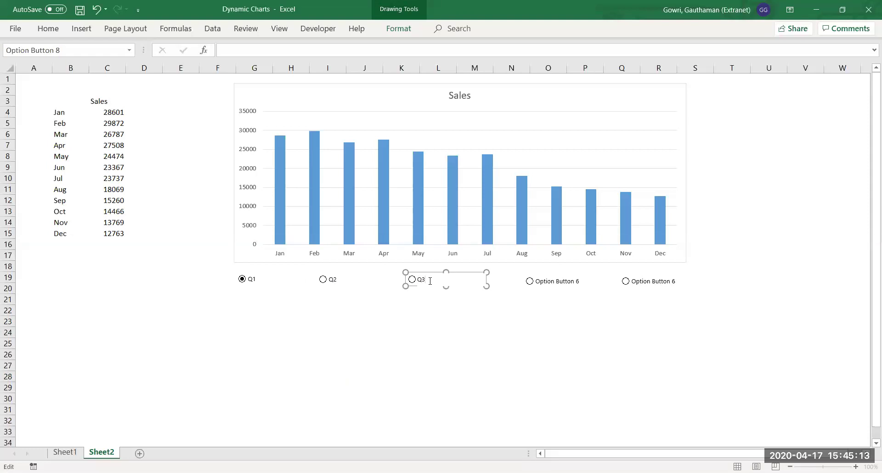
{"action": "left_click", "coordinate": [468, 320]}
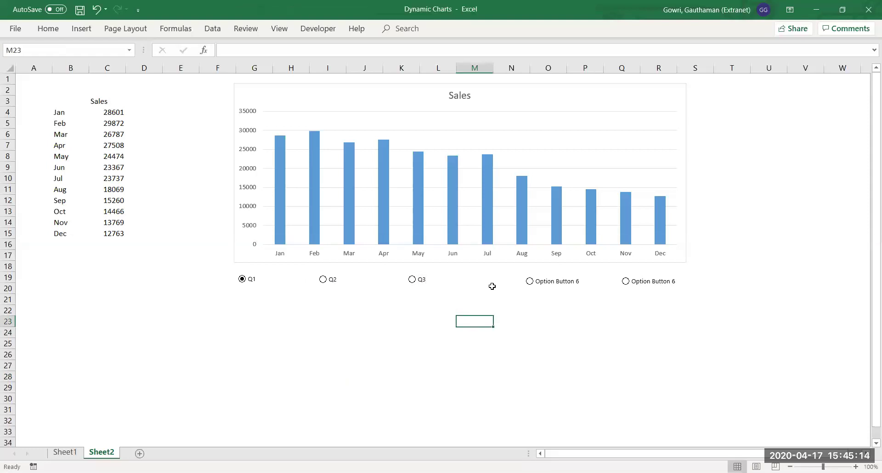
Relabel the fourth option button in the row as Q4 and the fifth one as All.
{"action": "left_click", "coordinate": [541, 282]}
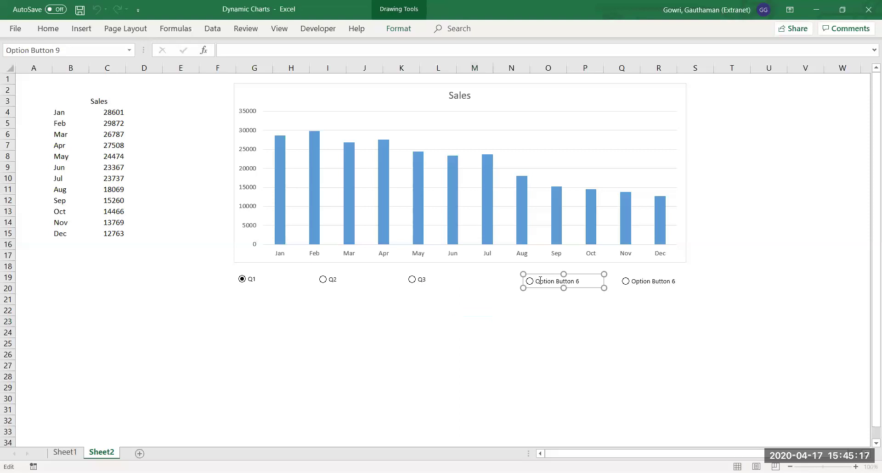
{"action": "key", "text": "ctrl+a"}
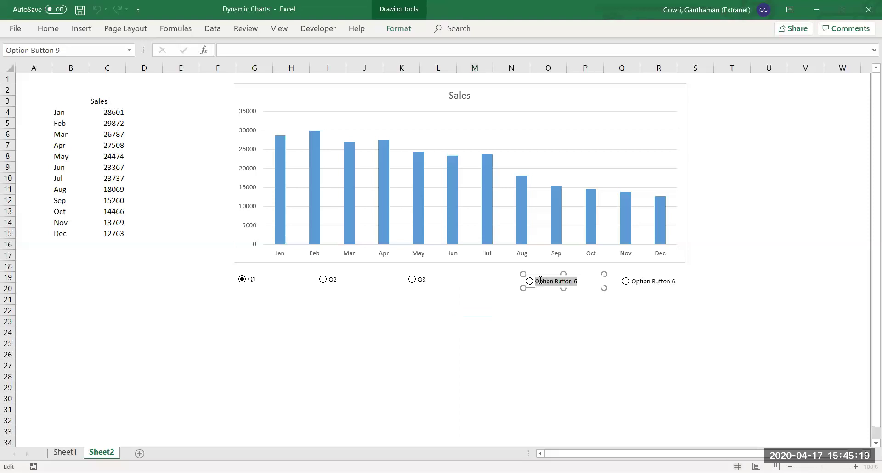
{"action": "type", "text": "Q4"}
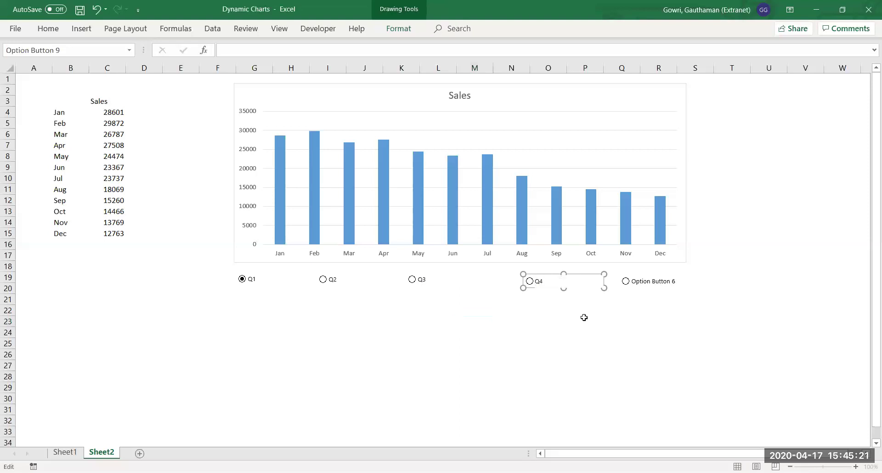
{"action": "left_click", "coordinate": [594, 335]}
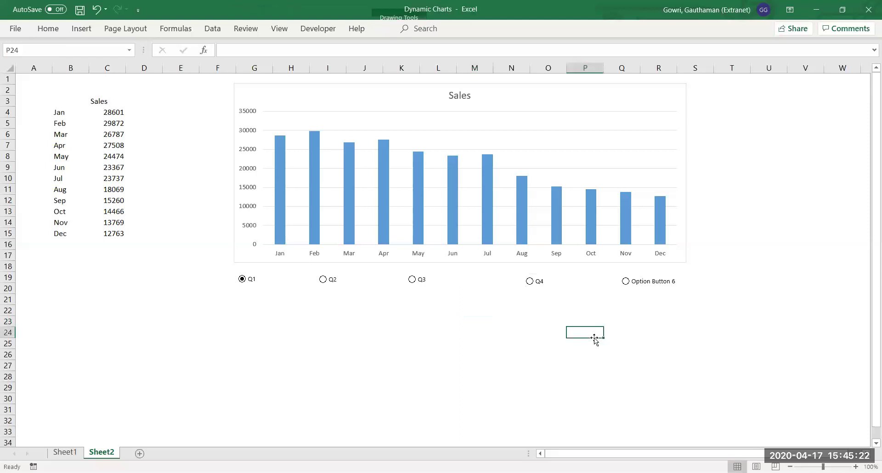
{"action": "left_click", "coordinate": [652, 282], "text": "ctrl"}
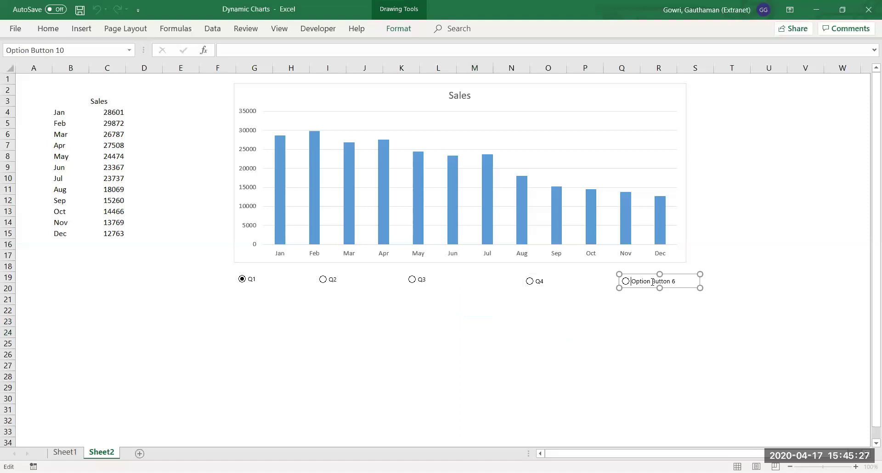
{"action": "triple_click", "coordinate": [653, 282]}
{"action": "type", "text": "All"}
{"action": "left_click", "coordinate": [605, 356]}
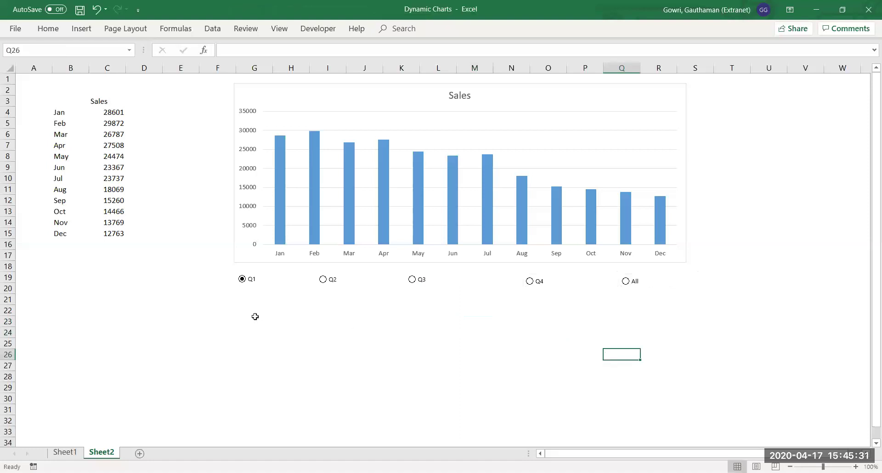
Select all five option buttons below the chart and align them to a common middle.
{"action": "left_click", "coordinate": [254, 285], "text": "ctrl"}
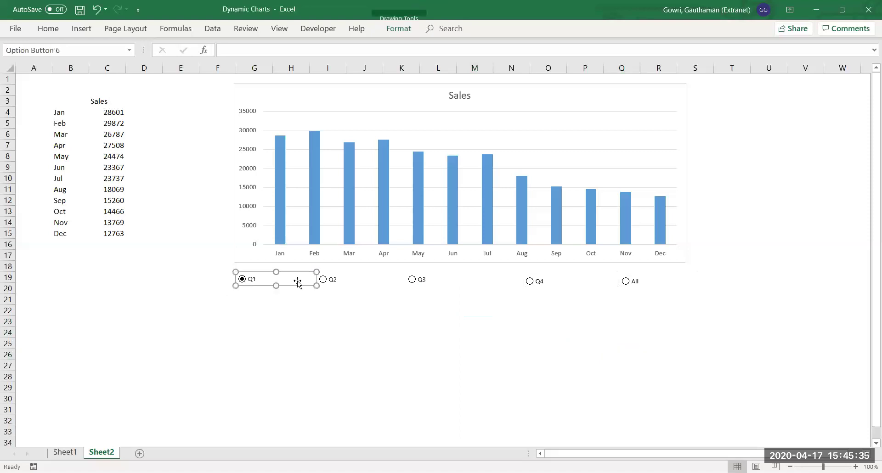
{"action": "left_click", "coordinate": [395, 276], "text": "ctrl"}
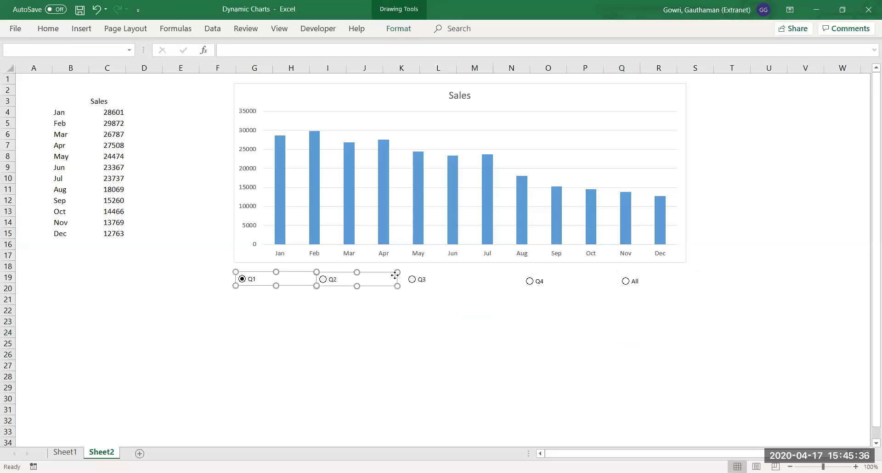
{"action": "left_click", "coordinate": [424, 280], "text": "ctrl"}
{"action": "left_click", "coordinate": [533, 282], "text": "ctrl"}
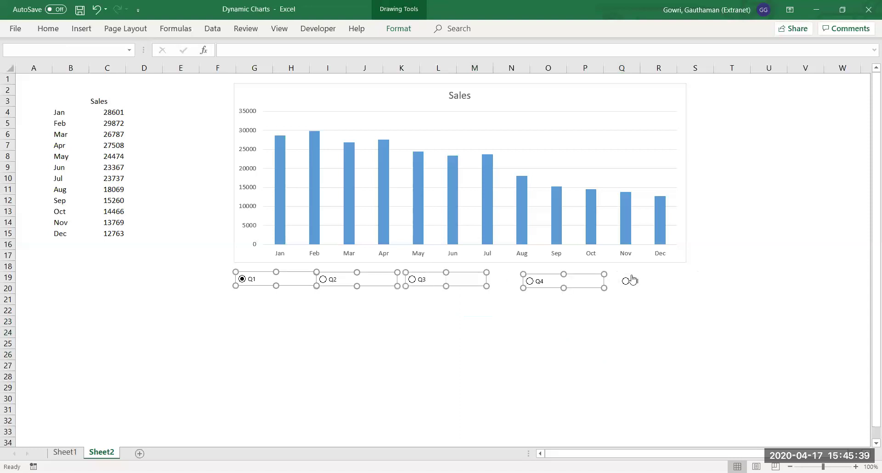
{"action": "left_click", "coordinate": [633, 279], "text": "ctrl"}
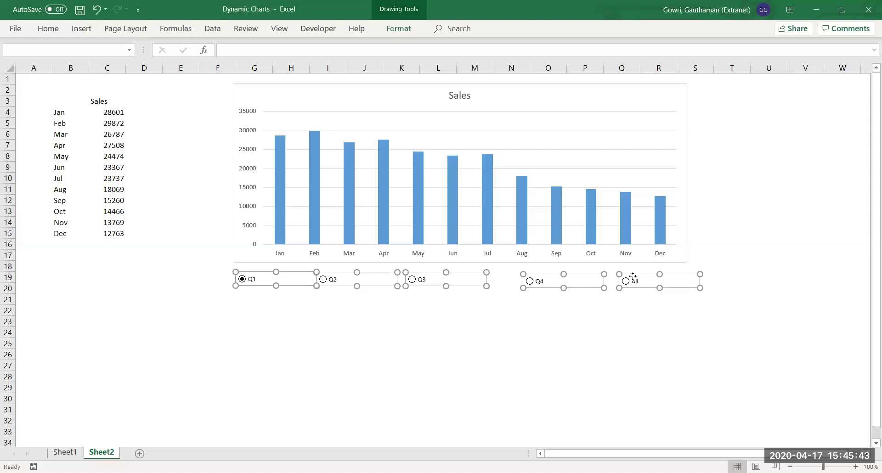
{"action": "left_click", "coordinate": [394, 29]}
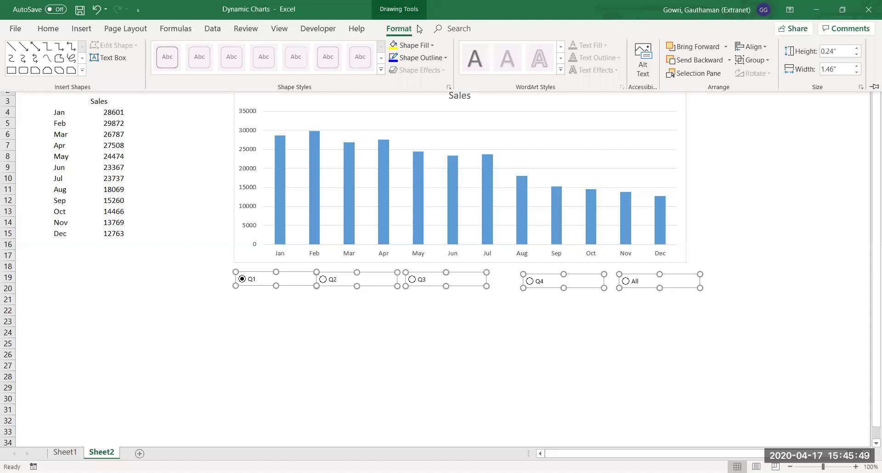
{"action": "left_click", "coordinate": [756, 48]}
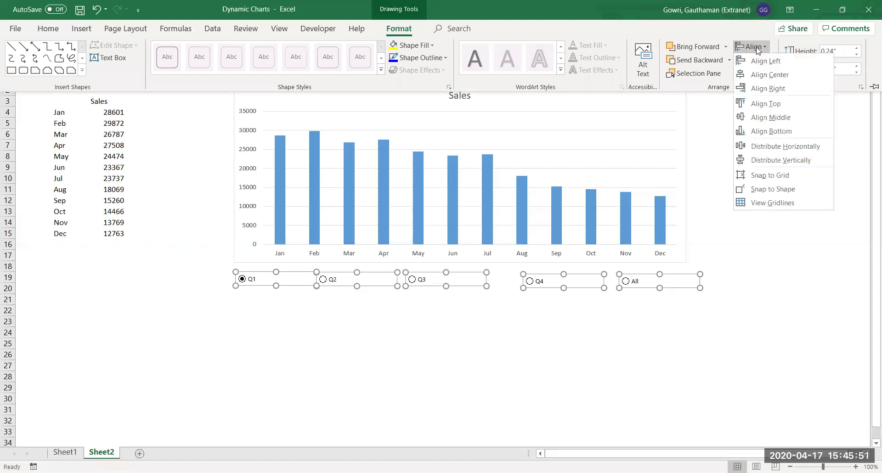
{"action": "left_click", "coordinate": [772, 117]}
Distribute the five selected option buttons horizontally so they are evenly spaced, and deselect them.
{"action": "left_click", "coordinate": [759, 46]}
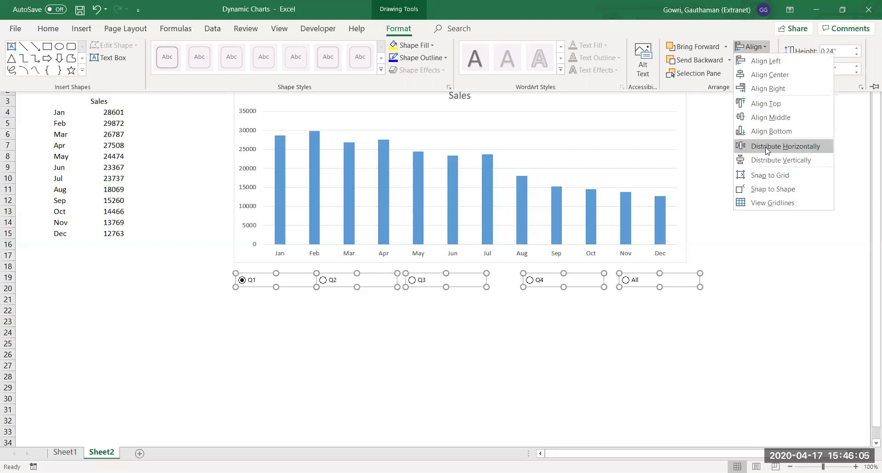
{"action": "left_click", "coordinate": [767, 146]}
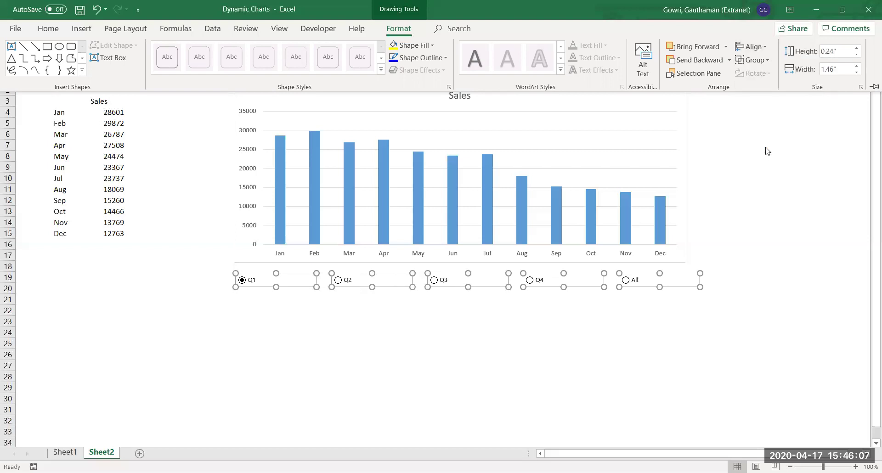
{"action": "left_click", "coordinate": [452, 321]}
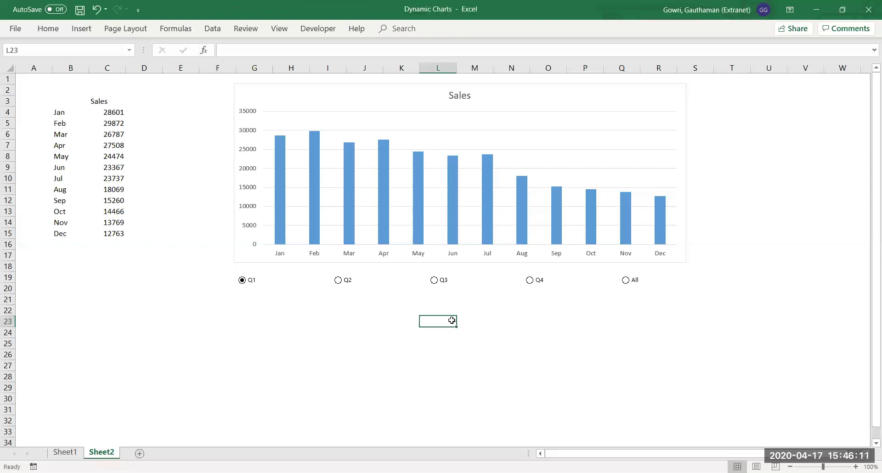
Link the Q2 option button to cell $D$2 in its control format settings.
{"action": "right_click", "coordinate": [348, 282]}
{"action": "key", "text": "Escape"}
{"action": "right_click", "coordinate": [348, 279]}
{"action": "key", "text": "Escape"}
{"action": "right_click", "coordinate": [347, 279]}
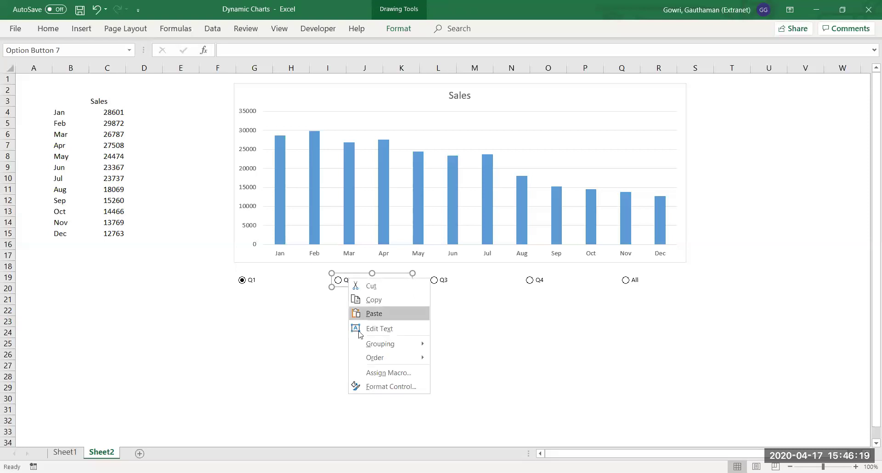
{"action": "left_click", "coordinate": [377, 388]}
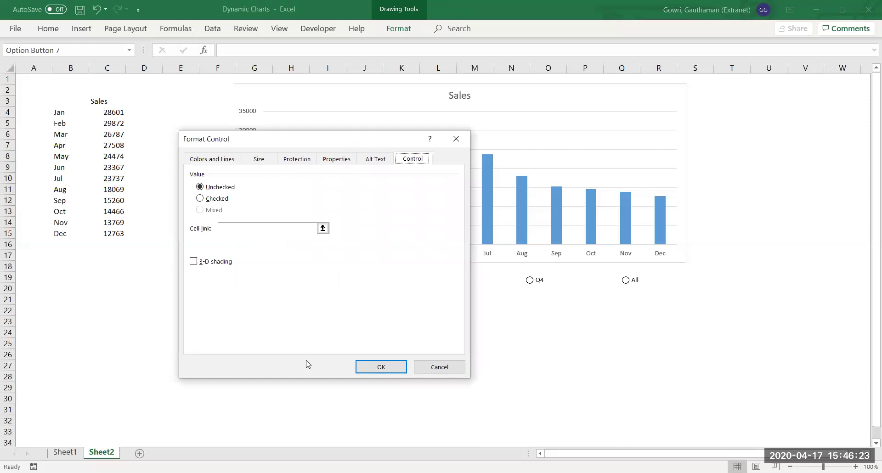
{"action": "left_click", "coordinate": [252, 225]}
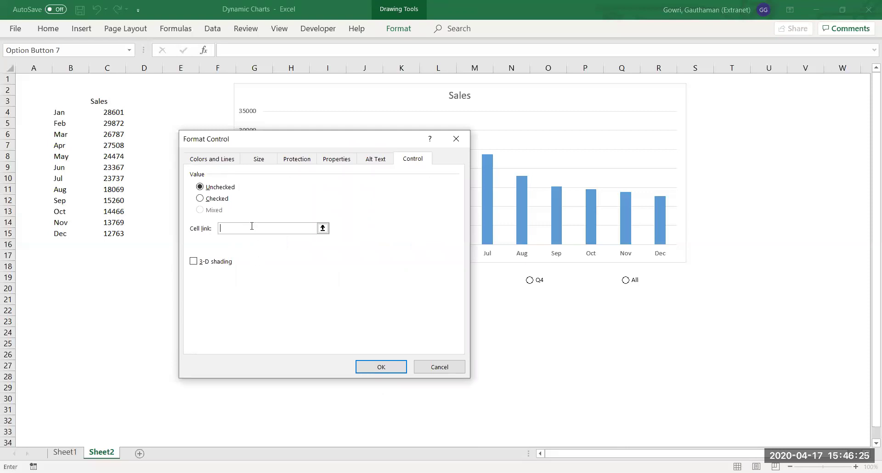
{"action": "left_click", "coordinate": [149, 86]}
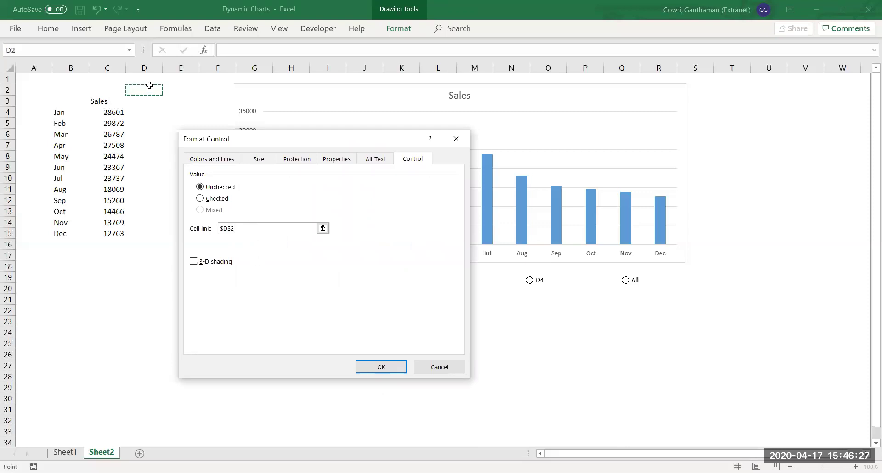
{"action": "left_click", "coordinate": [380, 368]}
{"action": "left_click", "coordinate": [363, 365]}
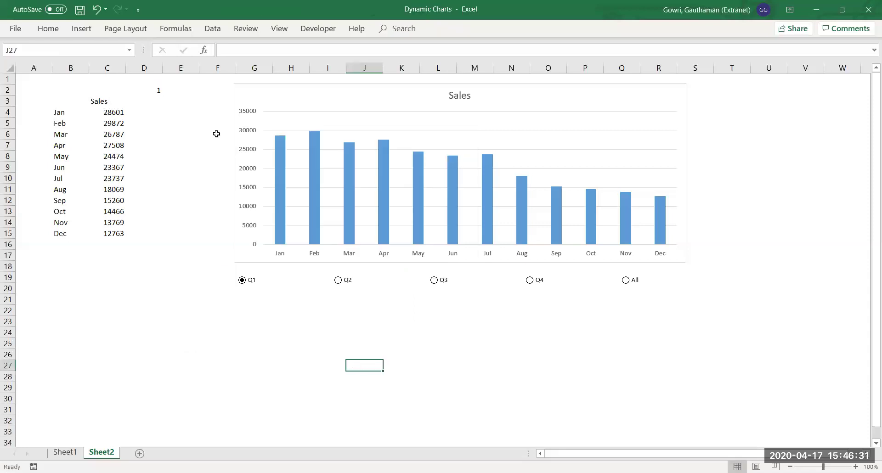
Switch through the Q2, Q3, Q1, Q4 and All options to check how linked cell D2 responds.
{"action": "left_click", "coordinate": [157, 94]}
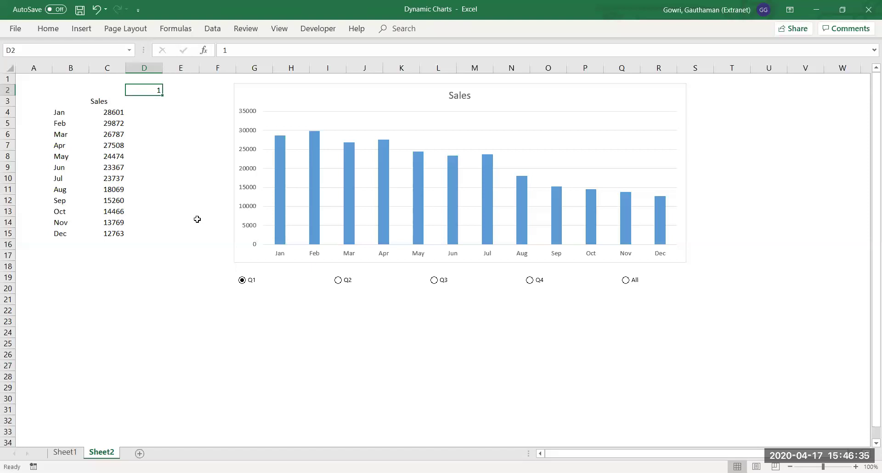
{"action": "left_click_drag", "start_coordinate": [97, 123], "coordinate": [109, 273]}
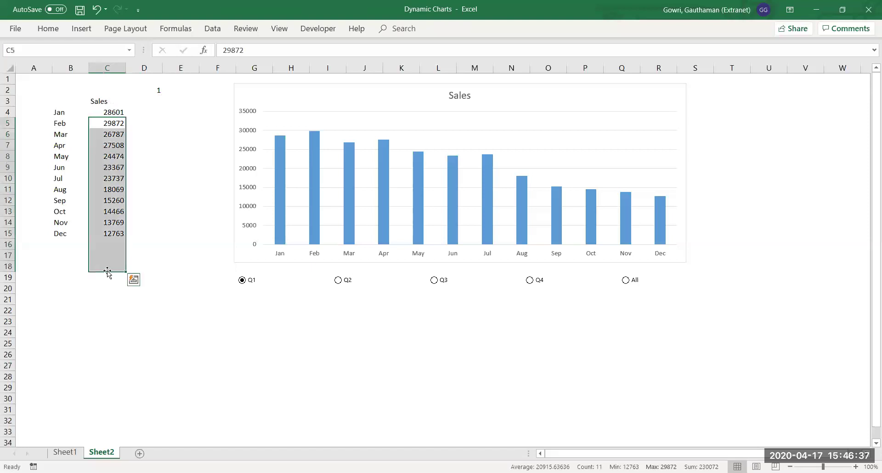
{"action": "left_click", "coordinate": [133, 288]}
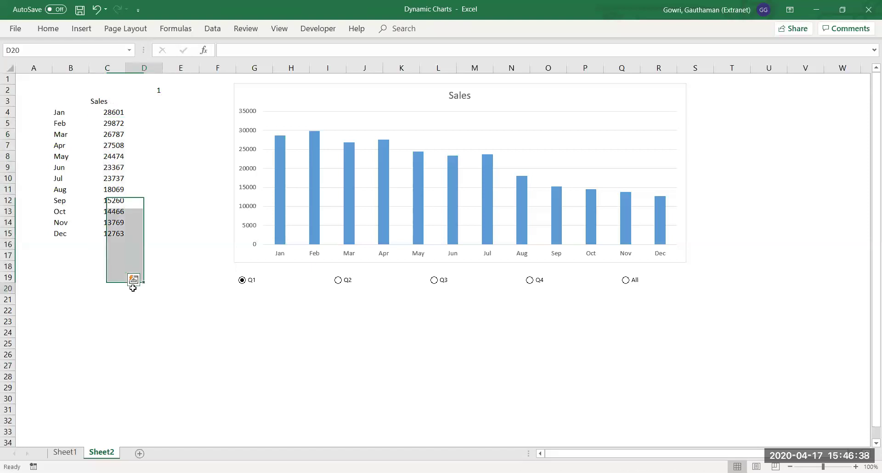
{"action": "left_click", "coordinate": [350, 281]}
{"action": "left_click", "coordinate": [439, 282]}
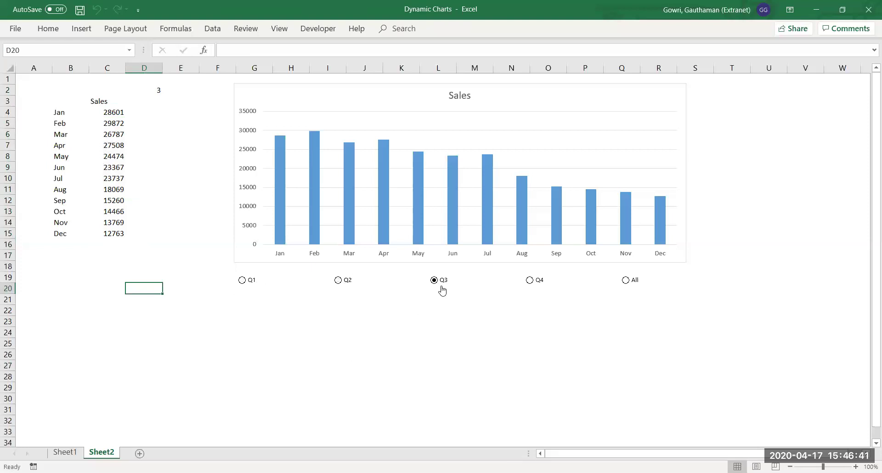
{"action": "left_click", "coordinate": [156, 88]}
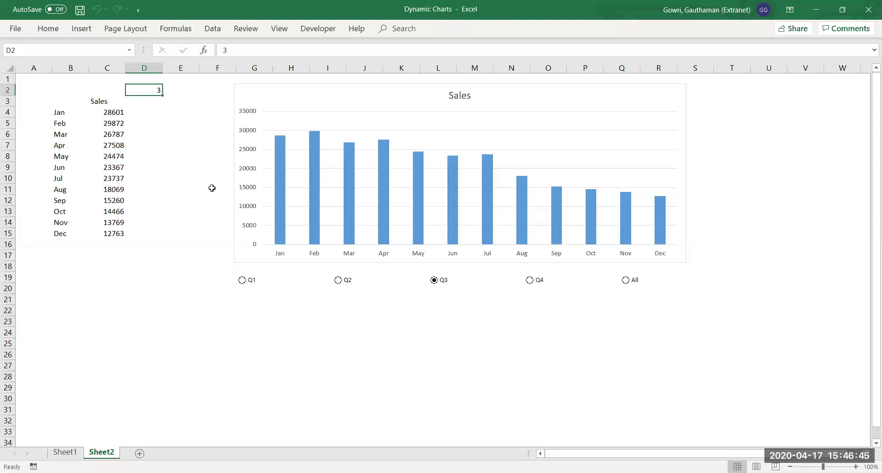
{"action": "left_click", "coordinate": [343, 288]}
{"action": "left_click", "coordinate": [373, 296]}
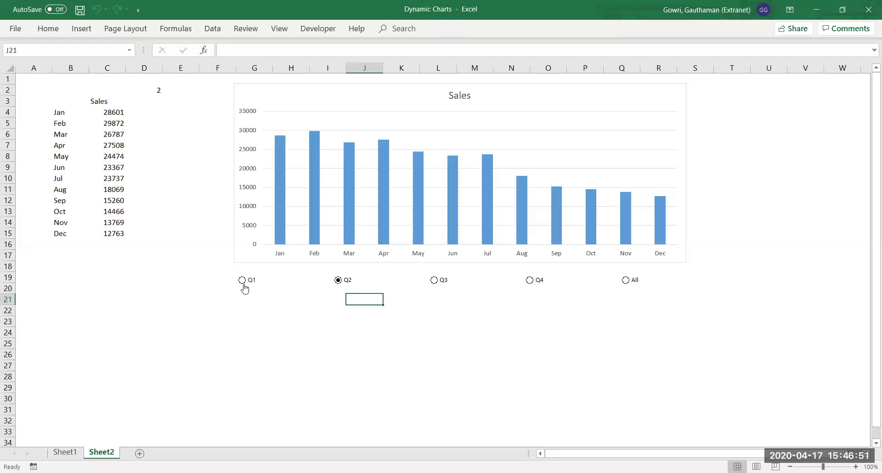
{"action": "left_click", "coordinate": [153, 92]}
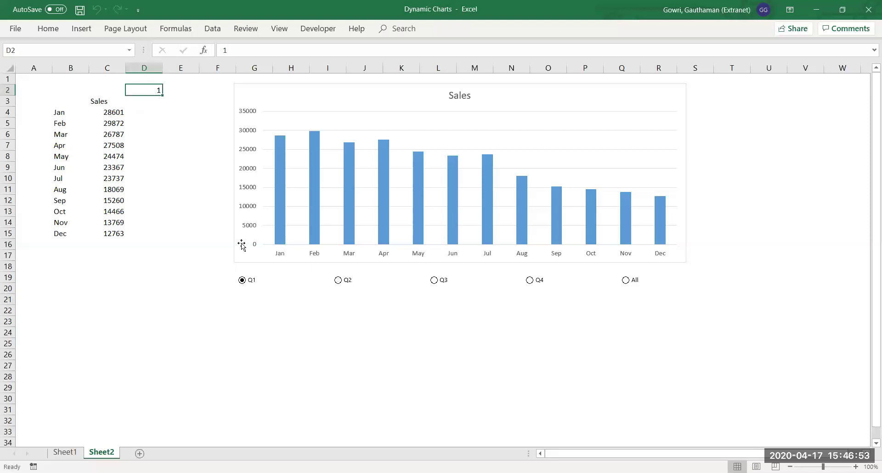
{"action": "left_click", "coordinate": [538, 282]}
{"action": "left_click", "coordinate": [627, 287]}
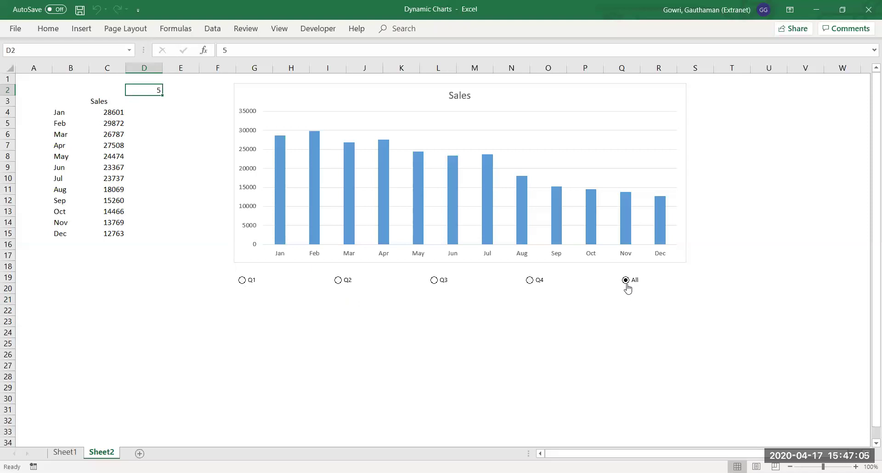
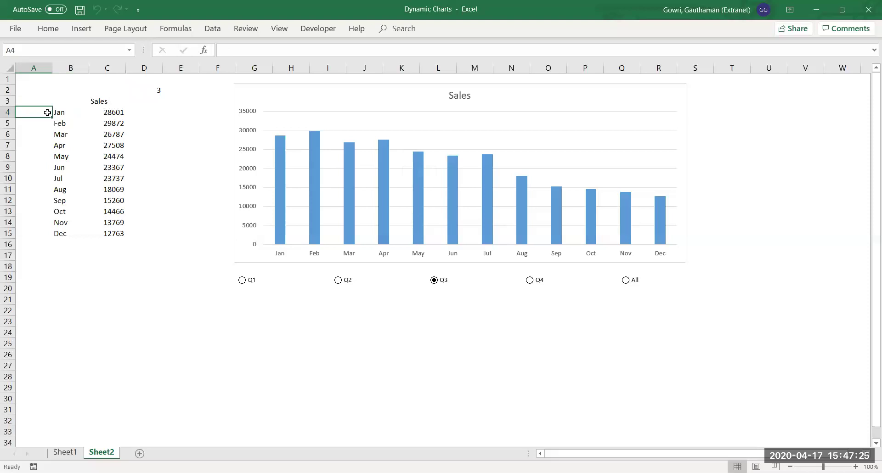
Enter quarter numbers beside the months in A4:A15, three rows each of 1, 2, 3 and 4.
{"action": "key", "text": "Return"}
{"action": "type", "text": "1"}
{"action": "key", "text": "Return"}
{"action": "type", "text": "1"}
{"action": "key", "text": "Return"}
{"action": "type", "text": "2"}
{"action": "key", "text": "Return"}
{"action": "type", "text": "2"}
{"action": "key", "text": "Return"}
{"action": "type", "text": "2"}
{"action": "key", "text": "Return"}
{"action": "type", "text": "3"}
{"action": "key", "text": "Return"}
{"action": "type", "text": "3"}
{"action": "key", "text": "Return"}
{"action": "type", "text": "3"}
{"action": "key", "text": "Return"}
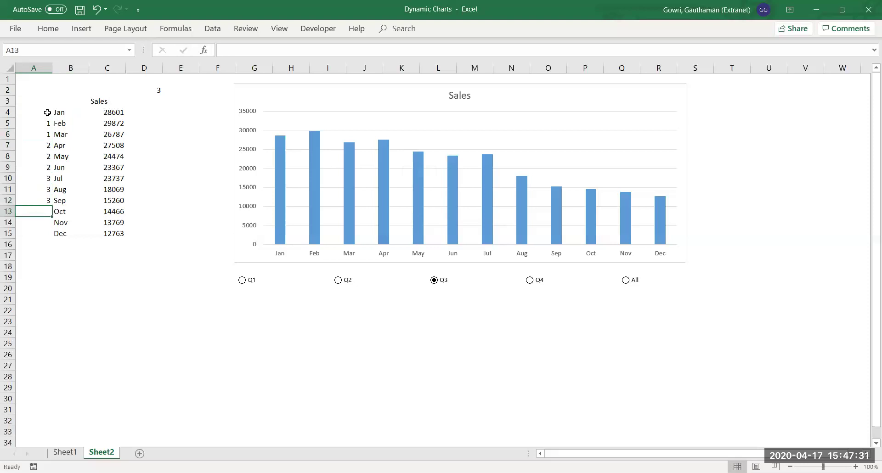
{"action": "type", "text": "4"}
{"action": "key", "text": "Return"}
{"action": "type", "text": "4"}
{"action": "key", "text": "Return"}
{"action": "type", "text": "4"}
{"action": "key", "text": "Return"}
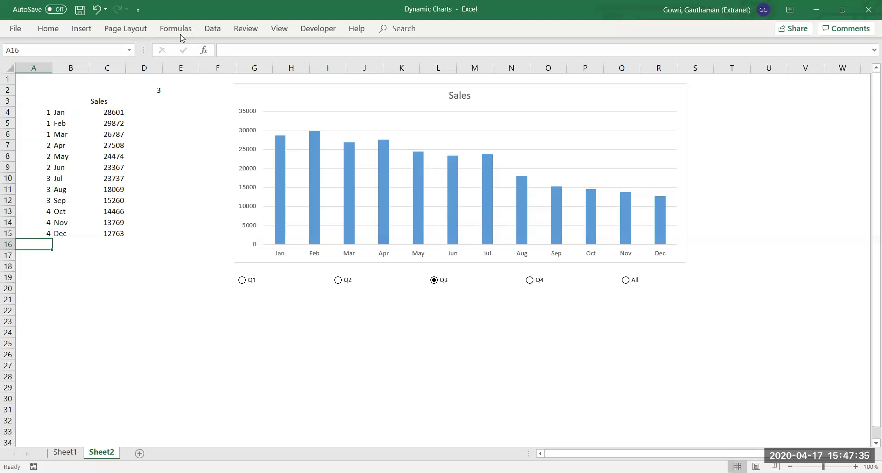
Enter the formula =IF($D$2=A4,C4,NA()) in cell D4 beside the January sales figure.
{"action": "left_click", "coordinate": [159, 112]}
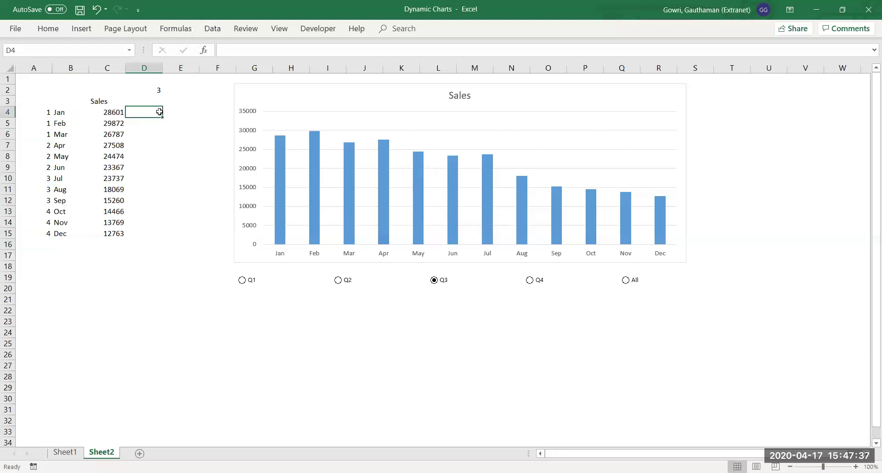
{"action": "type", "text": "="}
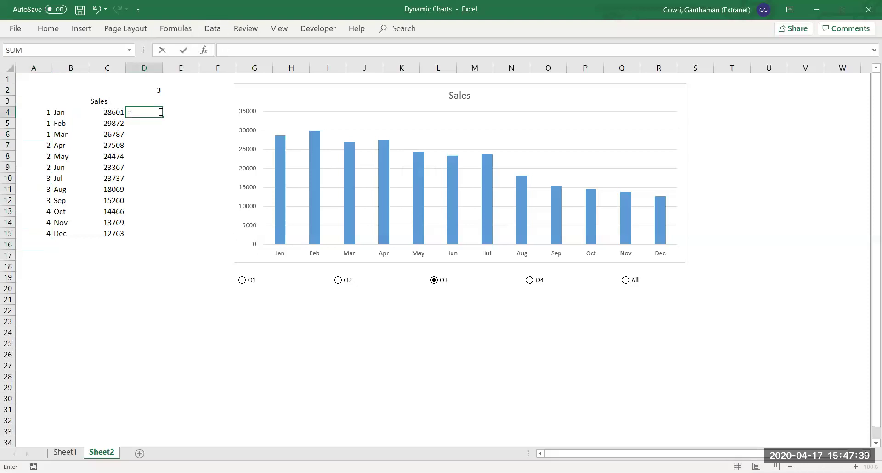
{"action": "type", "text": "IF("}
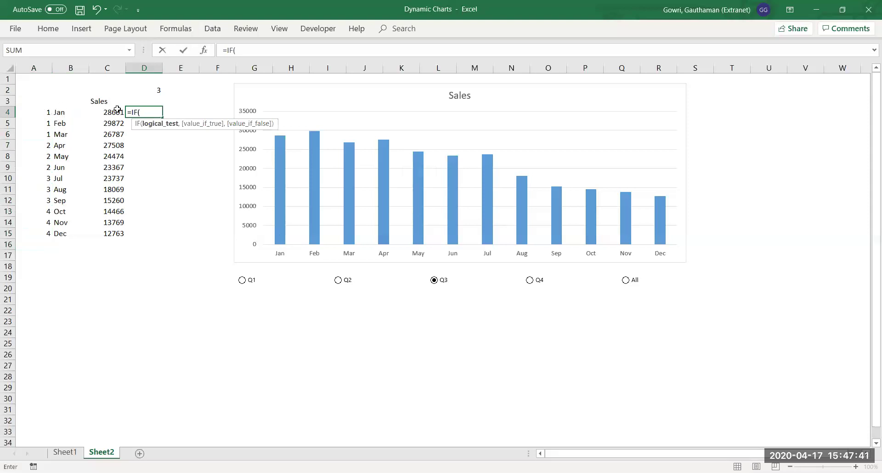
{"action": "left_click", "coordinate": [157, 90]}
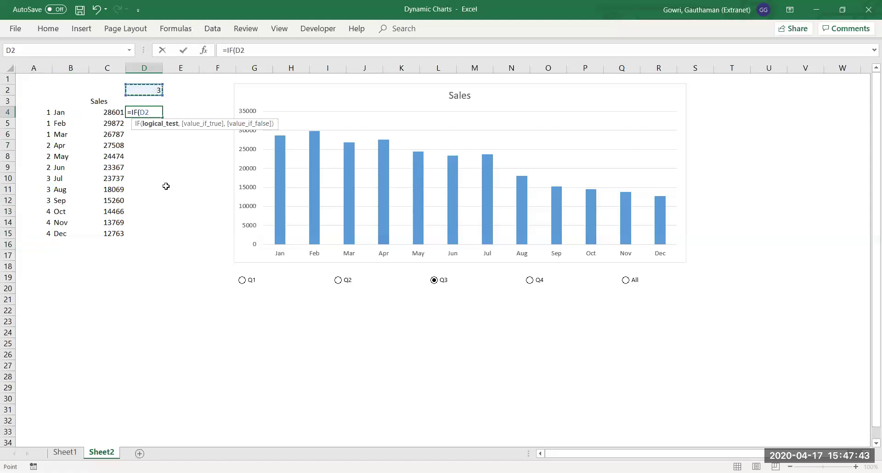
{"action": "key", "text": "F4"}
{"action": "type", "text": "="}
{"action": "left_click", "coordinate": [41, 114]}
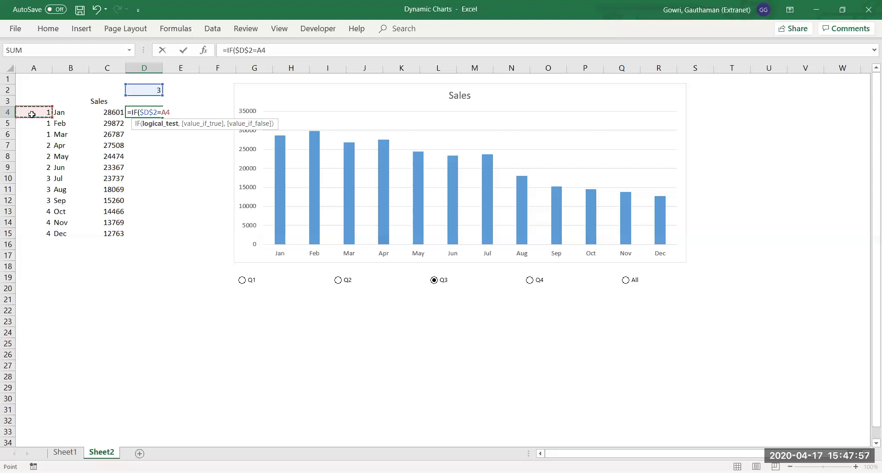
{"action": "type", "text": ","}
{"action": "left_click", "coordinate": [109, 112]}
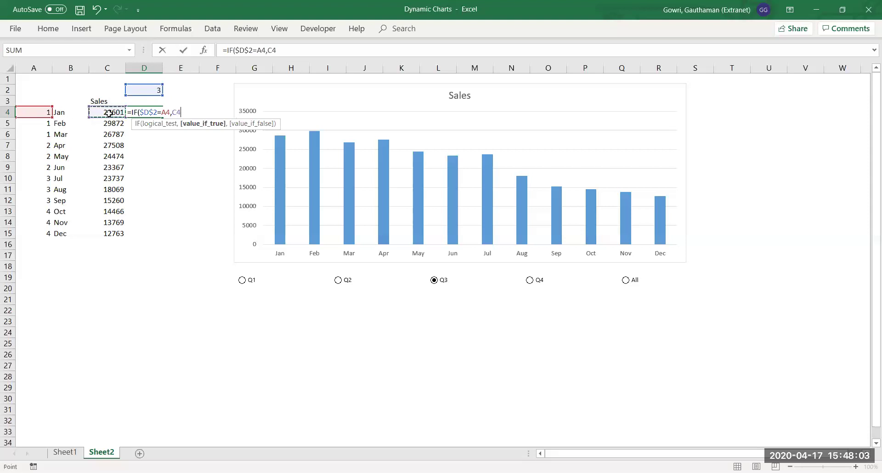
{"action": "type", "text": ","}
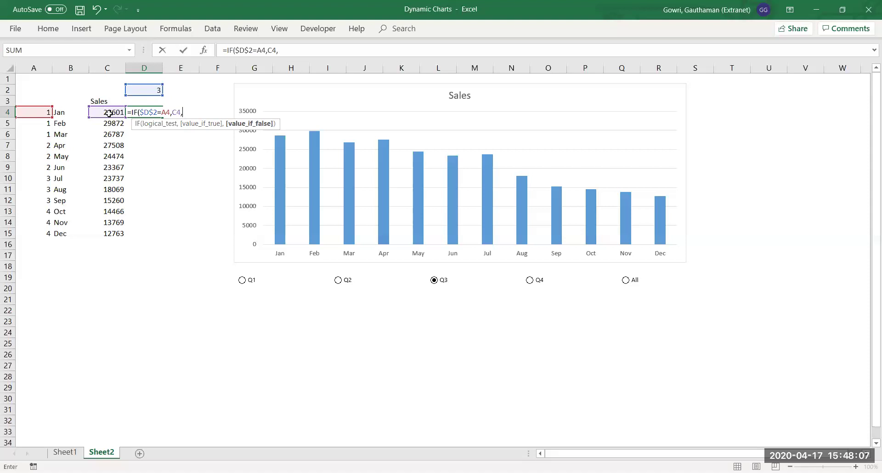
{"action": "type", "text": "NA())"}
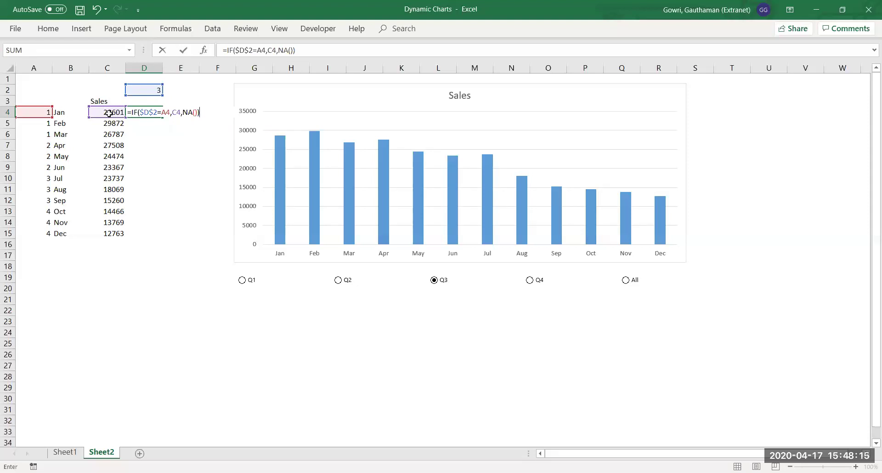
{"action": "key", "text": "Return"}
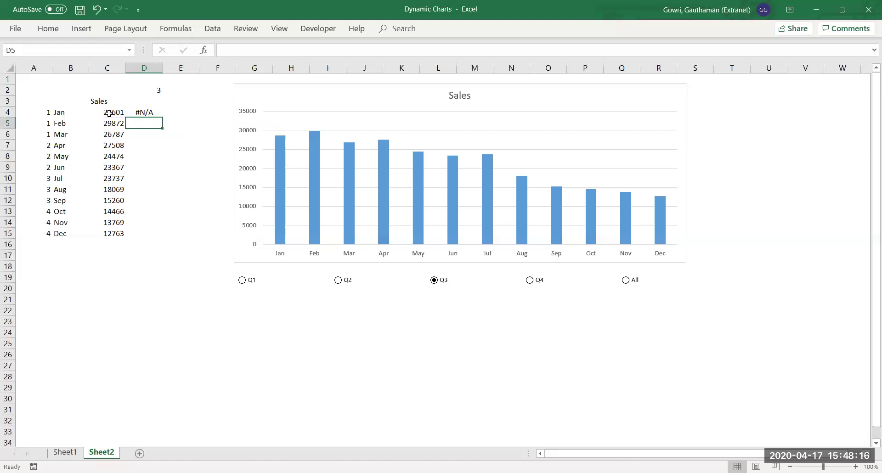
Fill the D4 formula down through D15 for all twelve months, and deselect the range.
{"action": "left_click", "coordinate": [151, 110]}
{"action": "left_click_drag", "start_coordinate": [163, 118], "coordinate": [163, 239]}
{"action": "left_click", "coordinate": [147, 330]}
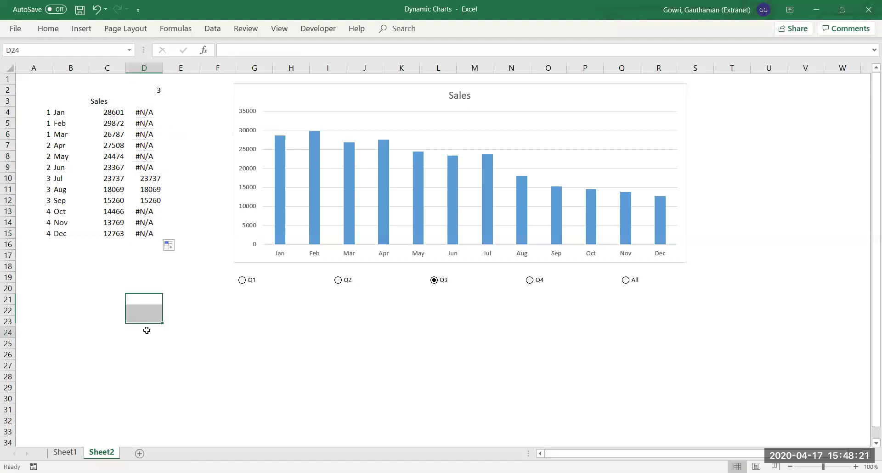
Inspect the Q3 results in D10:D12 and switch through all five options, ending on Q1, to check the formulas in column D.
{"action": "left_click_drag", "start_coordinate": [147, 178], "coordinate": [147, 201]}
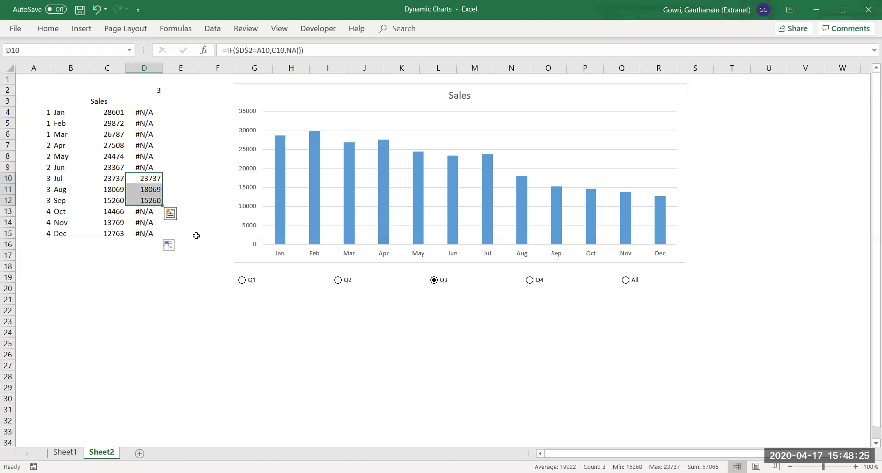
{"action": "left_click", "coordinate": [256, 321]}
{"action": "left_click", "coordinate": [250, 285]}
{"action": "left_click", "coordinate": [339, 281]}
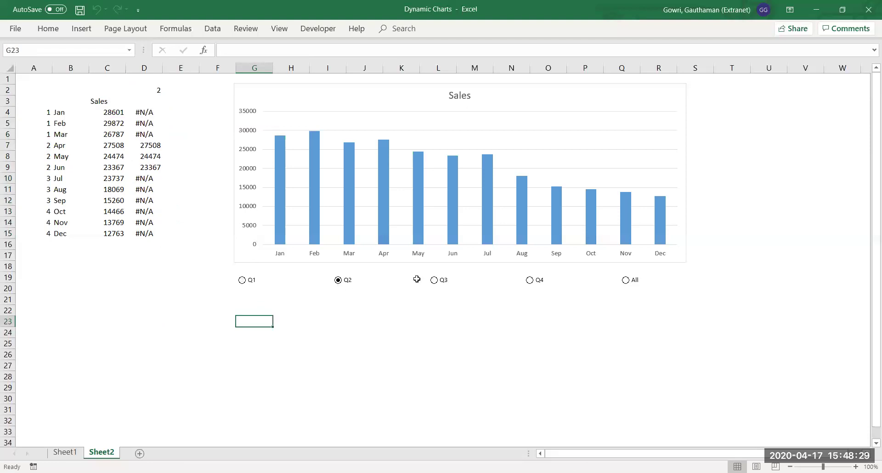
{"action": "left_click", "coordinate": [444, 282]}
{"action": "left_click", "coordinate": [534, 282]}
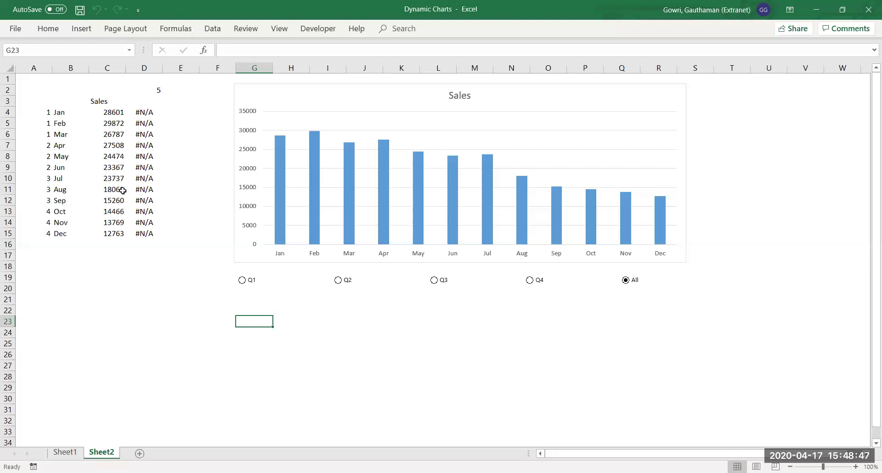
{"action": "left_click", "coordinate": [243, 280]}
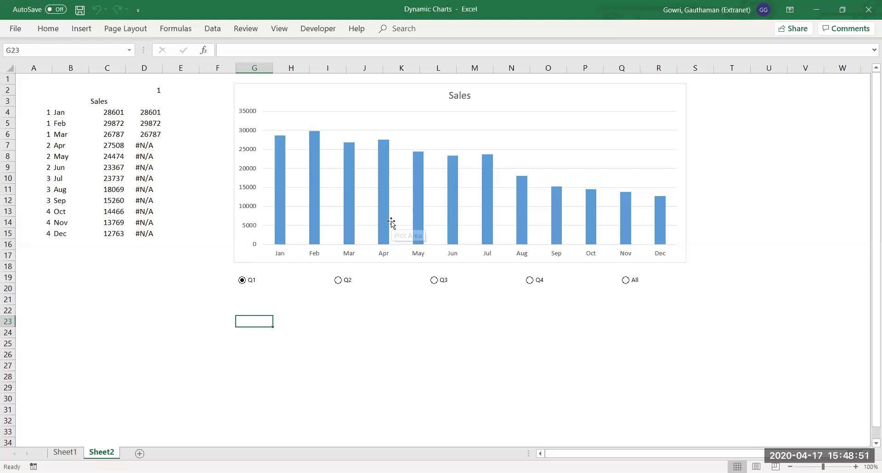
{"action": "left_click", "coordinate": [65, 102]}
{"action": "left_click_drag", "start_coordinate": [66, 102], "coordinate": [113, 241]}
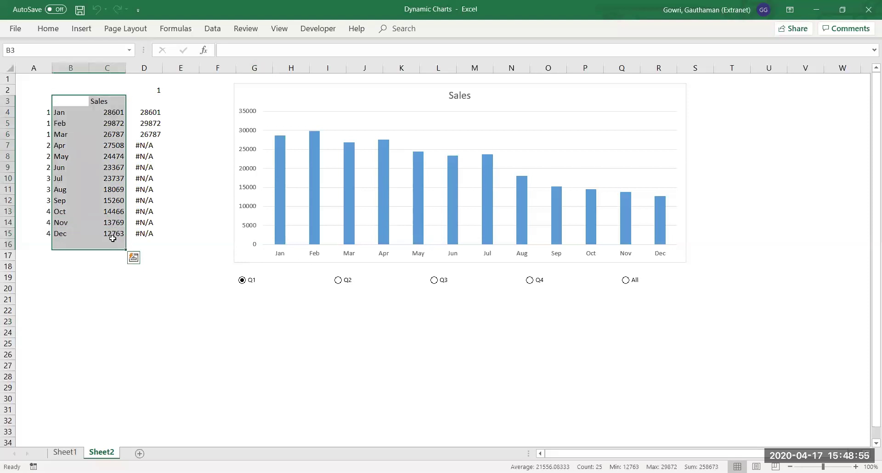
{"action": "left_click", "coordinate": [142, 310]}
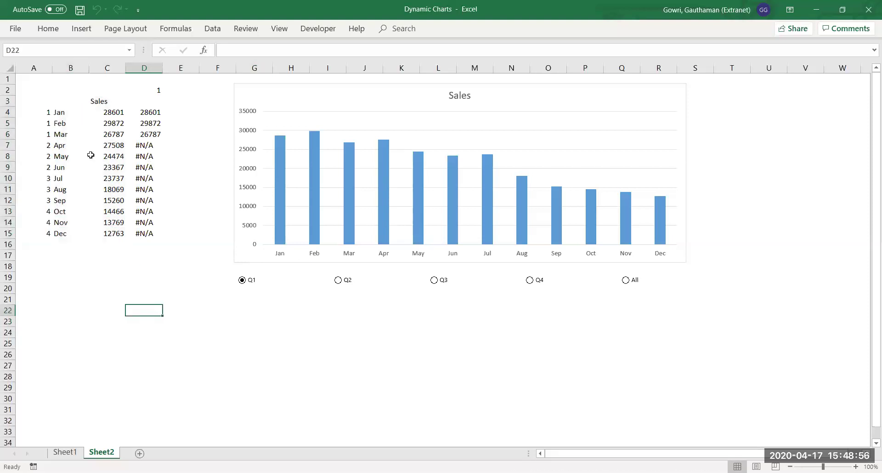
{"action": "left_click", "coordinate": [148, 114]}
{"action": "left_click_drag", "start_coordinate": [147, 114], "coordinate": [148, 236]}
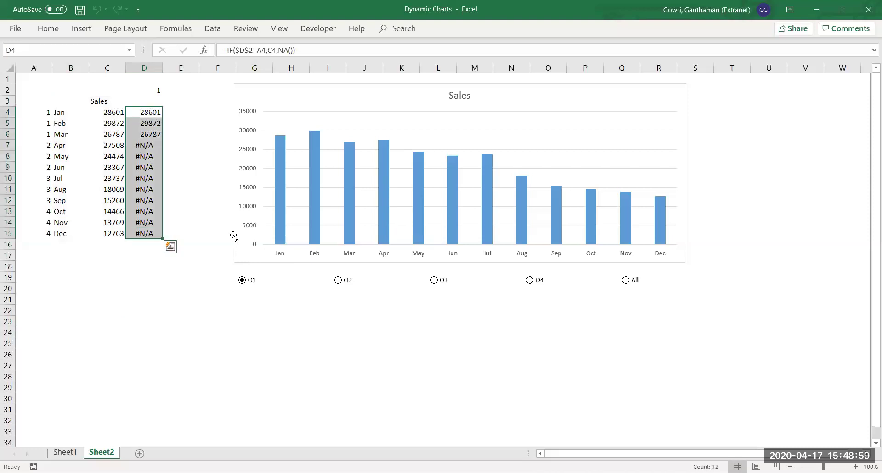
Extend the Sales chart's data range to Sheet2!$B$3:$D$15 to include the formula column as a second series.
{"action": "left_click", "coordinate": [375, 184]}
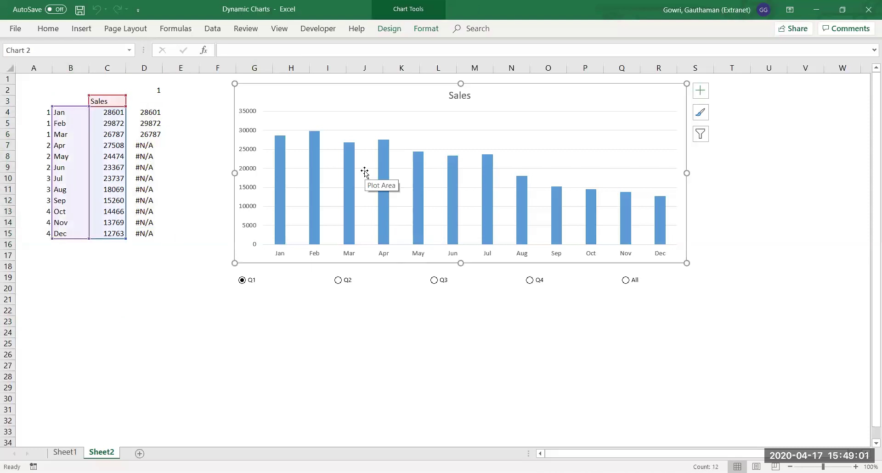
{"action": "right_click", "coordinate": [365, 171]}
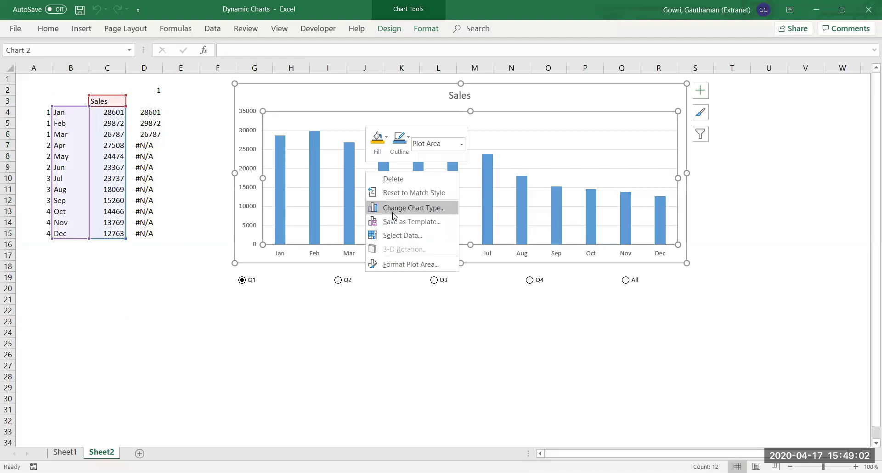
{"action": "left_click", "coordinate": [398, 236]}
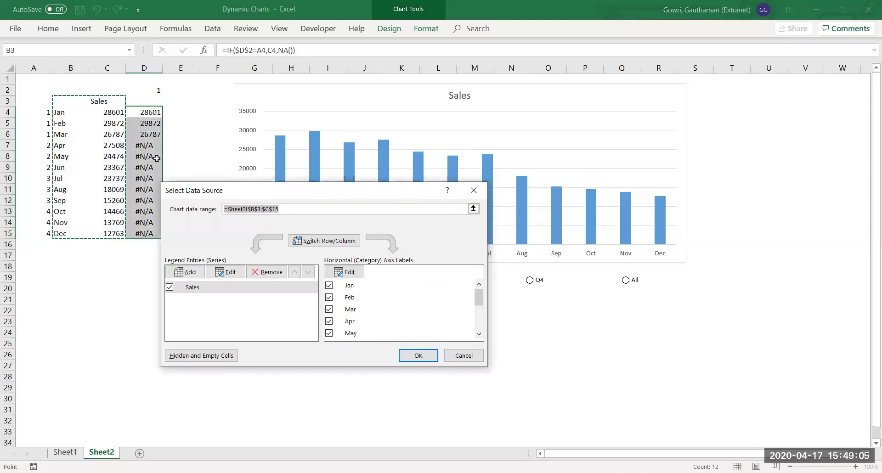
{"action": "left_click", "coordinate": [69, 100]}
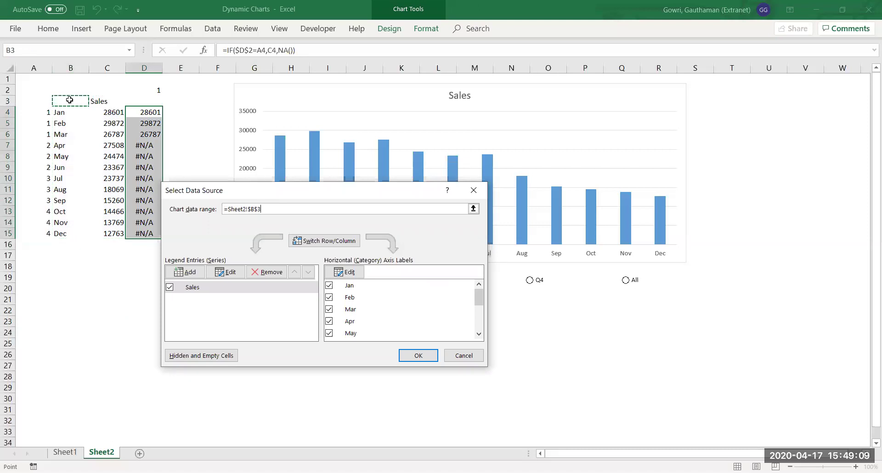
{"action": "left_click_drag", "start_coordinate": [69, 100], "coordinate": [147, 233]}
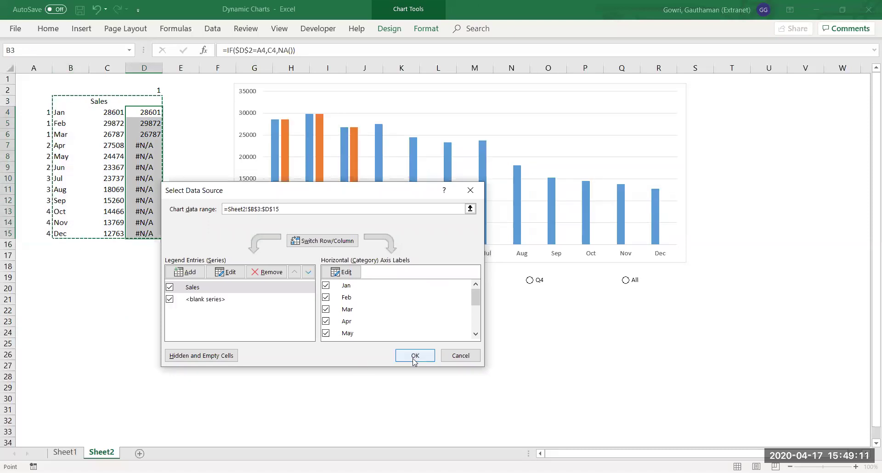
{"action": "left_click", "coordinate": [415, 357]}
Switch through the Q2, Q3 and Q4 options and back to Q2 to check how the chart's second series responds.
{"action": "left_click", "coordinate": [338, 280]}
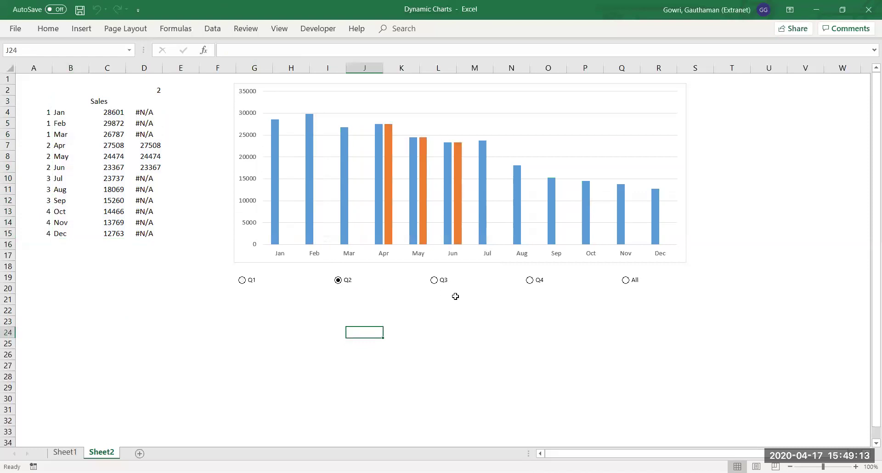
{"action": "left_click", "coordinate": [440, 284]}
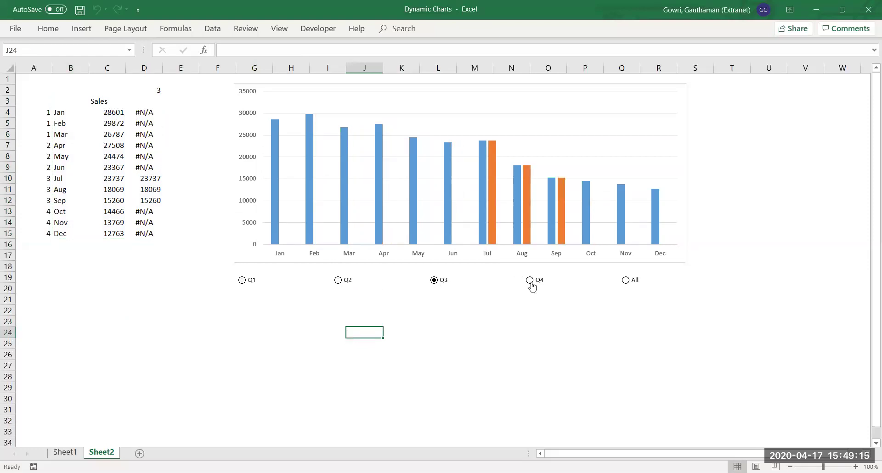
{"action": "left_click", "coordinate": [531, 283]}
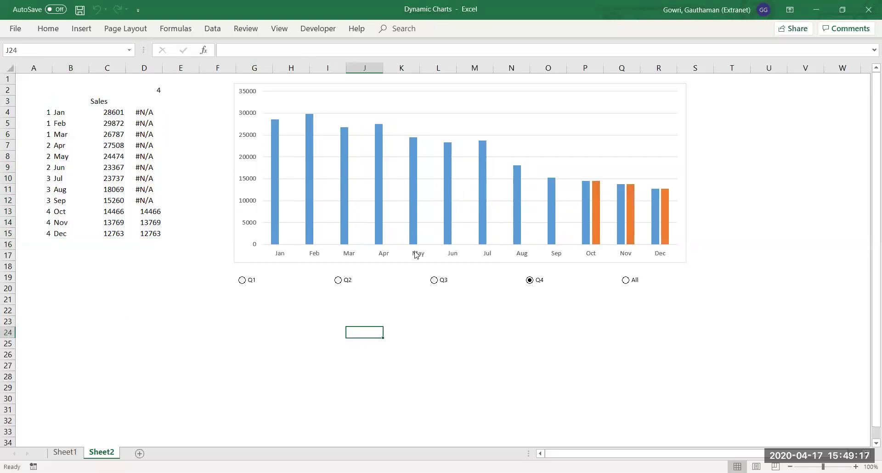
{"action": "left_click", "coordinate": [442, 284]}
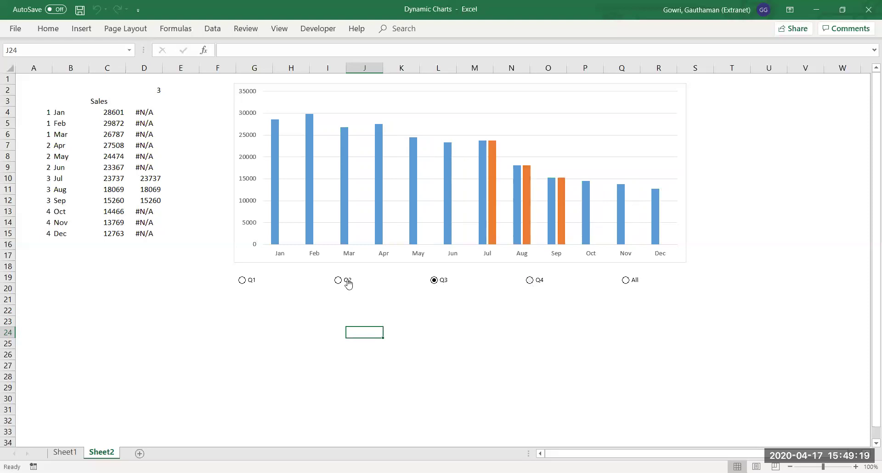
{"action": "left_click", "coordinate": [346, 282]}
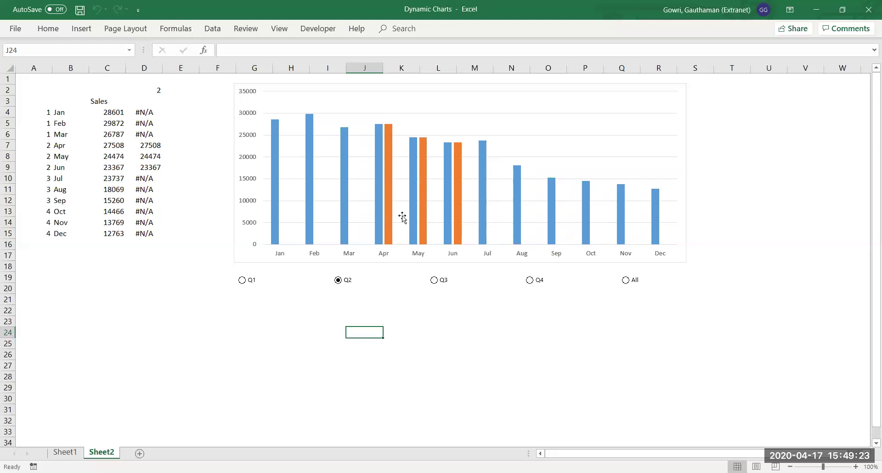
Set the series overlap of the orange column series to 100% in its data series formatting.
{"action": "mouse_move", "coordinate": [390, 205]}
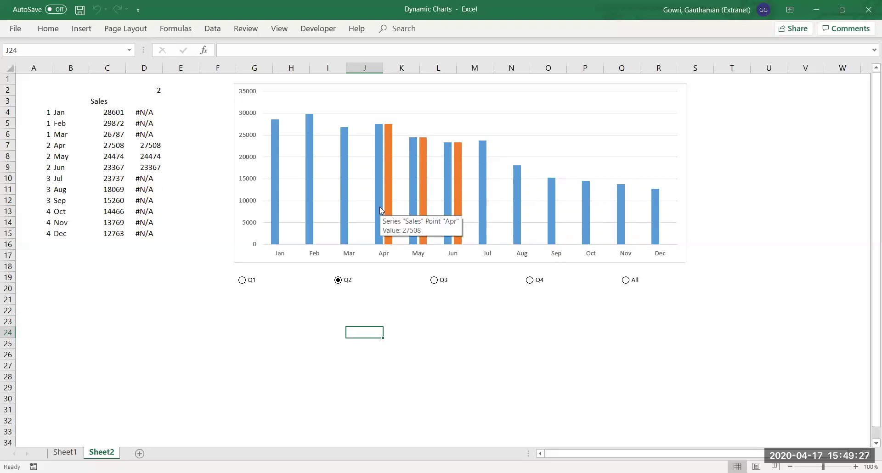
{"action": "left_click", "coordinate": [390, 211]}
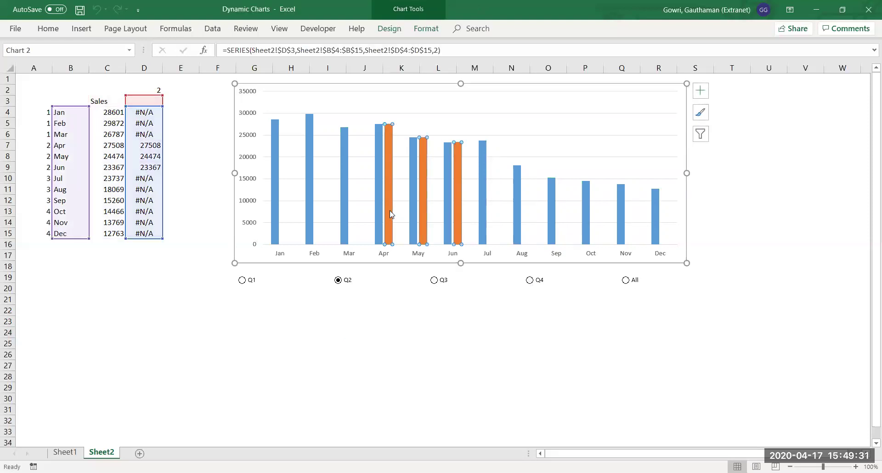
{"action": "right_click", "coordinate": [390, 213]}
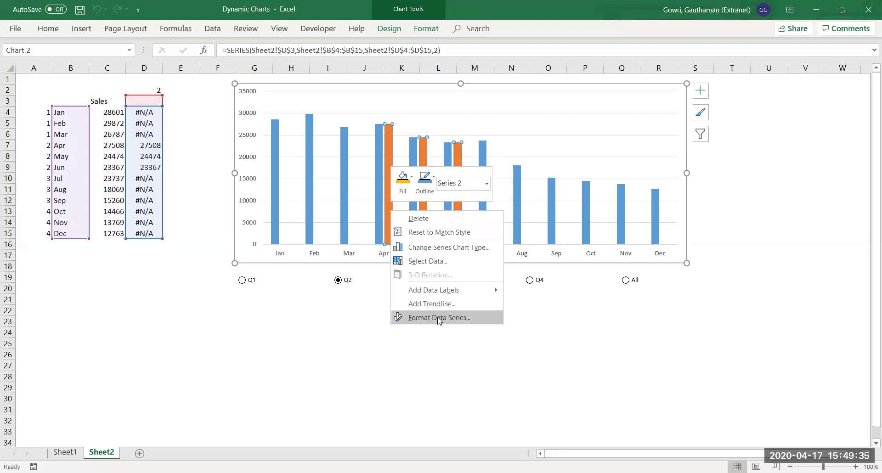
{"action": "left_click", "coordinate": [439, 318]}
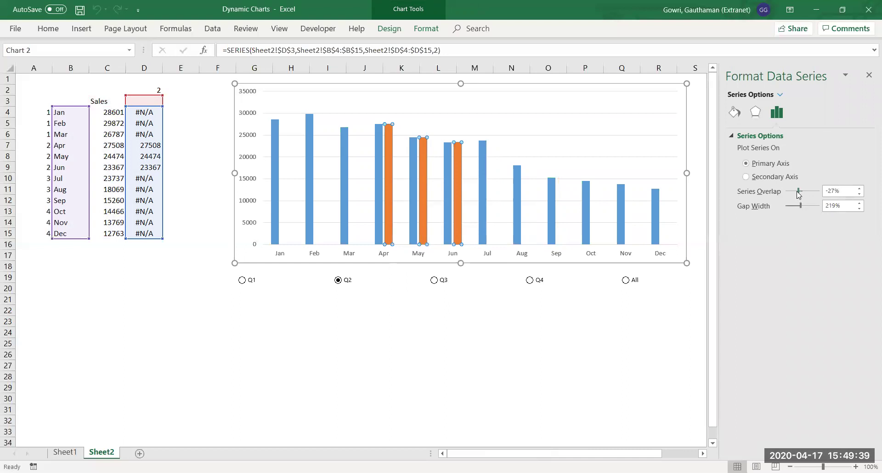
{"action": "left_click_drag", "start_coordinate": [800, 192], "coordinate": [821, 191]}
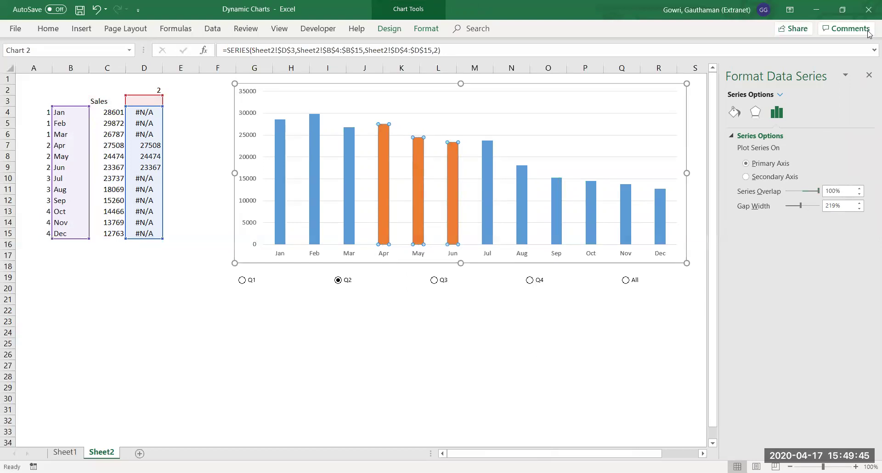
Close the data series formatting and switch through the Q4, Q3, Q2 and Q1 options to check the highlighted bars.
{"action": "left_click", "coordinate": [869, 75]}
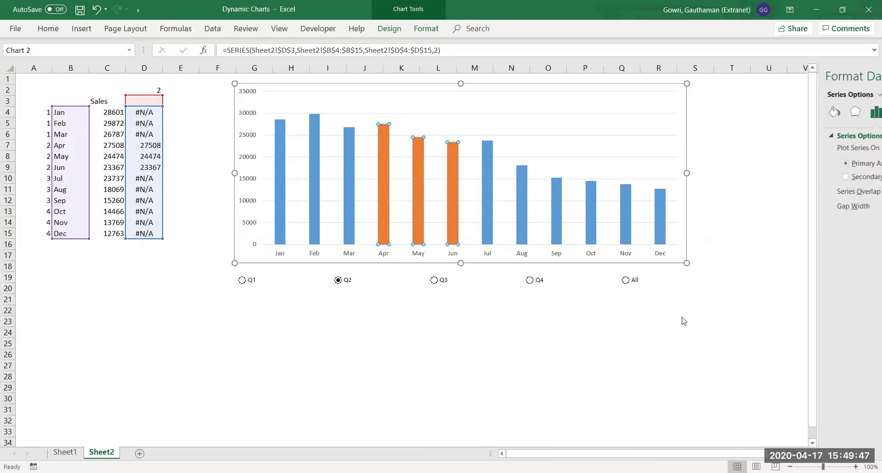
{"action": "left_click", "coordinate": [522, 347]}
{"action": "left_click", "coordinate": [528, 281]}
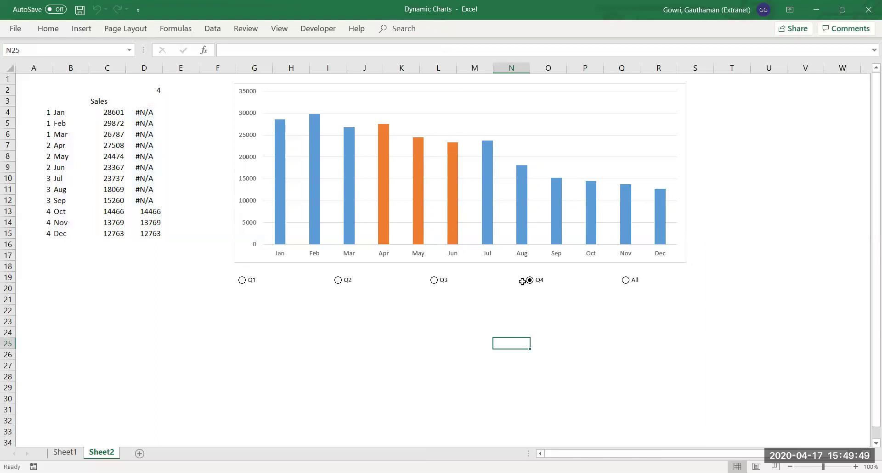
{"action": "left_click", "coordinate": [434, 281]}
{"action": "left_click", "coordinate": [340, 281]}
{"action": "left_click", "coordinate": [244, 282]}
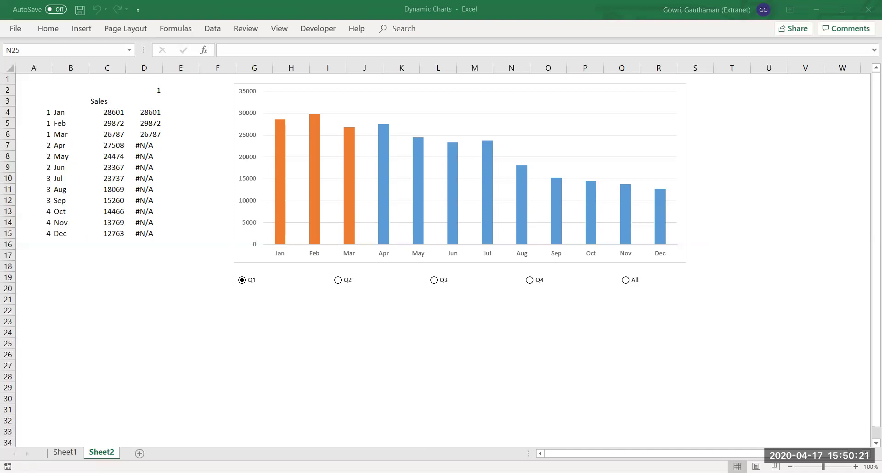
Switch to the Interactive Chart workbook and review the yearly Sales, Profit and % Profit table in B4:E10.
{"action": "left_click", "coordinate": [489, 356]}
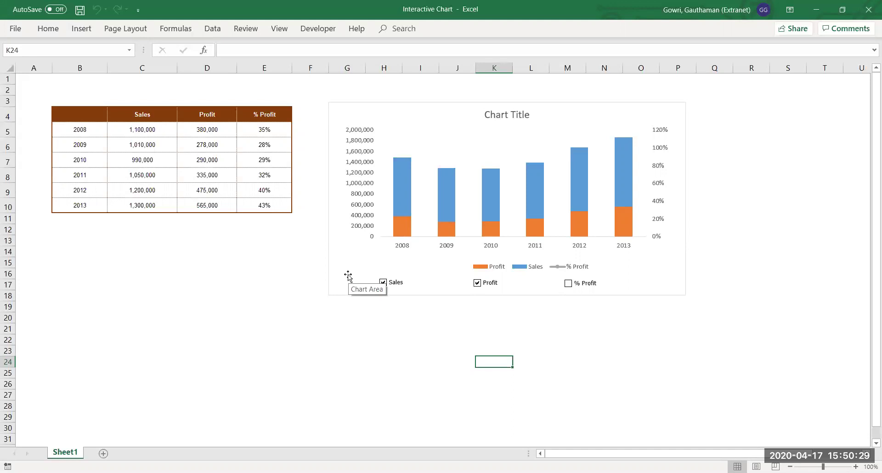
{"action": "left_click", "coordinate": [415, 366]}
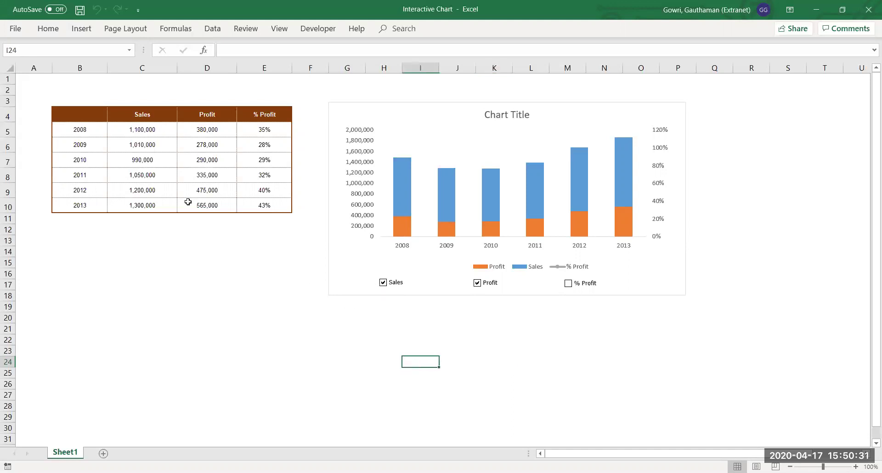
{"action": "left_click_drag", "start_coordinate": [89, 113], "coordinate": [258, 205]}
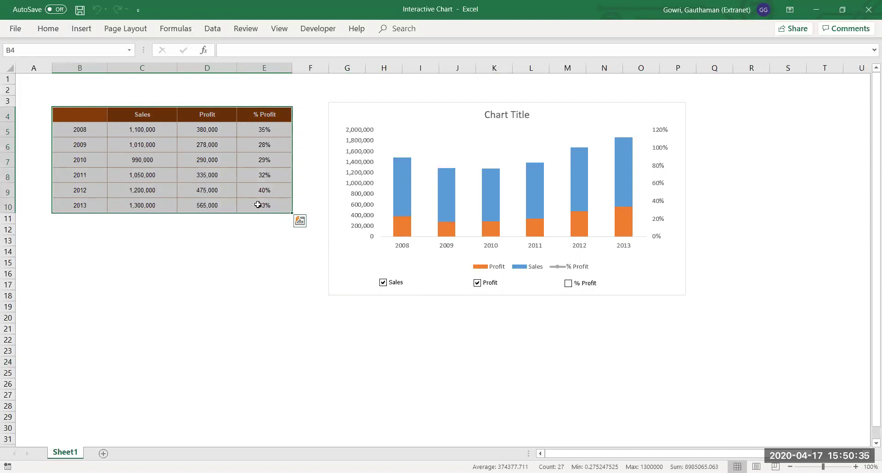
{"action": "left_click", "coordinate": [150, 205]}
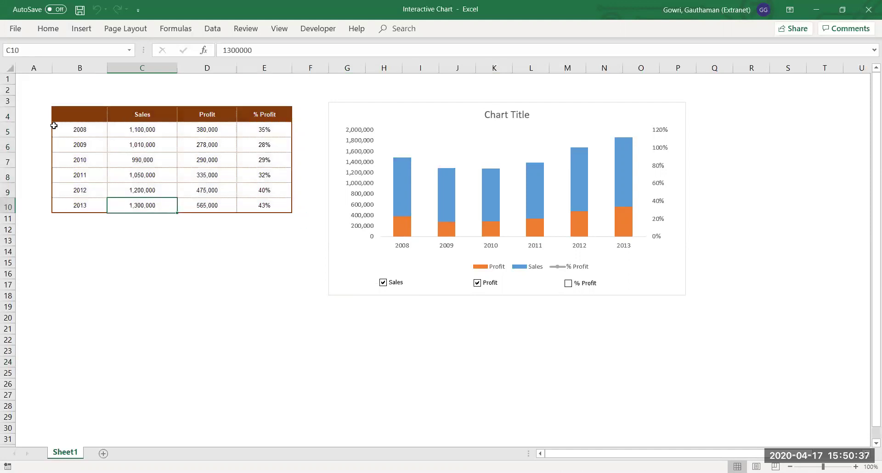
{"action": "left_click", "coordinate": [82, 124]}
{"action": "left_click_drag", "start_coordinate": [82, 124], "coordinate": [79, 205]}
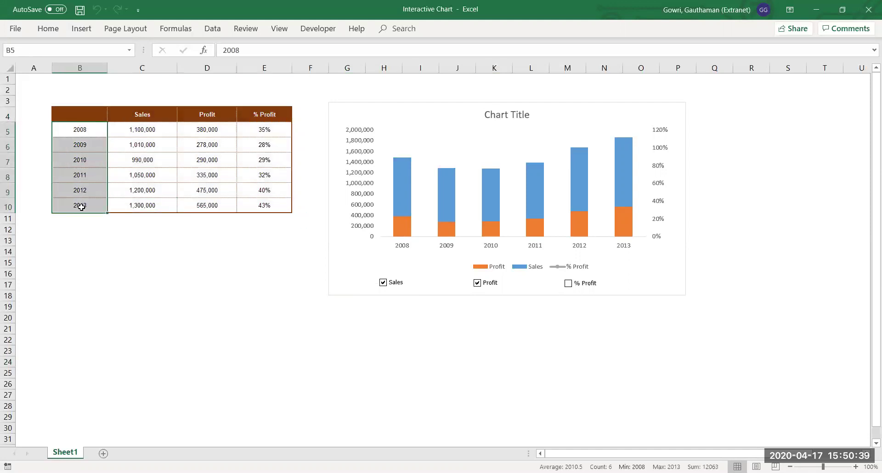
{"action": "left_click", "coordinate": [108, 253]}
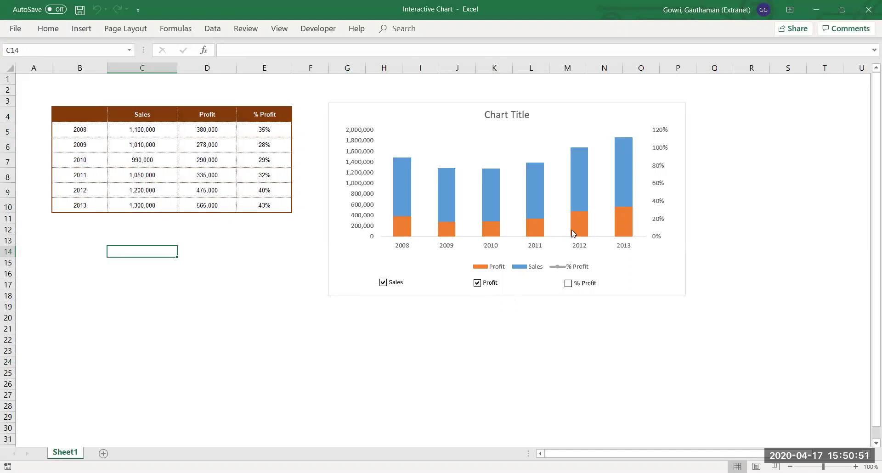
Toggle the Sales and % Profit check boxes off and on to check how the finished chart's series respond.
{"action": "mouse_move", "coordinate": [572, 230]}
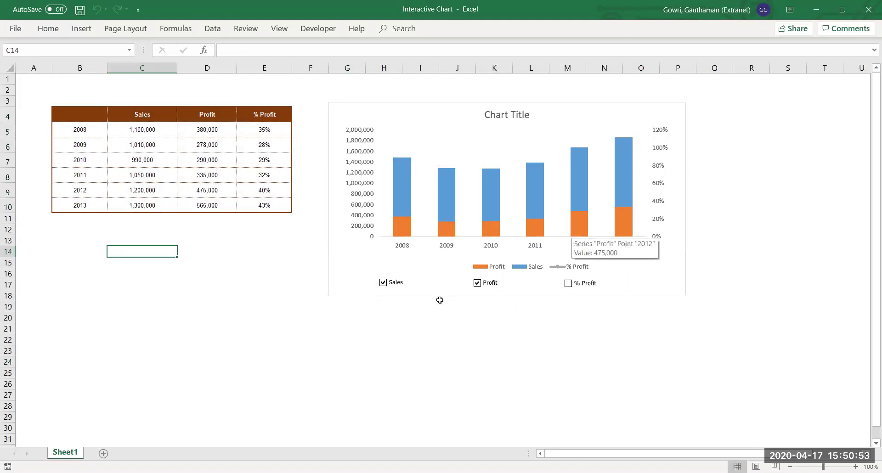
{"action": "left_click", "coordinate": [383, 283]}
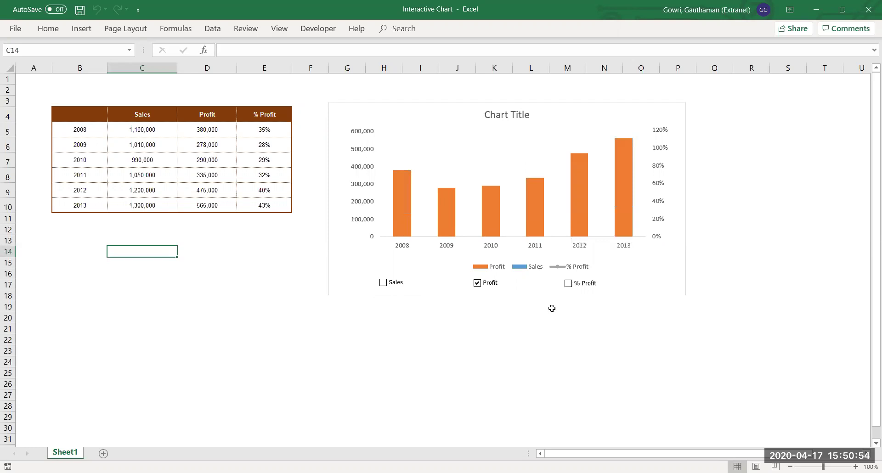
{"action": "left_click", "coordinate": [569, 284]}
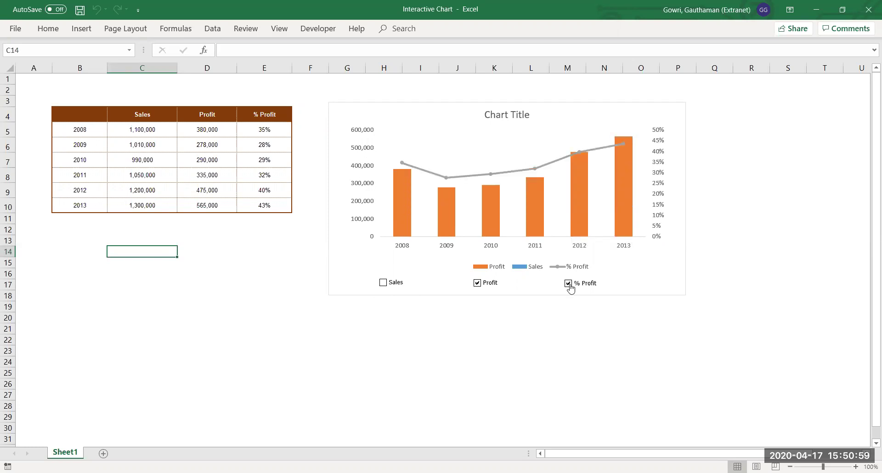
{"action": "left_click", "coordinate": [569, 284]}
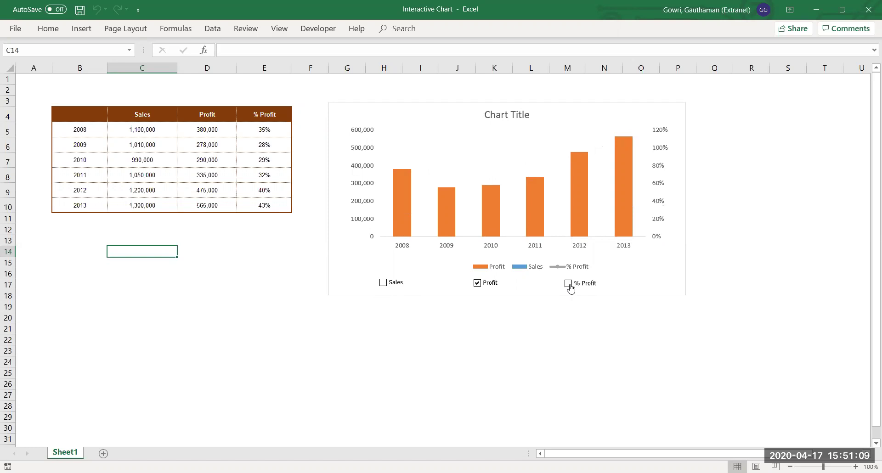
{"action": "left_click", "coordinate": [570, 284]}
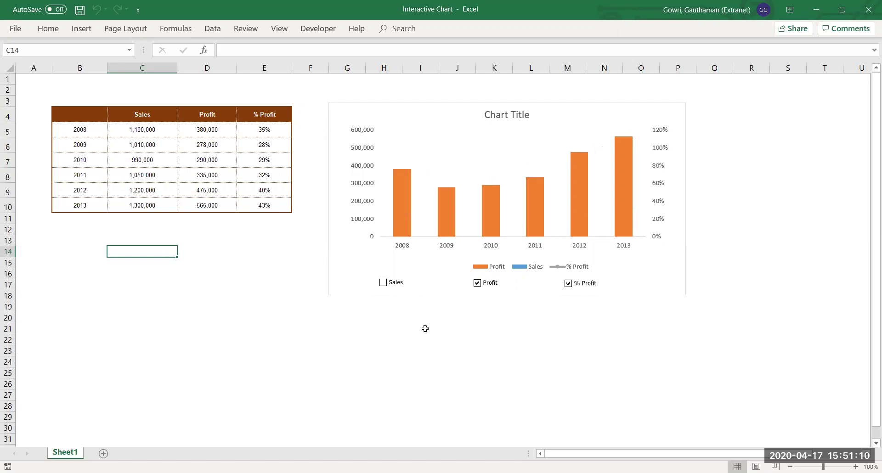
{"action": "left_click", "coordinate": [384, 282]}
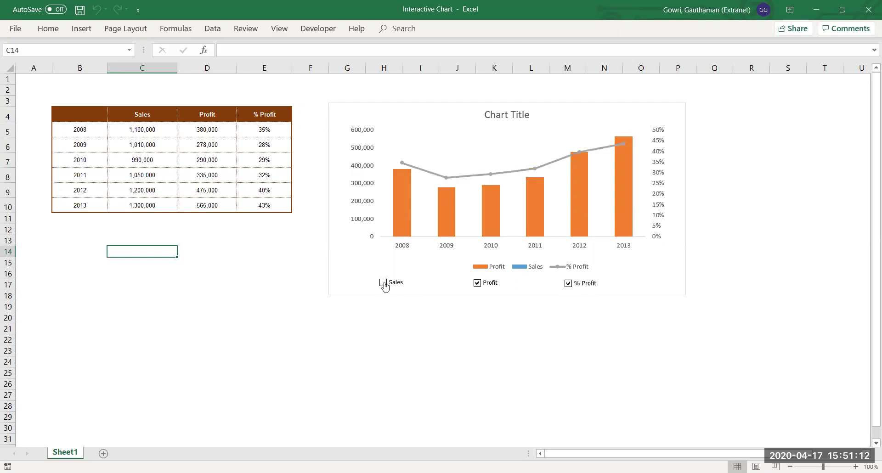
{"action": "left_click", "coordinate": [411, 351]}
Delete the existing chart and its Sales, Profit and % Profit check boxes, keeping the data table.
{"action": "left_click", "coordinate": [339, 116]}
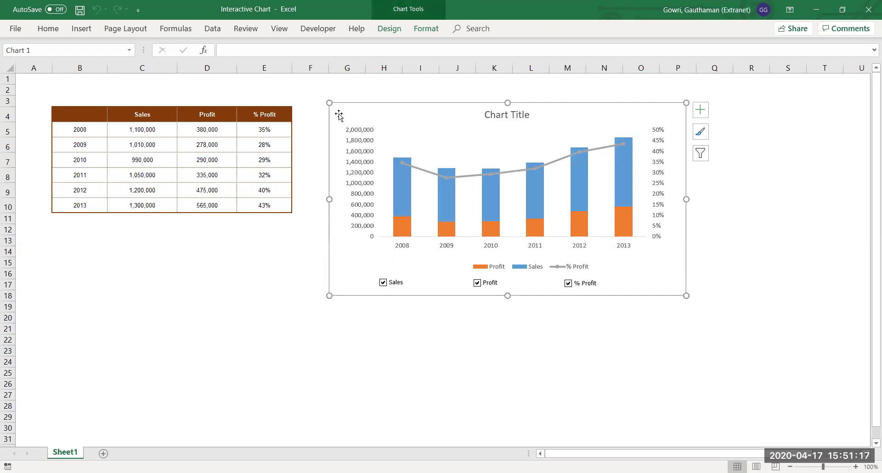
{"action": "key", "text": "Delete"}
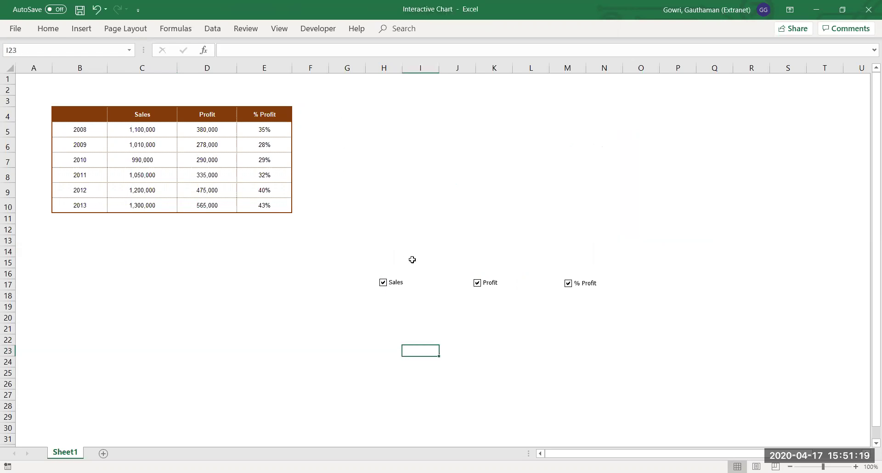
{"action": "left_click", "coordinate": [390, 288], "text": "ctrl"}
{"action": "key", "text": "ctrl+a"}
{"action": "key", "text": "Delete"}
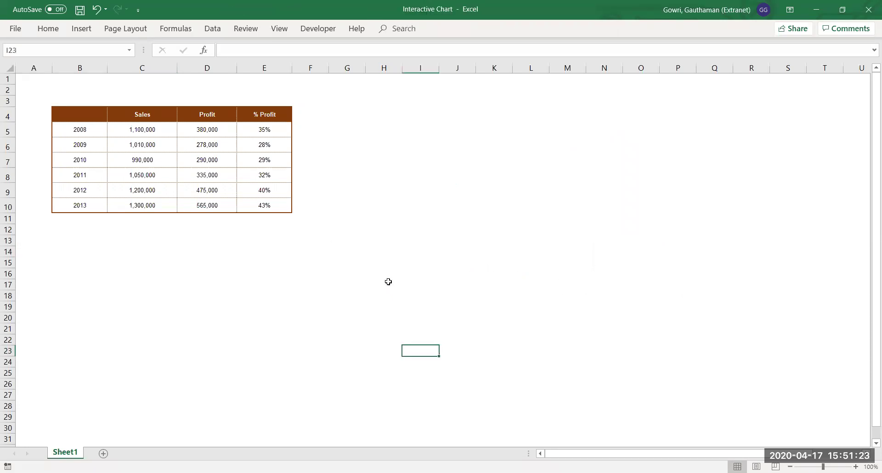
{"action": "left_click", "coordinate": [399, 250]}
Insert a clustered column chart from B4:E10, place it beside the table and enlarge it to about row 18.
{"action": "left_click_drag", "start_coordinate": [76, 110], "coordinate": [254, 202]}
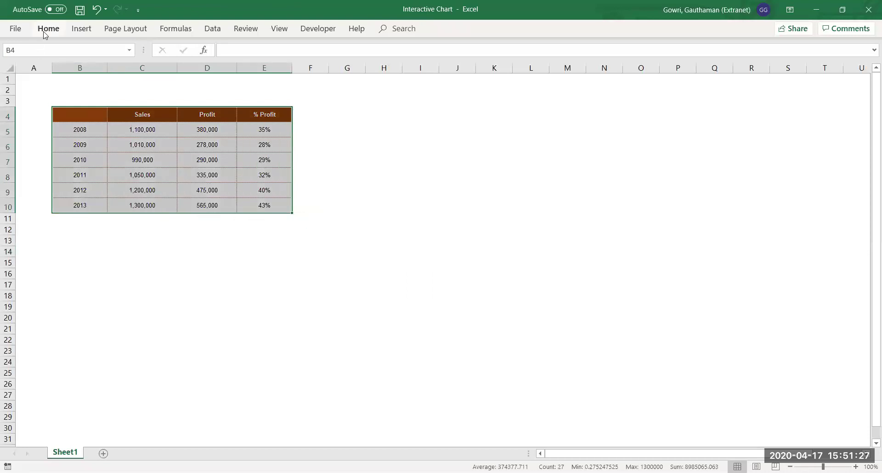
{"action": "left_click", "coordinate": [81, 29]}
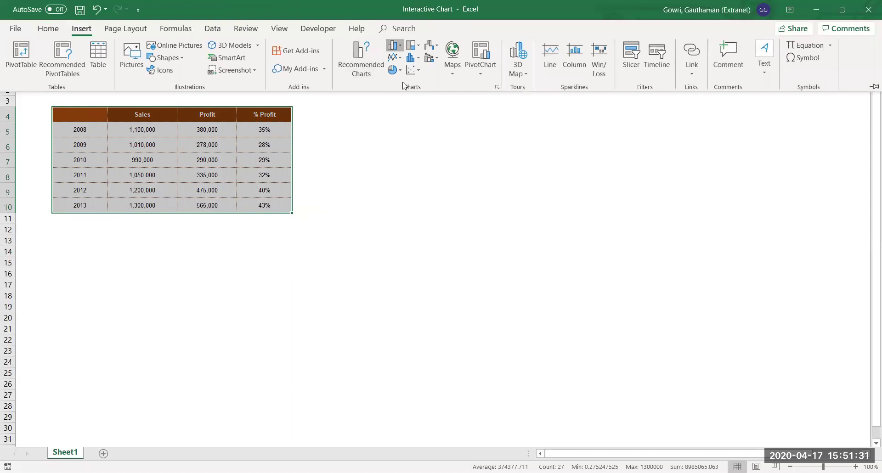
{"action": "key", "text": "alt+F1"}
{"action": "left_click_drag", "start_coordinate": [405, 174], "coordinate": [414, 111]}
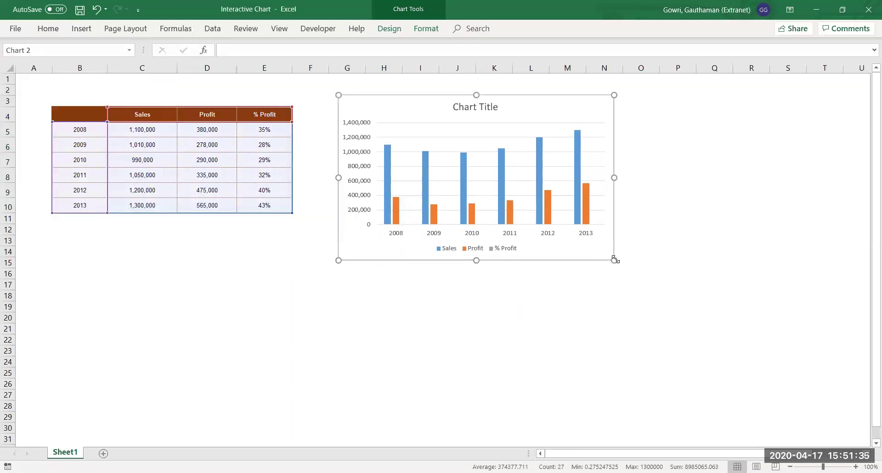
{"action": "left_click_drag", "start_coordinate": [615, 260], "coordinate": [700, 292]}
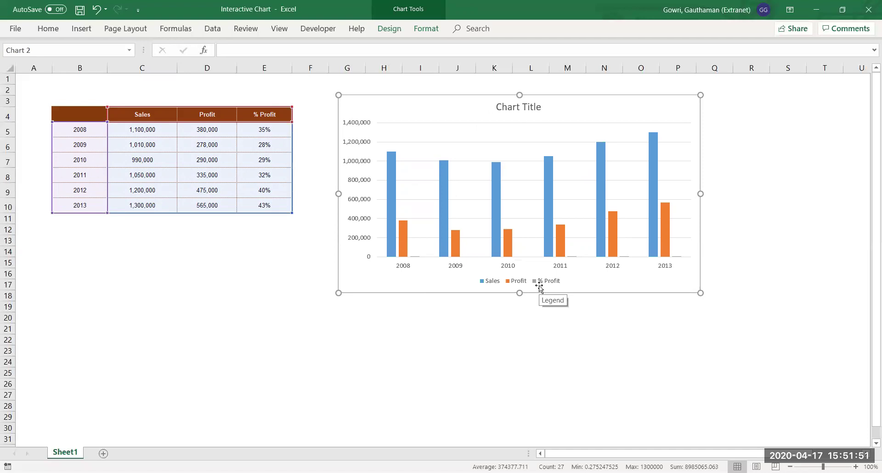
In the chart's custom combination settings, change the % Profit series to Line with Markers on the secondary axis.
{"action": "right_click", "coordinate": [497, 227]}
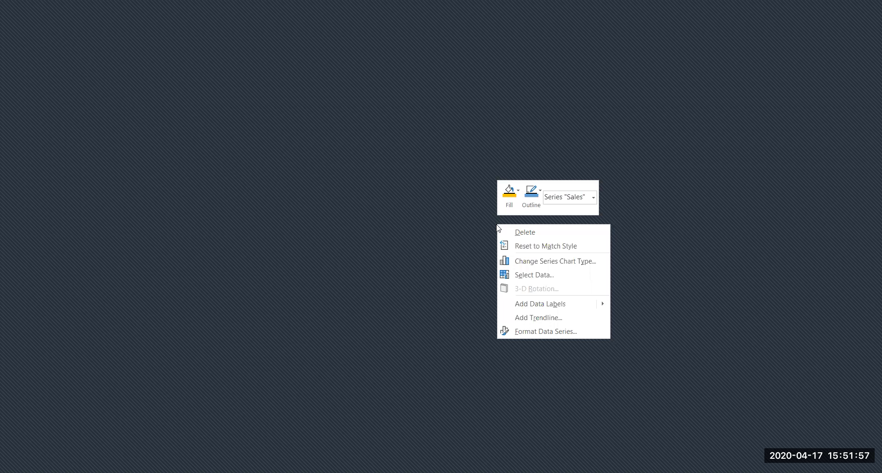
{"action": "key", "text": "Escape"}
{"action": "left_click", "coordinate": [445, 214]}
{"action": "left_click", "coordinate": [445, 214]}
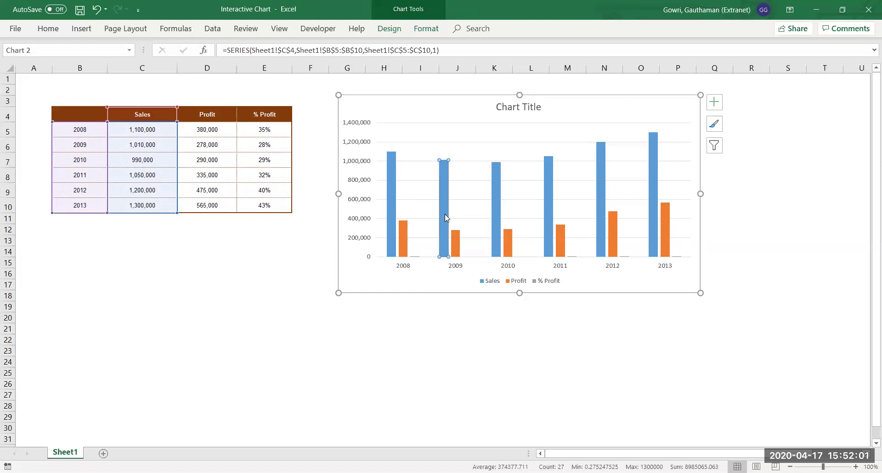
{"action": "right_click", "coordinate": [445, 214]}
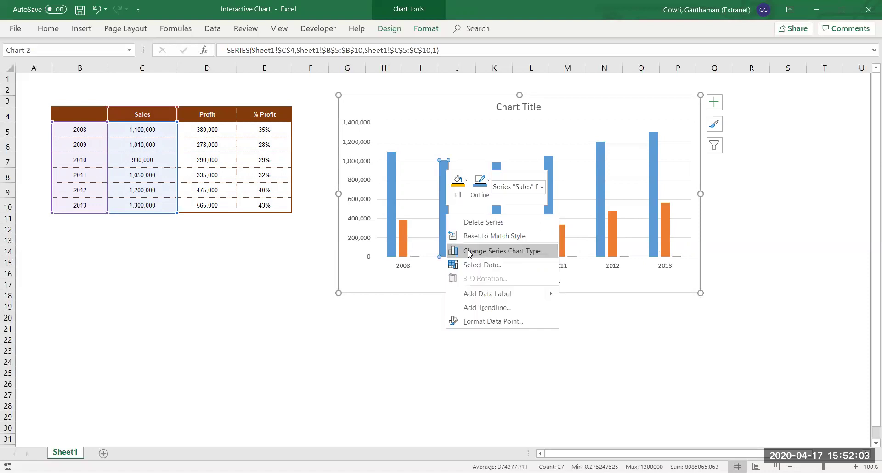
{"action": "left_click", "coordinate": [469, 251]}
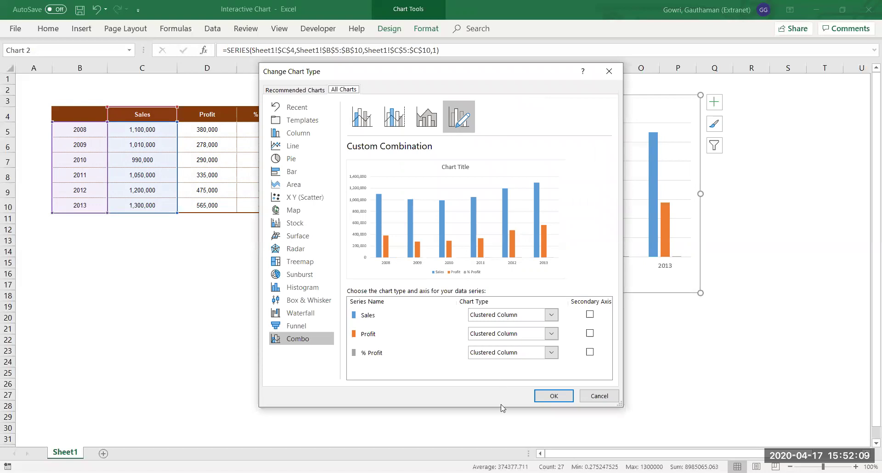
{"action": "left_click", "coordinate": [551, 352]}
{"action": "left_click", "coordinate": [503, 363]}
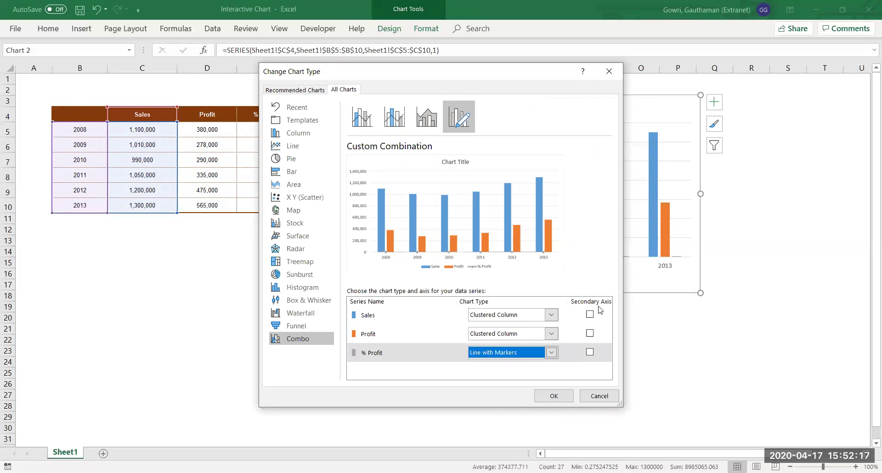
{"action": "left_click", "coordinate": [590, 353]}
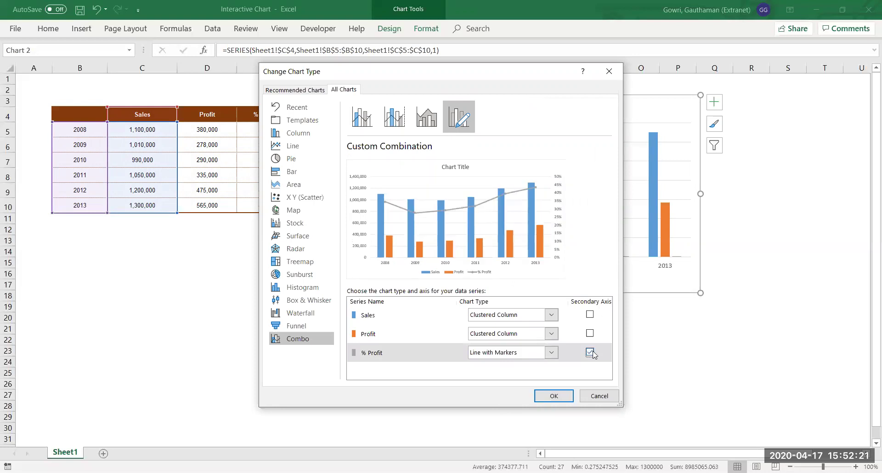
Change the Sales and Profit series to Stacked Column and apply the custom combination to the chart.
{"action": "left_click", "coordinate": [537, 318]}
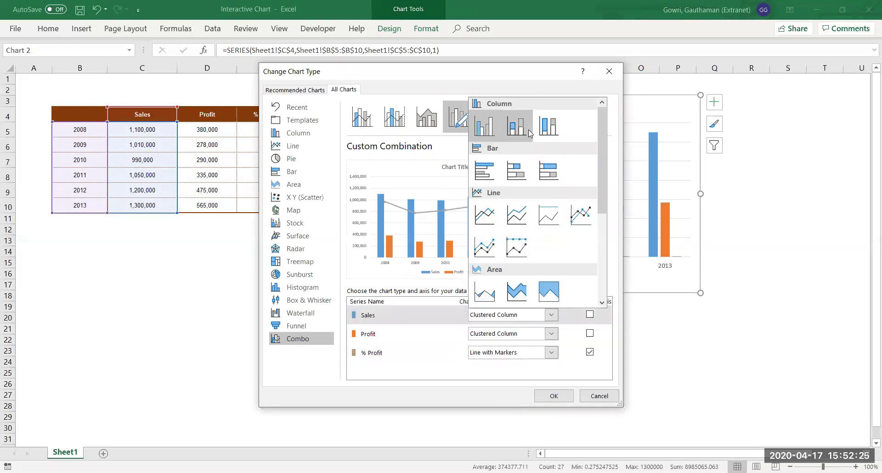
{"action": "left_click", "coordinate": [528, 129]}
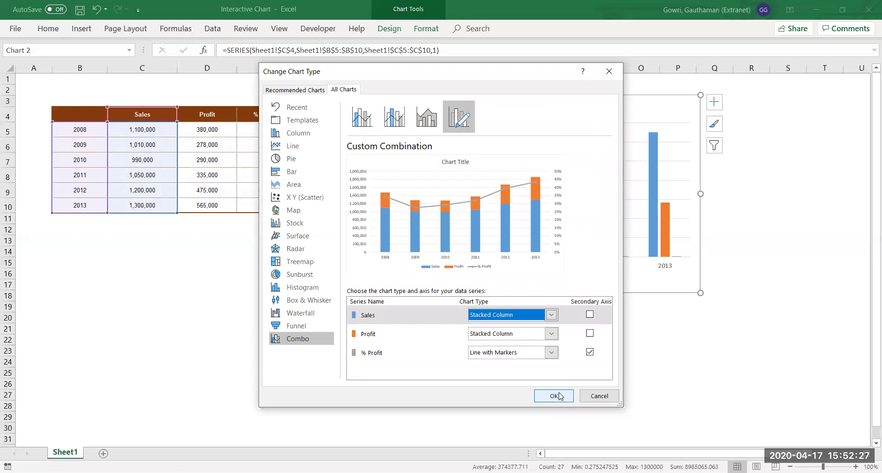
{"action": "left_click", "coordinate": [559, 396]}
{"action": "left_click", "coordinate": [517, 365]}
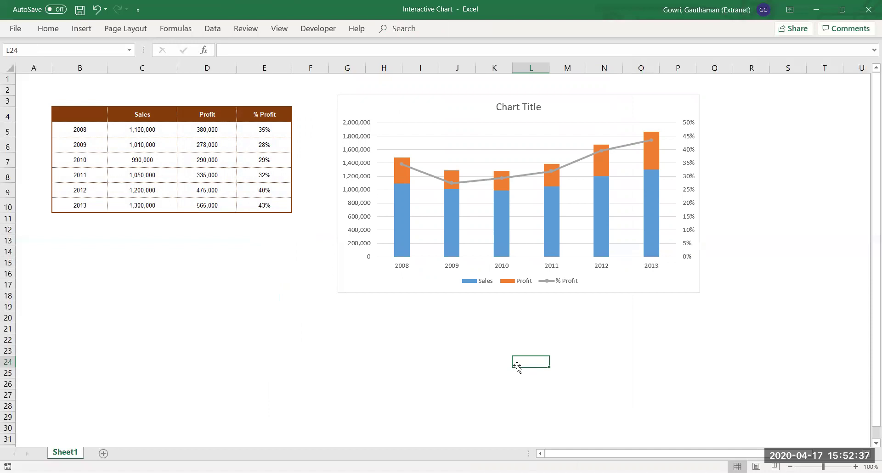
Insert a form-control check box just below the chart, starting at its left edge.
{"action": "left_click", "coordinate": [318, 30]}
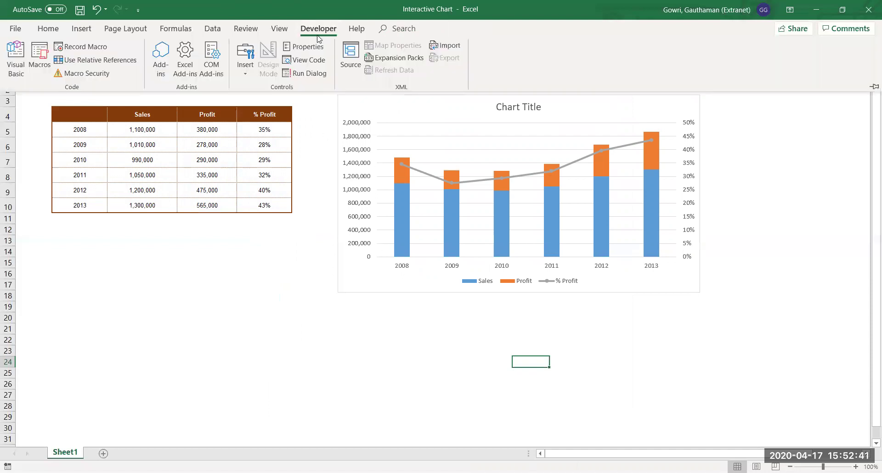
{"action": "left_click", "coordinate": [246, 81]}
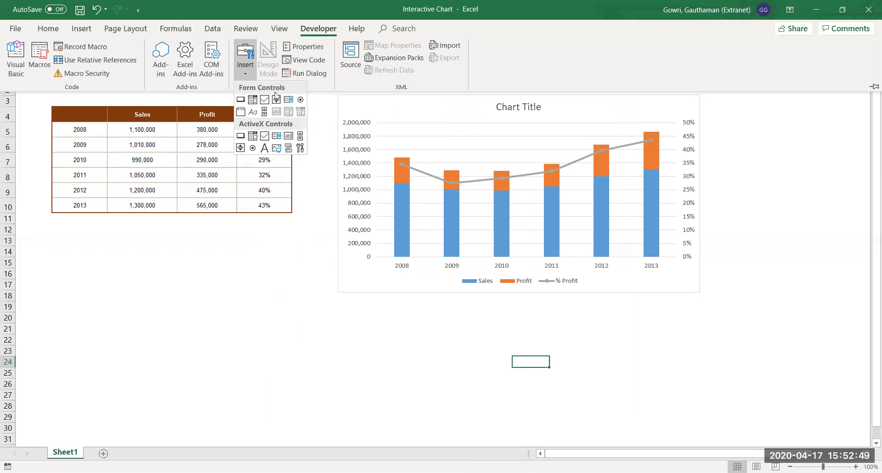
{"action": "left_click", "coordinate": [265, 100]}
{"action": "left_click_drag", "start_coordinate": [342, 299], "coordinate": [425, 308]}
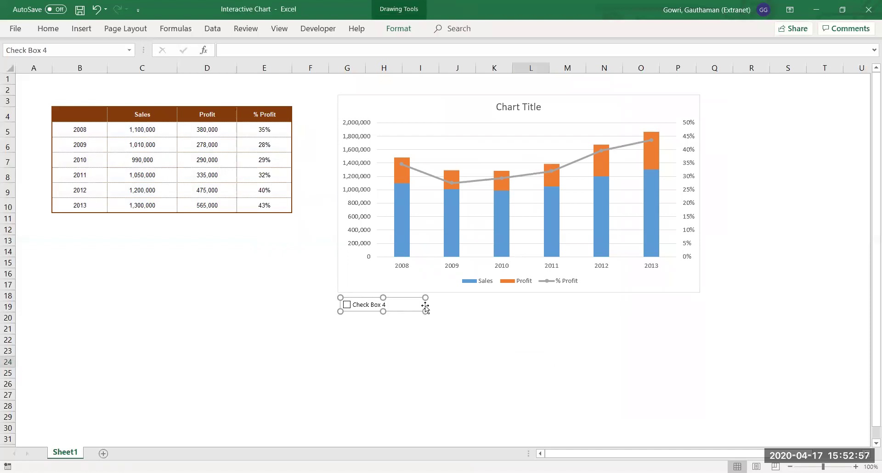
Duplicate the check box twice and spread the copies below the chart's middle and right side.
{"action": "key", "text": "ctrl+d"}
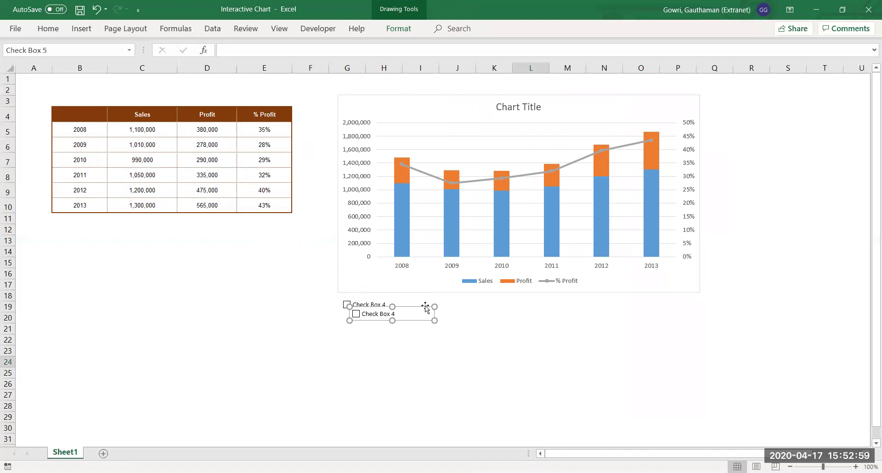
{"action": "key", "text": "ctrl+d"}
{"action": "mouse_move", "coordinate": [421, 316]}
{"action": "left_mouse_down"}
{"action": "mouse_move", "coordinate": [699, 311]}
{"action": "mouse_move", "coordinate": [688, 302]}
{"action": "left_mouse_up"}
{"action": "left_click", "coordinate": [531, 362]}
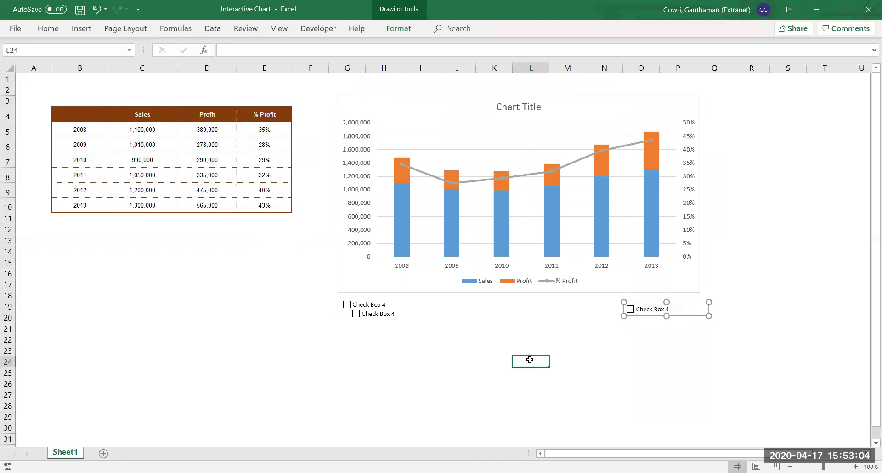
{"action": "left_click", "coordinate": [388, 315], "text": "ctrl"}
{"action": "mouse_move", "coordinate": [408, 304]}
{"action": "left_mouse_down"}
{"action": "mouse_move", "coordinate": [550, 294]}
{"action": "mouse_move", "coordinate": [538, 298]}
{"action": "left_mouse_up"}
{"action": "left_click", "coordinate": [507, 418]}
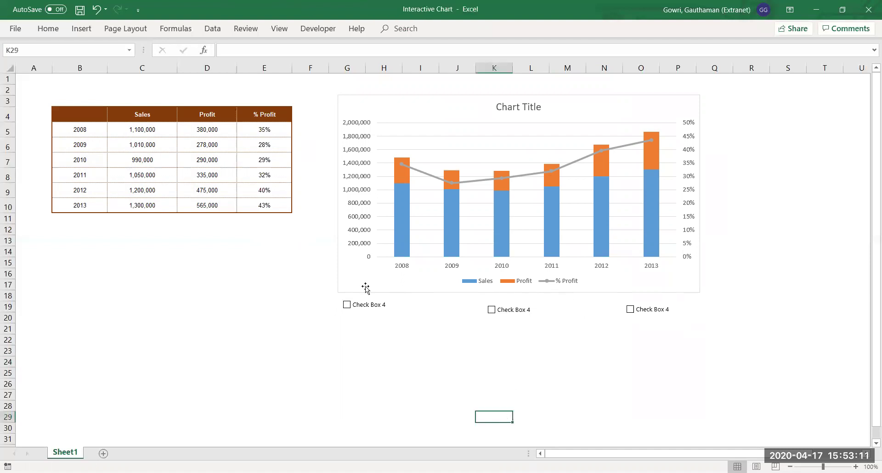
Rename the leftmost check box below the chart to Sales.
{"action": "left_click", "coordinate": [364, 307], "text": "ctrl"}
{"action": "left_click", "coordinate": [364, 306]}
{"action": "key", "text": "ctrl+a"}
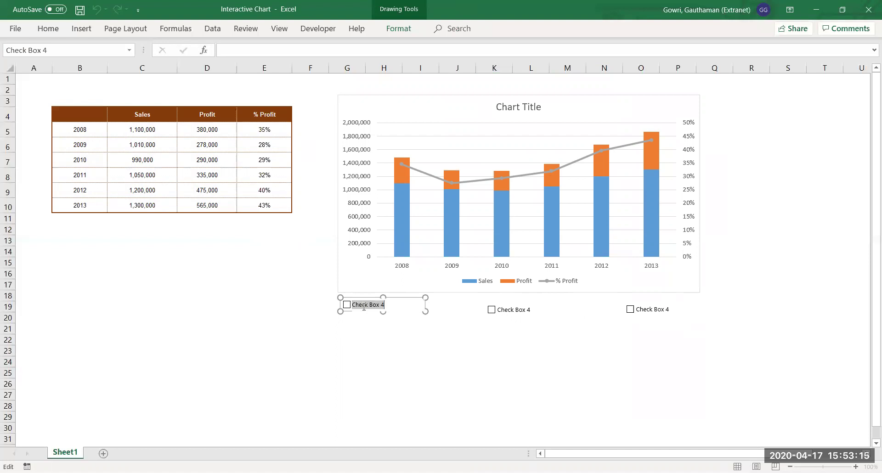
{"action": "type", "text": "Sales"}
{"action": "left_click", "coordinate": [386, 370]}
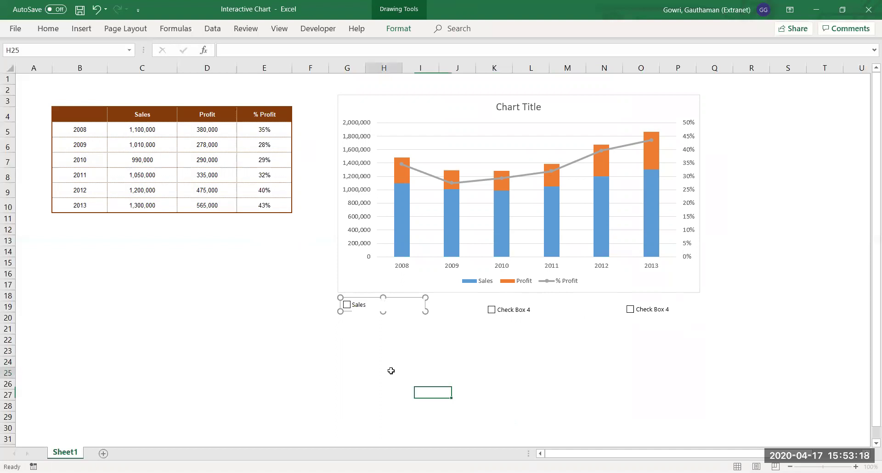
Rename the middle check box below the chart to Profit.
{"action": "left_click", "coordinate": [518, 305]}
{"action": "key", "text": "ctrl+a"}
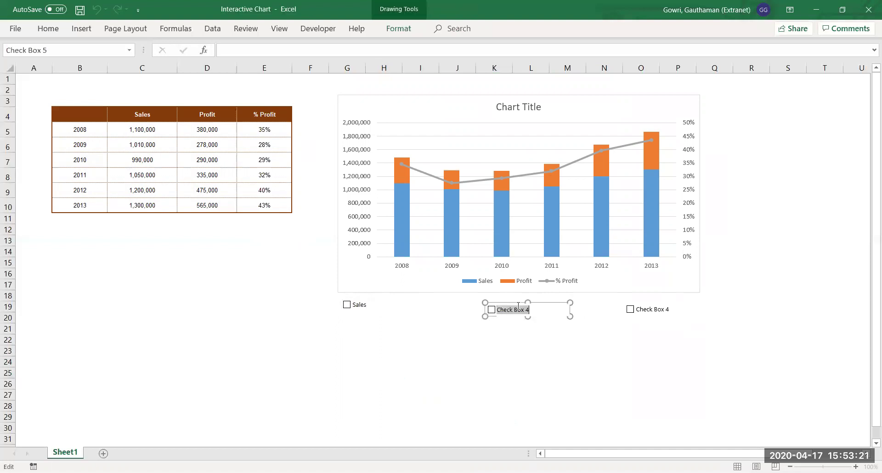
{"action": "type", "text": "Profit"}
{"action": "left_click", "coordinate": [527, 340]}
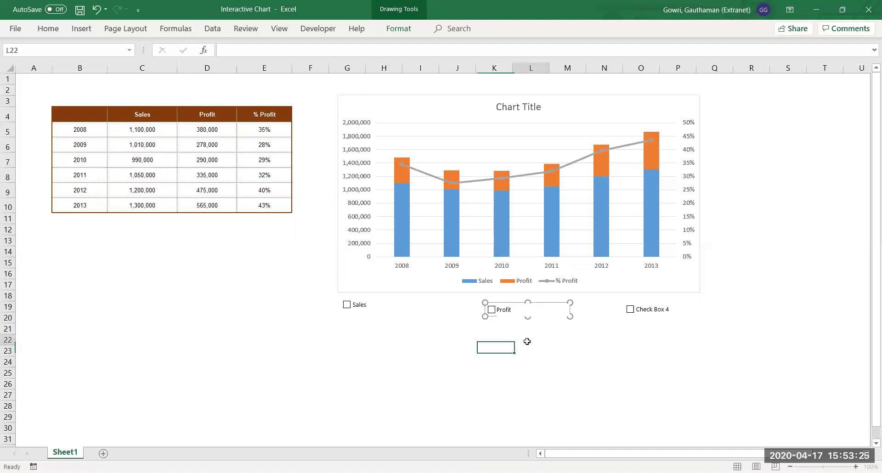
Rename the rightmost check box below the chart to Profit%.
{"action": "left_click", "coordinate": [655, 312], "text": "ctrl"}
{"action": "left_click", "coordinate": [655, 311]}
{"action": "key", "text": "ctrl+a"}
{"action": "type", "text": "Pro"}
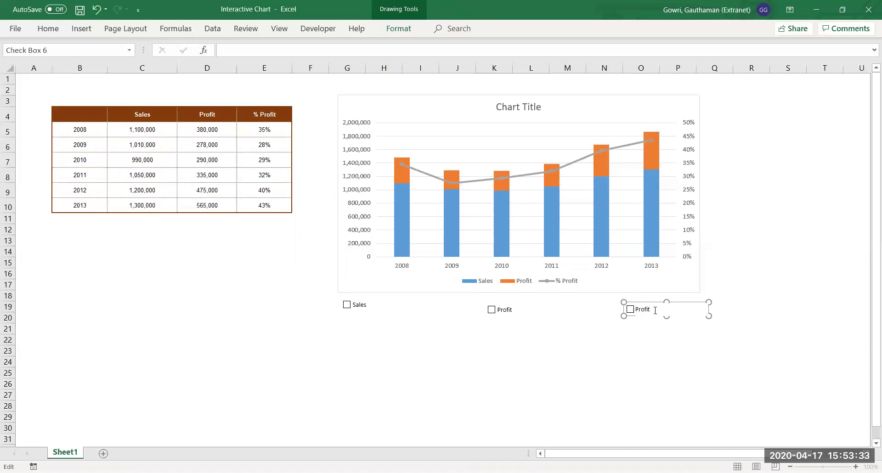
{"action": "left_click", "coordinate": [556, 360]}
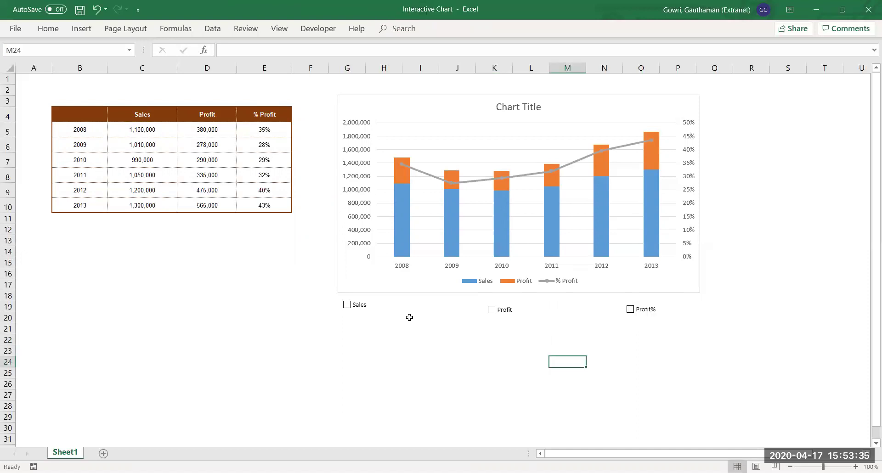
Align the Sales, Profit and Profit% check boxes to their middles and distribute them horizontally.
{"action": "left_click", "coordinate": [366, 309], "text": "ctrl"}
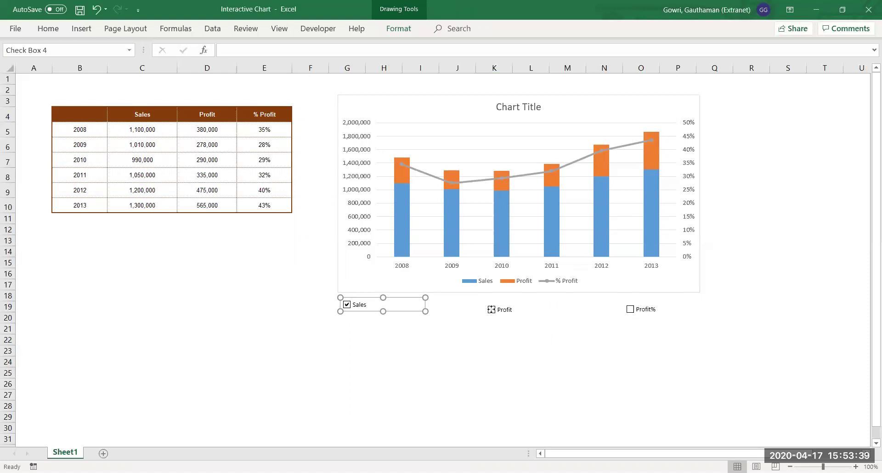
{"action": "left_click", "coordinate": [491, 312], "text": "ctrl"}
{"action": "left_click", "coordinate": [652, 316], "text": "ctrl"}
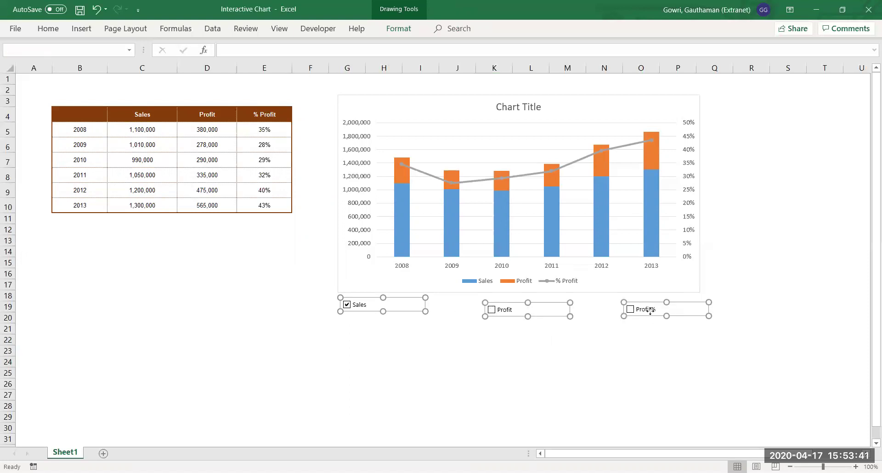
{"action": "left_click", "coordinate": [399, 29]}
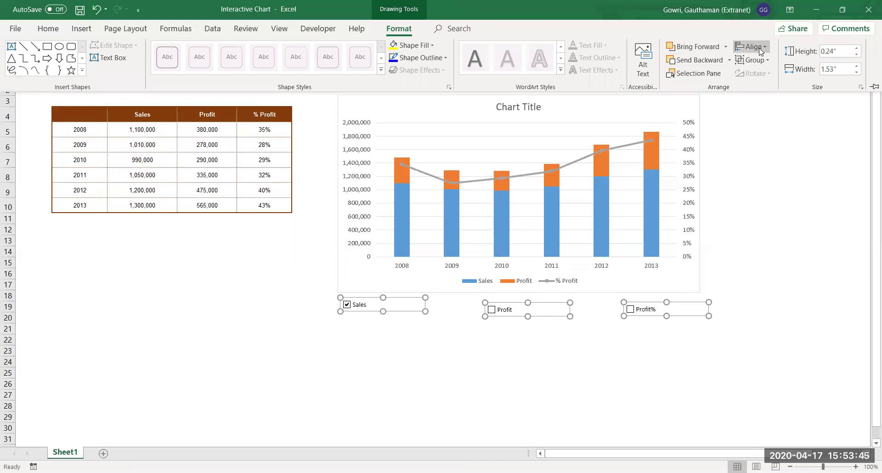
{"action": "left_click", "coordinate": [759, 48]}
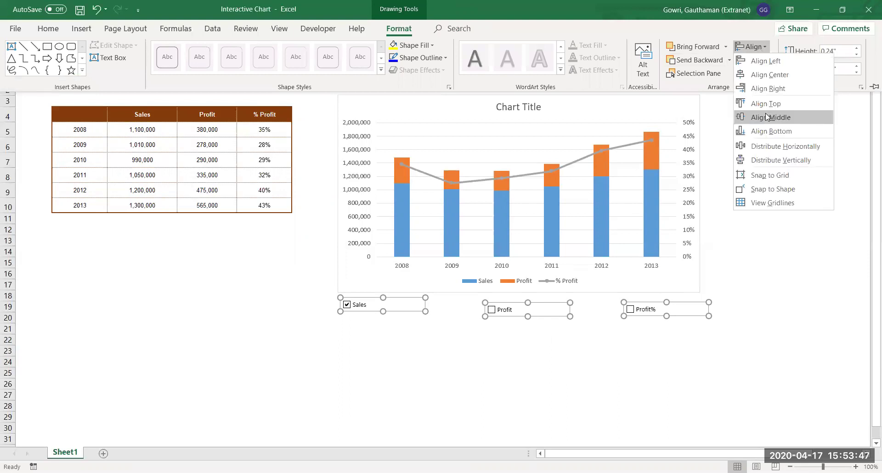
{"action": "left_click", "coordinate": [766, 115]}
{"action": "left_click", "coordinate": [747, 48]}
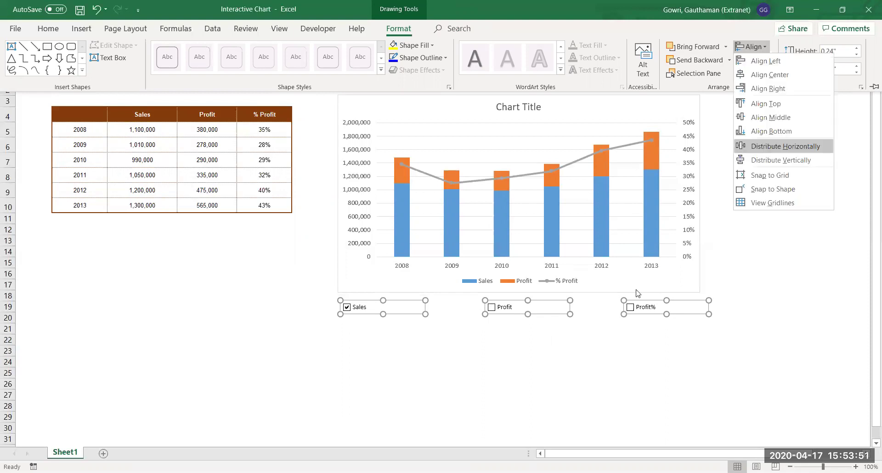
{"action": "left_click", "coordinate": [765, 147]}
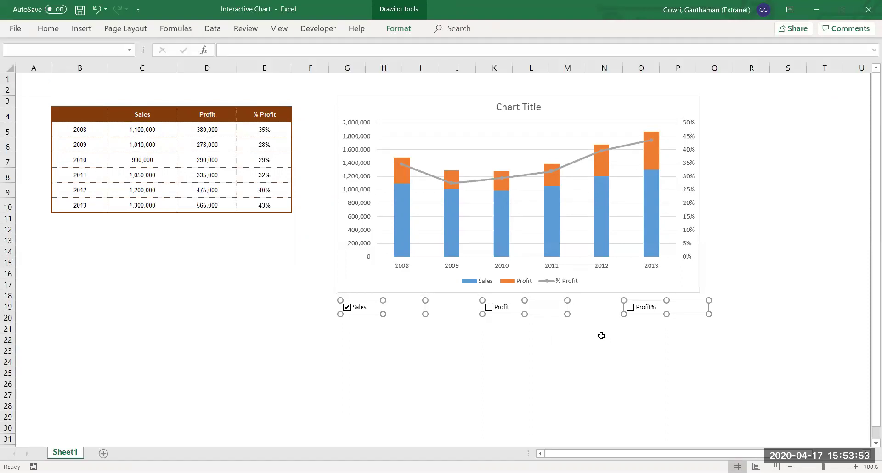
{"action": "left_click", "coordinate": [602, 336]}
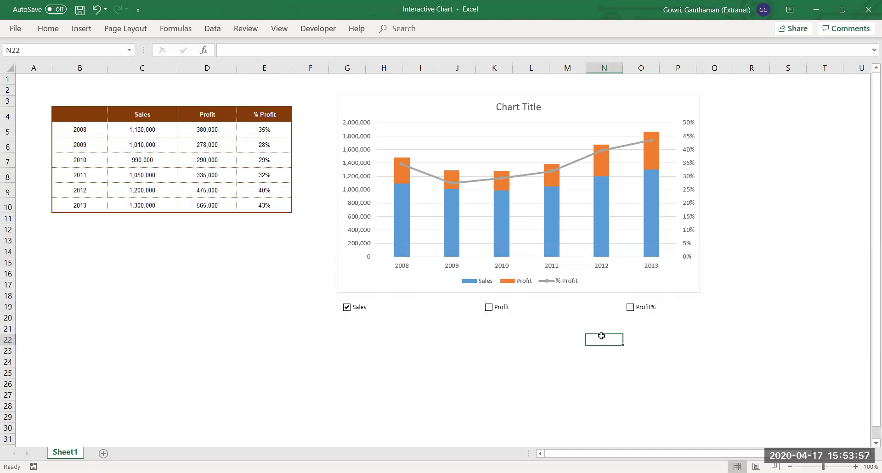
Tick the Profit and Profit% check boxes below the chart.
{"action": "left_click", "coordinate": [495, 310]}
{"action": "left_click", "coordinate": [632, 308]}
{"action": "left_click", "coordinate": [571, 338]}
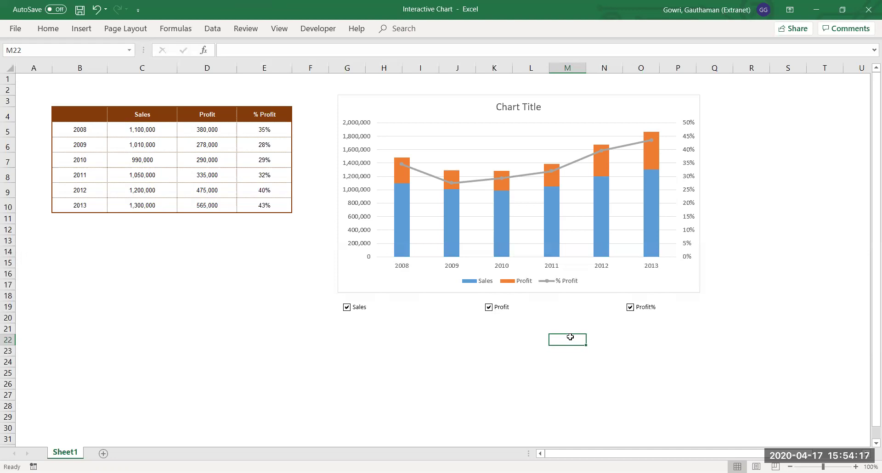
{"action": "left_click", "coordinate": [572, 393]}
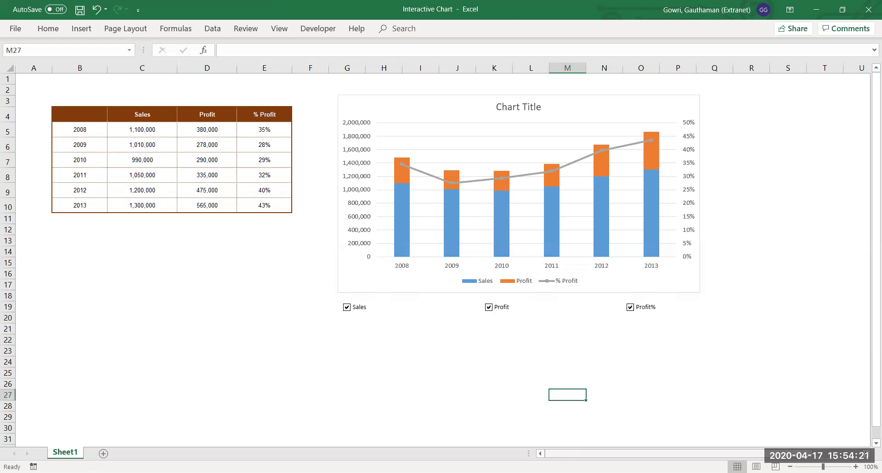
Clear the TRUE values in X3:Z3 and the formulas in X5:Z10 of the helper table, keeping its headers and years.
{"action": "left_click_drag", "start_coordinate": [573, 456], "coordinate": [623, 455]}
{"action": "left_click_drag", "start_coordinate": [751, 100], "coordinate": [819, 100]}
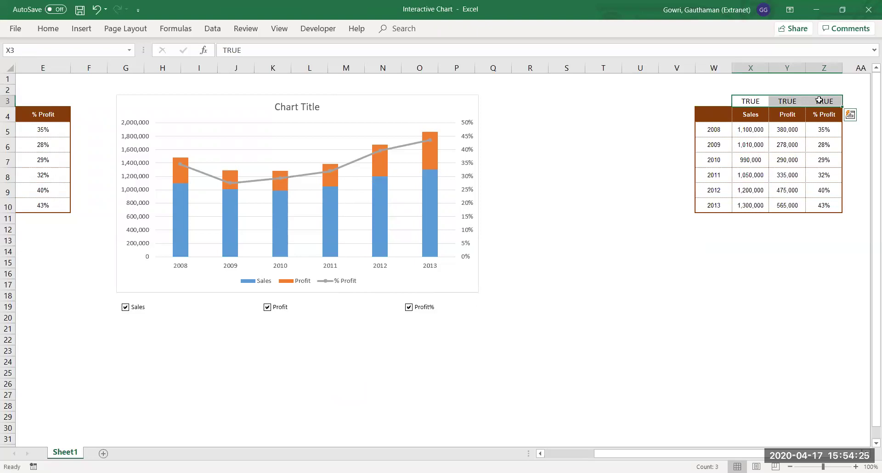
{"action": "key", "text": "Delete"}
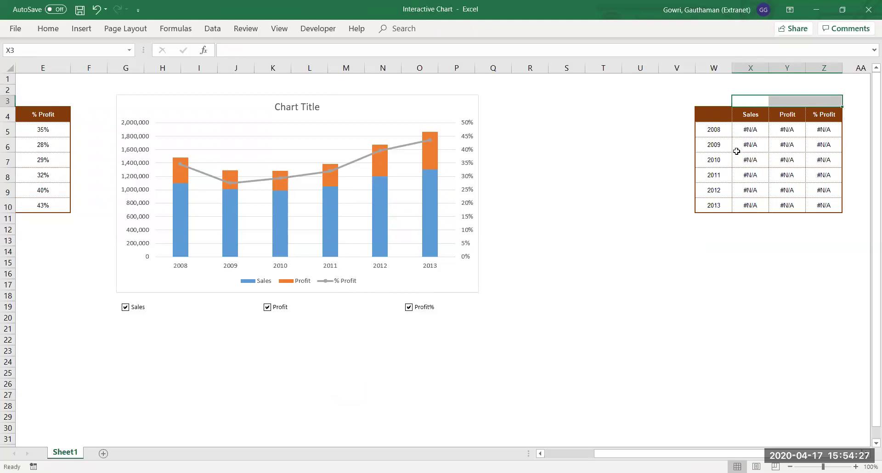
{"action": "left_click", "coordinate": [752, 131]}
{"action": "left_click_drag", "start_coordinate": [826, 196], "coordinate": [840, 211]}
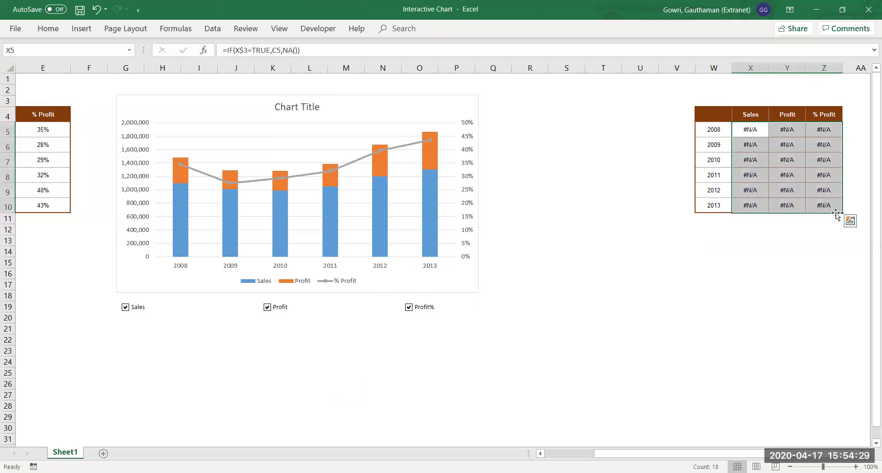
{"action": "key", "text": "Delete"}
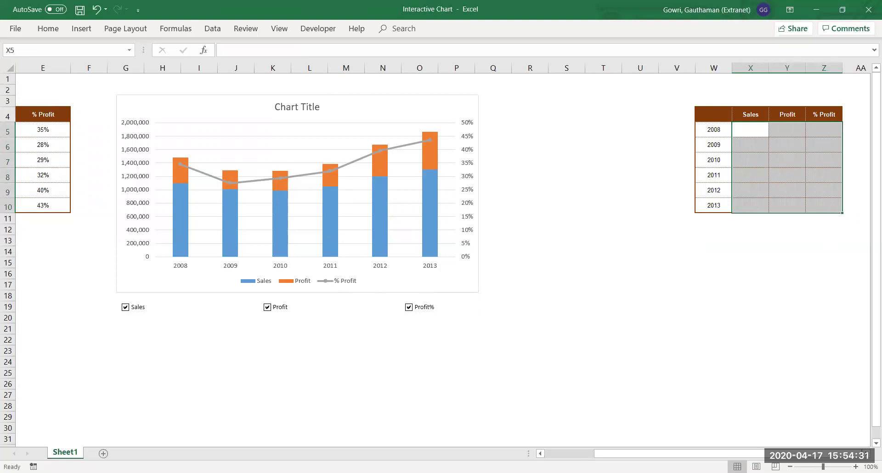
{"action": "left_click_drag", "start_coordinate": [655, 456], "coordinate": [606, 456]}
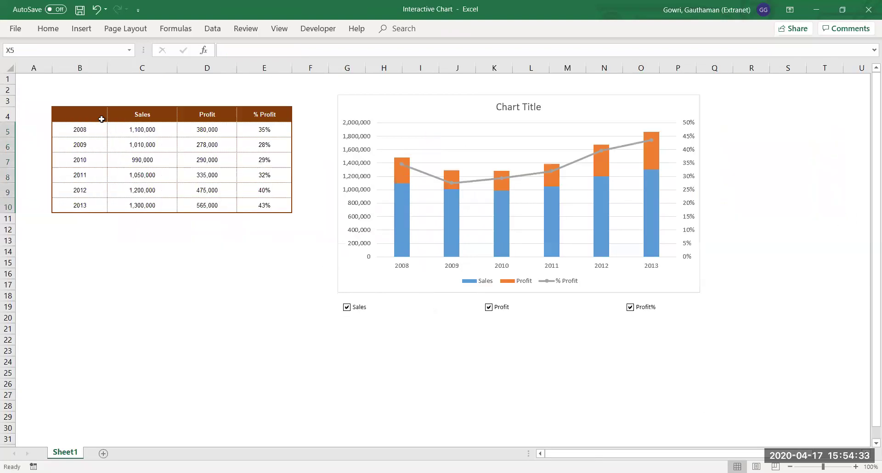
{"action": "left_click_drag", "start_coordinate": [100, 114], "coordinate": [269, 214]}
{"action": "left_click", "coordinate": [263, 340]}
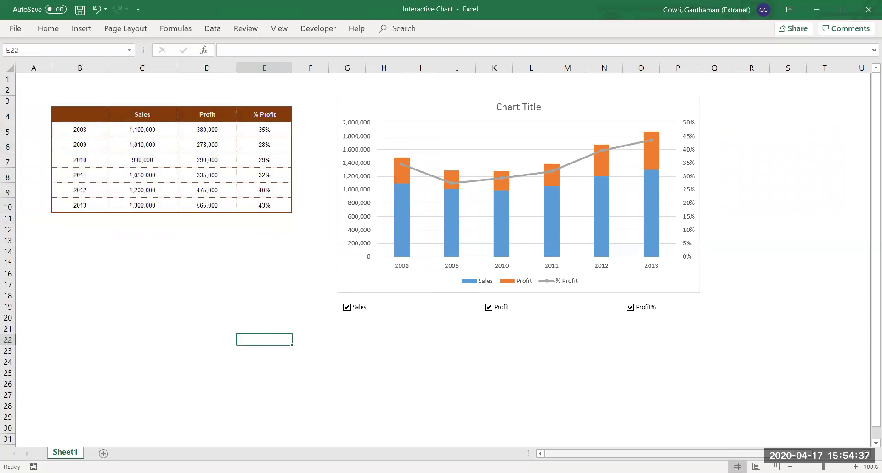
Link the Sales check box to cell $X$3 above the helper table's Sales column.
{"action": "left_click_drag", "start_coordinate": [570, 454], "coordinate": [611, 454]}
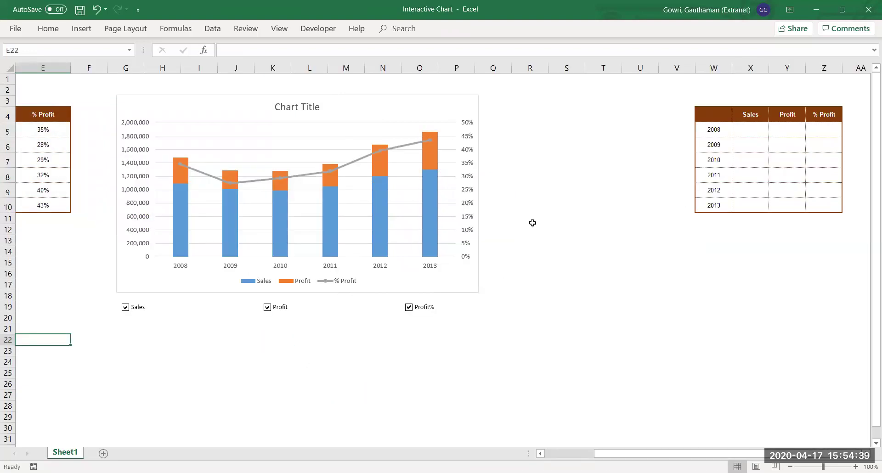
{"action": "right_click", "coordinate": [138, 309]}
{"action": "key", "text": "Escape"}
{"action": "right_click", "coordinate": [138, 305]}
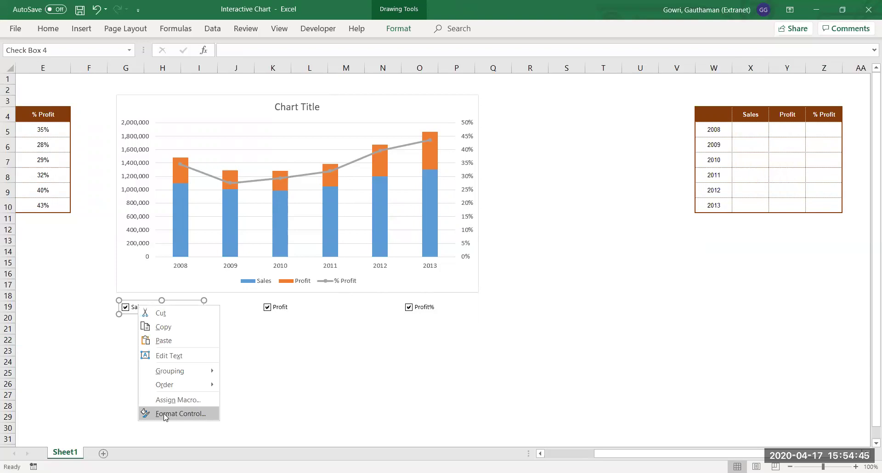
{"action": "left_click", "coordinate": [165, 415]}
{"action": "left_click", "coordinate": [247, 231]}
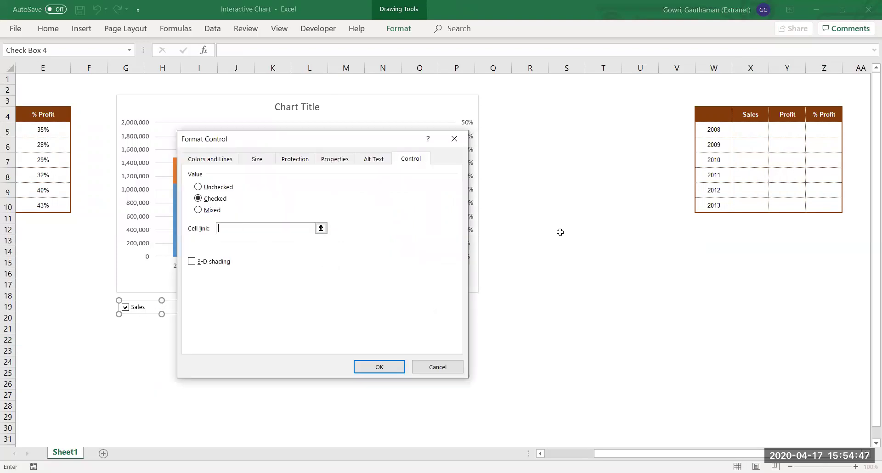
{"action": "left_click", "coordinate": [734, 101]}
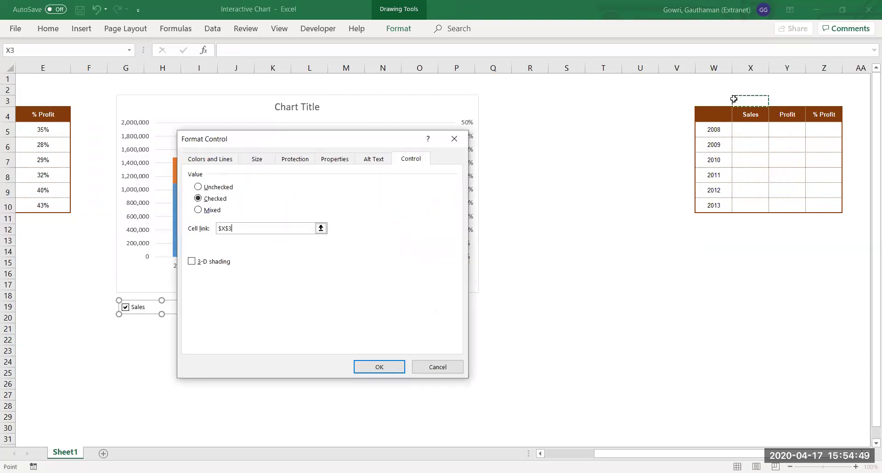
{"action": "left_click", "coordinate": [382, 372]}
{"action": "left_click", "coordinate": [301, 396]}
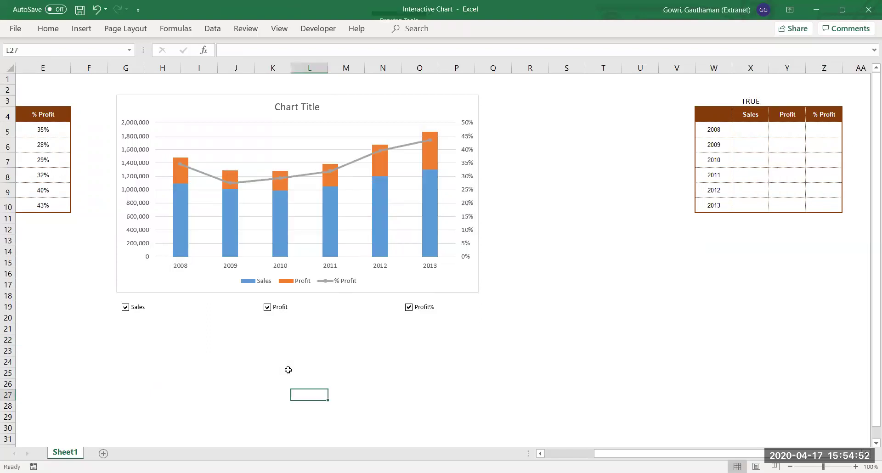
Link the Profit check box to cell $Y$3 above the helper table's Profit column.
{"action": "right_click", "coordinate": [282, 307]}
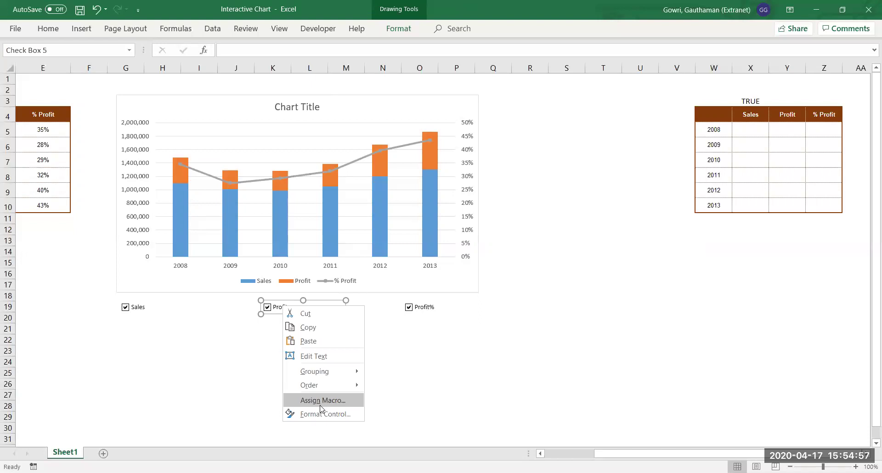
{"action": "left_click", "coordinate": [320, 412]}
{"action": "left_click", "coordinate": [294, 228]}
{"action": "left_click", "coordinate": [787, 101]}
{"action": "left_click", "coordinate": [395, 367]}
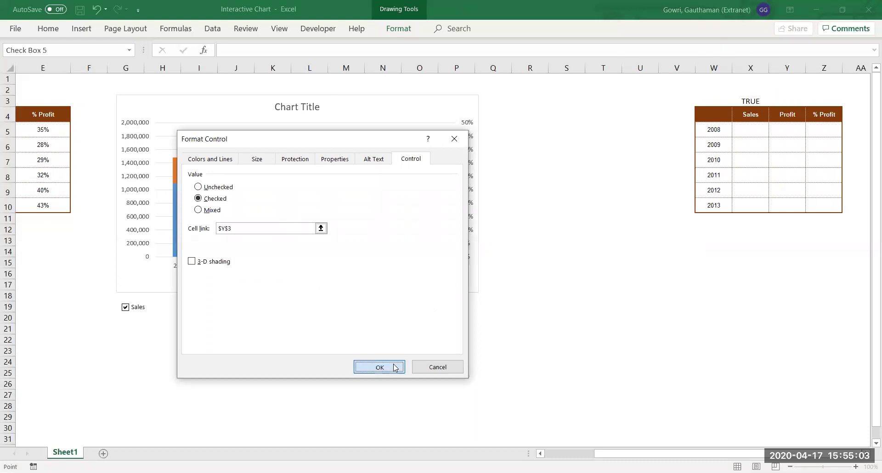
Link the Profit% check box to cell $Z$3 above the helper table's % Profit column.
{"action": "left_click", "coordinate": [417, 307], "text": "ctrl"}
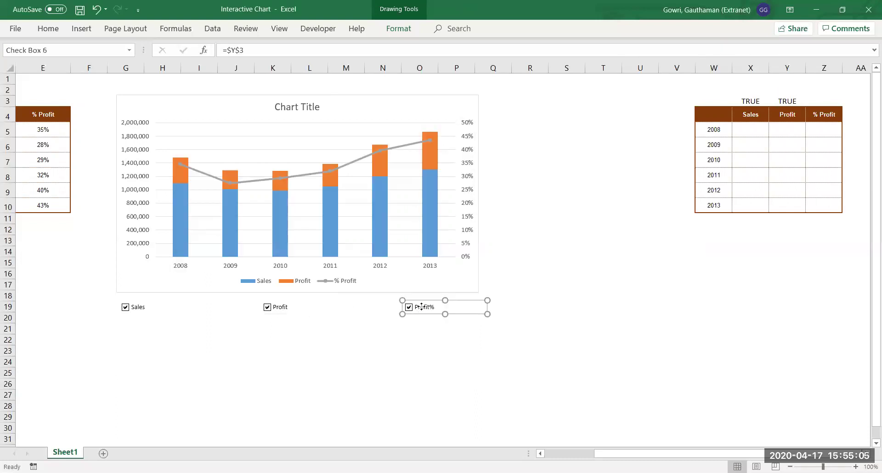
{"action": "key", "text": "shift+F10"}
{"action": "left_click", "coordinate": [461, 416]}
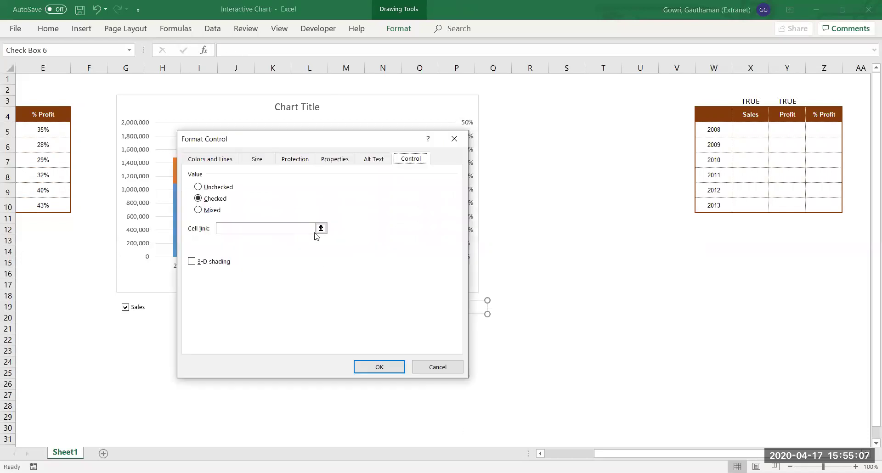
{"action": "left_click", "coordinate": [298, 229]}
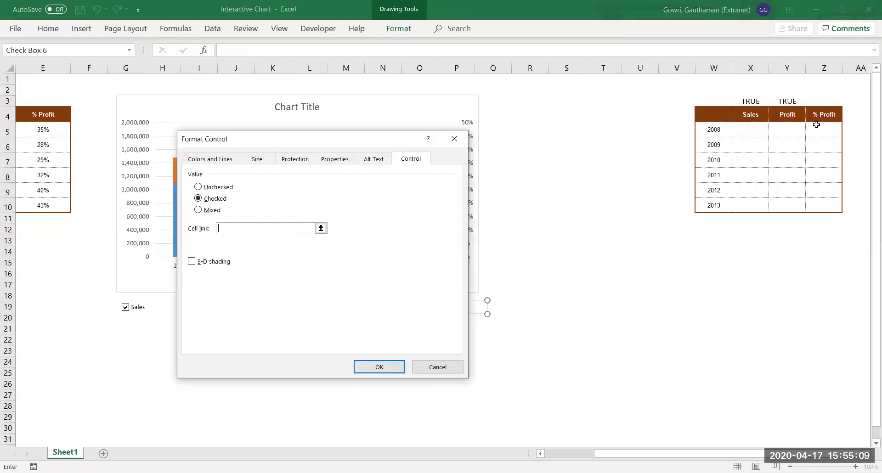
{"action": "left_click", "coordinate": [818, 102]}
{"action": "left_click", "coordinate": [393, 369]}
{"action": "left_click", "coordinate": [428, 397]}
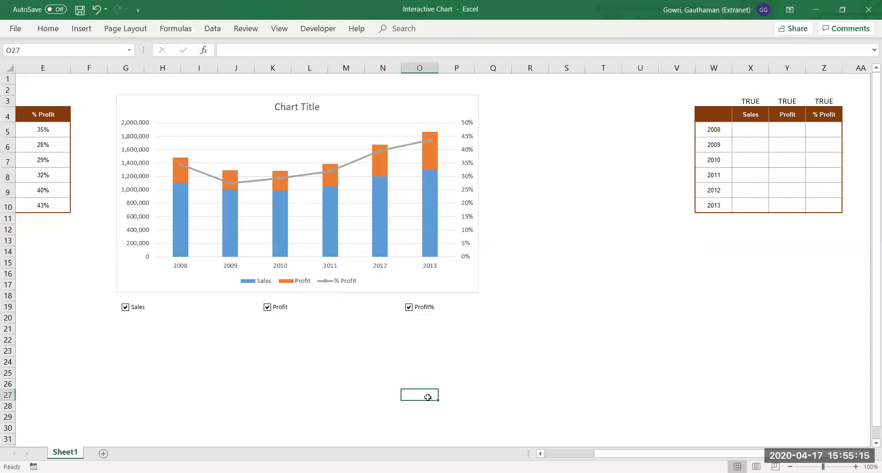
Enter =IF(X$3=TRUE,C5,NA()) in X5, the helper table's 2008 Sales cell.
{"action": "left_click", "coordinate": [752, 132]}
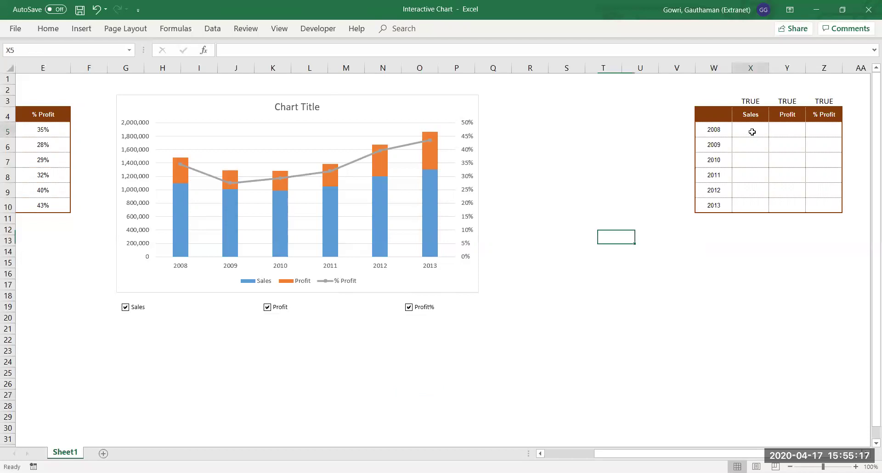
{"action": "type", "text": "="}
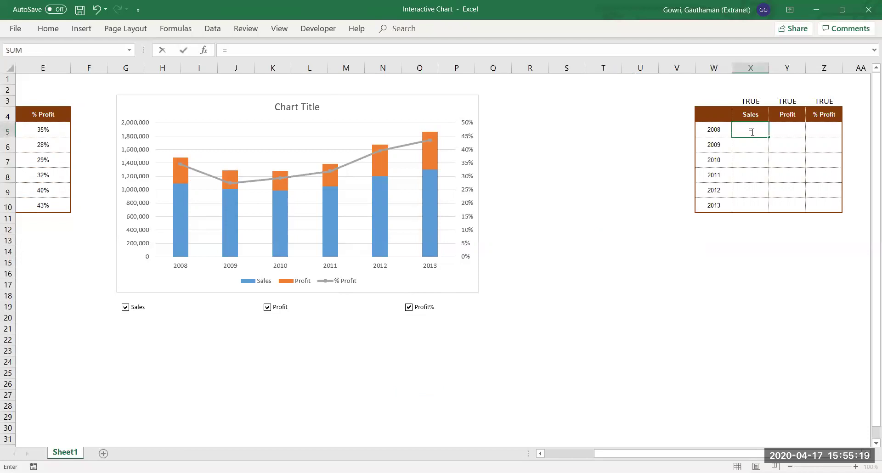
{"action": "type", "text": "if"}
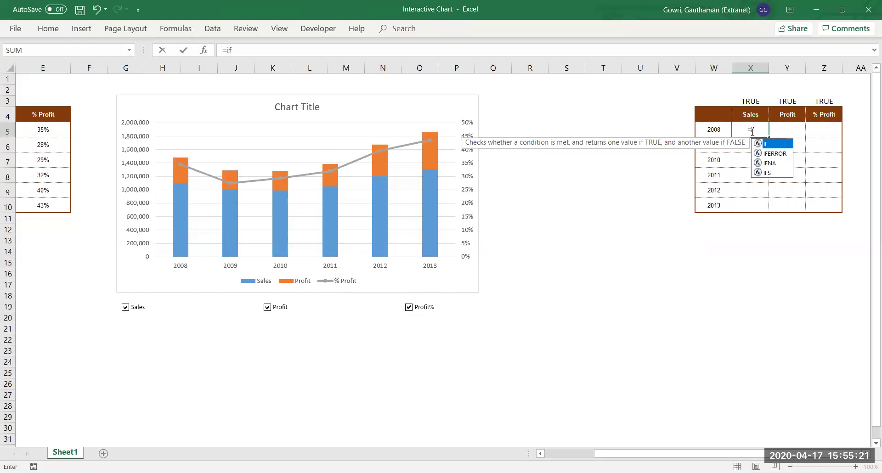
{"action": "key", "text": "Tab"}
{"action": "key", "text": "Up"}
{"action": "key", "text": "Up"}
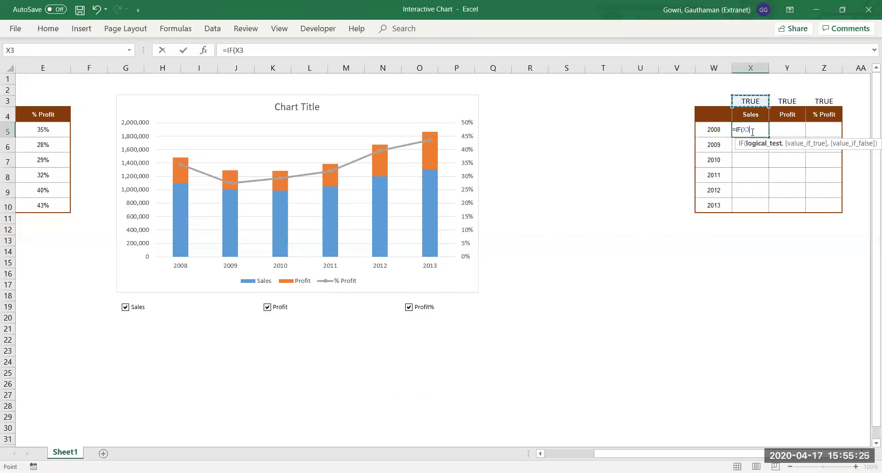
{"action": "key", "text": "F4"}
{"action": "key", "text": "F4"}
{"action": "type", "text": "=true"}
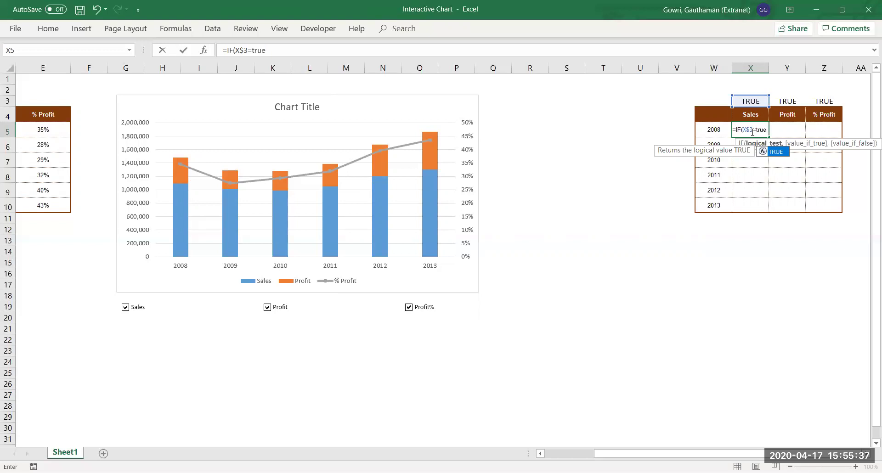
{"action": "type", "text": ","}
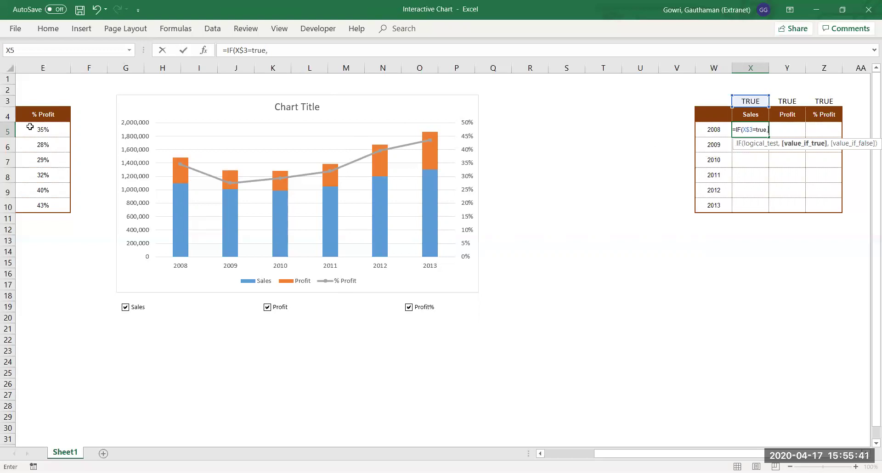
{"action": "key", "text": "Left"}
{"action": "key", "text": "Left"}
{"action": "key", "text": "Left"}
{"action": "key", "text": "Left"}
{"action": "key", "text": "Left"}
{"action": "key", "text": "Left"}
{"action": "key", "text": "Left"}
{"action": "key", "text": "Left"}
{"action": "key", "text": "Left"}
{"action": "key", "text": "Left"}
{"action": "key", "text": "Left"}
{"action": "key", "text": "Left"}
{"action": "key", "text": "Left"}
{"action": "key", "text": "Left"}
{"action": "key", "text": "Left"}
{"action": "key", "text": "Left"}
{"action": "key", "text": "Left"}
{"action": "key", "text": "Left"}
{"action": "key", "text": "Left"}
{"action": "key", "text": "Left"}
{"action": "key", "text": "Right"}
{"action": "key", "text": "Right"}
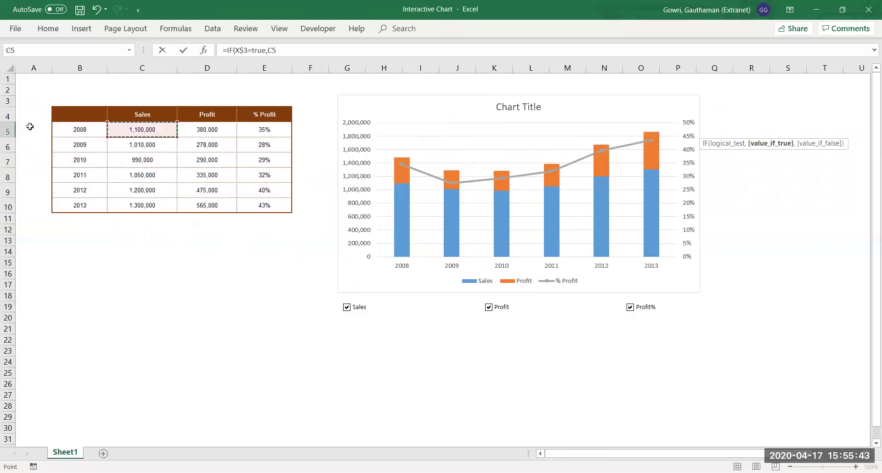
{"action": "type", "text": ","}
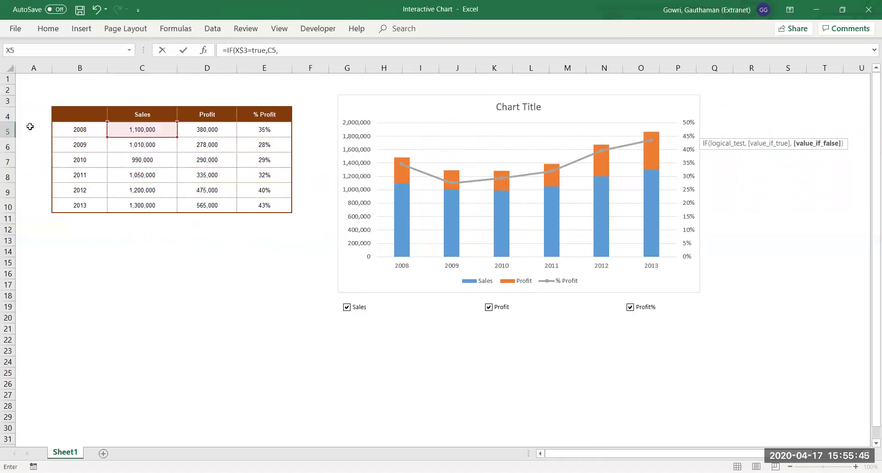
{"action": "type", "text": "NA())"}
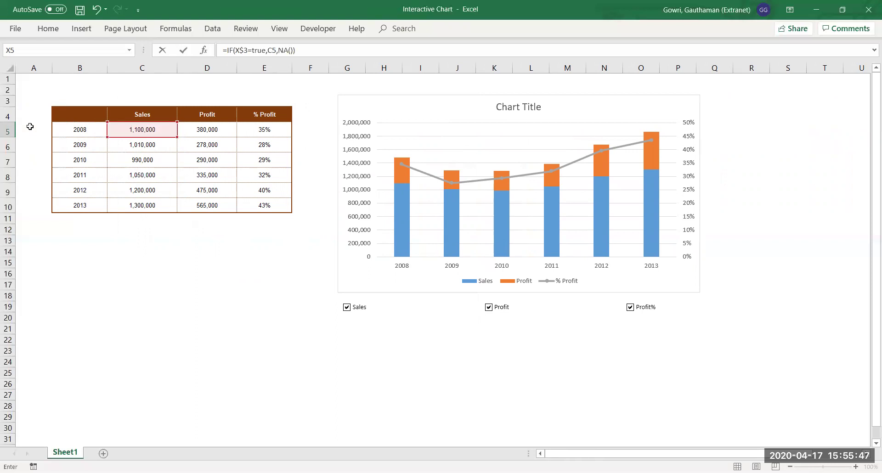
{"action": "key", "text": "Return"}
Fill the formula from X5 through the rest of the helper table, covering X5:Z10.
{"action": "key", "text": "Right"}
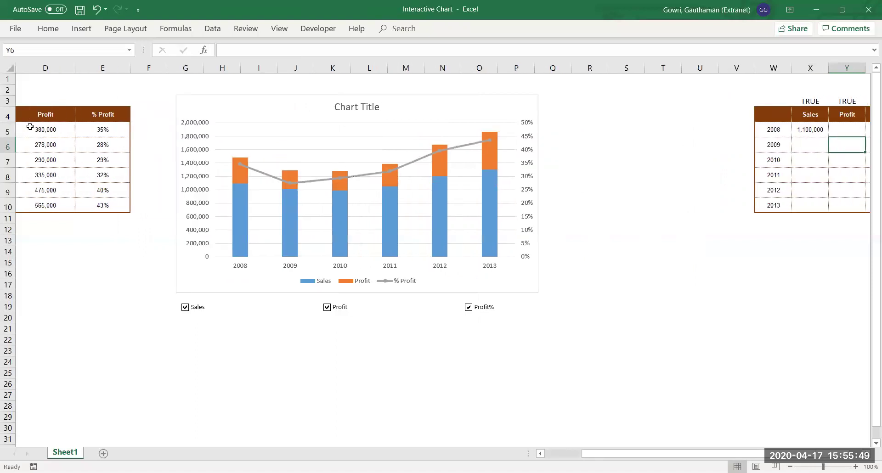
{"action": "key", "text": "Right"}
{"action": "key", "text": "Up"}
{"action": "key", "text": "Left"}
{"action": "key", "text": "Left"}
{"action": "key", "text": "shift+Down"}
{"action": "key", "text": "shift+Down"}
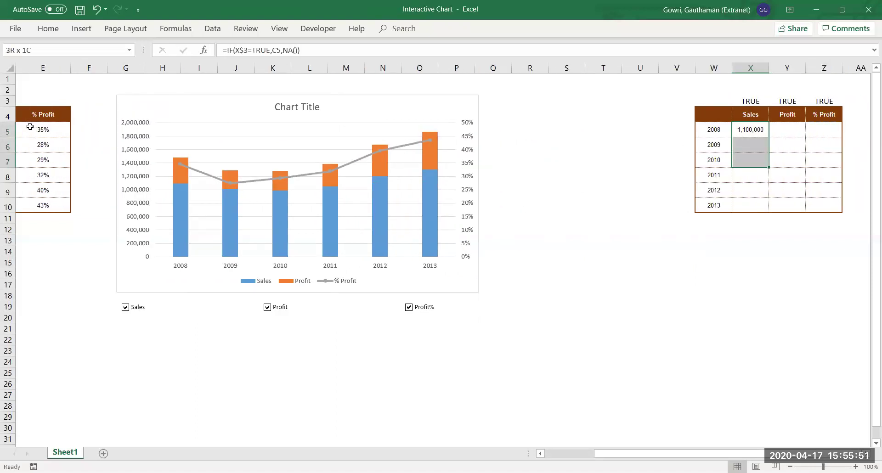
{"action": "key", "text": "shift+Down"}
{"action": "key", "text": "shift+Down"}
{"action": "key", "text": "shift+Down"}
{"action": "key", "text": "shift+Right"}
{"action": "key", "text": "shift+Right"}
{"action": "key", "text": "ctrl+d"}
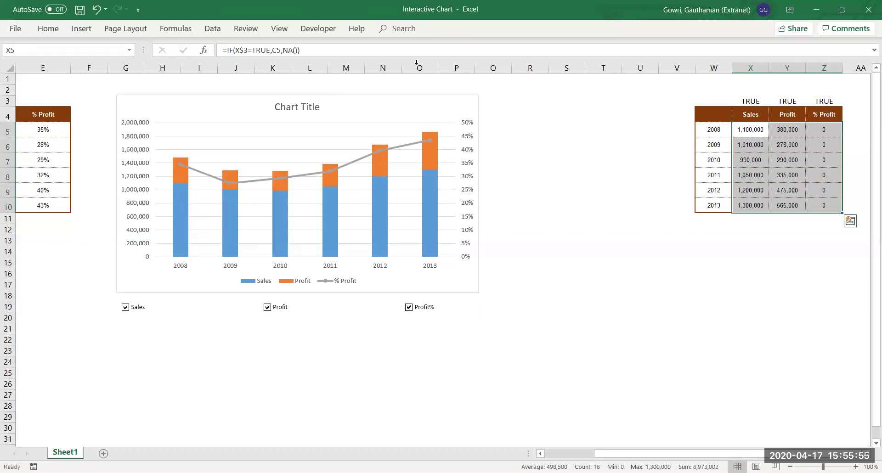
{"action": "left_click", "coordinate": [603, 188]}
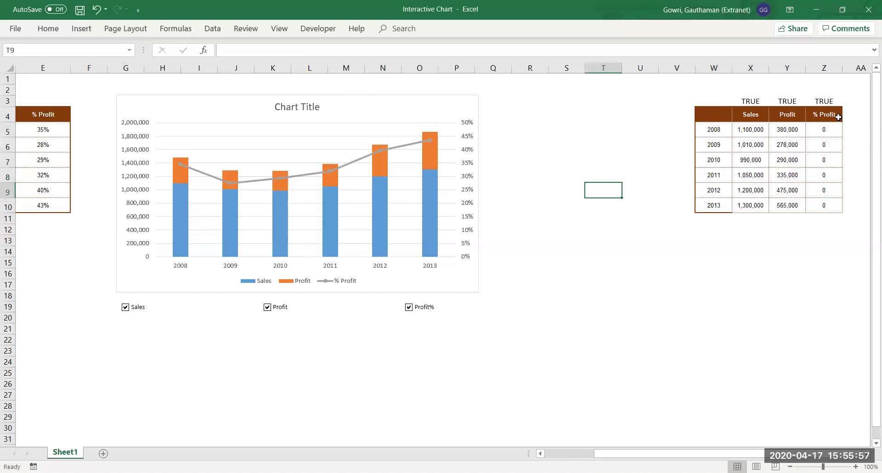
Format the helper table's % Profit values in Z5:Z10 as percentages.
{"action": "left_click_drag", "start_coordinate": [835, 131], "coordinate": [842, 208]}
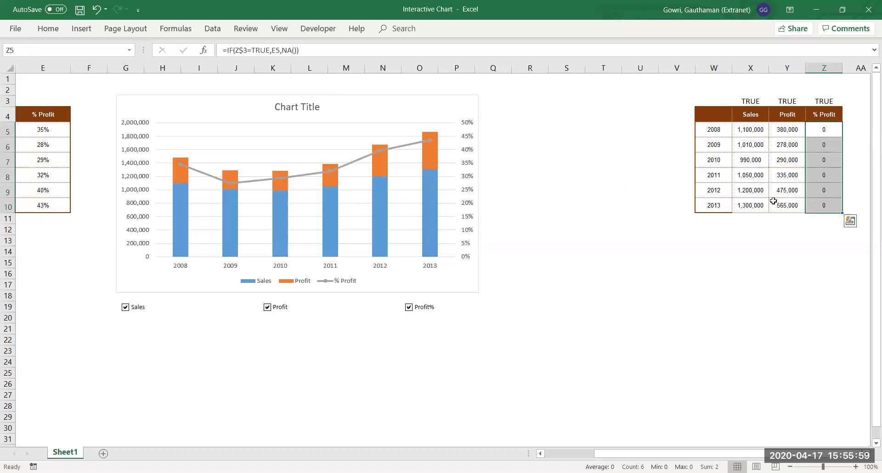
{"action": "left_click", "coordinate": [50, 29]}
{"action": "left_click", "coordinate": [399, 69]}
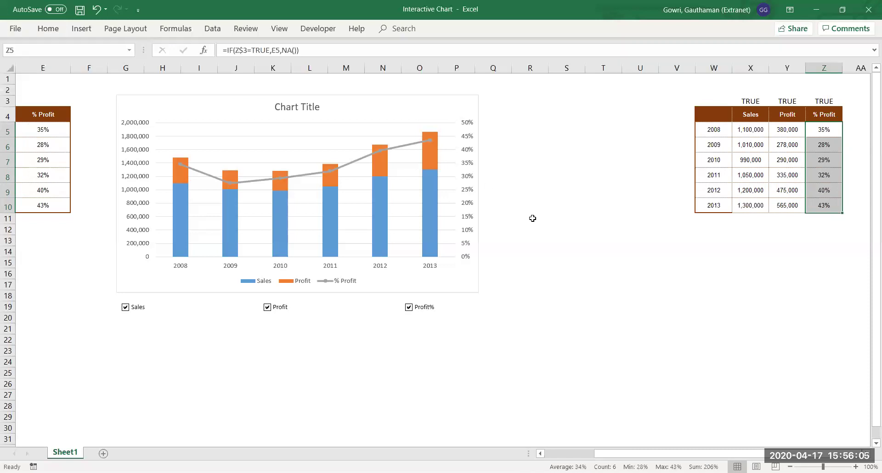
{"action": "left_click", "coordinate": [567, 218]}
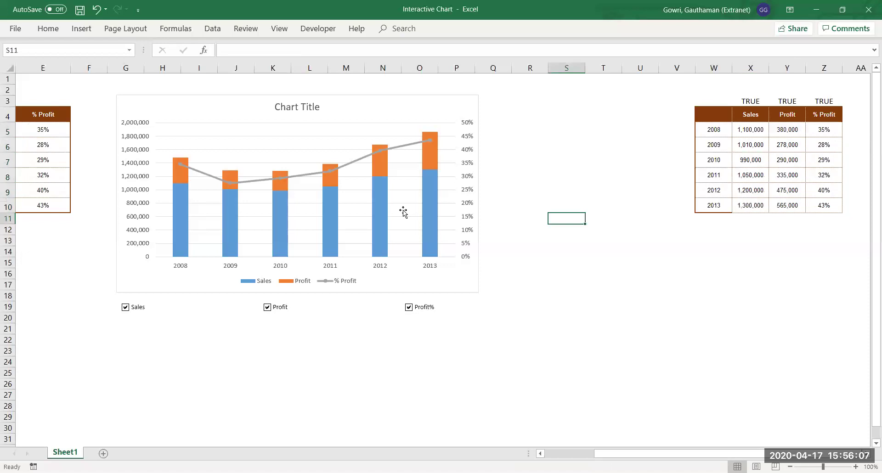
Change the combo chart's data range to the helper table, =Sheet1!$W$4:$Z$10.
{"action": "right_click", "coordinate": [304, 157]}
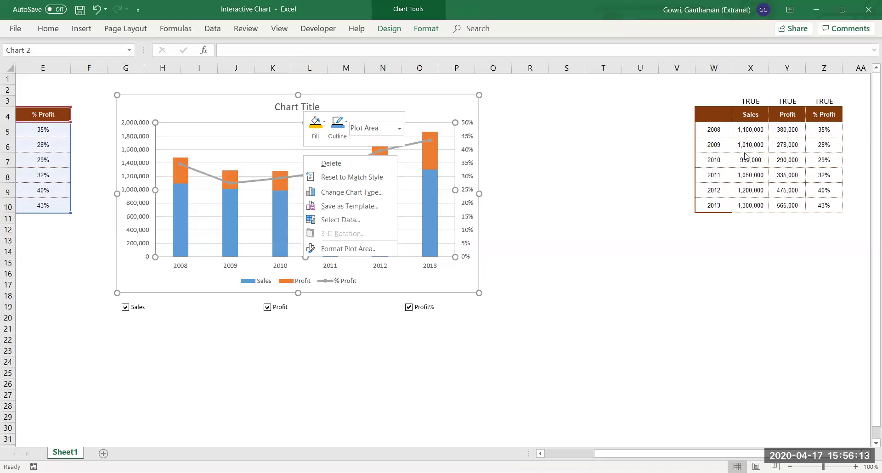
{"action": "left_click", "coordinate": [356, 222]}
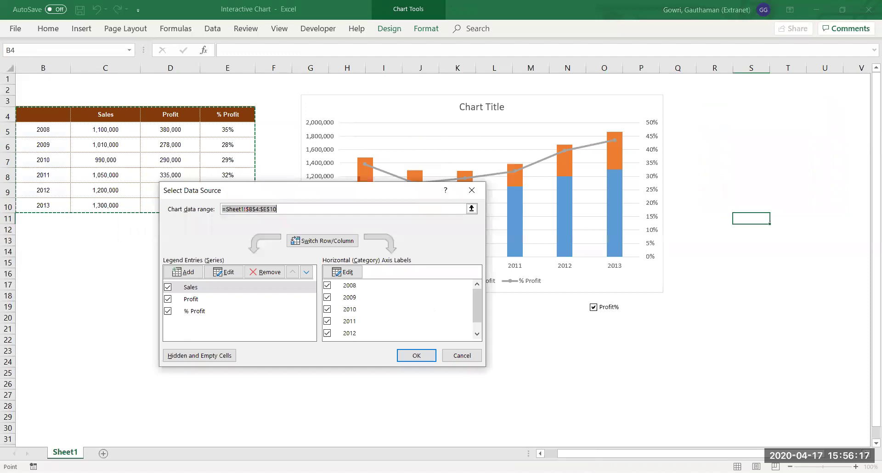
{"action": "scroll", "coordinate": [750, 307], "scroll_direction": "right", "scroll_amount": 3}
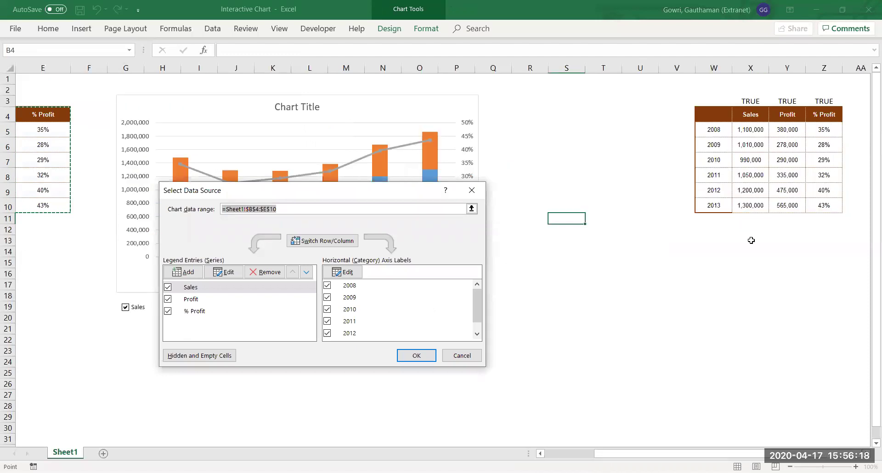
{"action": "left_click", "coordinate": [705, 113]}
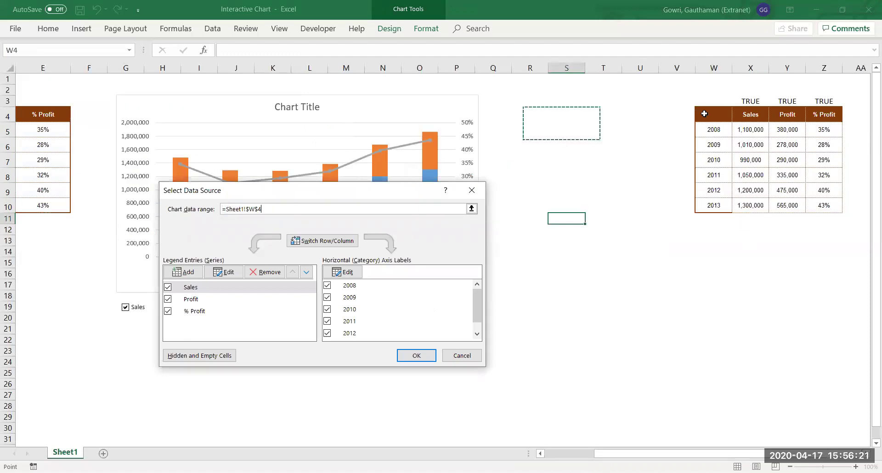
{"action": "left_click_drag", "start_coordinate": [704, 114], "coordinate": [824, 206]}
{"action": "left_click", "coordinate": [417, 355]}
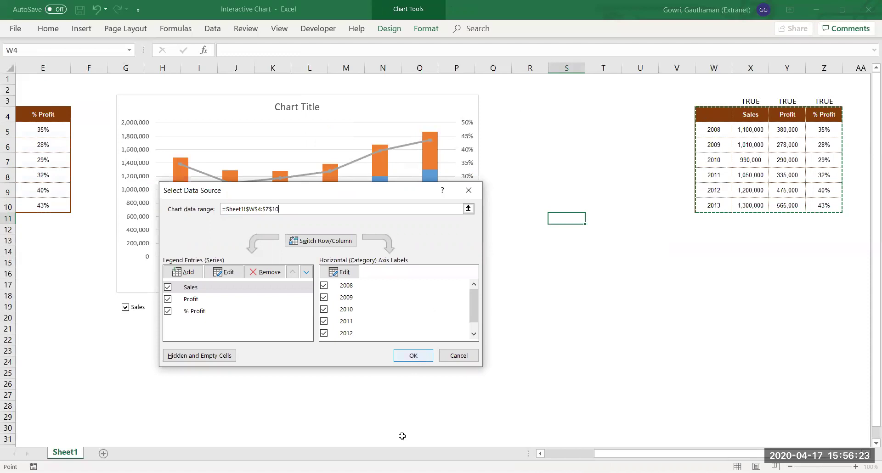
{"action": "left_click", "coordinate": [396, 418]}
Test the chart's series toggling by clearing the Profit and Sales check boxes and ticking them again.
{"action": "left_click", "coordinate": [268, 309]}
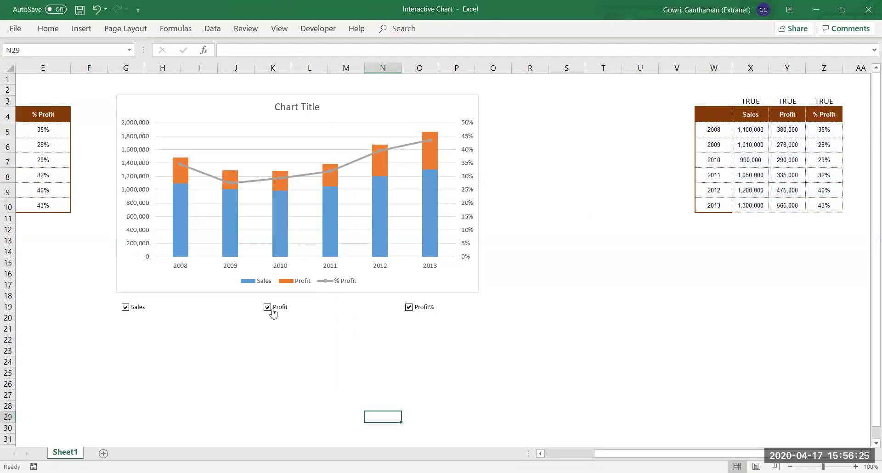
{"action": "left_click", "coordinate": [125, 308]}
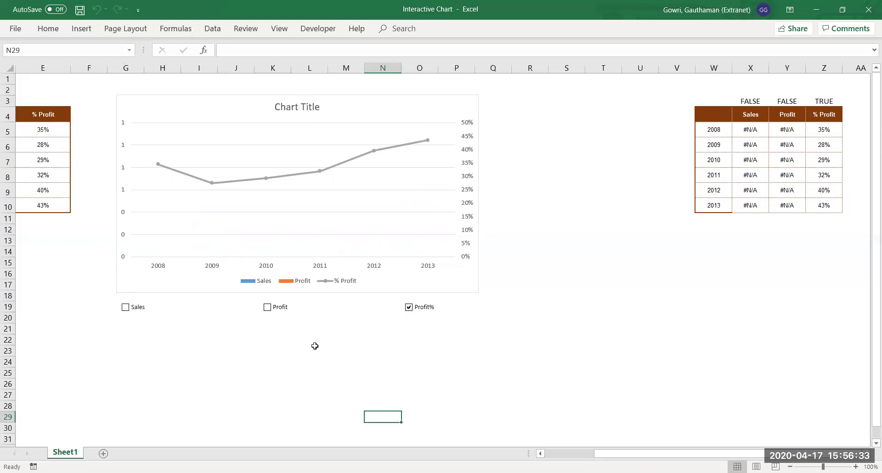
{"action": "left_click", "coordinate": [267, 310]}
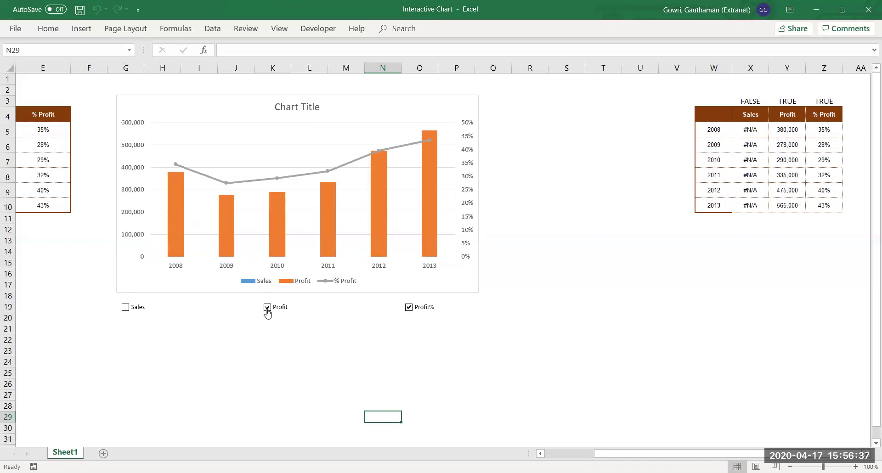
{"action": "left_click", "coordinate": [127, 309]}
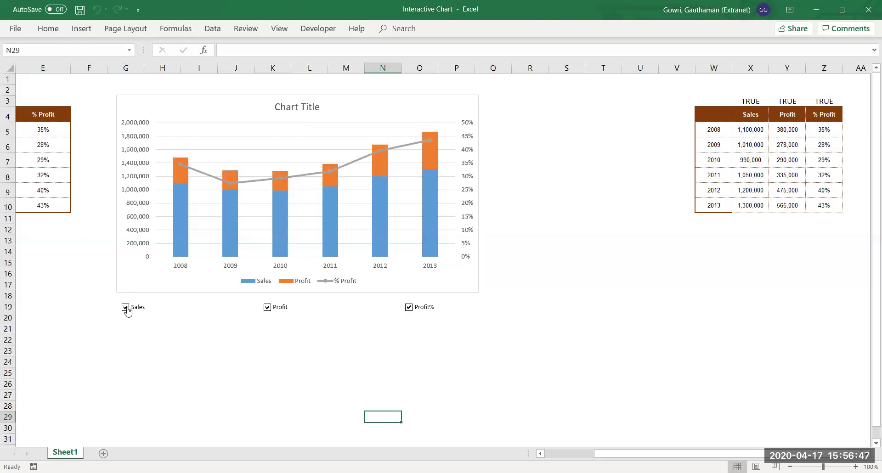
{"action": "left_click", "coordinate": [278, 311]}
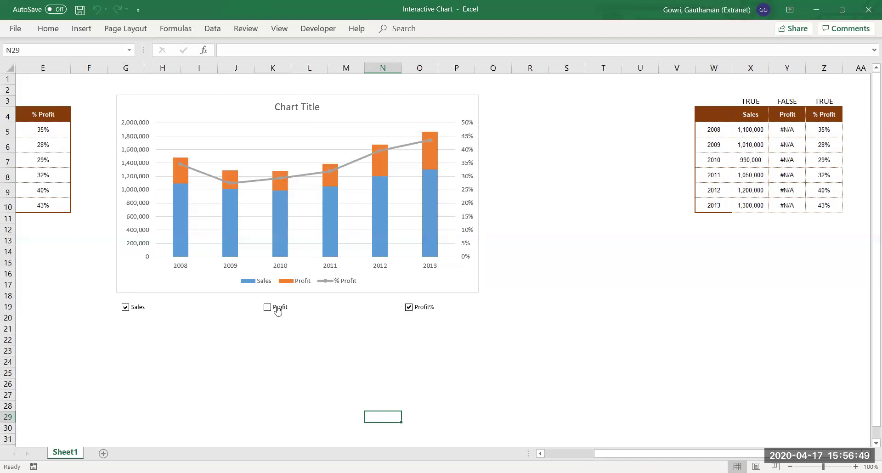
{"action": "left_click", "coordinate": [278, 311]}
{"action": "left_click", "coordinate": [349, 338]}
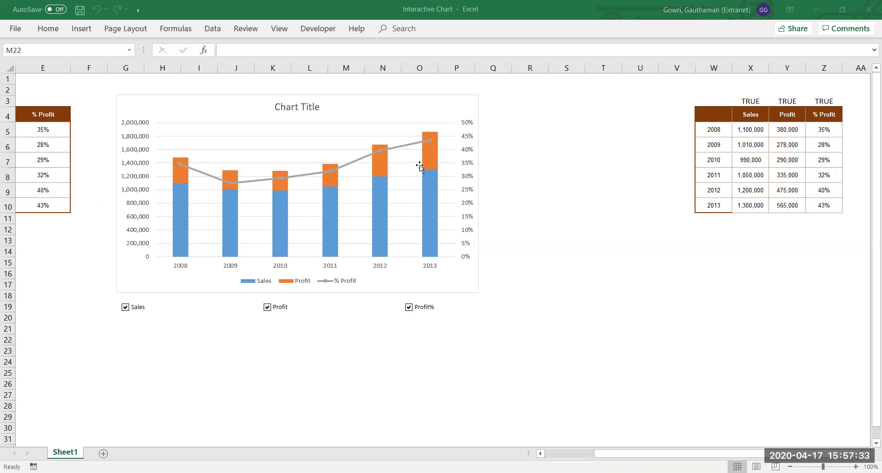
Switch to the Pivot Table Data workbook and select the whole sales table, A1:F3457, on the data sheet.
{"action": "key", "text": "alt+Tab"}
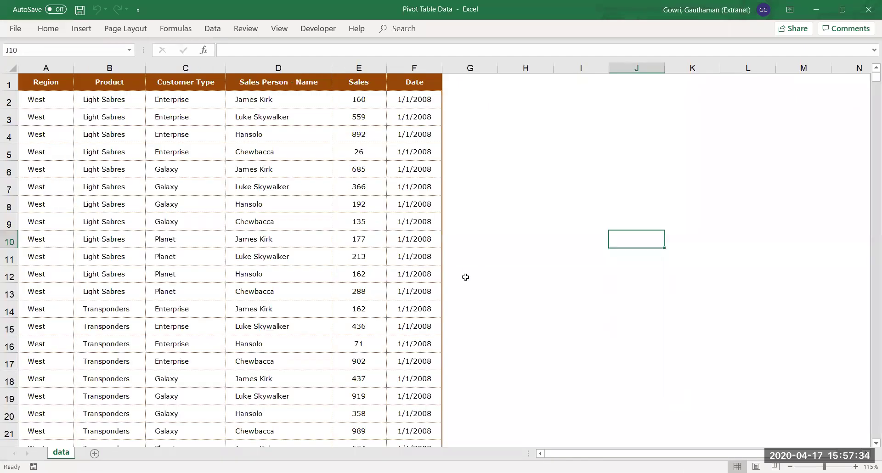
{"action": "left_click", "coordinate": [248, 216]}
{"action": "left_click", "coordinate": [58, 87]}
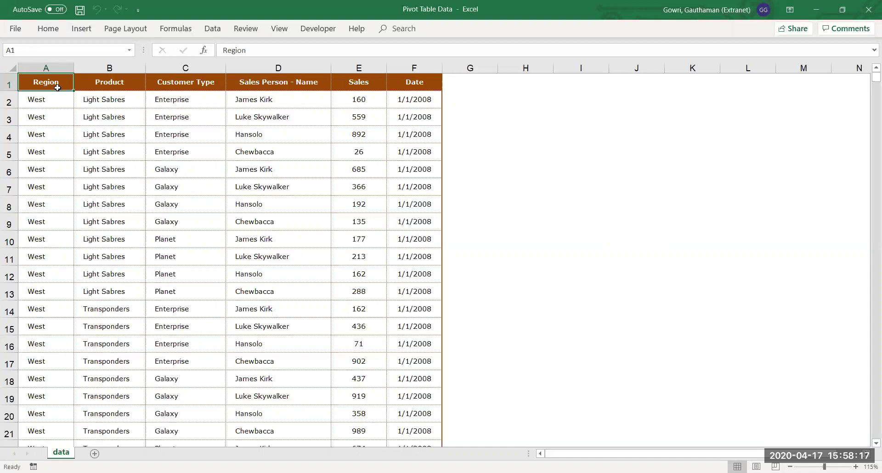
{"action": "key", "text": "ctrl+shift+End"}
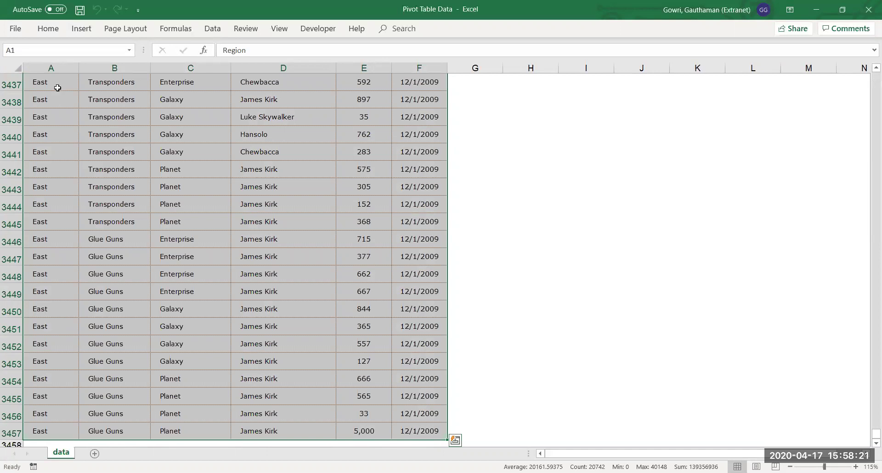
{"action": "key", "text": "alt"}
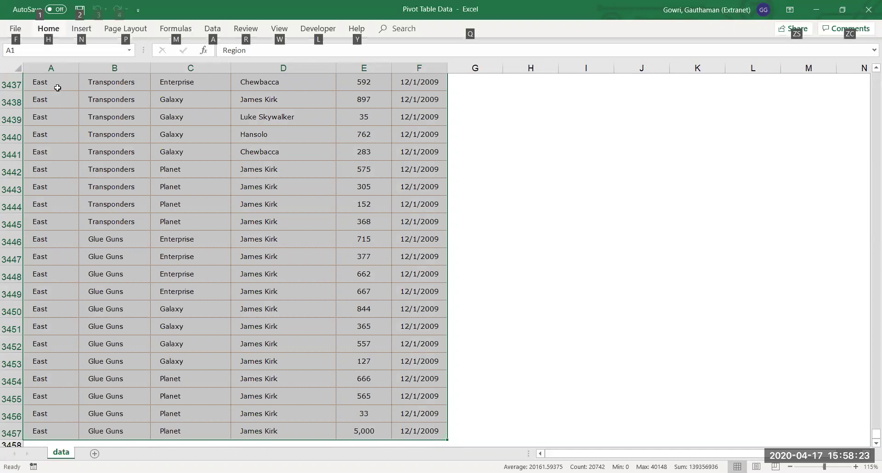
{"action": "key", "text": "Escape"}
{"action": "key", "text": "alt"}
{"action": "key", "text": "n"}
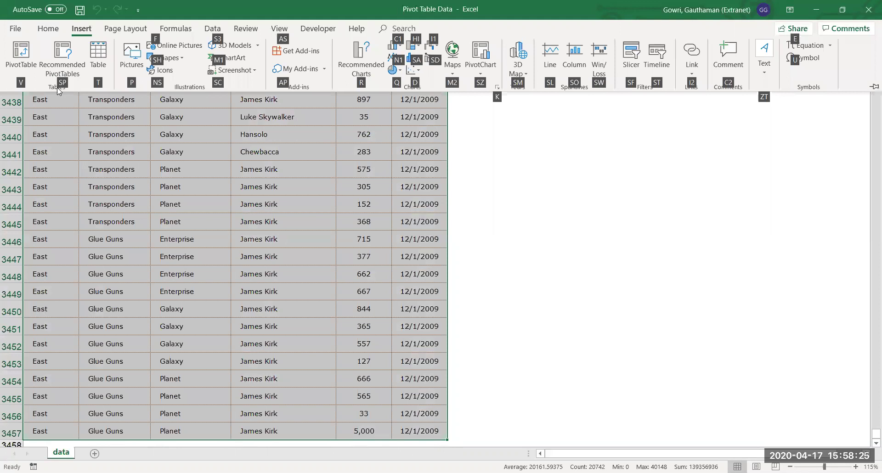
{"action": "key", "text": "v"}
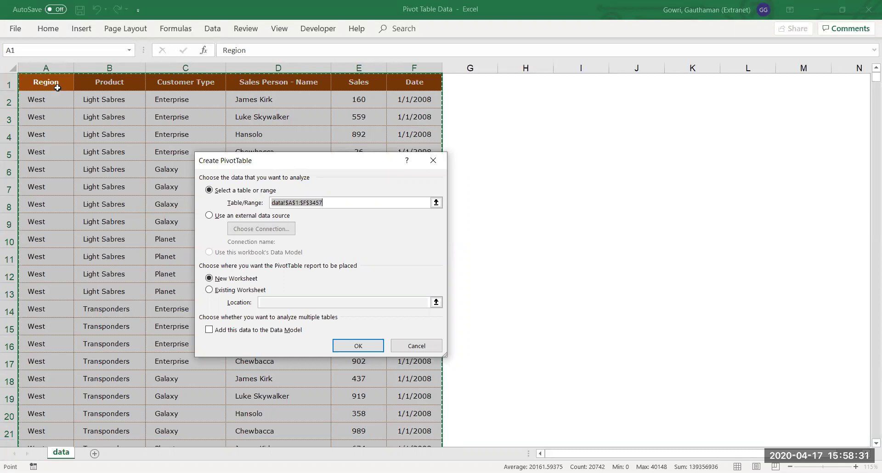
{"action": "key", "text": "Escape"}
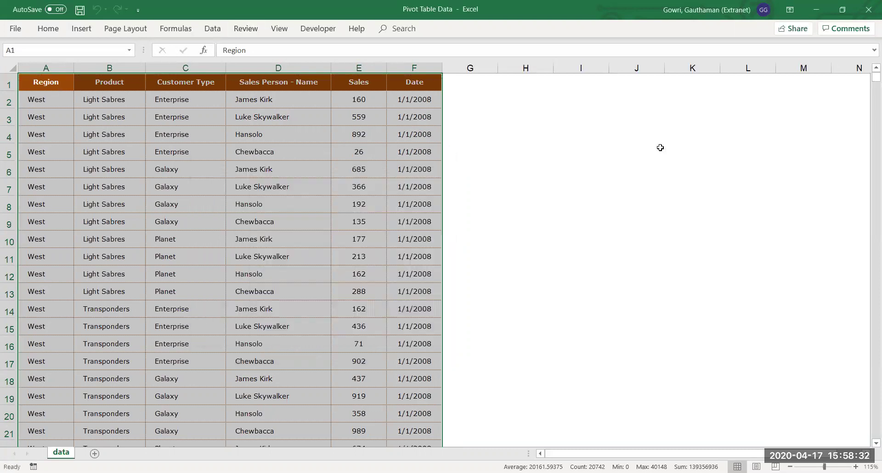
Enter the note "Alt, N, V" in cell I5 of the data sheet.
{"action": "left_click", "coordinate": [557, 147]}
{"action": "type", "text": "A"}
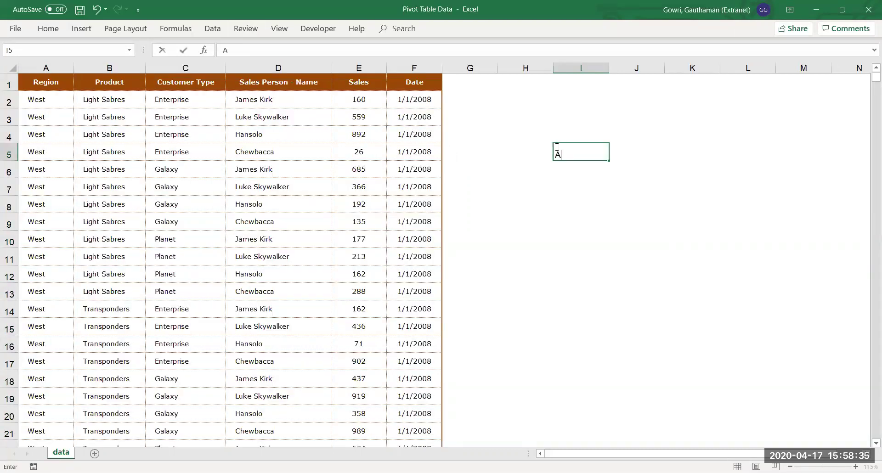
{"action": "type", "text": "lt, N, V"}
{"action": "key", "text": "Return"}
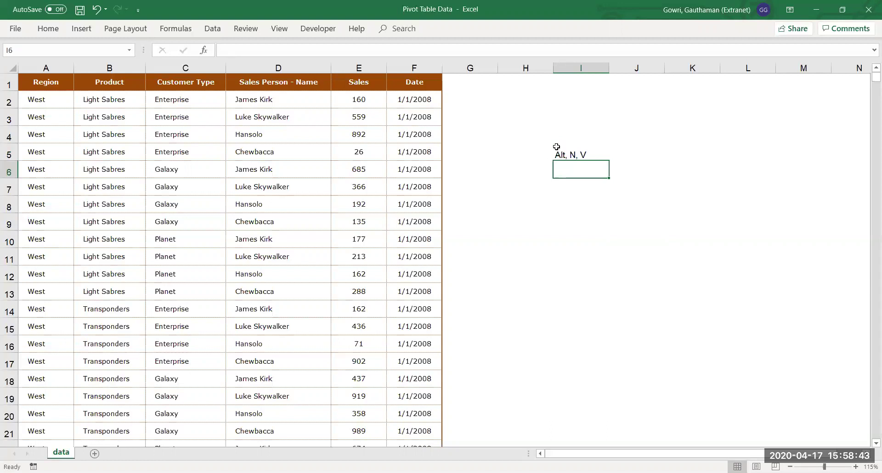
Create a PivotTable from the full sales data, data!$A$1:$F$3457, on a new worksheet.
{"action": "left_click", "coordinate": [56, 81]}
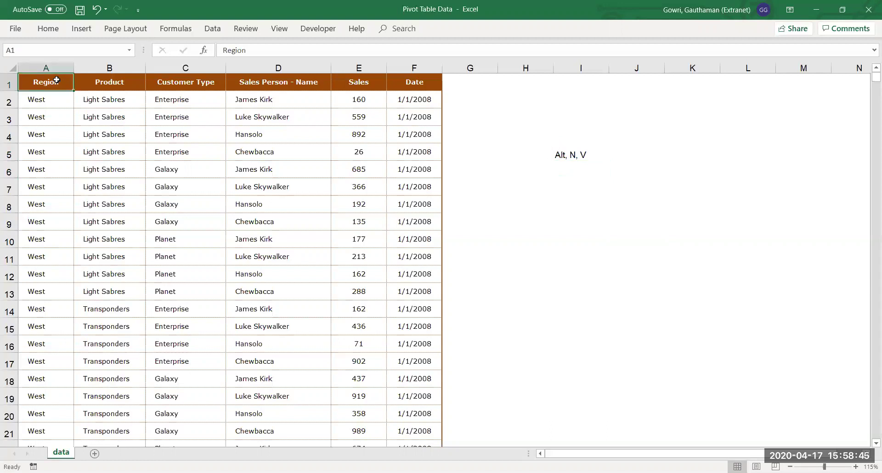
{"action": "key", "text": "ctrl+shift+End"}
{"action": "key", "text": "alt"}
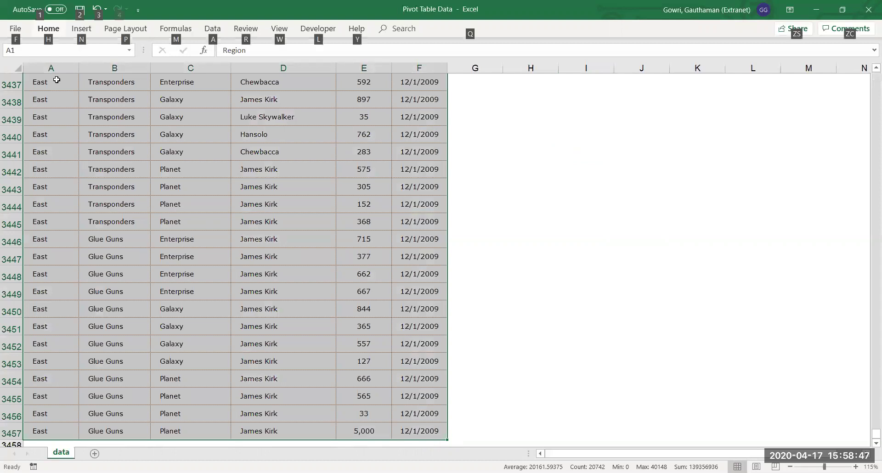
{"action": "key", "text": "n"}
{"action": "key", "text": "v"}
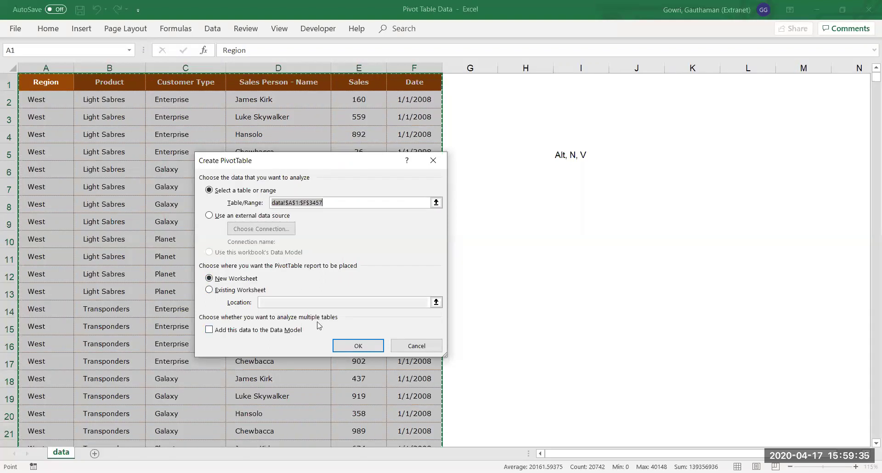
{"action": "left_click", "coordinate": [356, 347]}
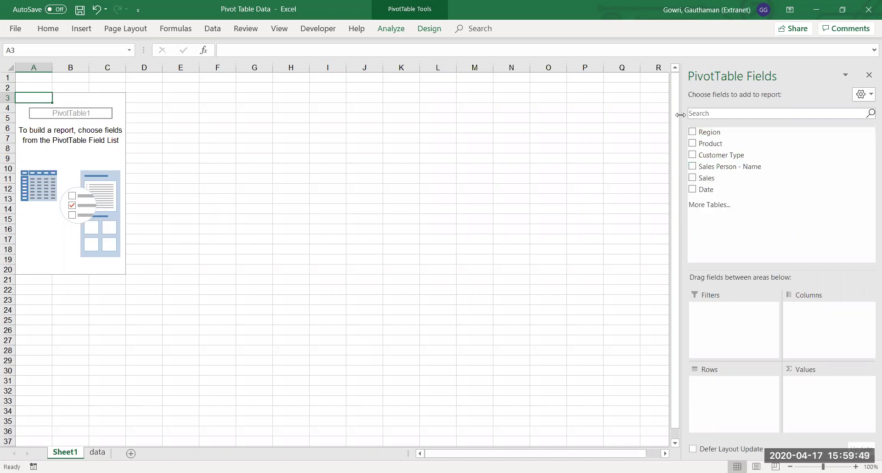
Build the pivot table with Region and Product as row fields and the sum of Sales as values.
{"action": "left_click", "coordinate": [695, 133]}
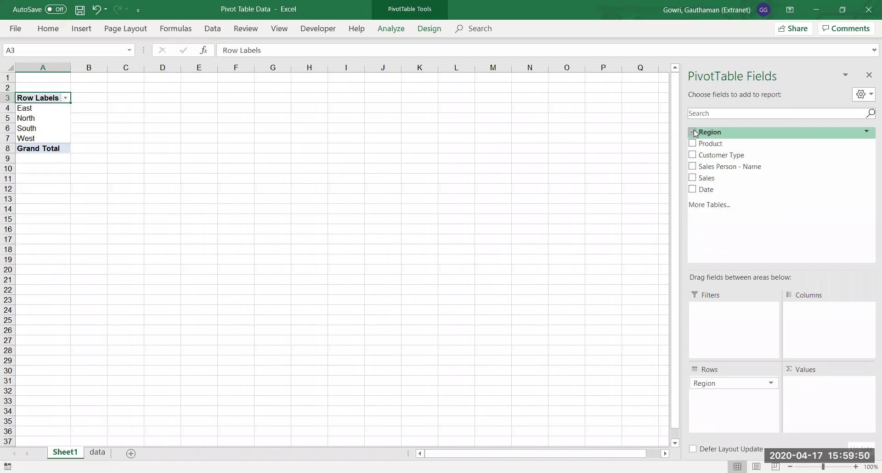
{"action": "left_click", "coordinate": [693, 178]}
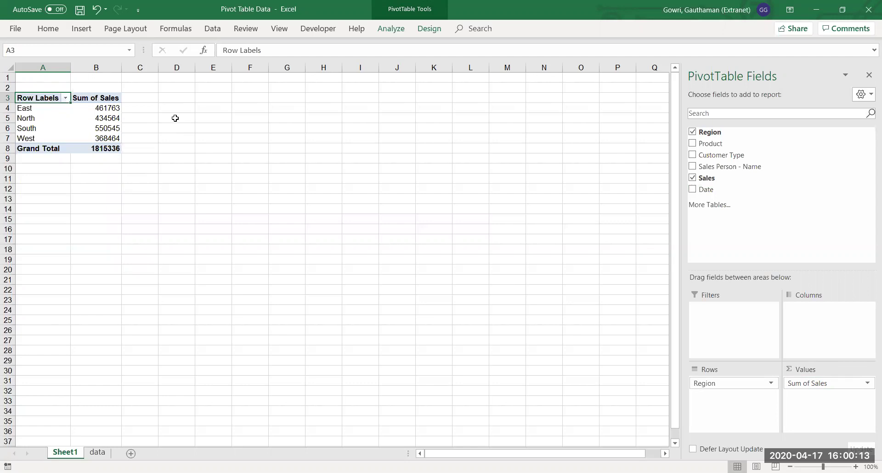
{"action": "left_click_drag", "start_coordinate": [27, 108], "coordinate": [99, 109]}
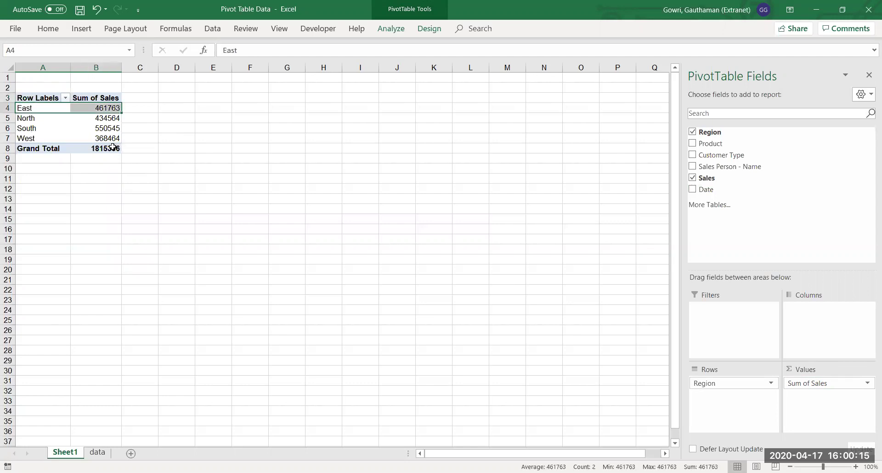
{"action": "left_click", "coordinate": [30, 128]}
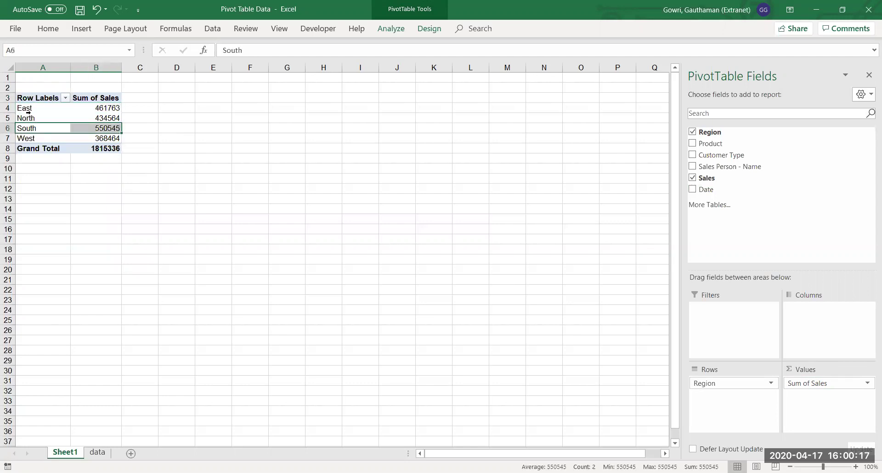
{"action": "left_click", "coordinate": [28, 112]}
{"action": "left_click", "coordinate": [28, 122]}
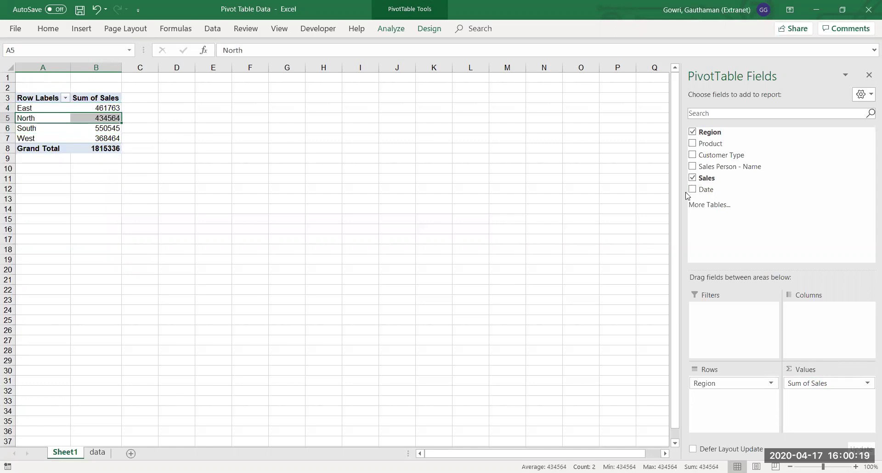
{"action": "left_click", "coordinate": [692, 144]}
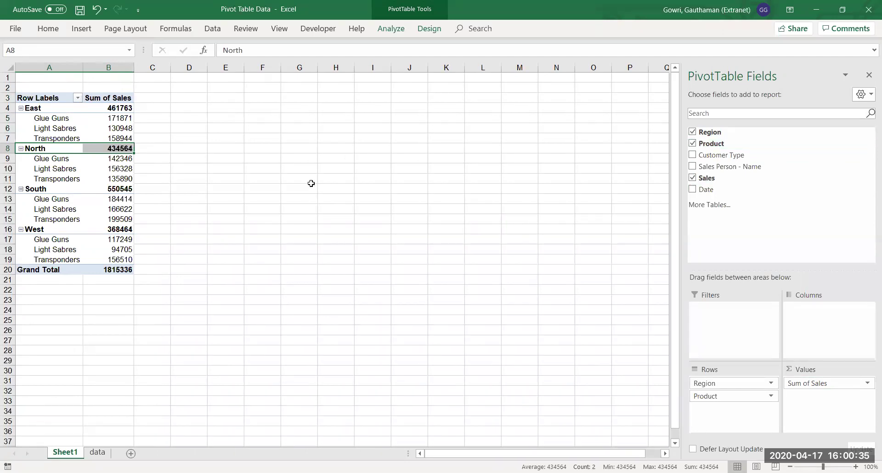
{"action": "left_click", "coordinate": [164, 167]}
{"action": "left_click", "coordinate": [87, 136]}
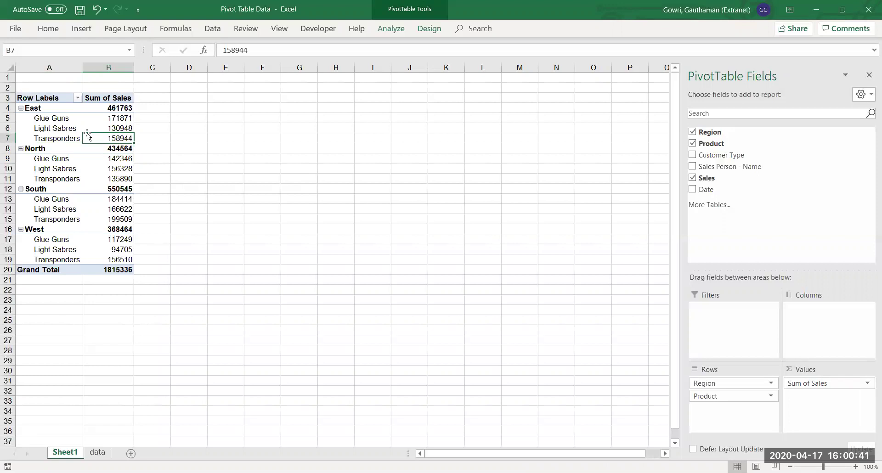
{"action": "left_click", "coordinate": [42, 102]}
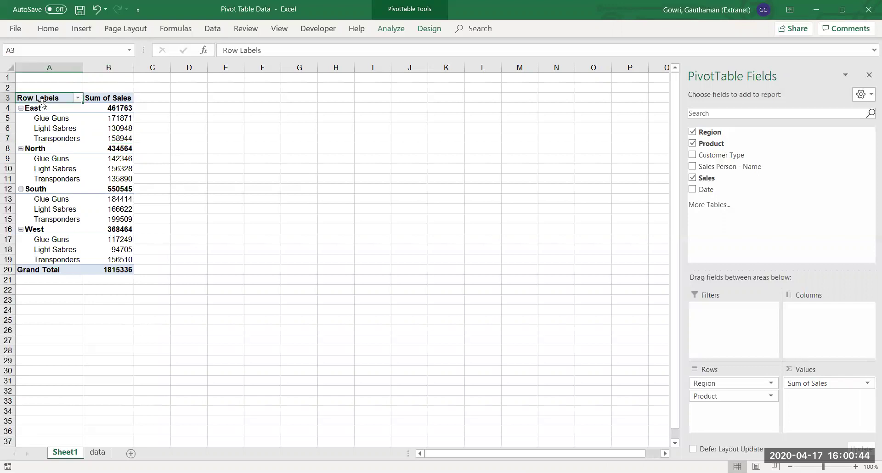
{"action": "left_click", "coordinate": [75, 172]}
Apply the orange PivotTable style from the first row of the Dark group to the pivot table.
{"action": "left_click", "coordinate": [108, 160]}
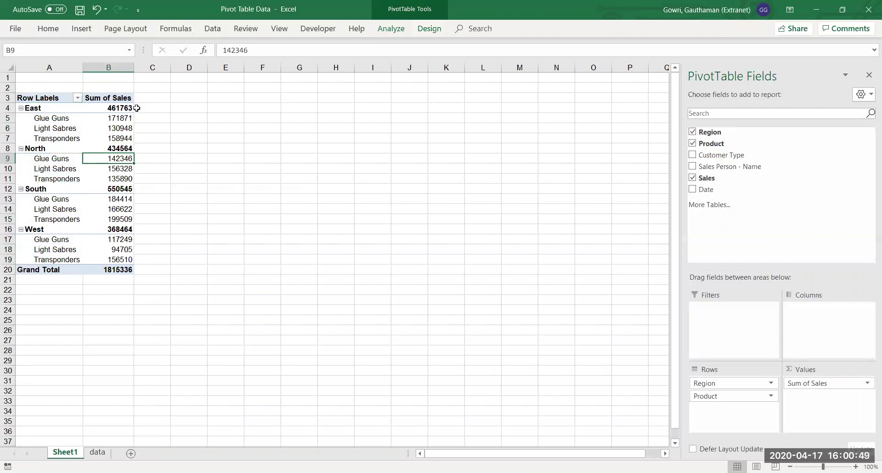
{"action": "left_click", "coordinate": [439, 32]}
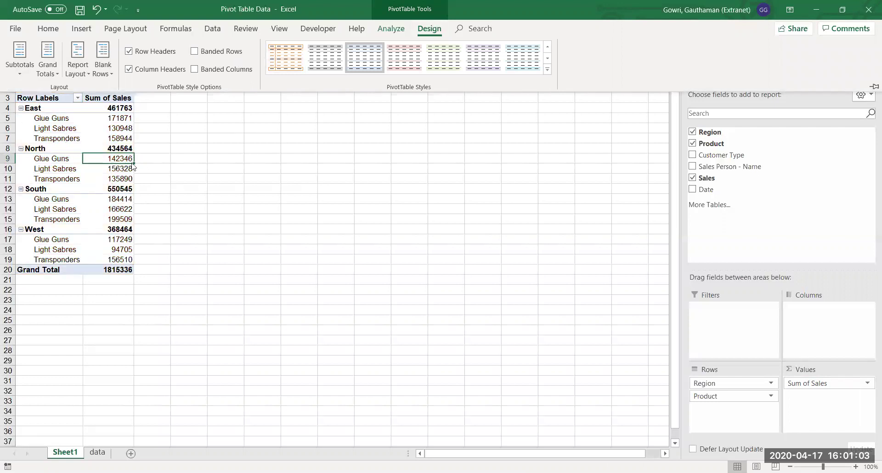
{"action": "left_click", "coordinate": [547, 69]}
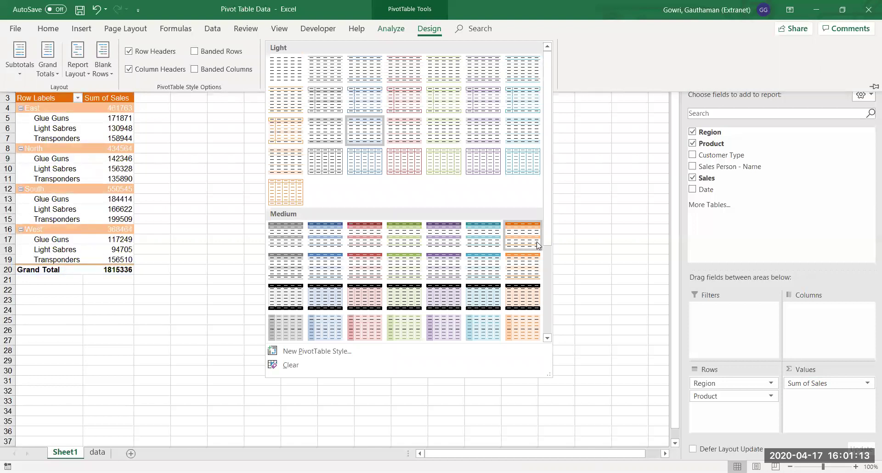
{"action": "scroll", "coordinate": [550, 299], "scroll_direction": "down", "scroll_amount": 5}
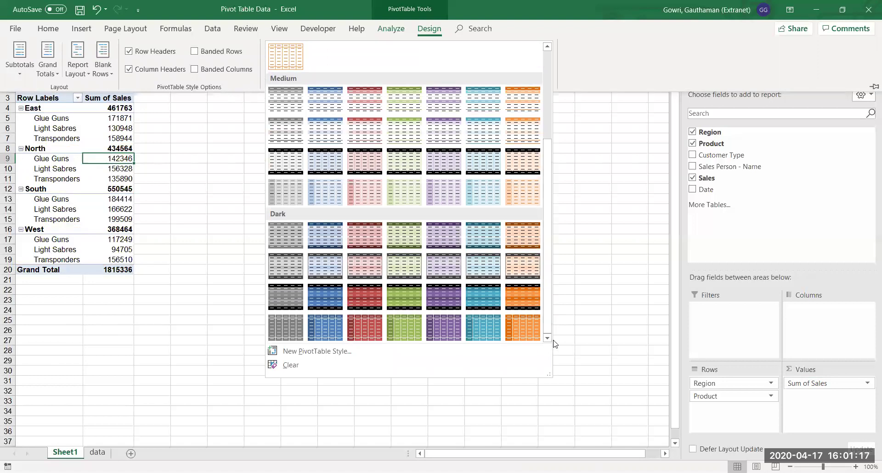
{"action": "left_click", "coordinate": [528, 244]}
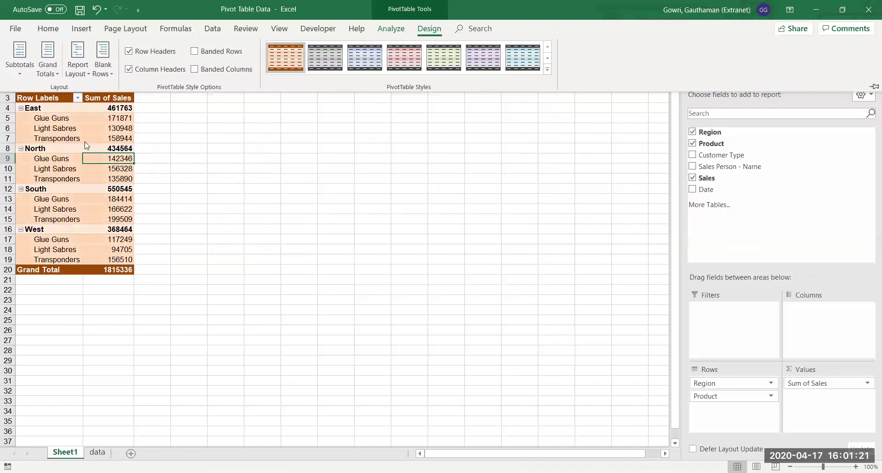
{"action": "left_click", "coordinate": [100, 116]}
{"action": "key", "text": "Up"}
{"action": "key", "text": "Up"}
{"action": "key", "text": "Up"}
{"action": "key", "text": "Up"}
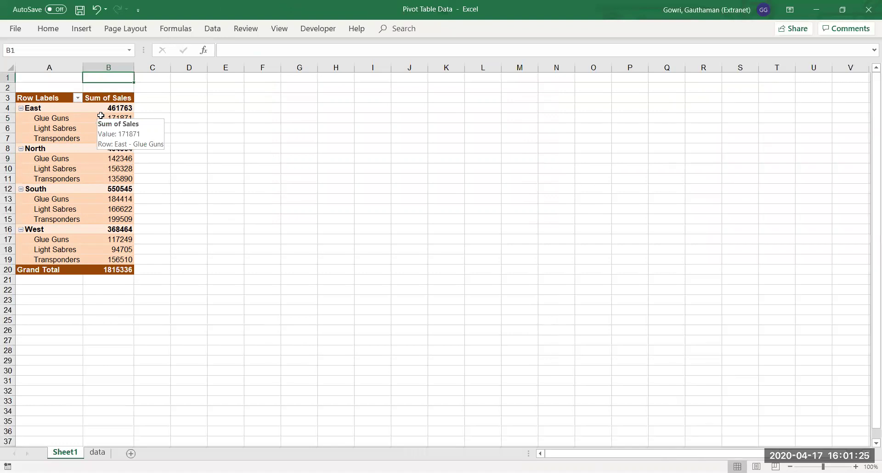
{"action": "left_click", "coordinate": [92, 158]}
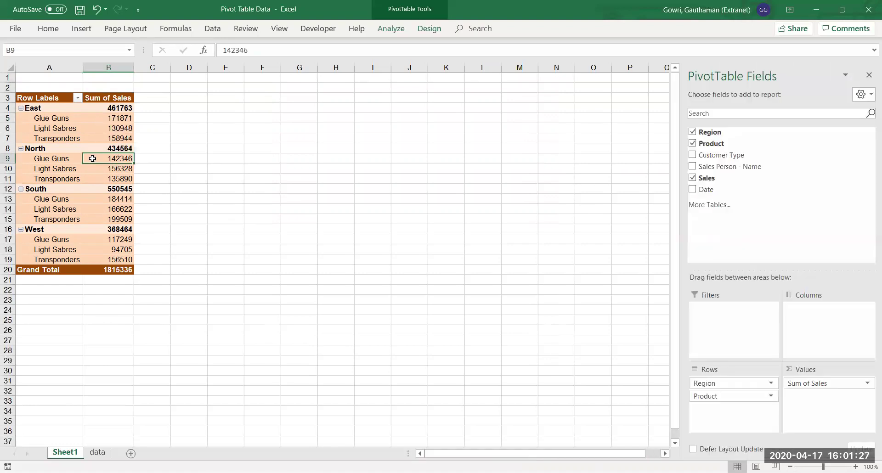
Select the entire pivot table, A3:B20, from the header row through Grand Total.
{"action": "mouse_move", "coordinate": [92, 159]}
{"action": "left_click_drag", "start_coordinate": [42, 97], "coordinate": [119, 270]}
{"action": "mouse_move", "coordinate": [119, 270]}
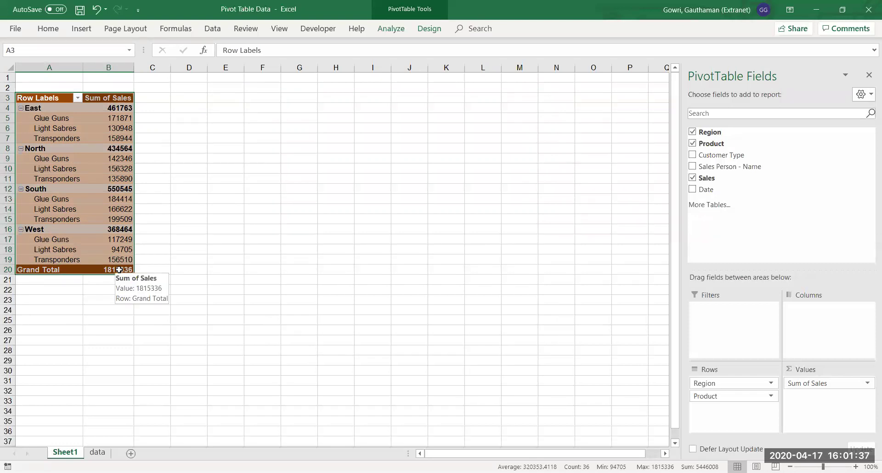
Copy the pivot table from Sheet1 and paste only its values at cell C5 of a new sheet.
{"action": "key", "text": "ctrl+c"}
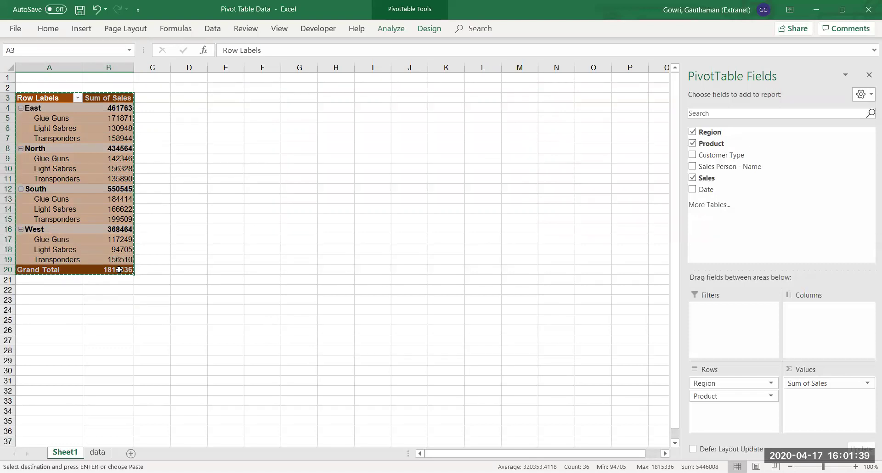
{"action": "left_click", "coordinate": [131, 454]}
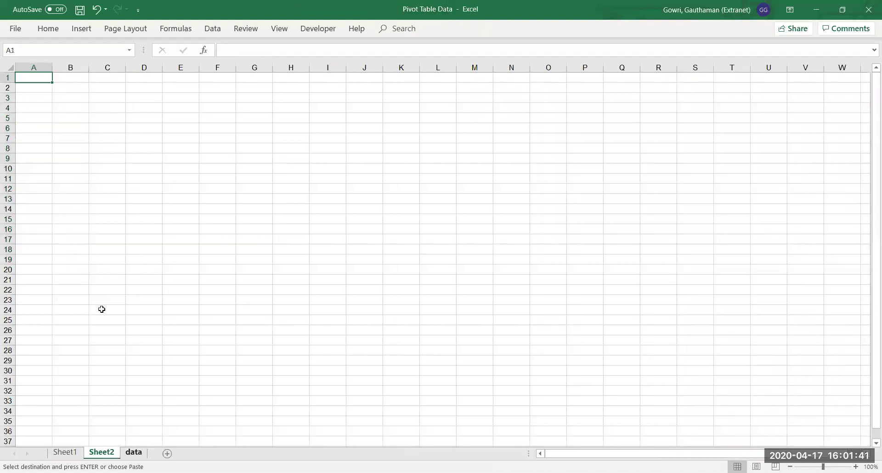
{"action": "left_click", "coordinate": [102, 117]}
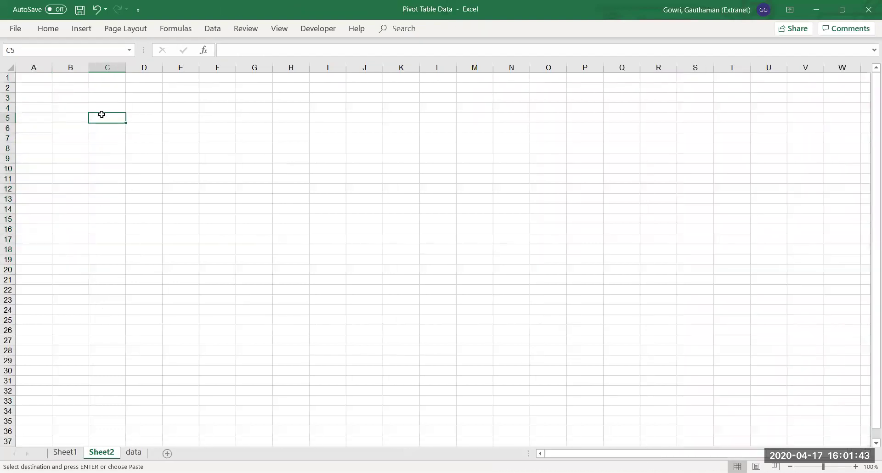
{"action": "key", "text": "ctrl+alt+v"}
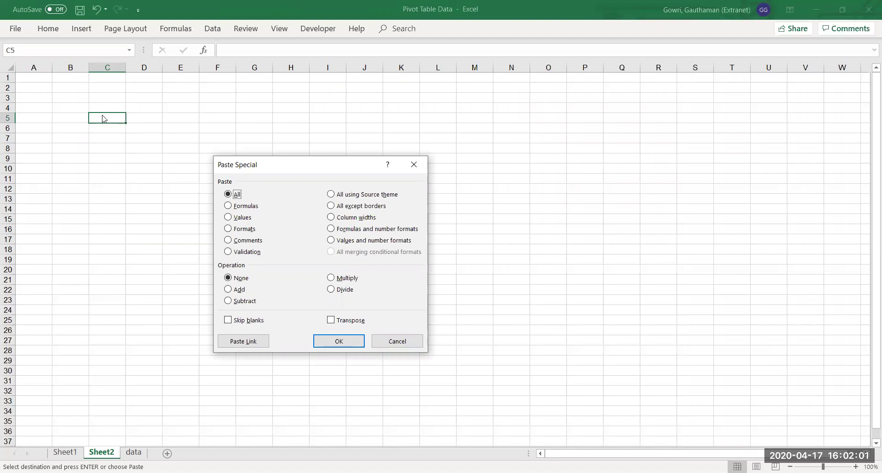
{"action": "key", "text": "v"}
{"action": "key", "text": "Return"}
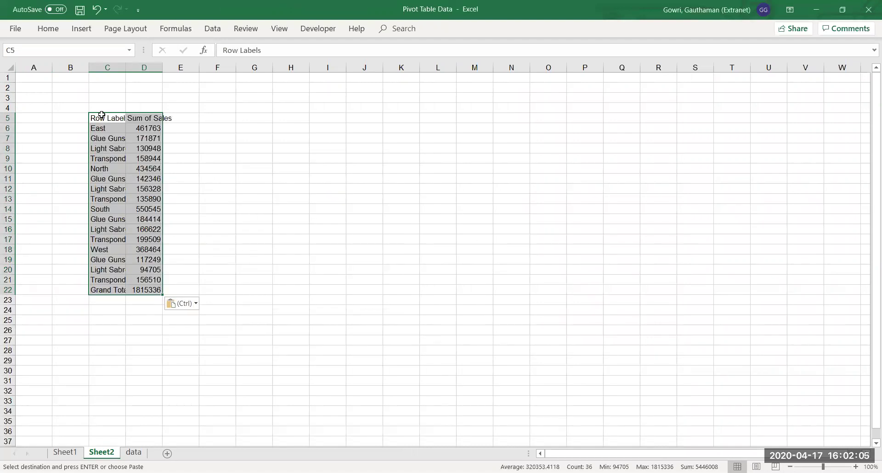
Apply the copied pivot table's formats and column widths to the pasted values using Paste Special.
{"action": "key", "text": "ctrl+alt+v"}
{"action": "key", "text": "t"}
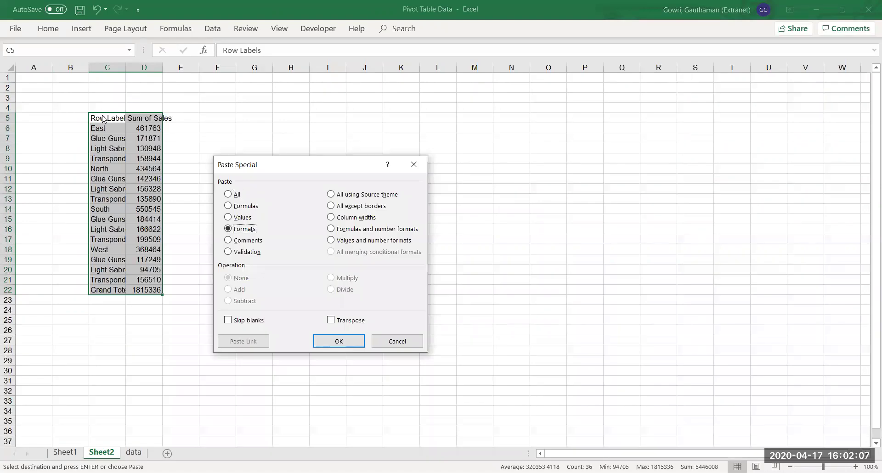
{"action": "key", "text": "Return"}
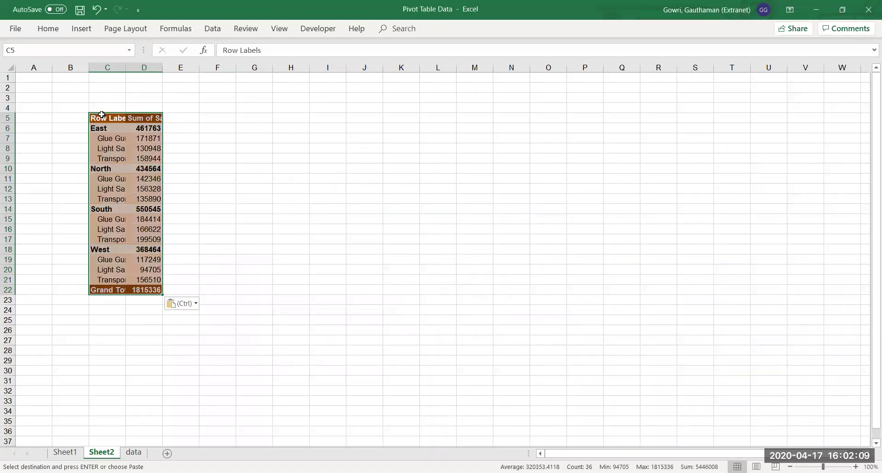
{"action": "key", "text": "ctrl+alt+v"}
{"action": "key", "text": "w"}
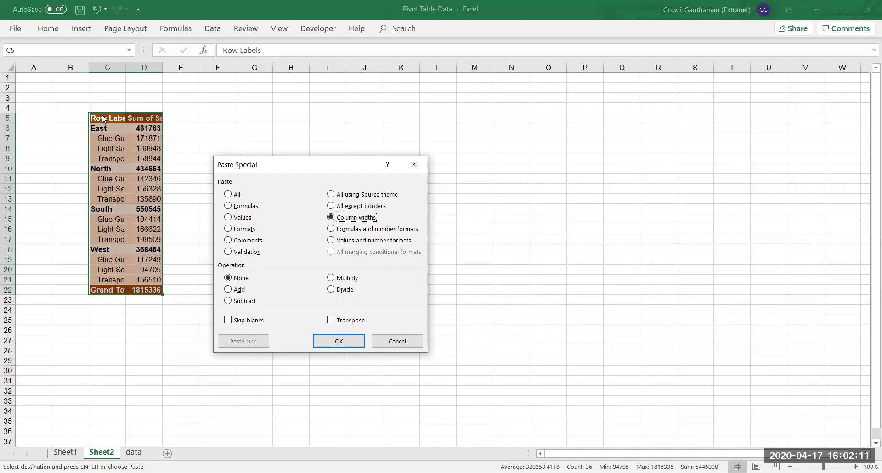
{"action": "key", "text": "Return"}
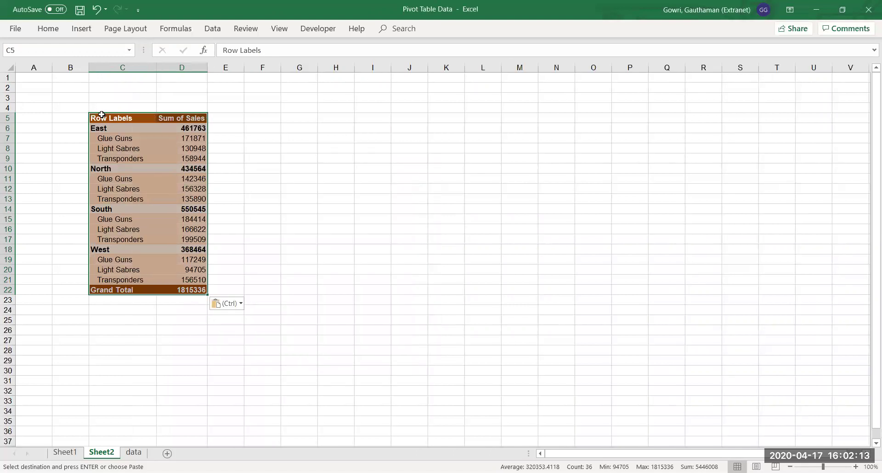
{"action": "left_click", "coordinate": [139, 218]}
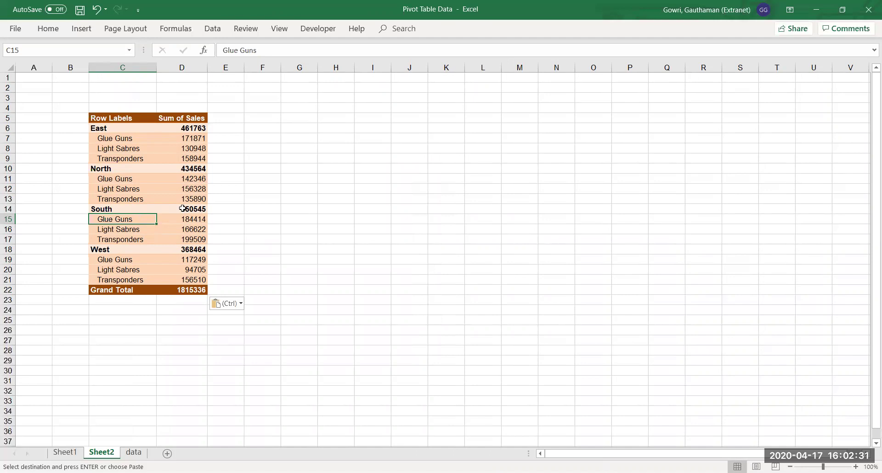
{"action": "left_click", "coordinate": [137, 151]}
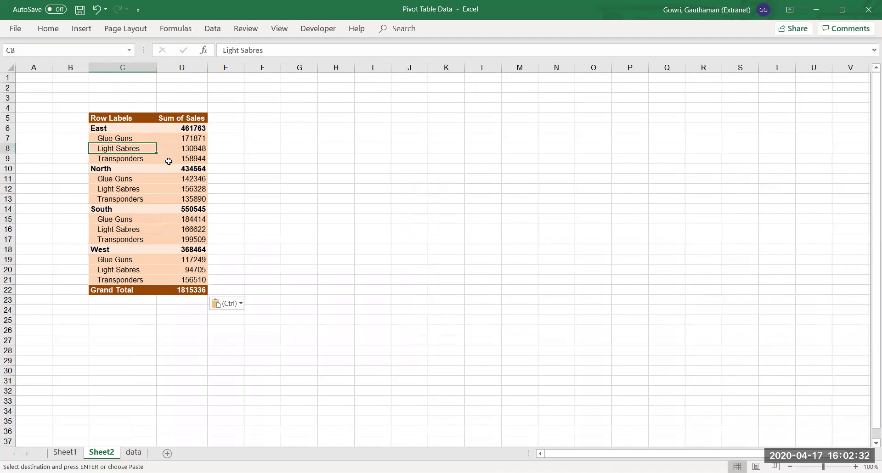
{"action": "left_click", "coordinate": [193, 157]}
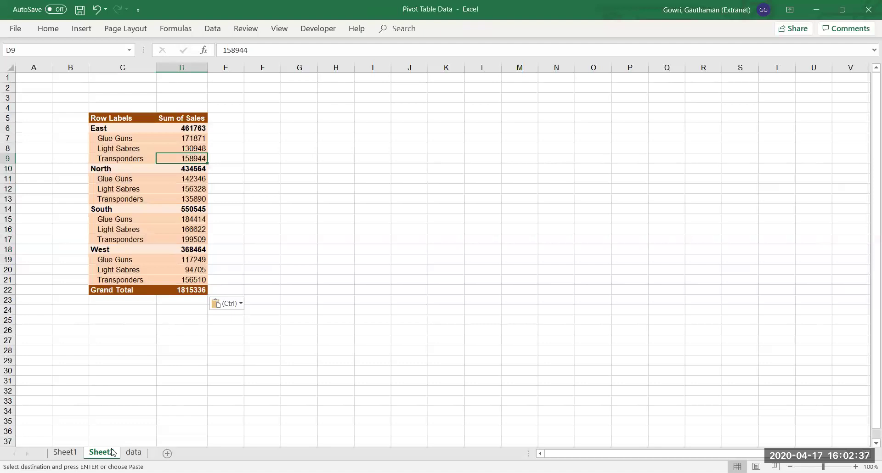
{"action": "left_click", "coordinate": [82, 428]}
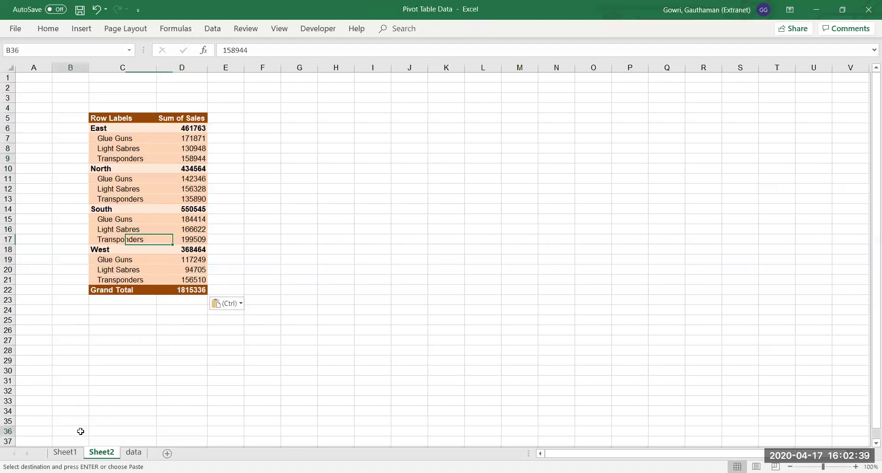
Cancel the pending copy and return to the pivot table on Sheet1, selecting a cell inside it.
{"action": "key", "text": "Escape"}
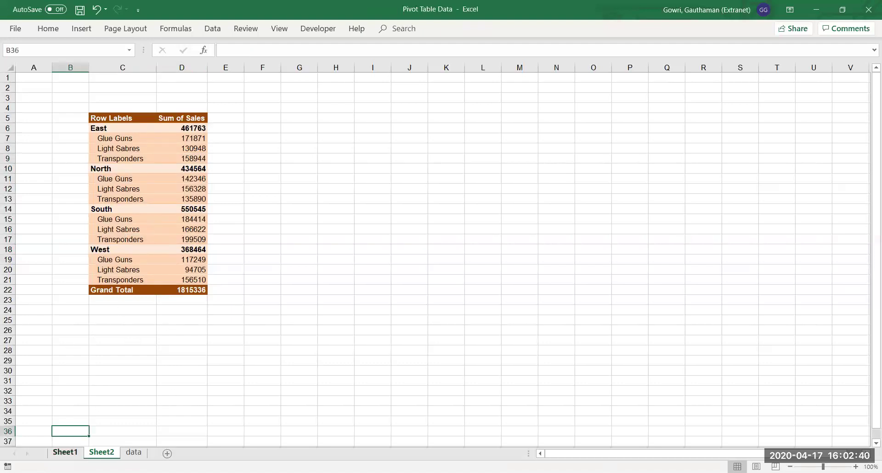
{"action": "left_click", "coordinate": [68, 452]}
{"action": "left_click", "coordinate": [211, 191]}
{"action": "left_click", "coordinate": [79, 128]}
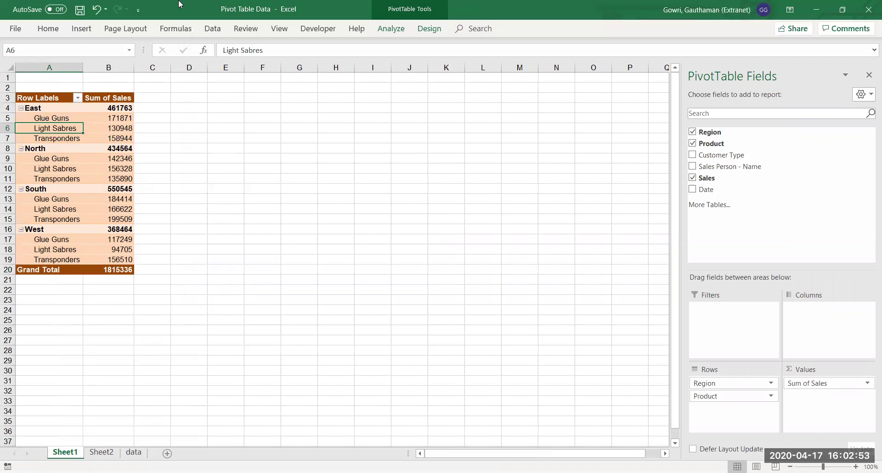
{"action": "left_click", "coordinate": [114, 158]}
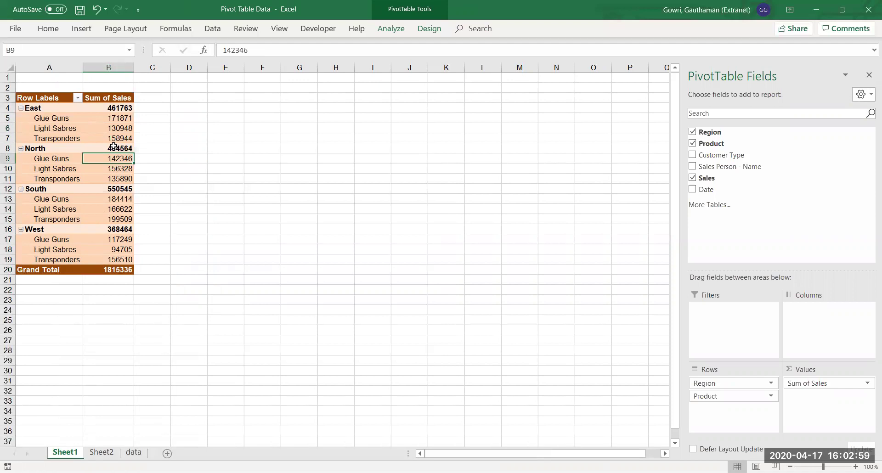
Show the pivot table in Outline Form and check the sales subtotal of each region.
{"action": "left_click", "coordinate": [428, 29]}
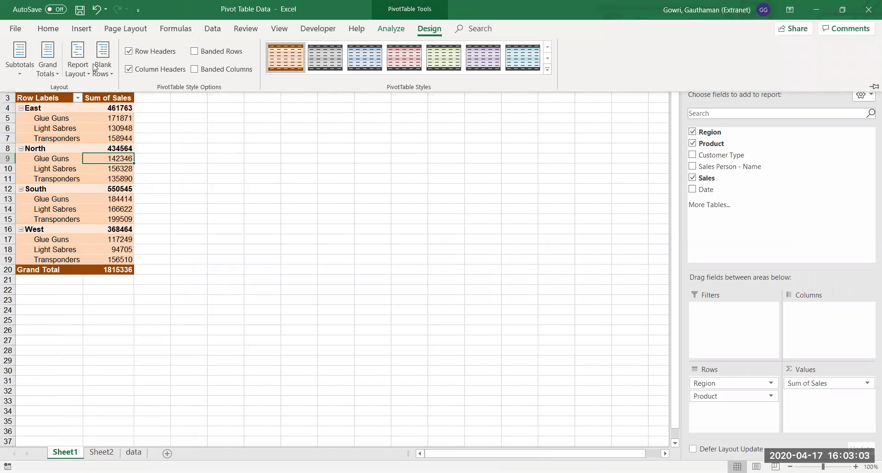
{"action": "left_click", "coordinate": [79, 81]}
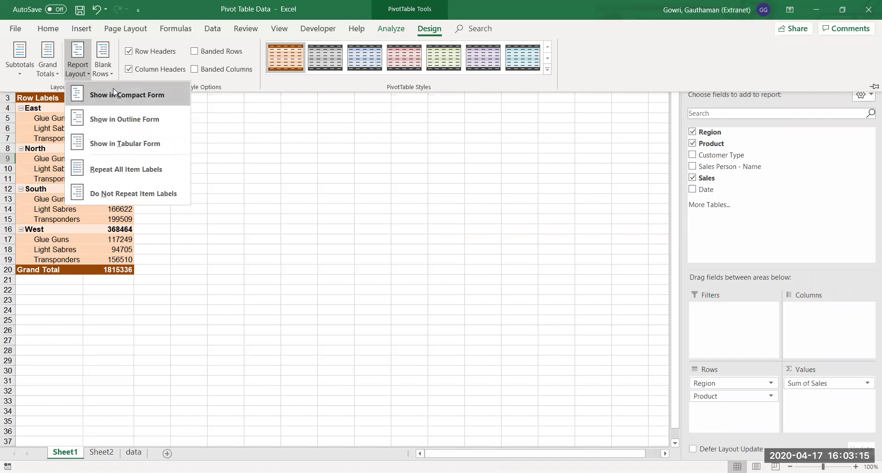
{"action": "left_click", "coordinate": [109, 120]}
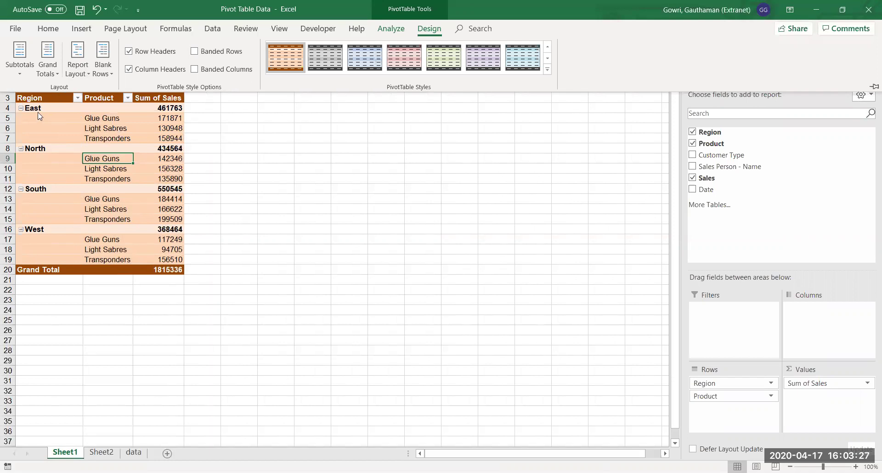
{"action": "left_click", "coordinate": [186, 104]}
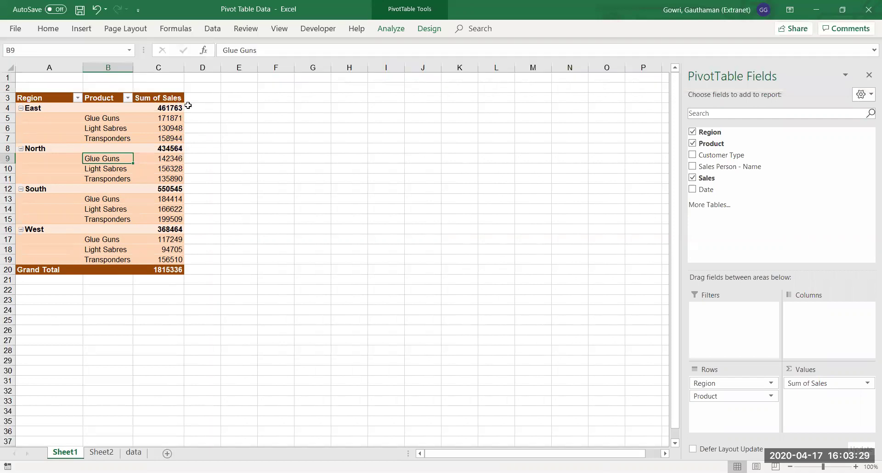
{"action": "left_click", "coordinate": [179, 109]}
{"action": "left_click", "coordinate": [168, 150]}
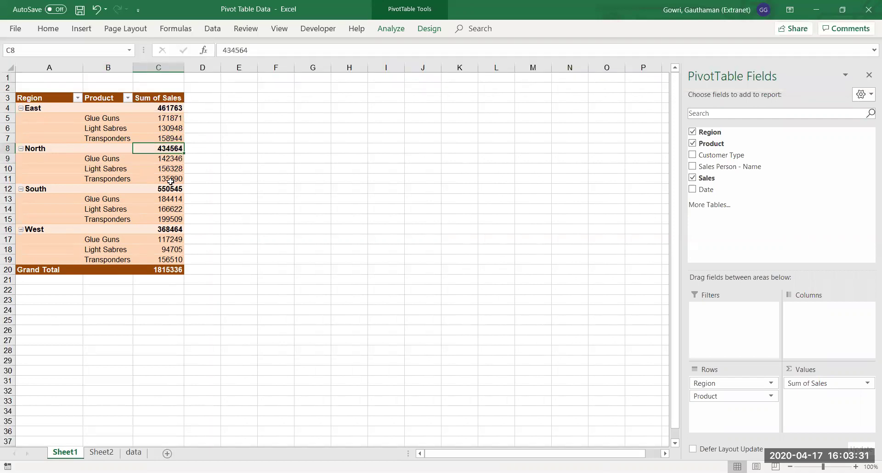
{"action": "left_click", "coordinate": [171, 190]}
{"action": "left_click", "coordinate": [170, 230]}
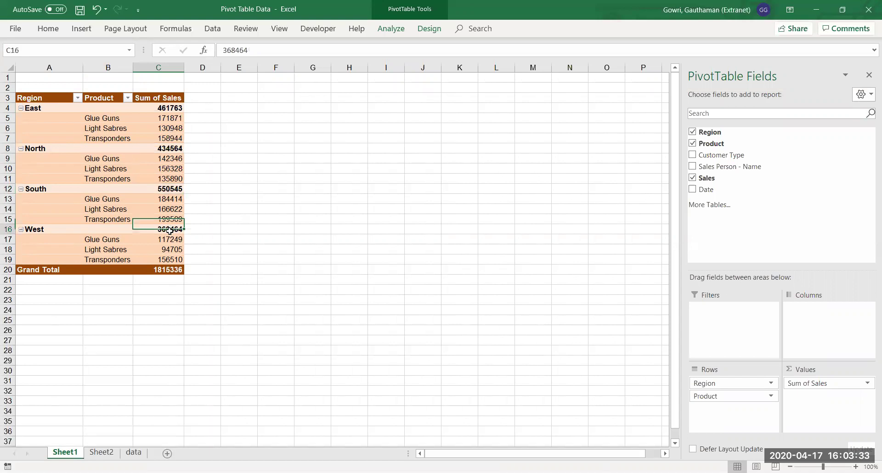
Change the pivot table's report layout to Tabular Form and check the region and total rows.
{"action": "left_click", "coordinate": [114, 139]}
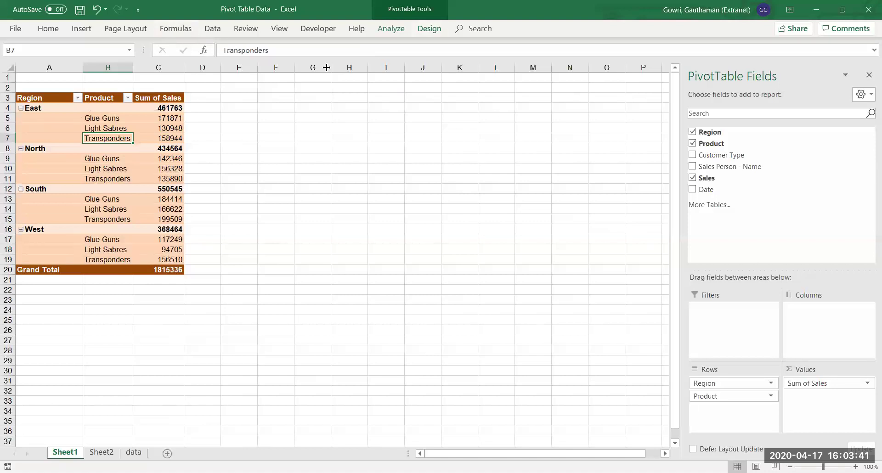
{"action": "left_click", "coordinate": [421, 33]}
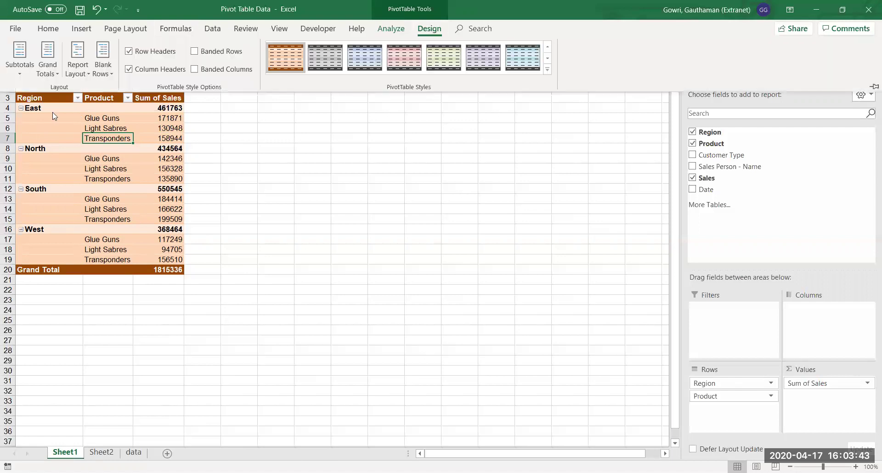
{"action": "left_click", "coordinate": [86, 76]}
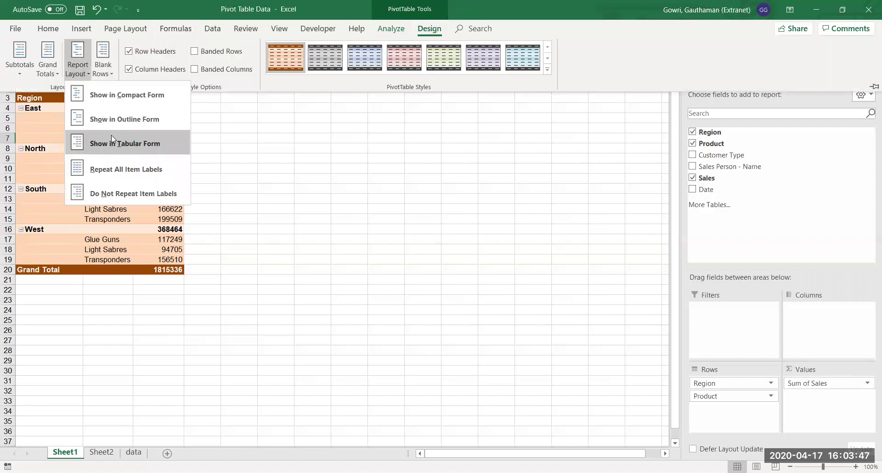
{"action": "left_click", "coordinate": [112, 137]}
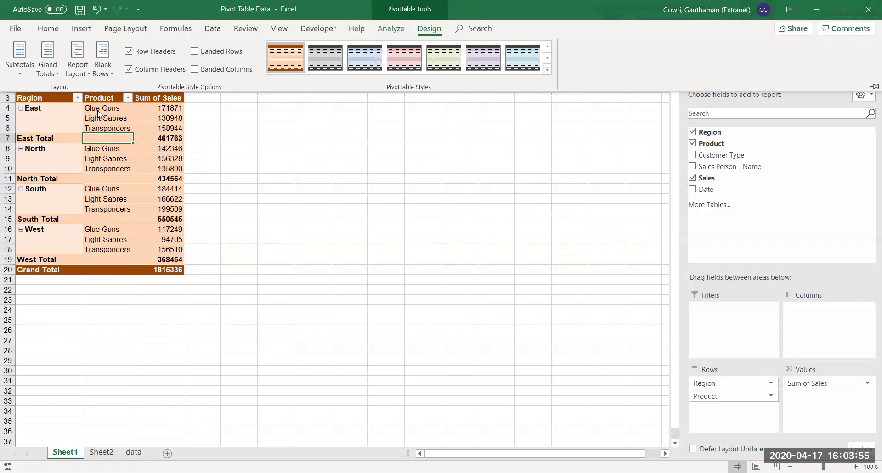
{"action": "left_click", "coordinate": [65, 112]}
{"action": "left_click", "coordinate": [110, 109]}
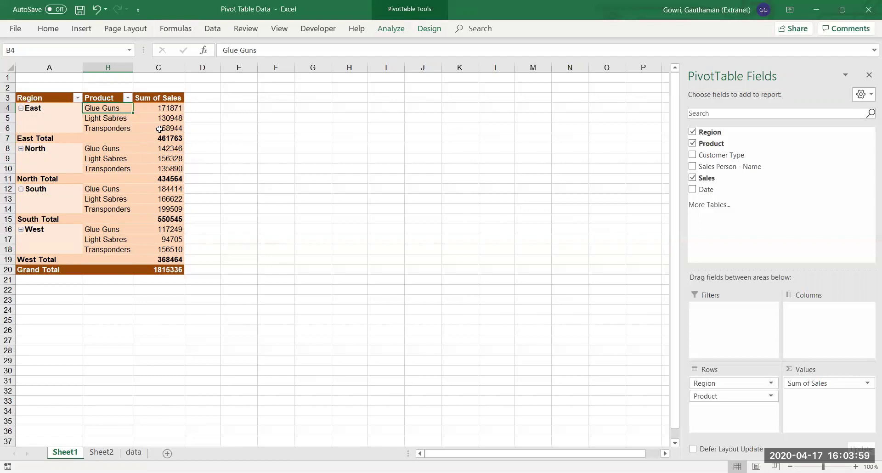
{"action": "left_click", "coordinate": [68, 180]}
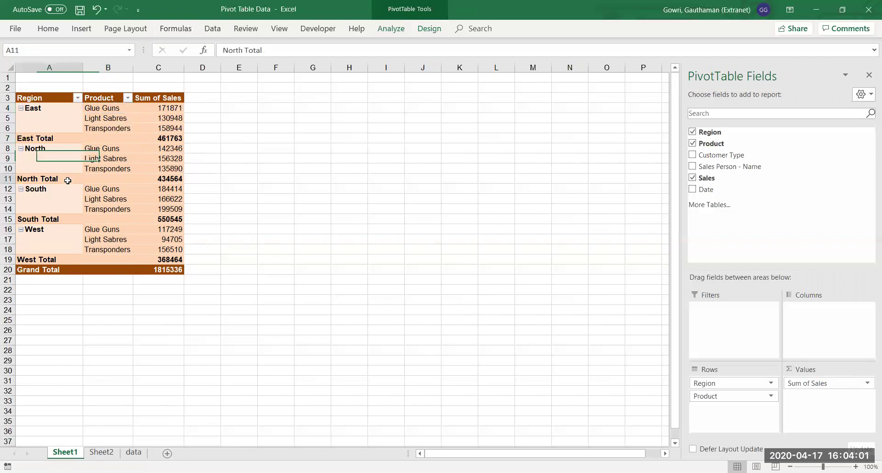
Repeat all item labels in the pivot table, and set the layout back to not repeating them.
{"action": "left_click", "coordinate": [392, 31]}
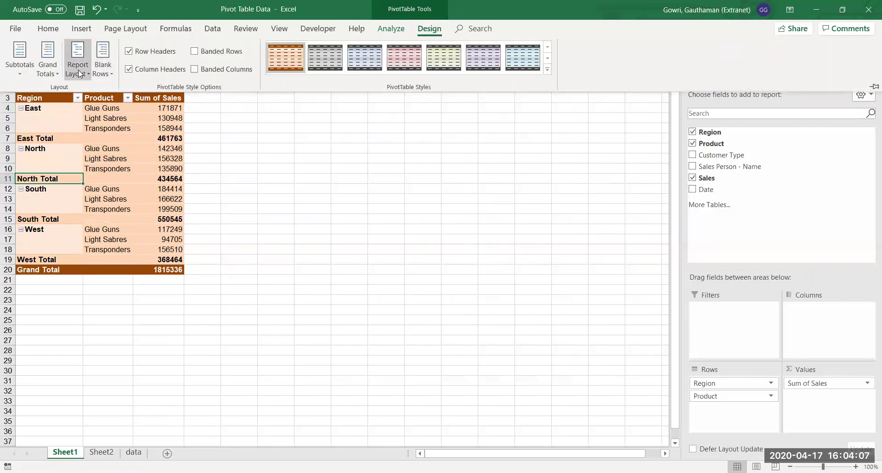
{"action": "left_click", "coordinate": [79, 74]}
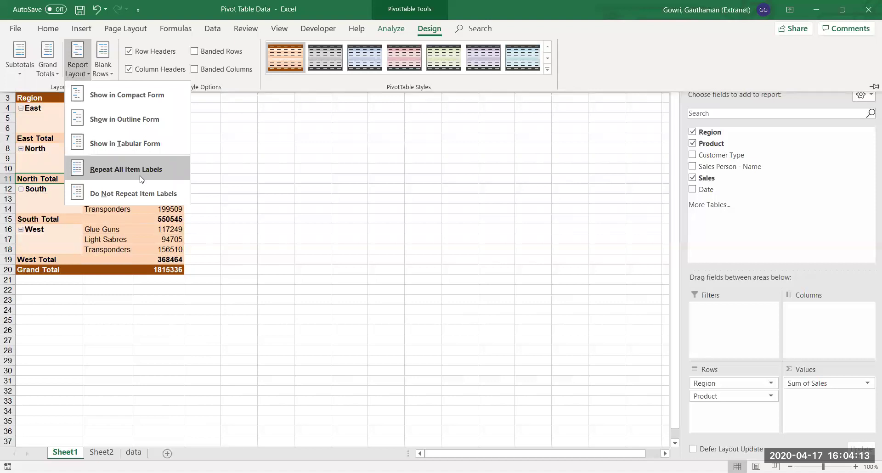
{"action": "left_click", "coordinate": [141, 178]}
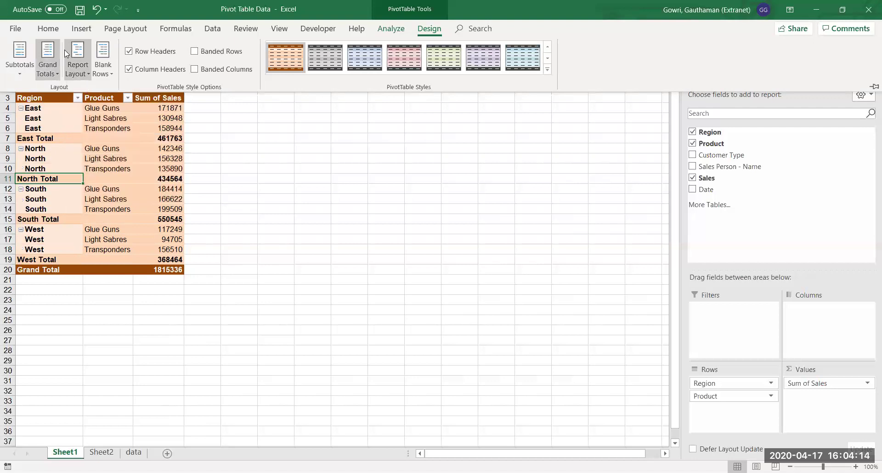
{"action": "left_click", "coordinate": [80, 72]}
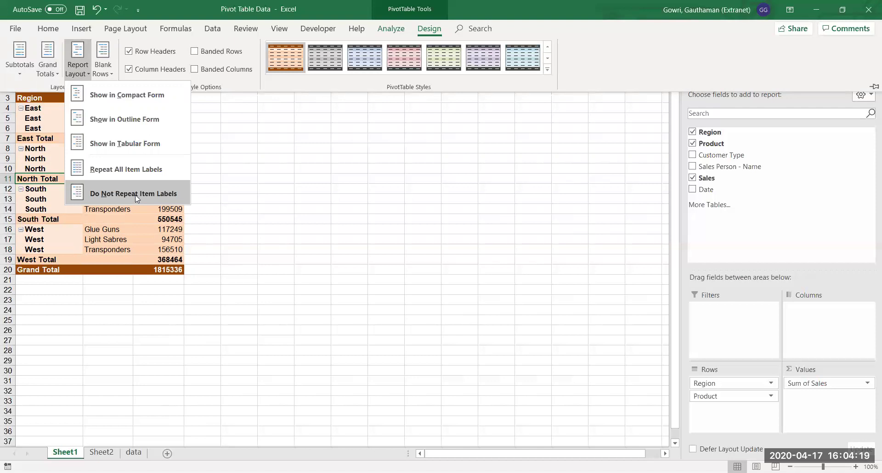
{"action": "left_click", "coordinate": [135, 194]}
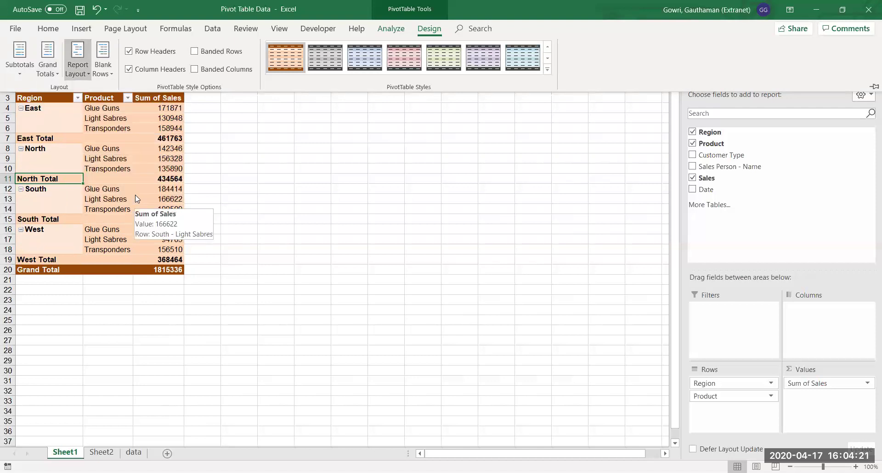
Turn the pivot table's grand totals off for rows and columns.
{"action": "left_click", "coordinate": [46, 74]}
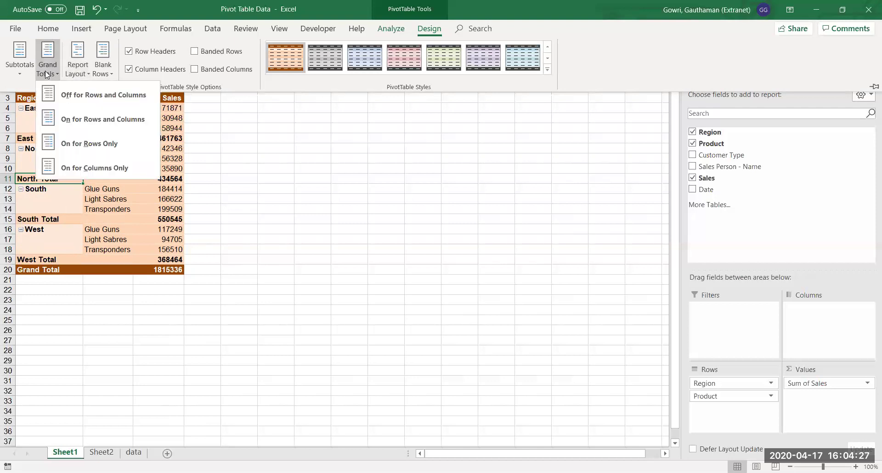
{"action": "left_click", "coordinate": [79, 96]}
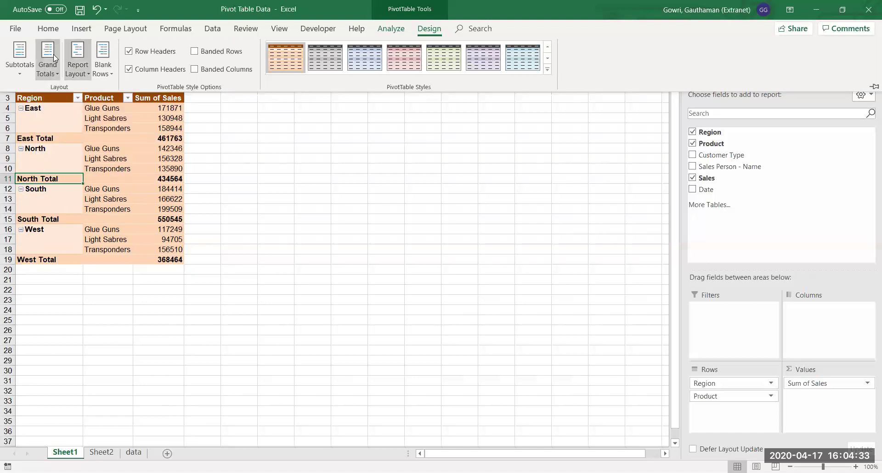
Hide all subtotals in the pivot table, and show them again at the bottom of each group.
{"action": "left_click", "coordinate": [20, 71]}
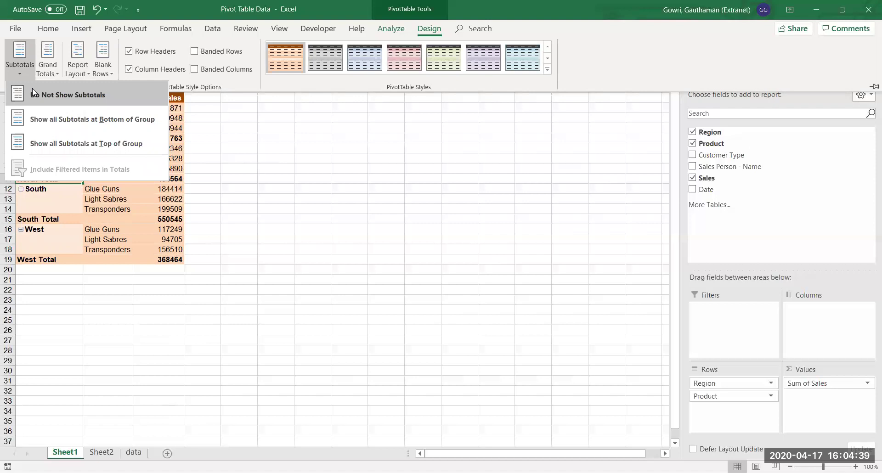
{"action": "left_click", "coordinate": [32, 89]}
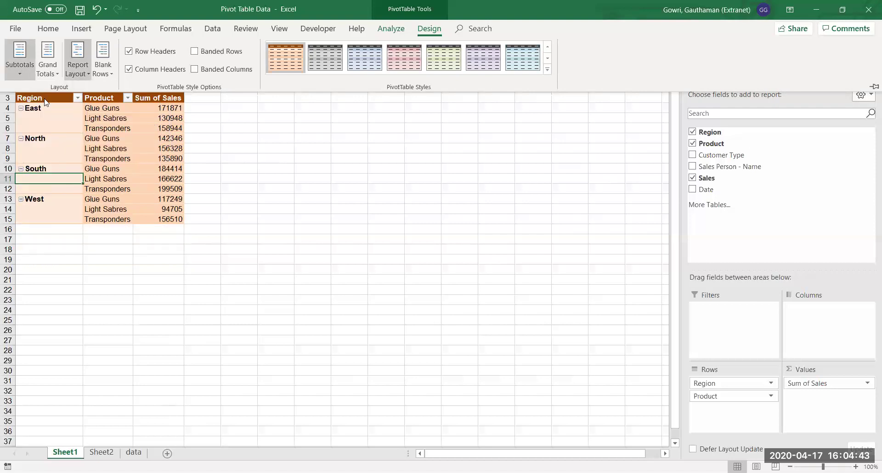
{"action": "left_click", "coordinate": [21, 71]}
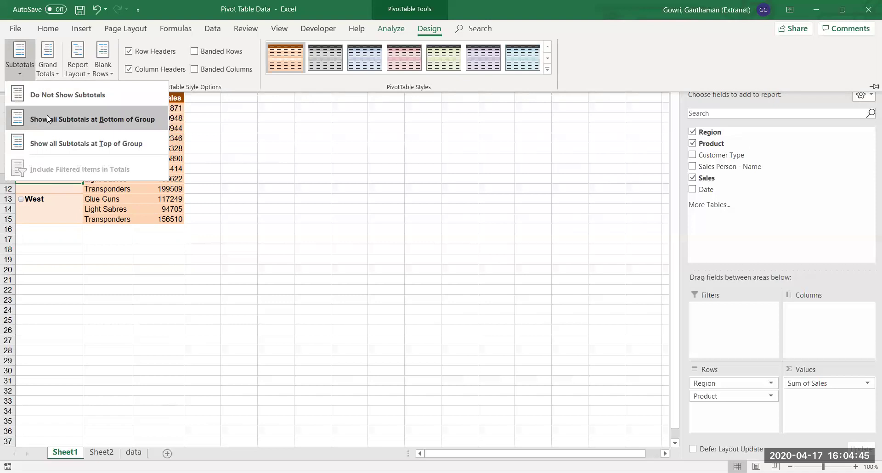
{"action": "left_click", "coordinate": [48, 119]}
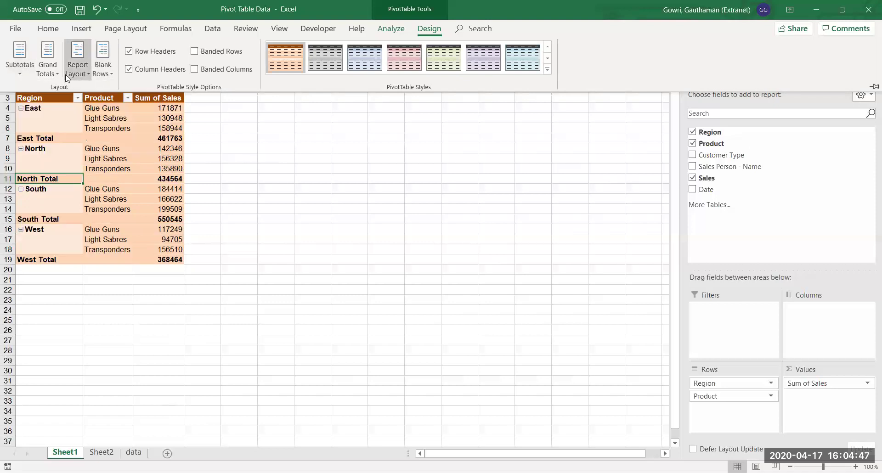
Insert a blank line after each item in the pivot table, and remove the blank lines again.
{"action": "left_click", "coordinate": [108, 73]}
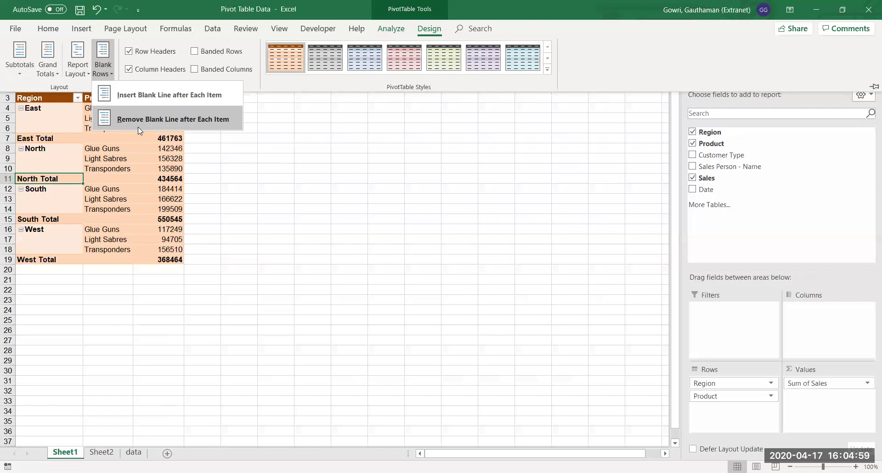
{"action": "left_click", "coordinate": [138, 127]}
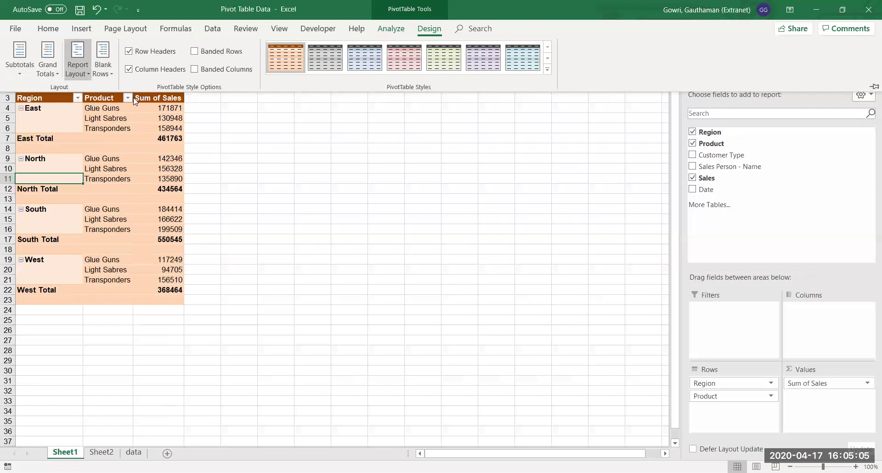
{"action": "left_click", "coordinate": [103, 63]}
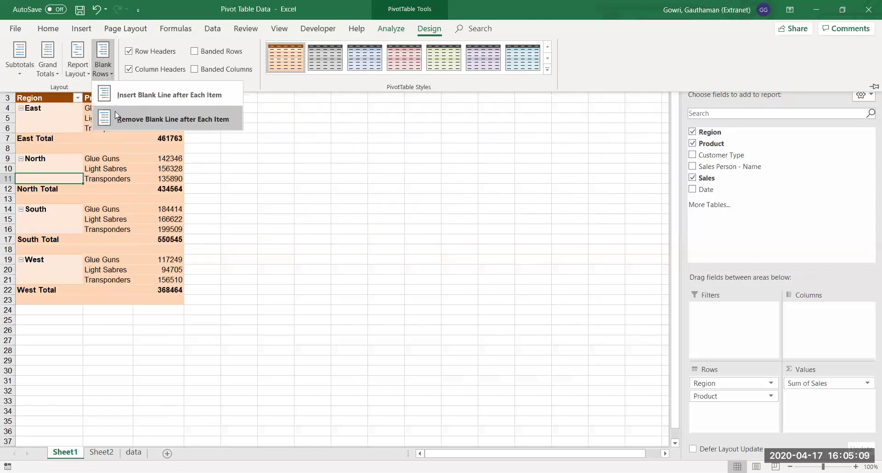
{"action": "left_click", "coordinate": [112, 195]}
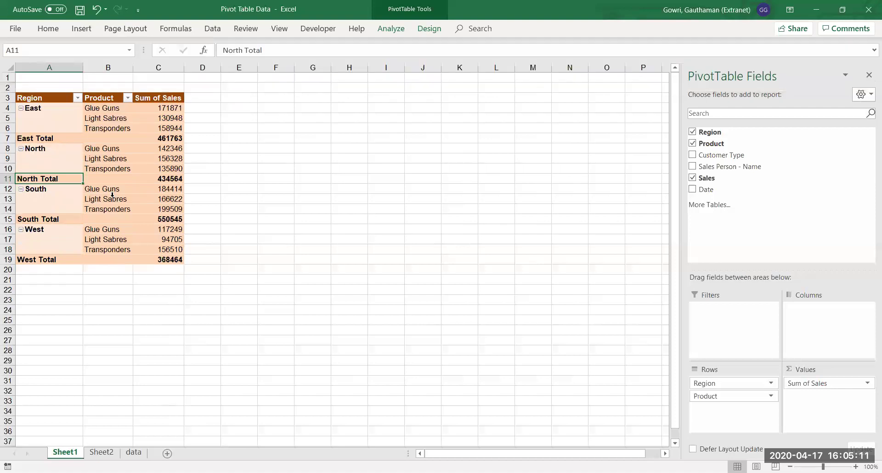
{"action": "left_click", "coordinate": [112, 195]}
{"action": "left_click", "coordinate": [147, 185]}
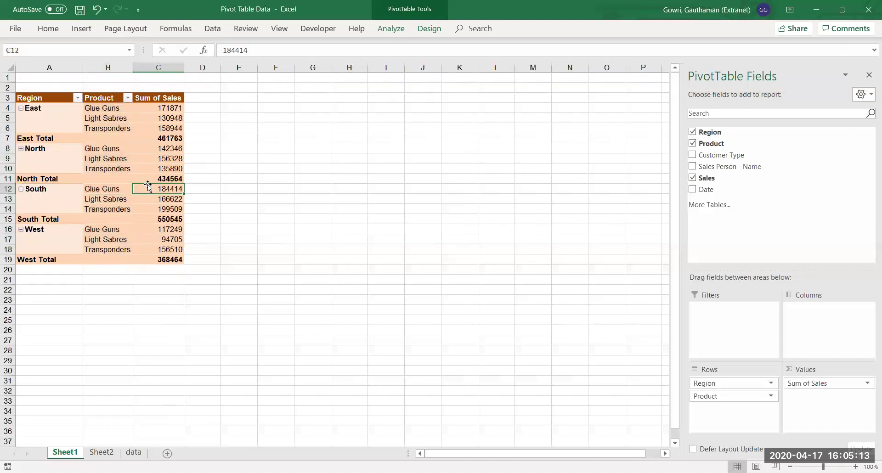
View the value field settings of the Sum of Sales column and close them without changes.
{"action": "left_click", "coordinate": [47, 100]}
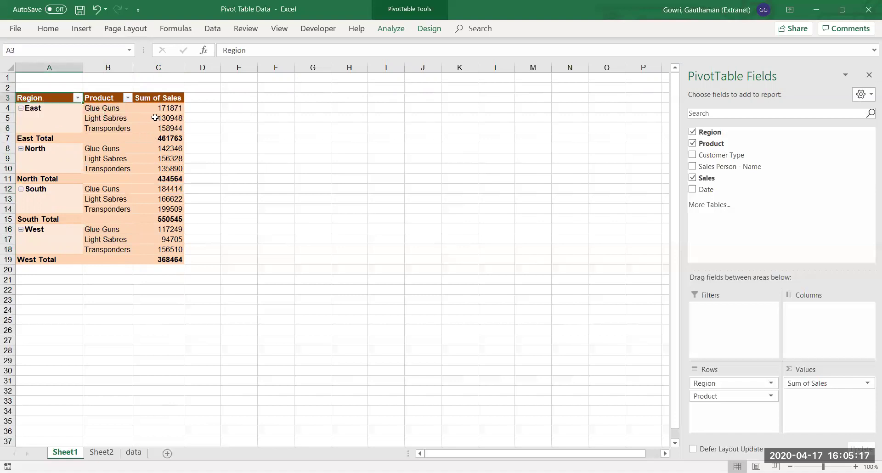
{"action": "left_click", "coordinate": [154, 98]}
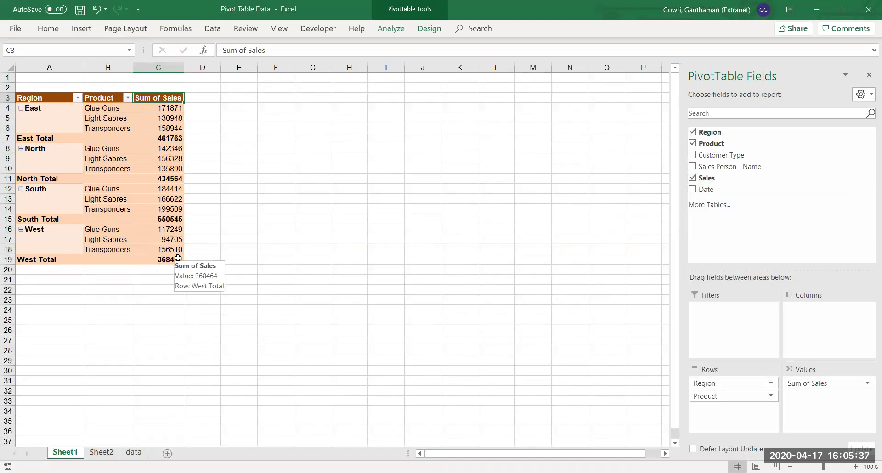
{"action": "right_click", "coordinate": [150, 97]}
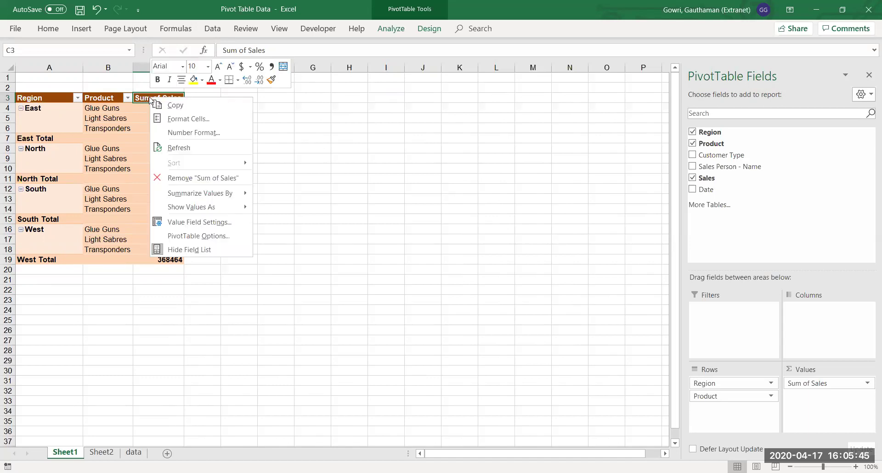
{"action": "left_click", "coordinate": [196, 220]}
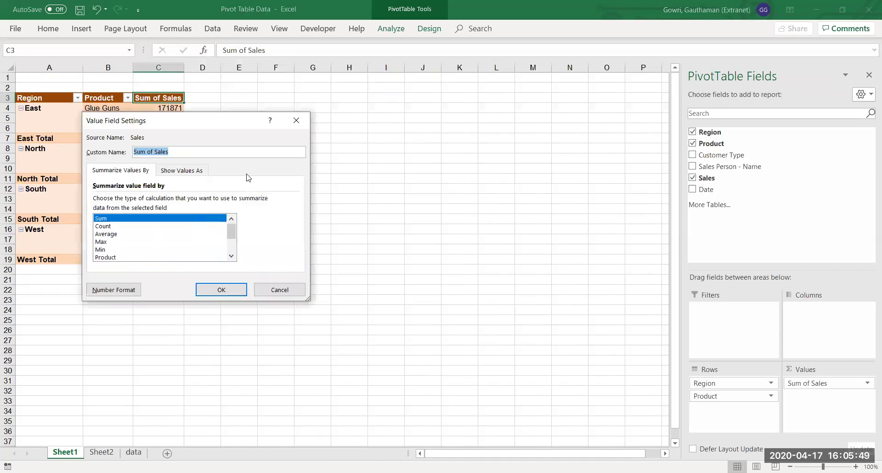
{"action": "left_click", "coordinate": [297, 121]}
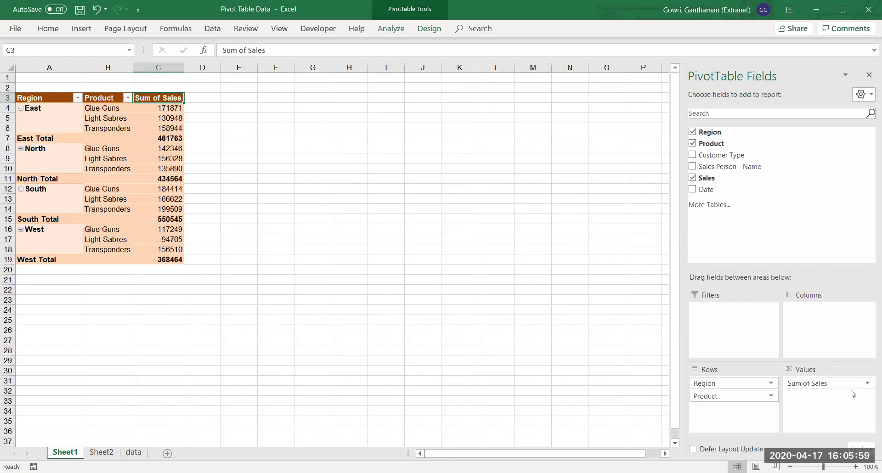
Summarize the pivot table's Sales value field by Average.
{"action": "left_click", "coordinate": [869, 385]}
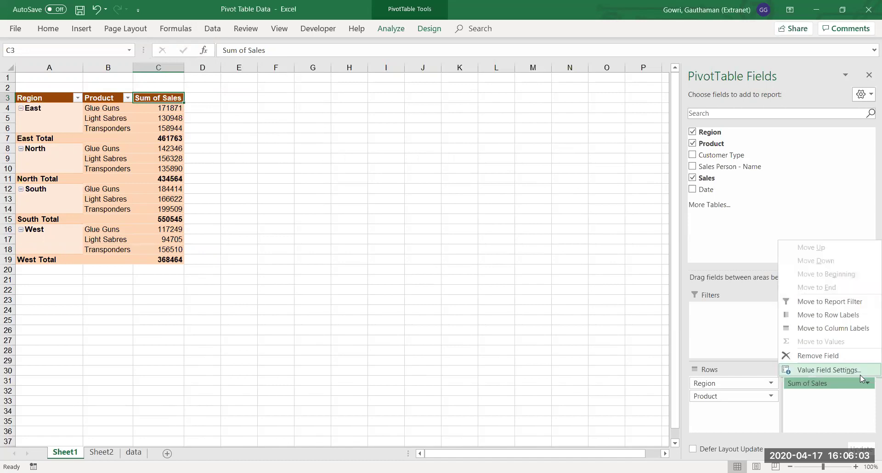
{"action": "left_click", "coordinate": [861, 373]}
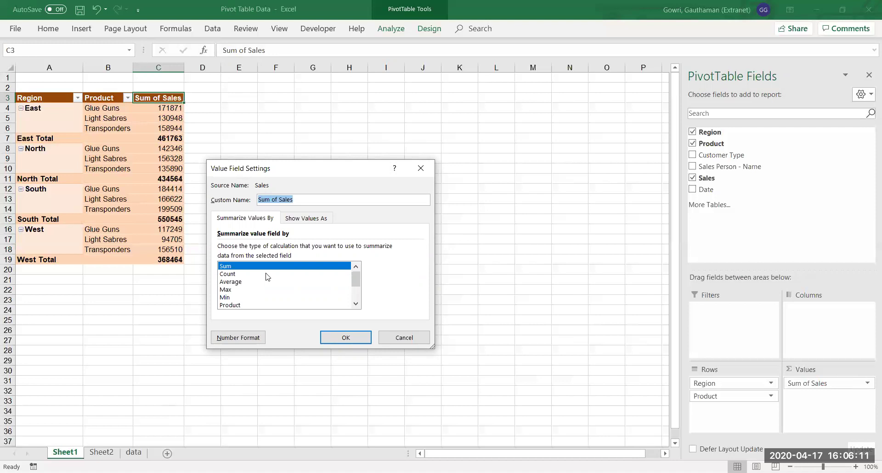
{"action": "left_click", "coordinate": [242, 283]}
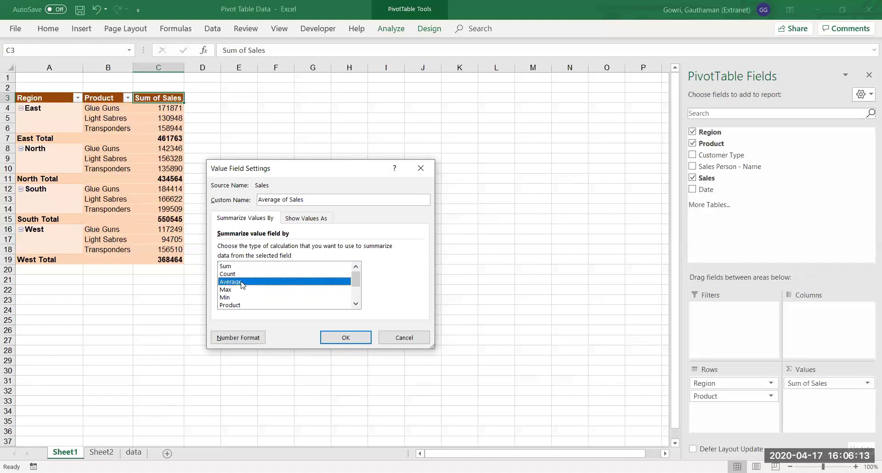
{"action": "left_click", "coordinate": [336, 342]}
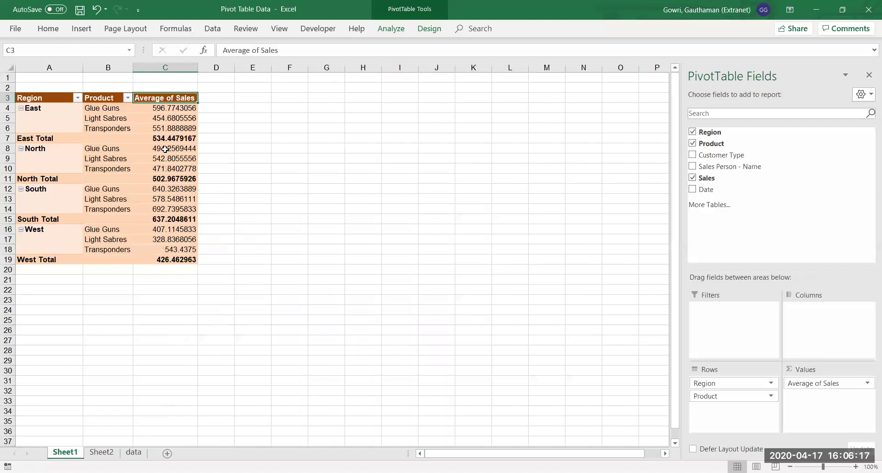
Examine the calculation types available for summarizing the Sales value field.
{"action": "right_click", "coordinate": [167, 99]}
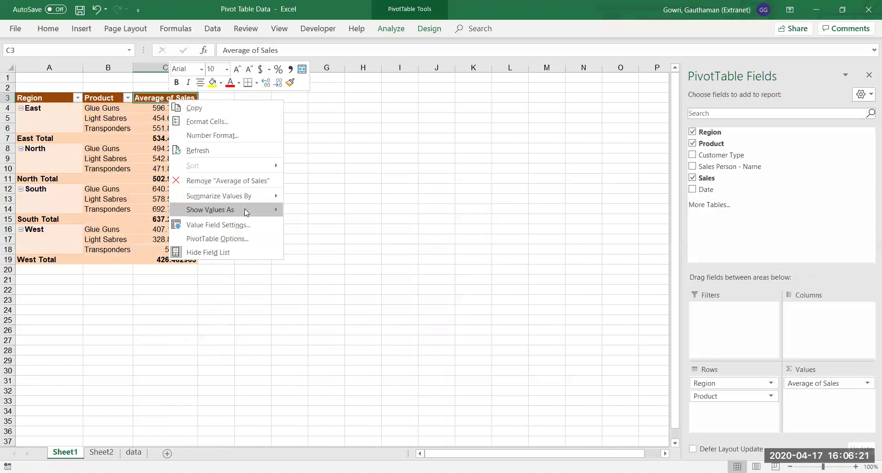
{"action": "left_click", "coordinate": [240, 225]}
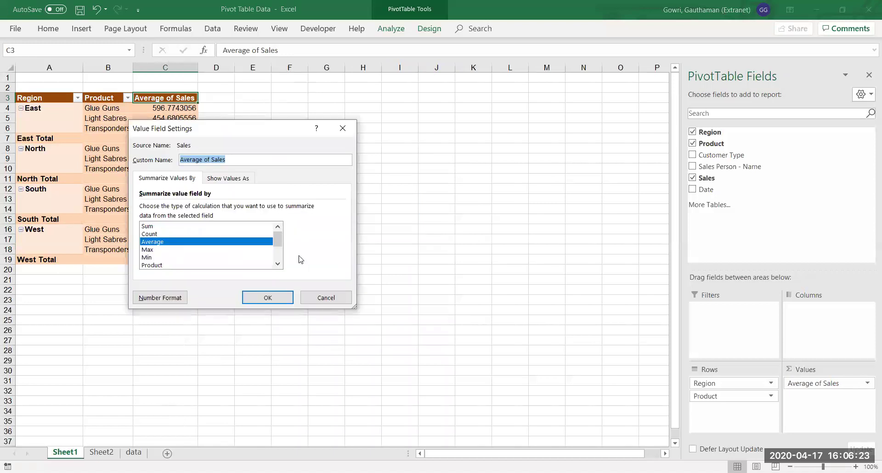
{"action": "left_click", "coordinate": [277, 264]}
{"action": "left_click", "coordinate": [278, 264]}
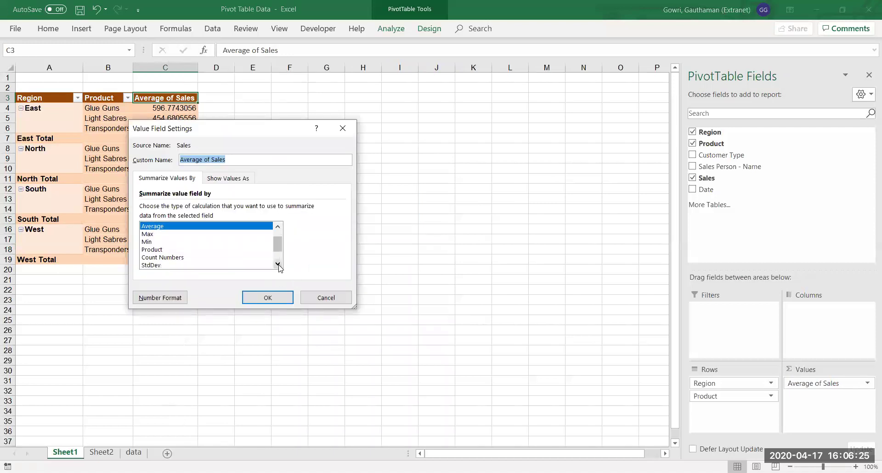
{"action": "left_click", "coordinate": [278, 264]}
{"action": "left_click", "coordinate": [278, 264]}
{"action": "left_click", "coordinate": [278, 263]}
{"action": "left_click", "coordinate": [278, 227]}
{"action": "left_click", "coordinate": [277, 227]}
{"action": "left_click", "coordinate": [278, 226]}
{"action": "left_click", "coordinate": [278, 227]}
{"action": "left_click", "coordinate": [277, 227]}
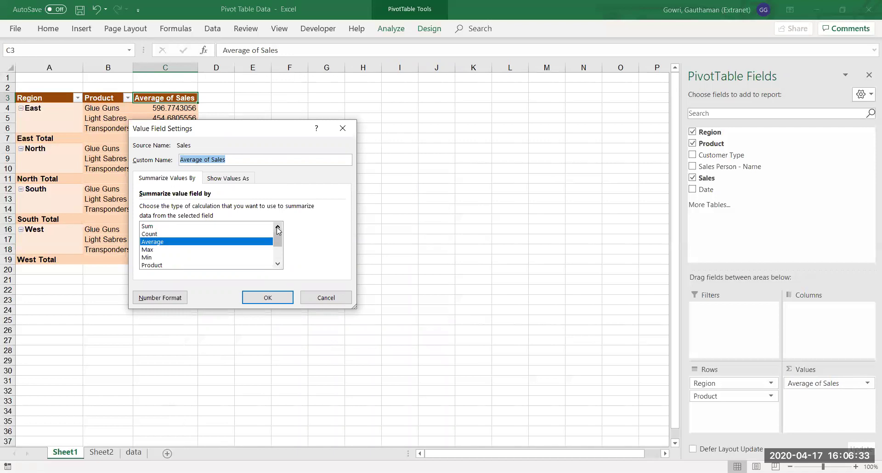
Summarize the Sales value field by Sum and format its numbers as Currency with the $ symbol and 2 decimal places.
{"action": "left_click", "coordinate": [237, 226]}
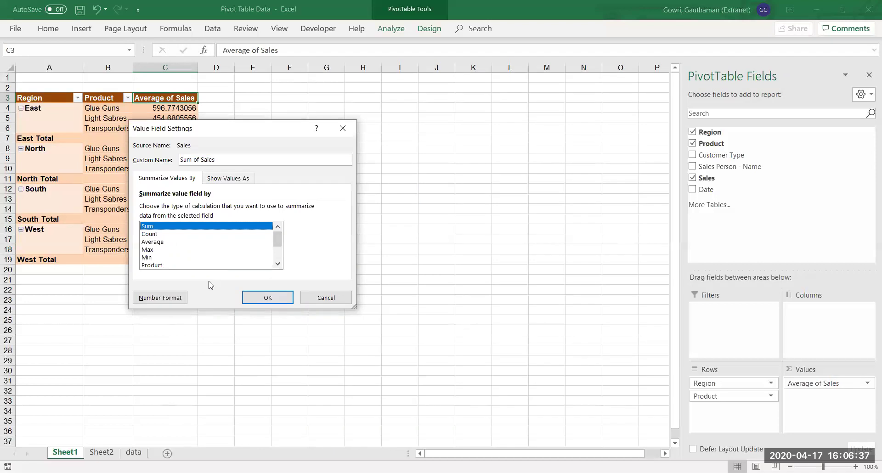
{"action": "left_click", "coordinate": [176, 300]}
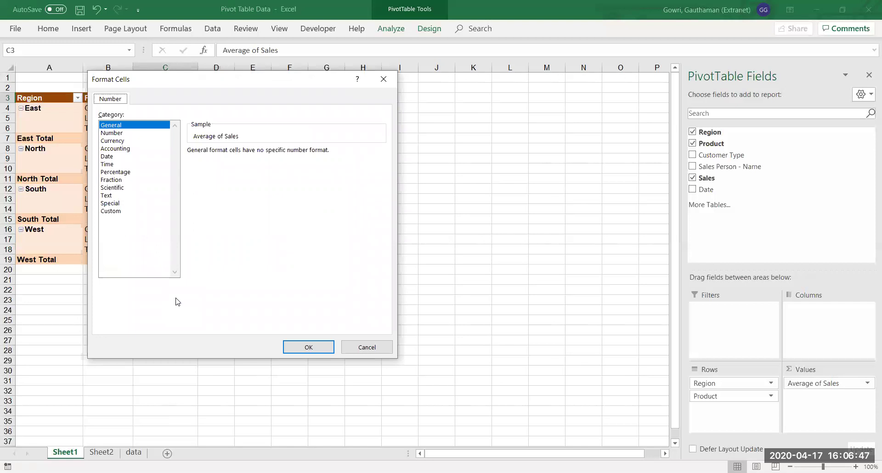
{"action": "left_click", "coordinate": [127, 149]}
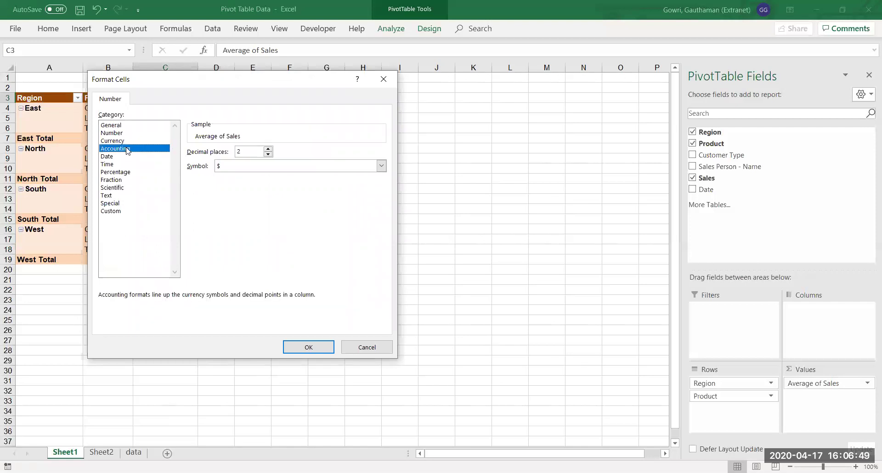
{"action": "left_click", "coordinate": [165, 143]}
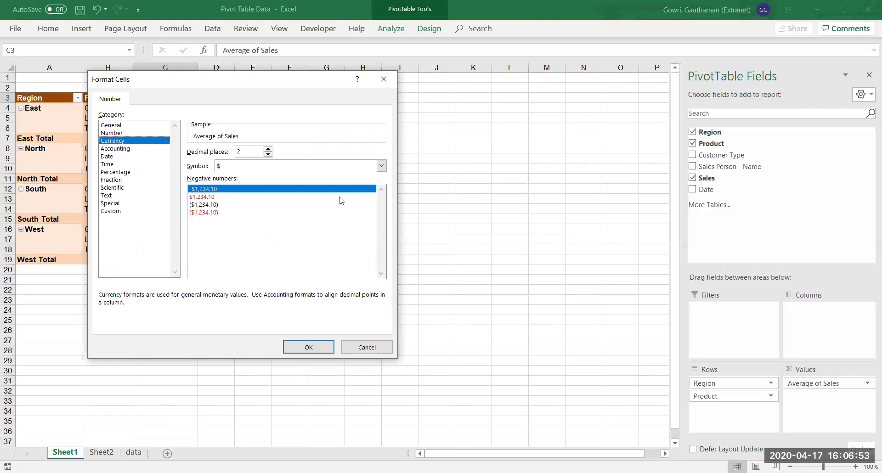
{"action": "left_click", "coordinate": [334, 166]}
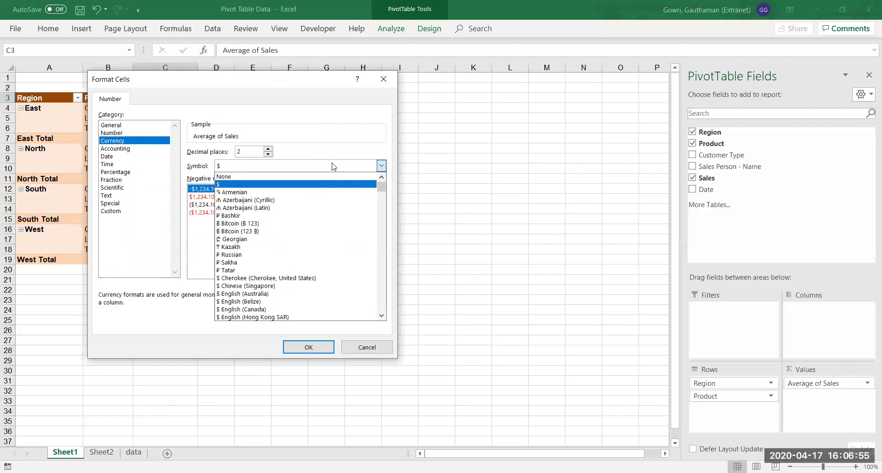
{"action": "left_click", "coordinate": [334, 166]}
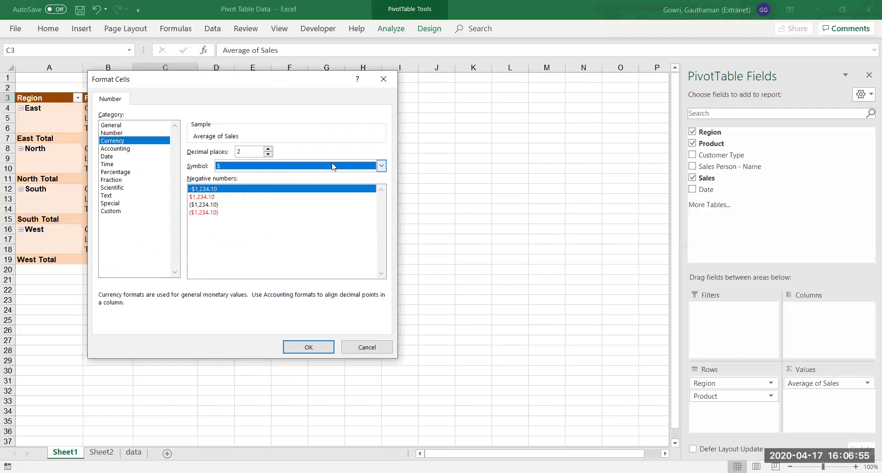
{"action": "left_click", "coordinate": [297, 354]}
{"action": "left_click", "coordinate": [254, 303]}
{"action": "left_click", "coordinate": [228, 250]}
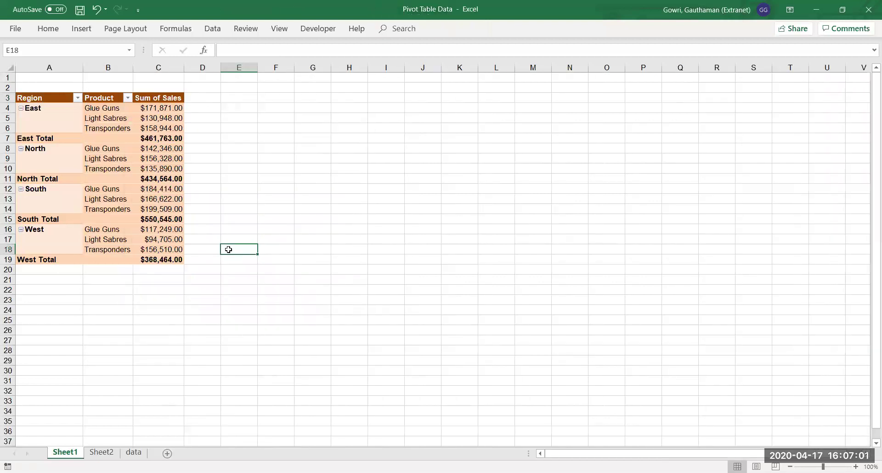
{"action": "left_click", "coordinate": [170, 203]}
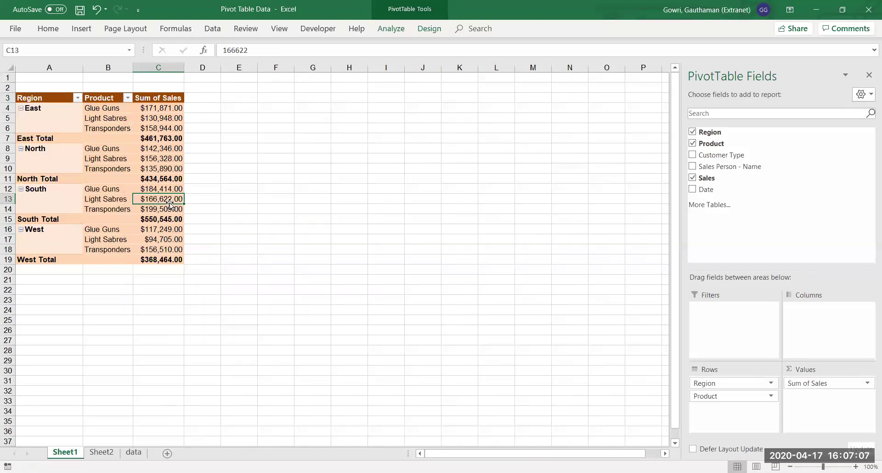
{"action": "left_click", "coordinate": [151, 156]}
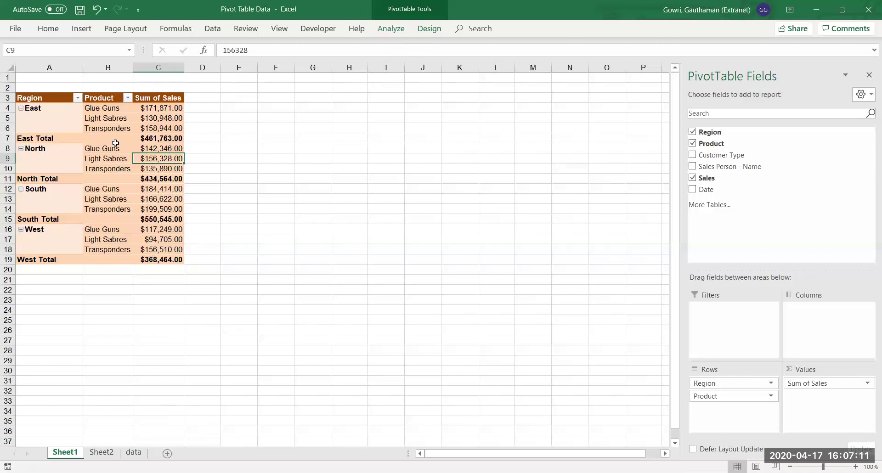
{"action": "left_click", "coordinate": [41, 96]}
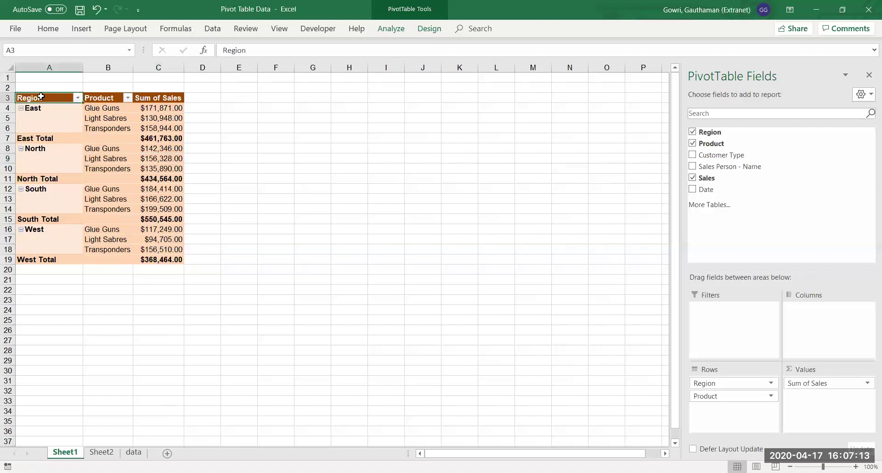
{"action": "left_click", "coordinate": [115, 314]}
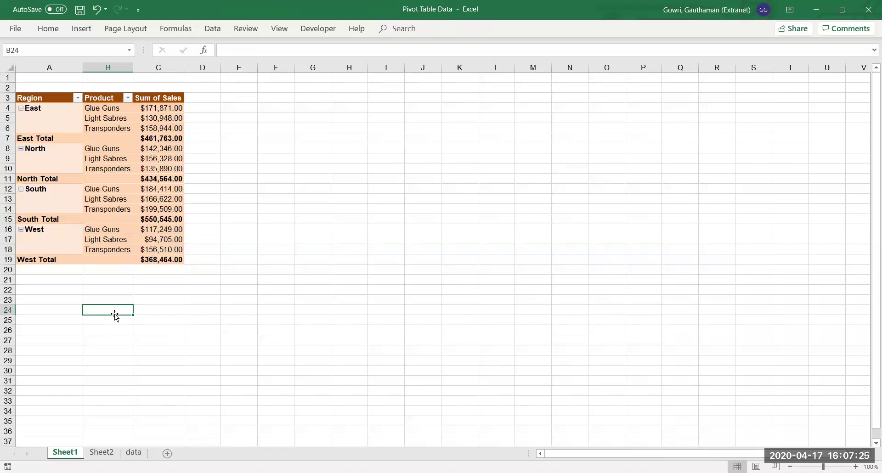
Remove the Product field from the pivot table's rows.
{"action": "left_click", "coordinate": [121, 162]}
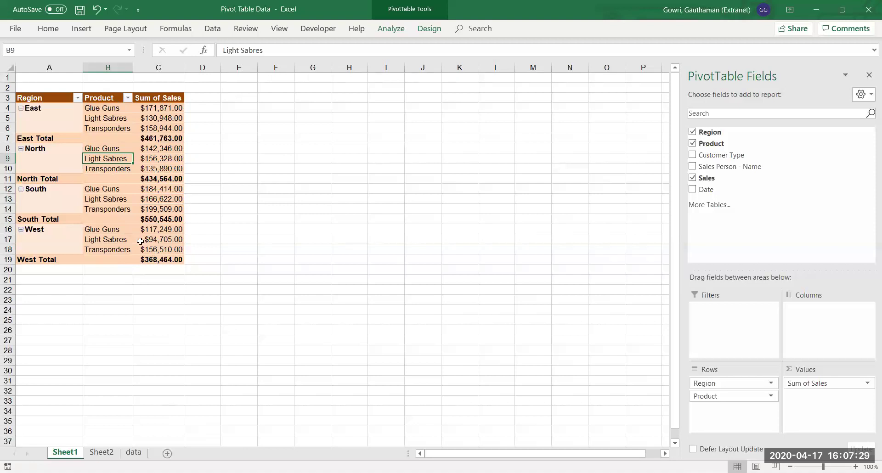
{"action": "left_click_drag", "start_coordinate": [712, 386], "coordinate": [521, 428]}
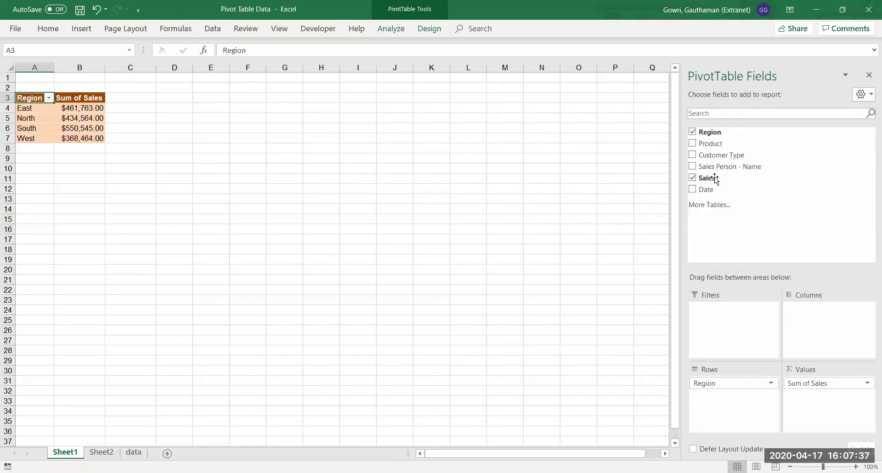
Add the Date field to the pivot table's rows and expand the 2008 and Qtr1 groups.
{"action": "left_click", "coordinate": [693, 191]}
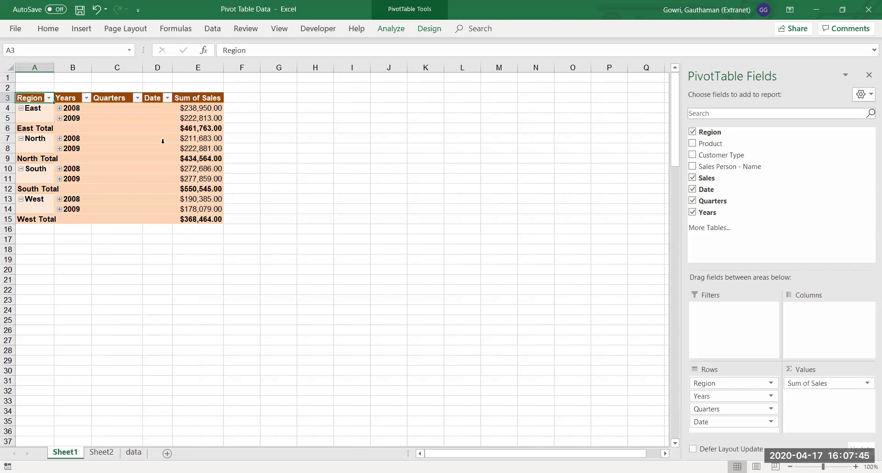
{"action": "left_click", "coordinate": [60, 108]}
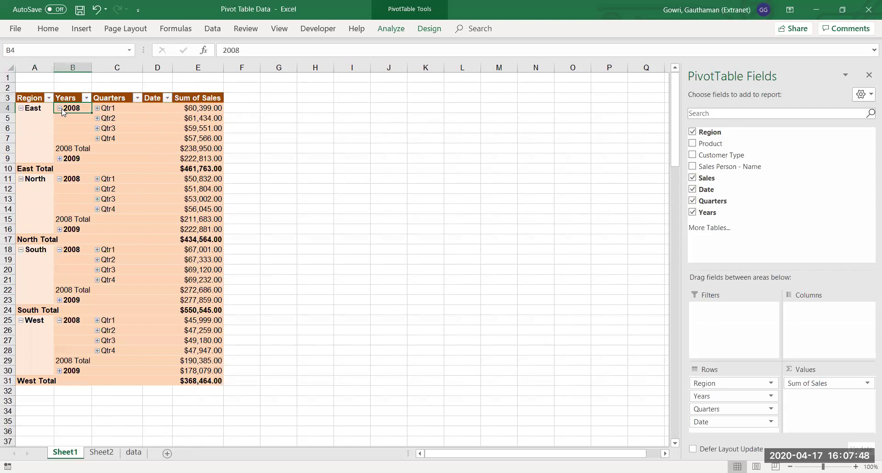
{"action": "left_click", "coordinate": [98, 108]}
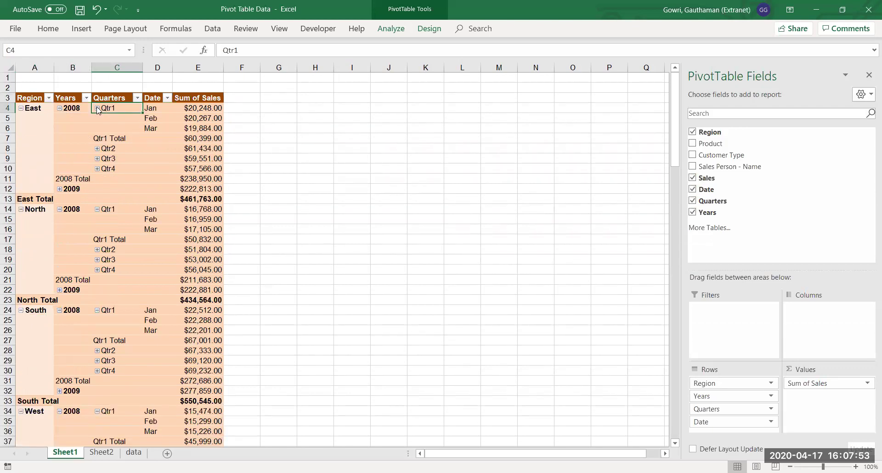
Group the pivot table's dates by Months only, without Quarters and Years.
{"action": "right_click", "coordinate": [73, 108]}
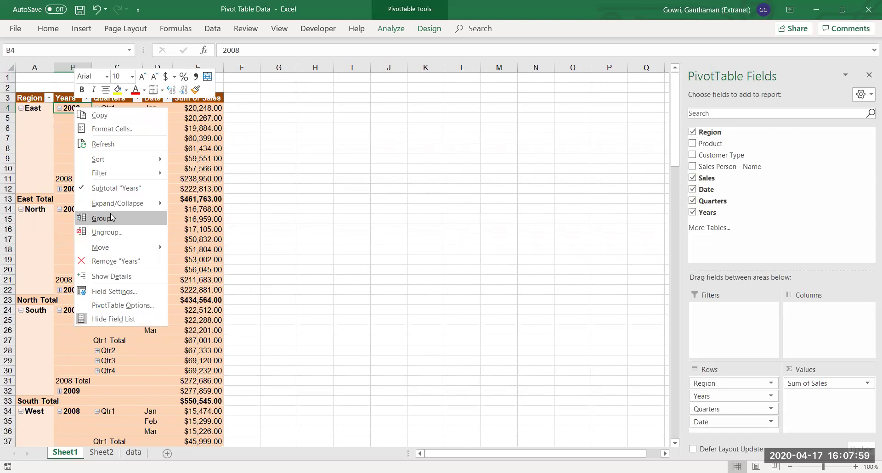
{"action": "left_click", "coordinate": [111, 216]}
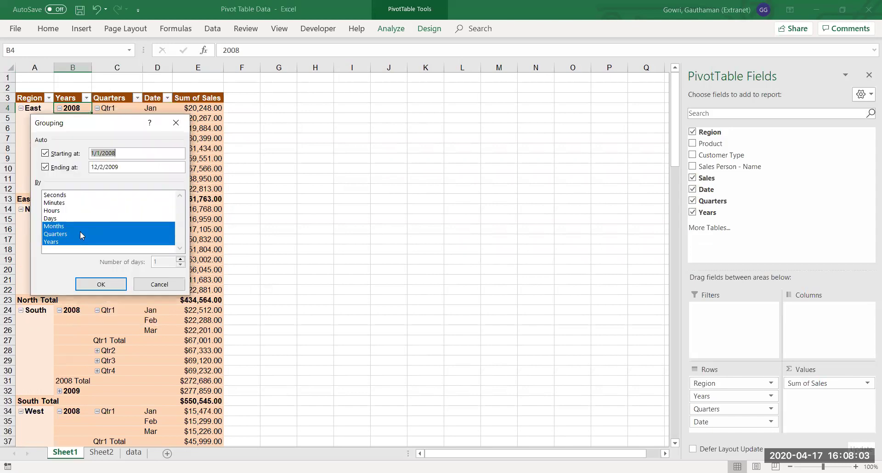
{"action": "left_click", "coordinate": [81, 233]}
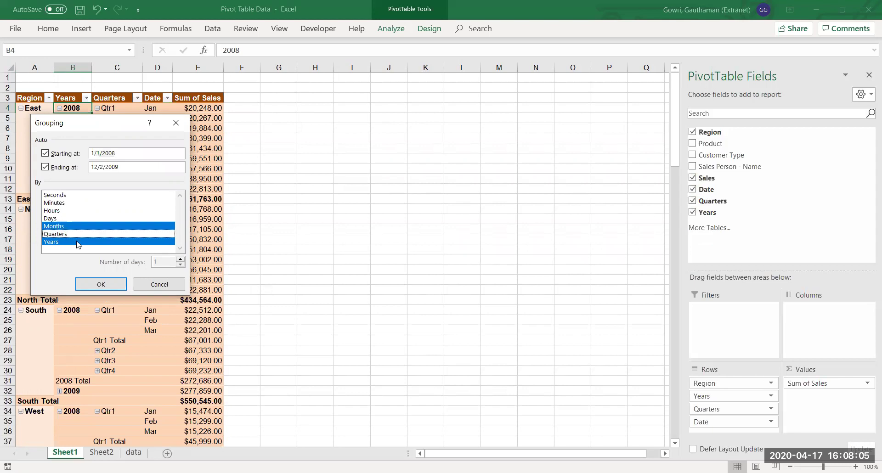
{"action": "left_click", "coordinate": [79, 243]}
{"action": "left_click", "coordinate": [100, 285]}
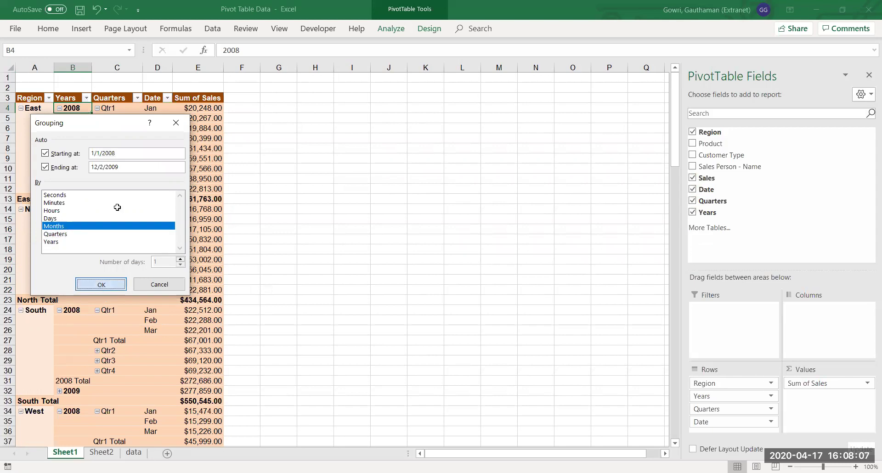
Rearrange the pivot table so that Date is in the rows and Region is in the columns.
{"action": "left_click_drag", "start_coordinate": [729, 396], "coordinate": [821, 335]}
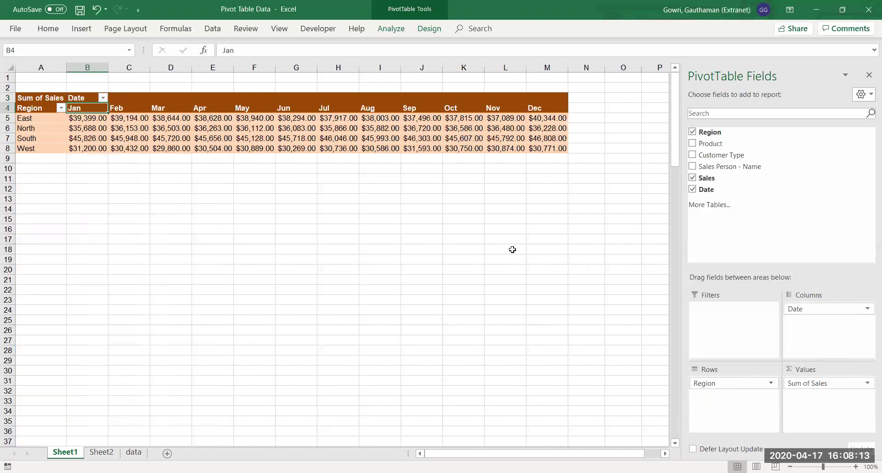
{"action": "left_click_drag", "start_coordinate": [811, 309], "coordinate": [733, 419]}
{"action": "left_click_drag", "start_coordinate": [735, 386], "coordinate": [842, 329]}
{"action": "left_click", "coordinate": [257, 240]}
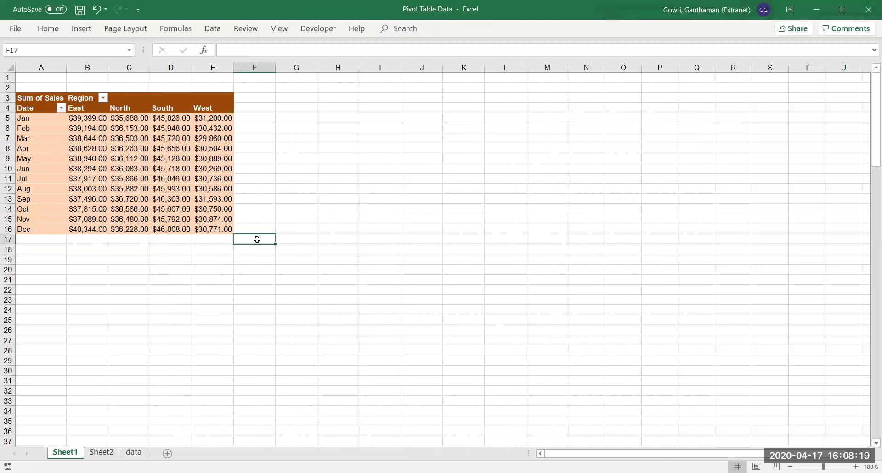
Change the grouping of the Date rows to Quarters only.
{"action": "left_click", "coordinate": [25, 134]}
{"action": "left_click", "coordinate": [21, 117]}
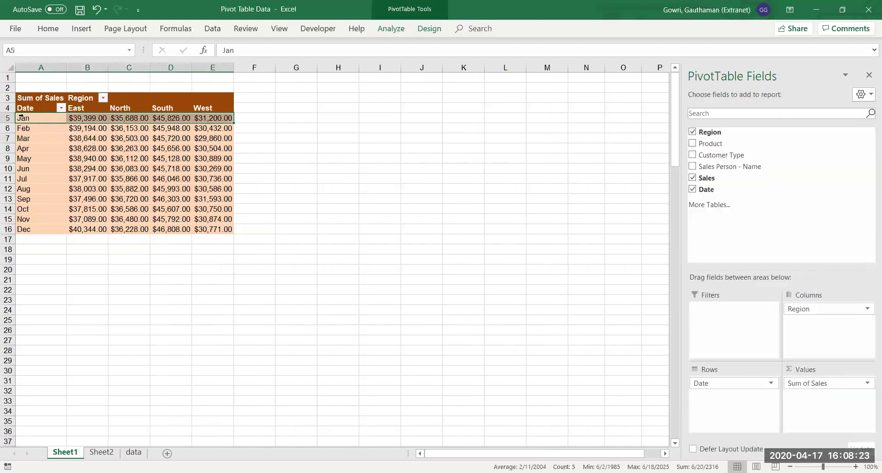
{"action": "right_click", "coordinate": [21, 117]}
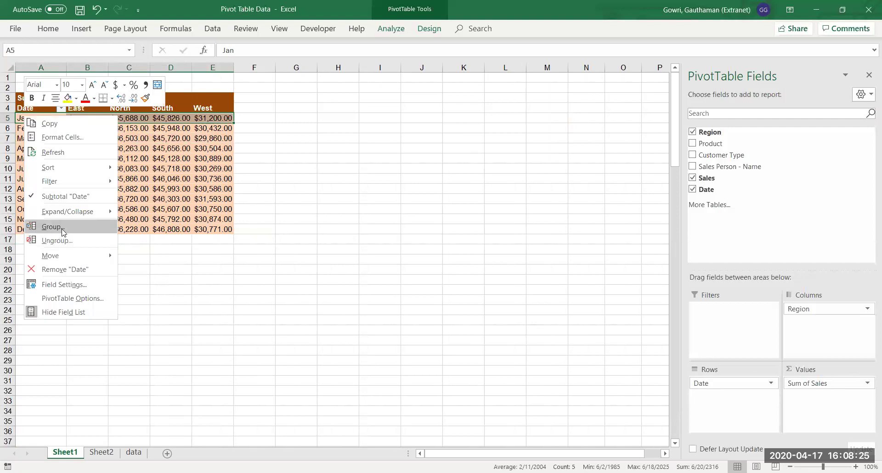
{"action": "left_click", "coordinate": [63, 227]}
{"action": "left_click", "coordinate": [41, 251]}
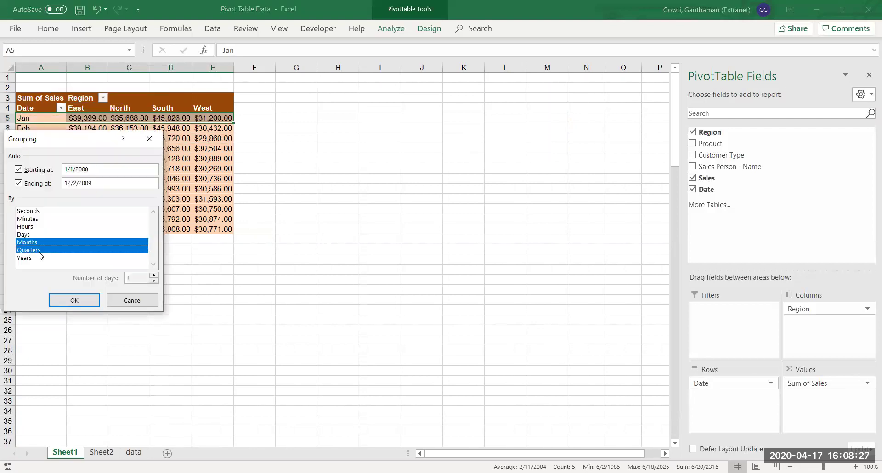
{"action": "left_click", "coordinate": [39, 243]}
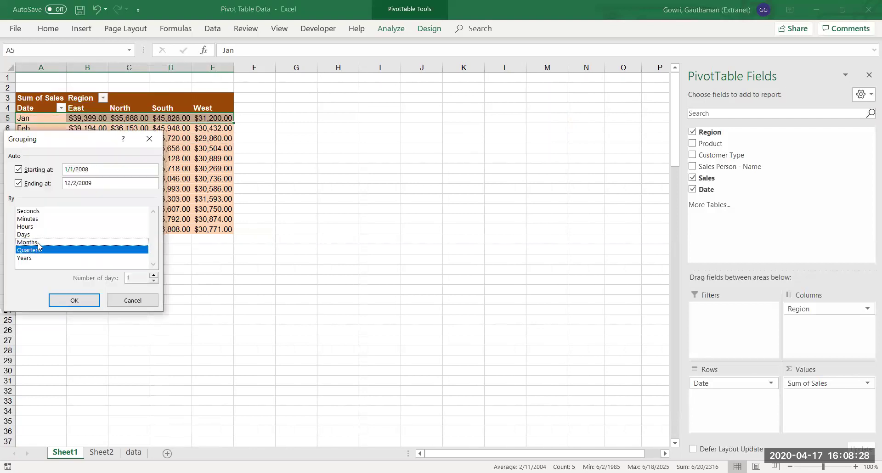
{"action": "left_click", "coordinate": [68, 303]}
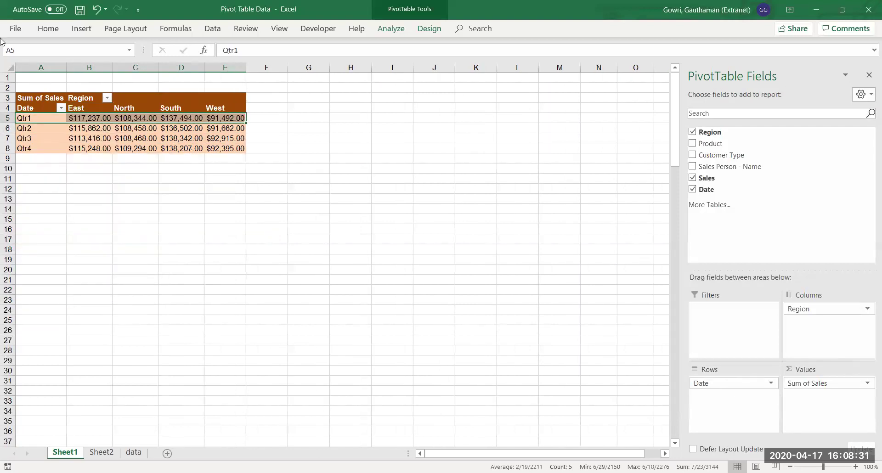
Group the Date rows by Days only, with the number of days set to 7.
{"action": "left_click", "coordinate": [40, 129]}
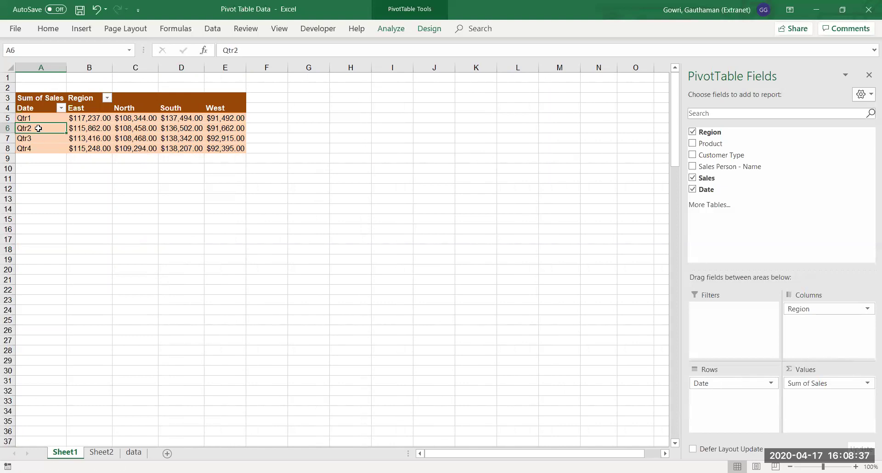
{"action": "right_click", "coordinate": [38, 129]}
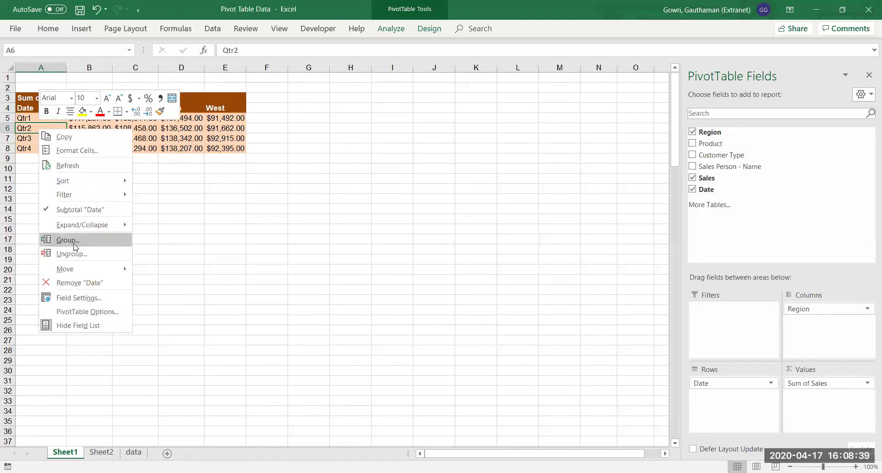
{"action": "left_click", "coordinate": [74, 244]}
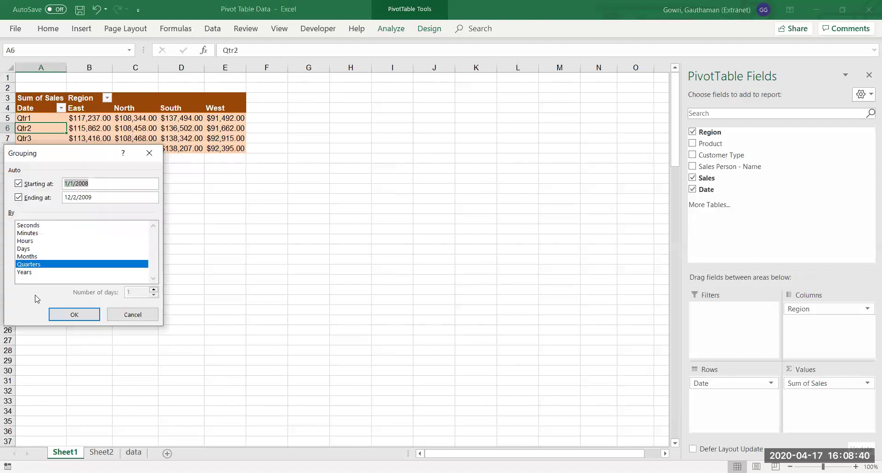
{"action": "left_click", "coordinate": [27, 248]}
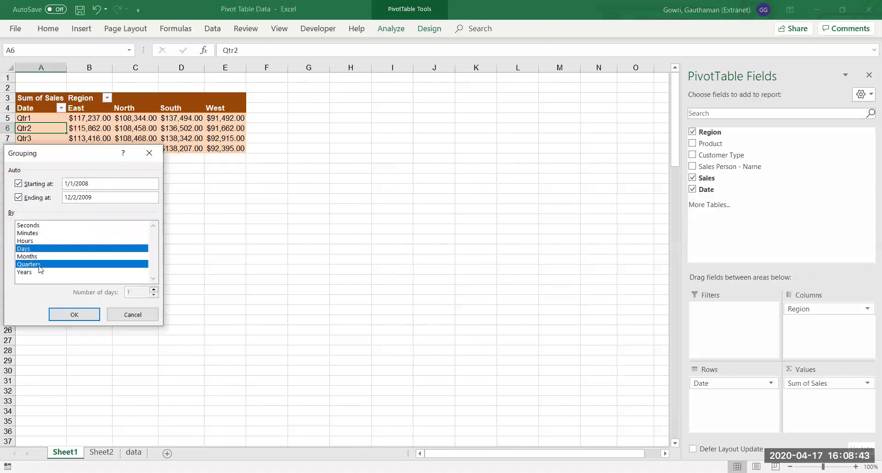
{"action": "left_click", "coordinate": [42, 266]}
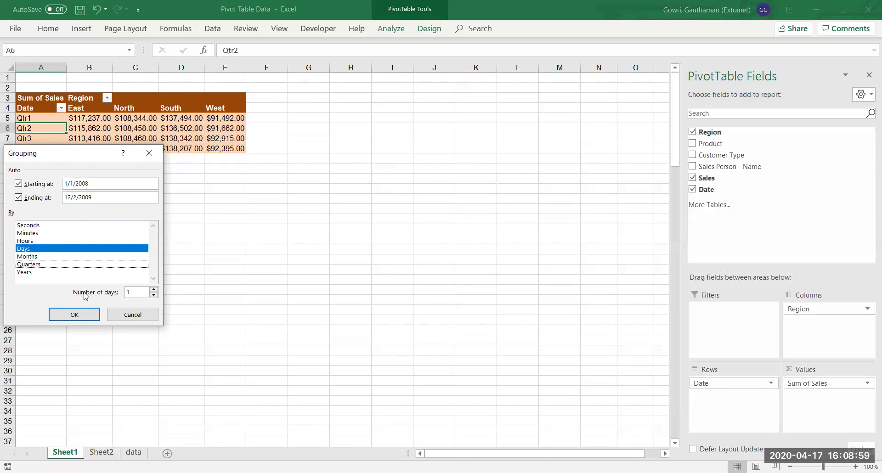
{"action": "left_click", "coordinate": [128, 292]}
{"action": "double_click", "coordinate": [127, 292]}
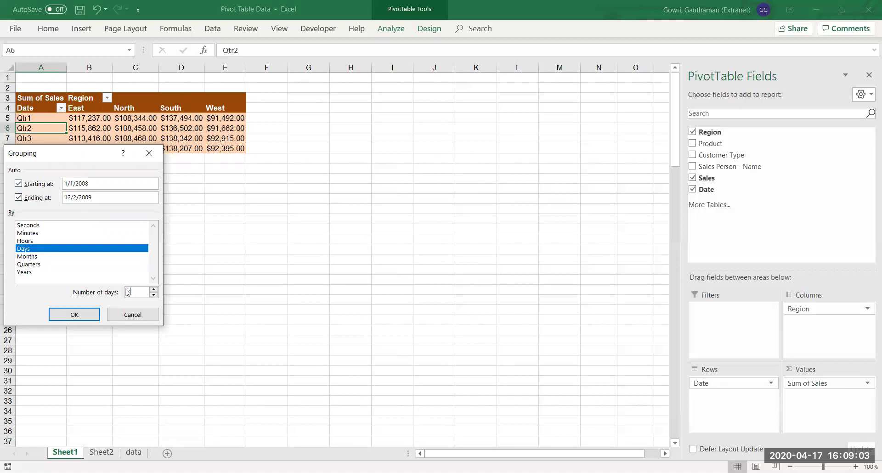
{"action": "type", "text": "7"}
{"action": "left_click", "coordinate": [81, 266]}
{"action": "left_click", "coordinate": [81, 264]}
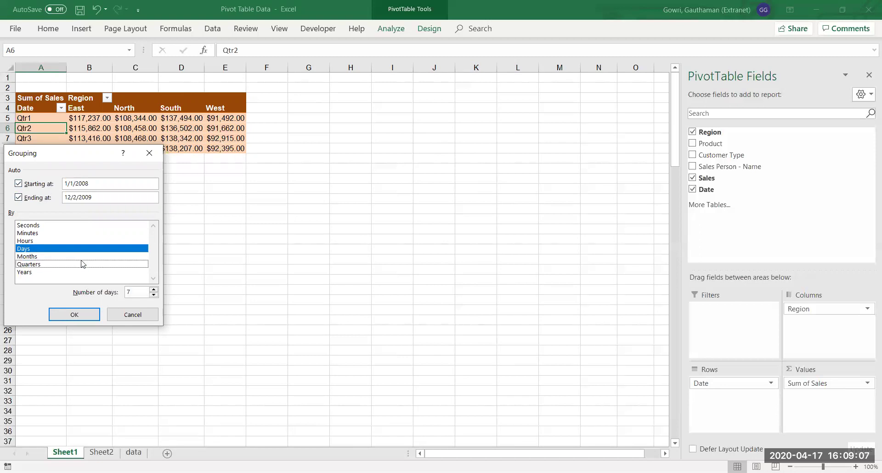
{"action": "left_click", "coordinate": [75, 315]}
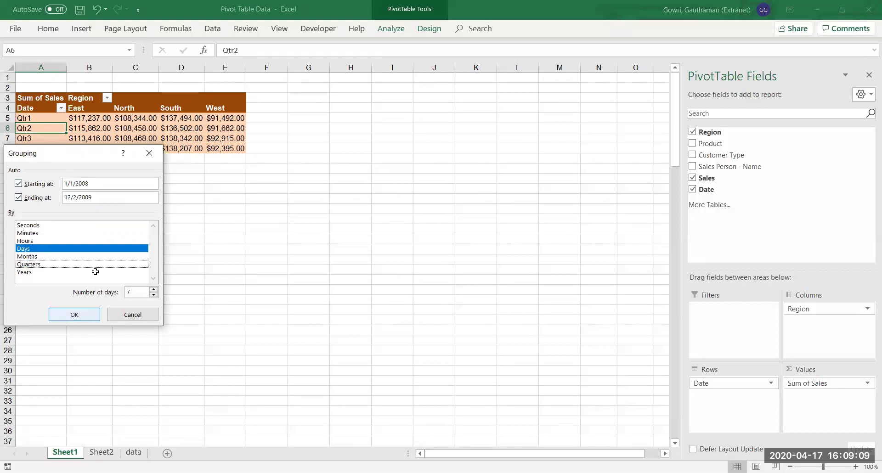
{"action": "left_click", "coordinate": [95, 272]}
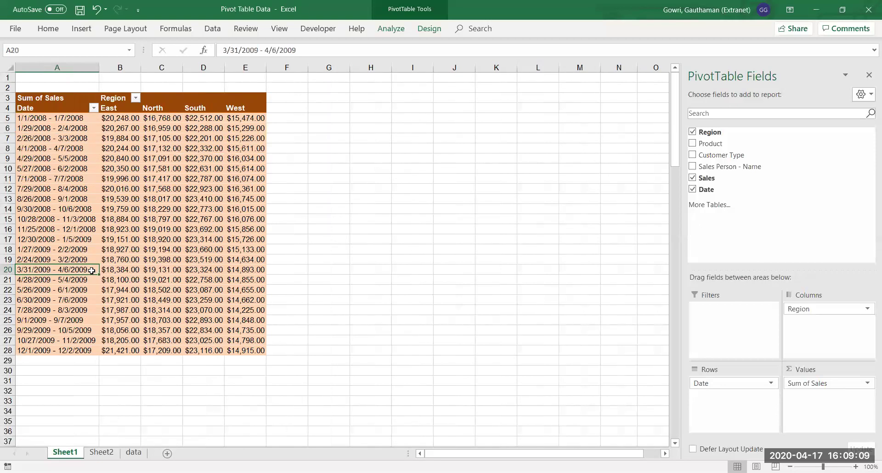
{"action": "left_click", "coordinate": [33, 120]}
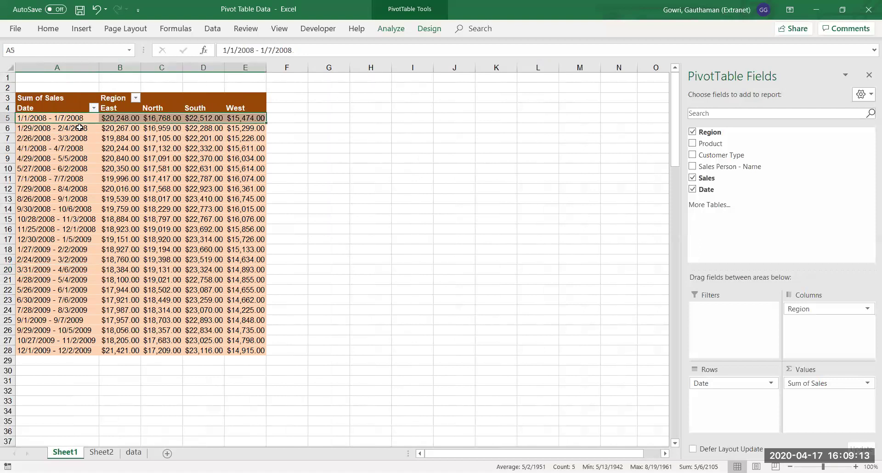
{"action": "left_click", "coordinate": [79, 351]}
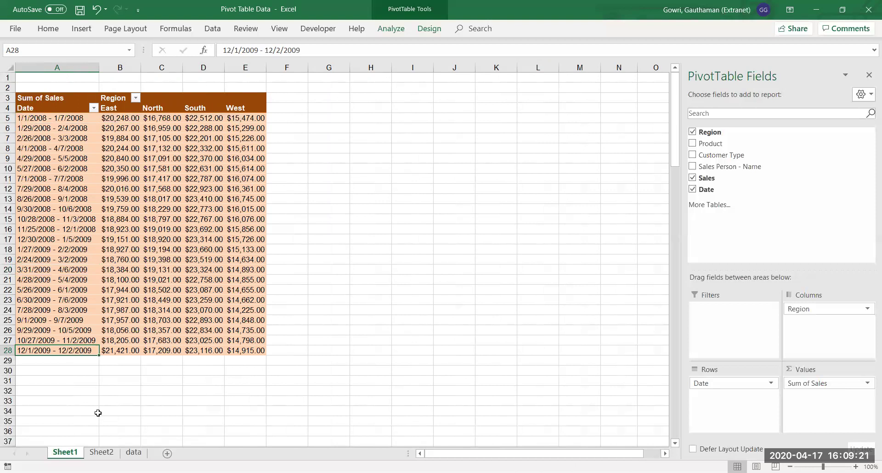
{"action": "left_click", "coordinate": [119, 118]}
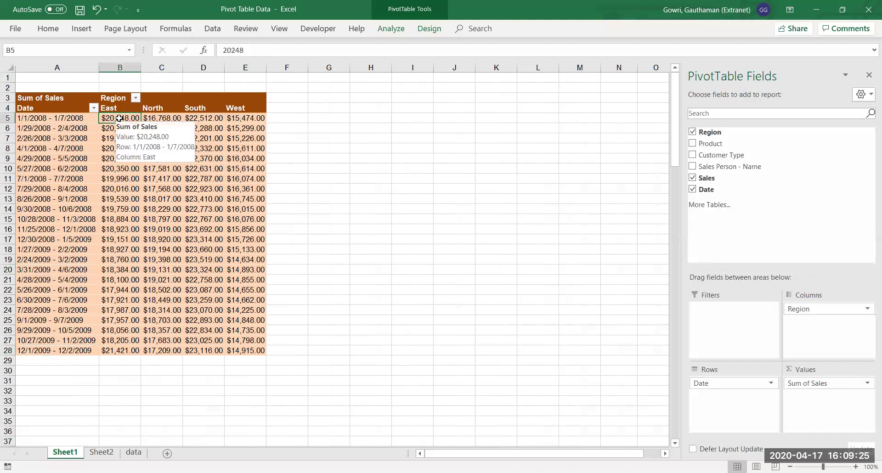
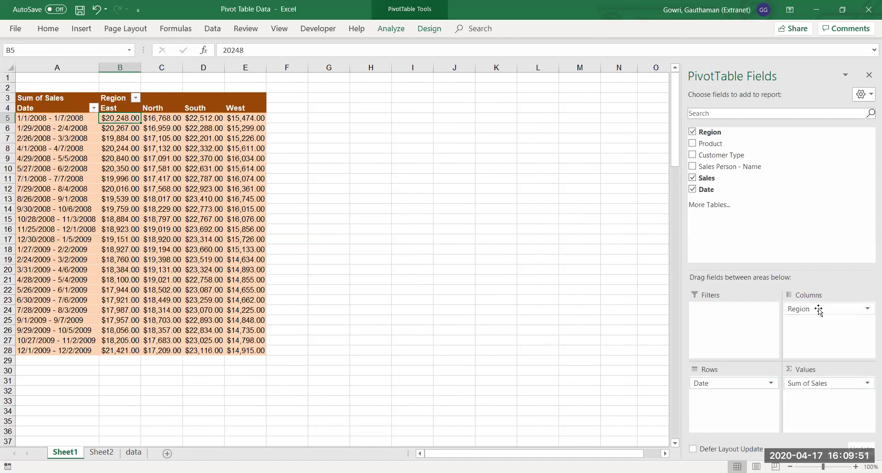
Remove the Region and Date fields from the pivot table, then add Region back as its row field.
{"action": "left_click_drag", "start_coordinate": [819, 308], "coordinate": [493, 327]}
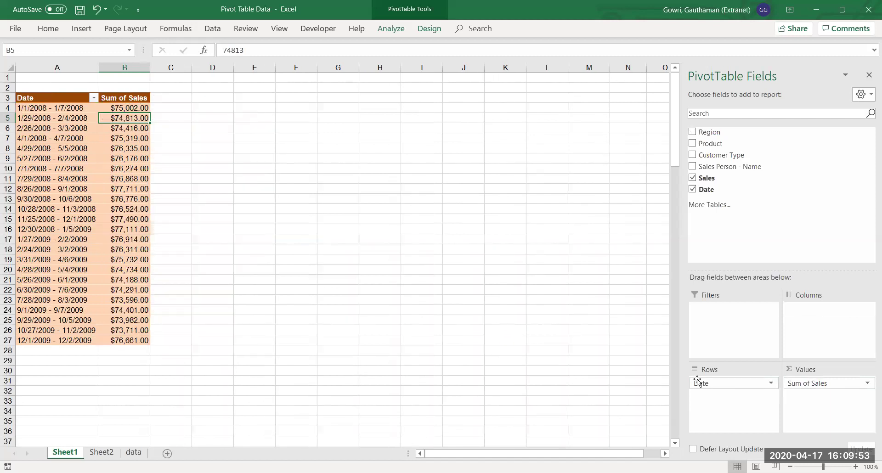
{"action": "left_click_drag", "start_coordinate": [727, 387], "coordinate": [736, 340]}
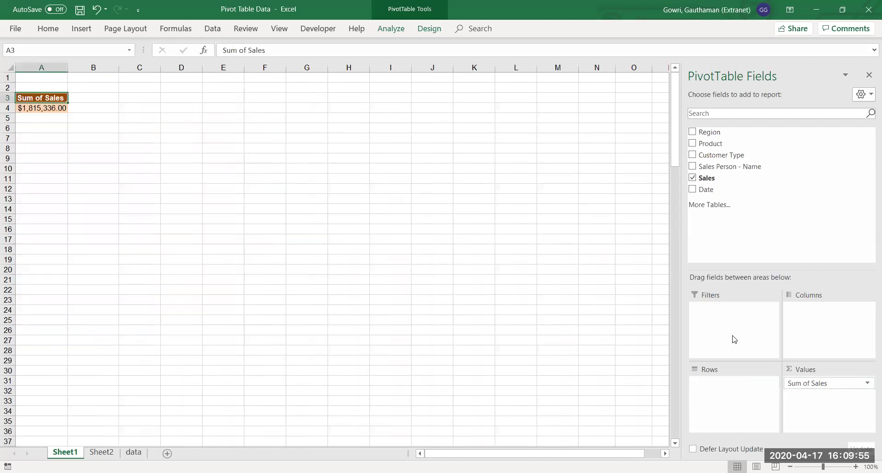
{"action": "left_click", "coordinate": [693, 133]}
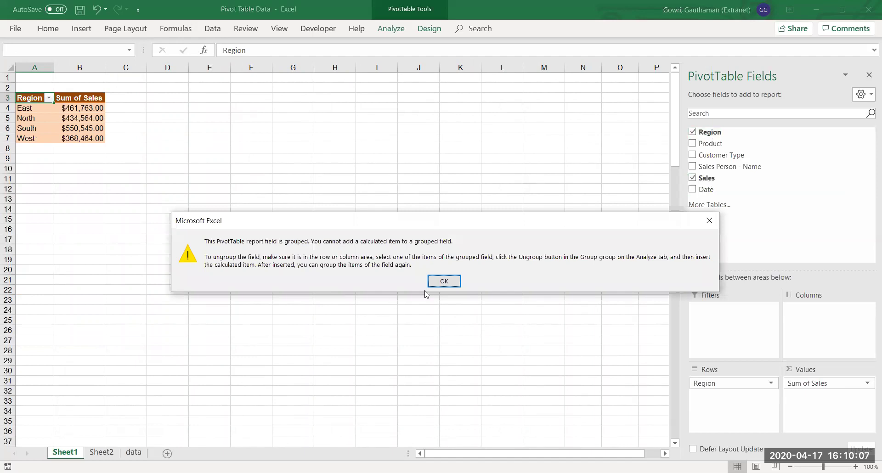
Insert a blank column A before the pivot table and make it narrow.
{"action": "left_click", "coordinate": [443, 282]}
{"action": "left_click", "coordinate": [35, 207]}
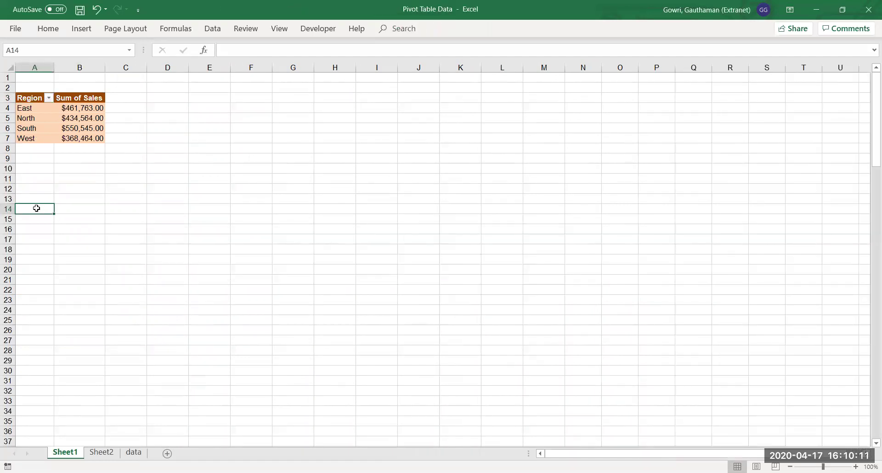
{"action": "key", "text": "ctrl+z"}
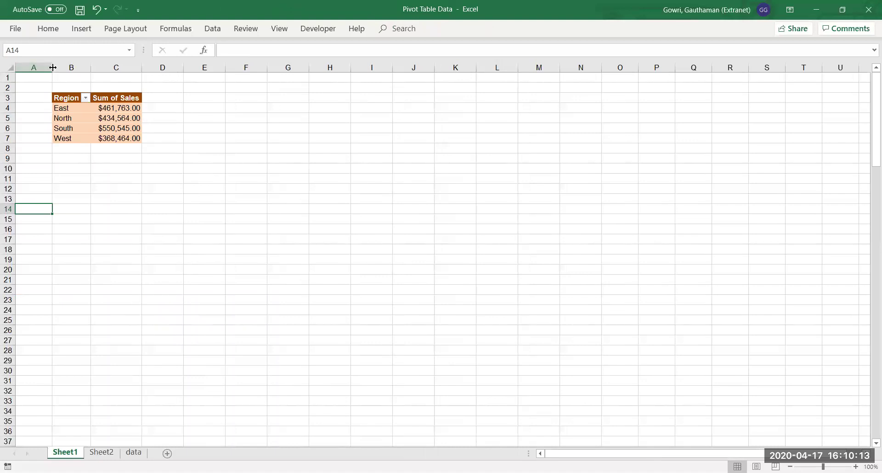
{"action": "left_click_drag", "start_coordinate": [52, 68], "coordinate": [25, 68]}
{"action": "left_click", "coordinate": [112, 201]}
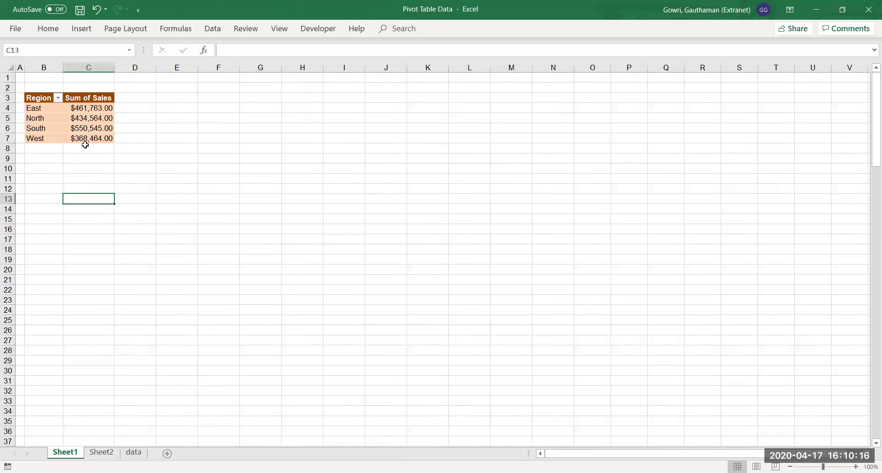
Copy the entire Region pivot table and paste a duplicate of it starting at cell F3.
{"action": "left_click", "coordinate": [46, 101]}
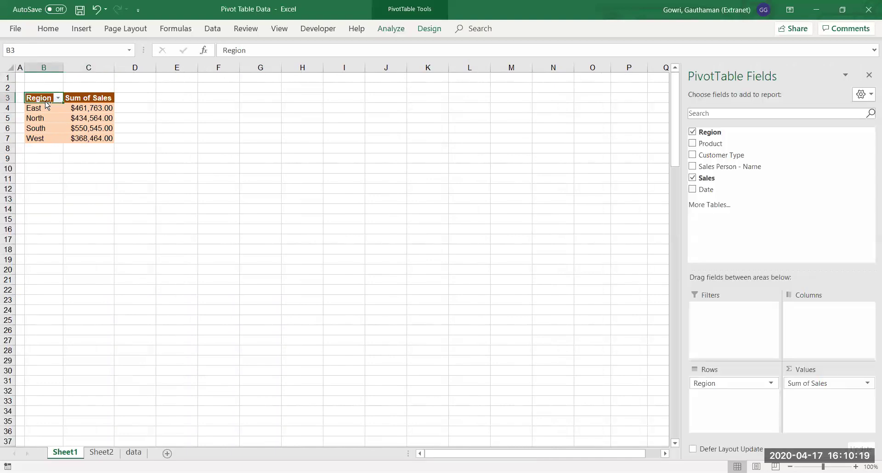
{"action": "key", "text": "ctrl+c"}
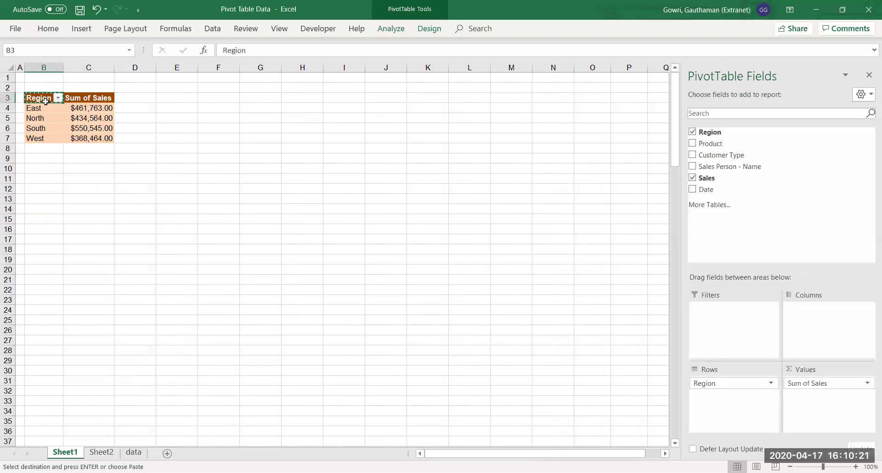
{"action": "key", "text": "ctrl+a"}
{"action": "key", "text": "ctrl+c"}
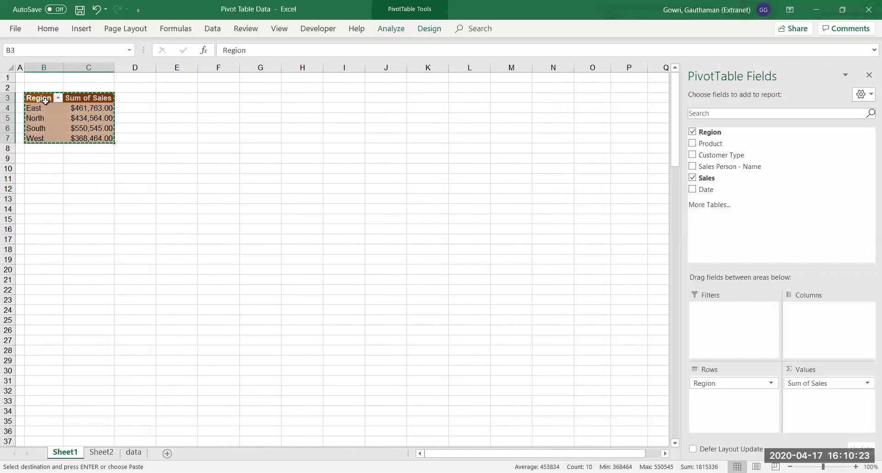
{"action": "key", "text": "Right"}
{"action": "key", "text": "Right"}
{"action": "key", "text": "Right"}
{"action": "key", "text": "Right"}
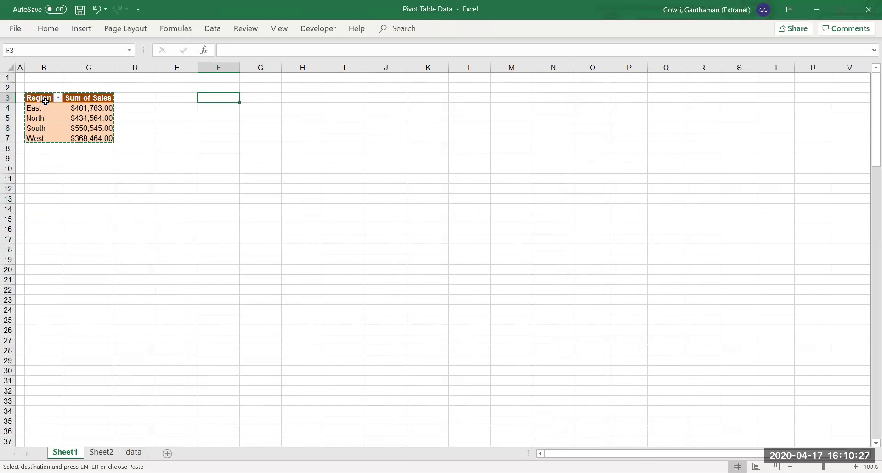
{"action": "key", "text": "ctrl+v"}
Paste another duplicate of the Region pivot table starting at cell J3.
{"action": "key", "text": "Right"}
{"action": "key", "text": "Right"}
{"action": "key", "text": "Right"}
{"action": "key", "text": "Right"}
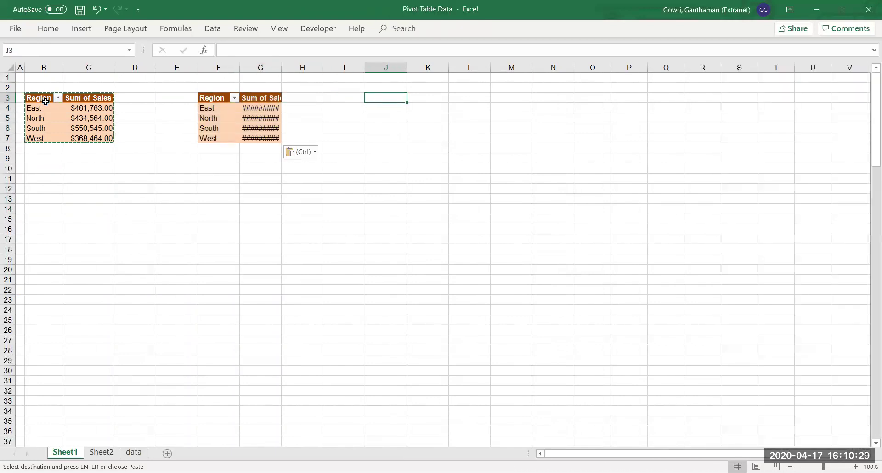
{"action": "key", "text": "ctrl+v"}
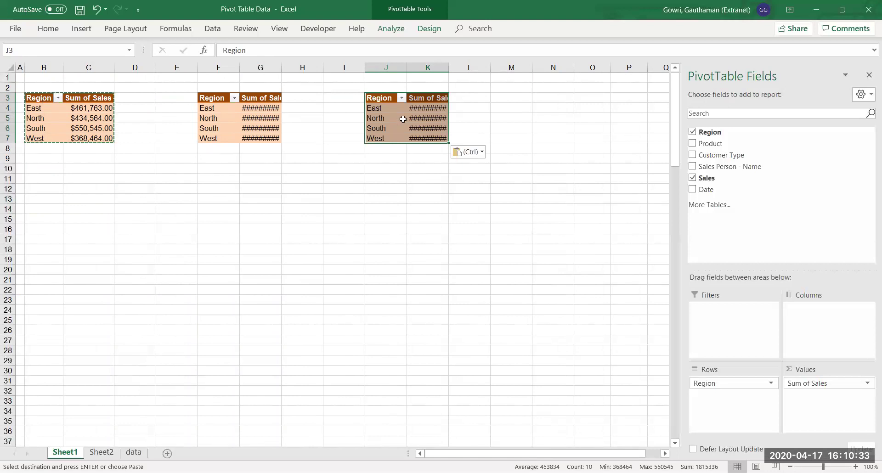
Replace Region with Product as the row field of the pivot table at F3.
{"action": "left_click", "coordinate": [219, 199]}
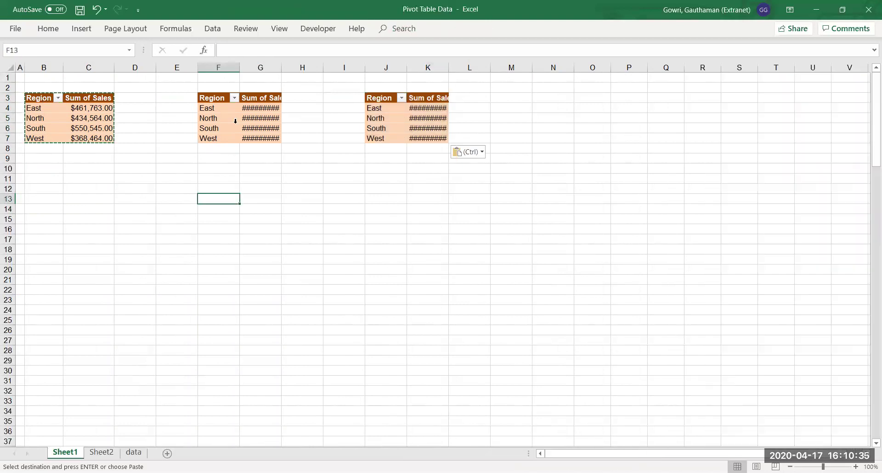
{"action": "left_click_drag", "start_coordinate": [218, 108], "coordinate": [218, 138]}
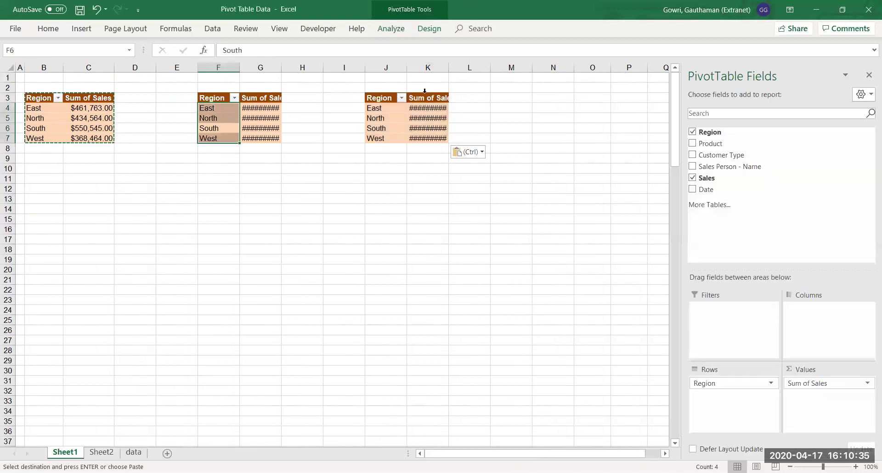
{"action": "left_click", "coordinate": [693, 143]}
{"action": "left_click", "coordinate": [693, 132]}
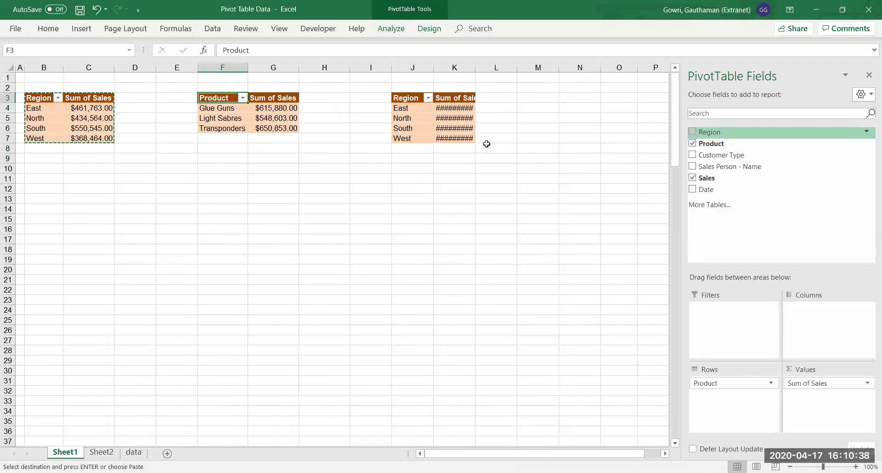
Replace Region with Customer Type as the row field of the pivot table at J3, and clear the copy selection.
{"action": "left_click", "coordinate": [404, 118]}
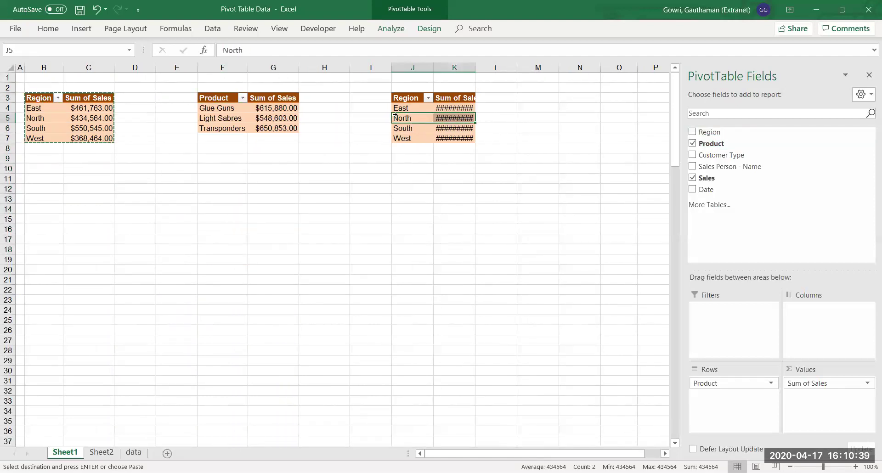
{"action": "left_click", "coordinate": [693, 155]}
{"action": "left_click", "coordinate": [693, 132]}
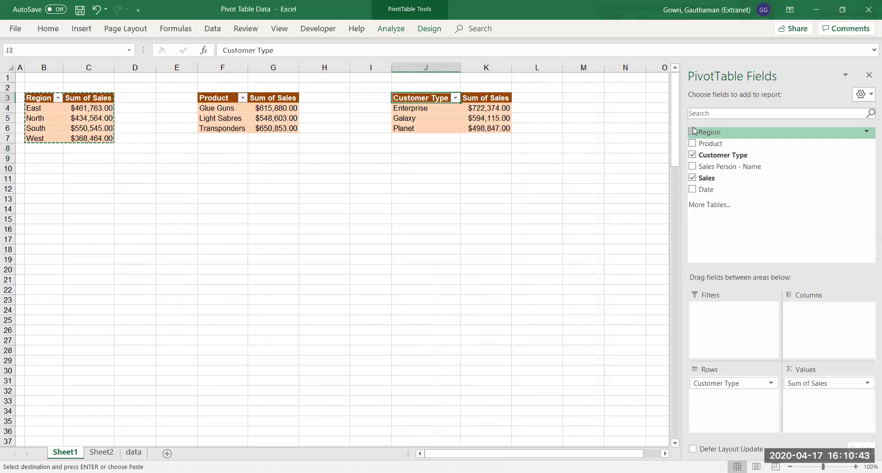
{"action": "left_click", "coordinate": [399, 230]}
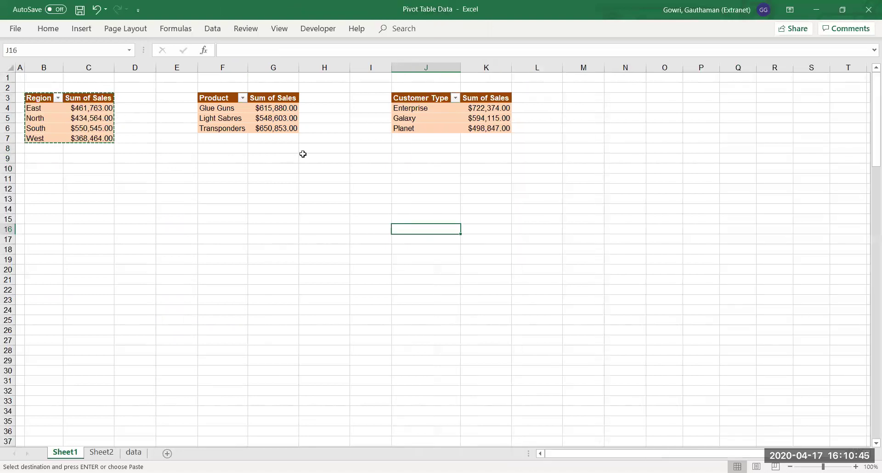
{"action": "key", "text": "Escape"}
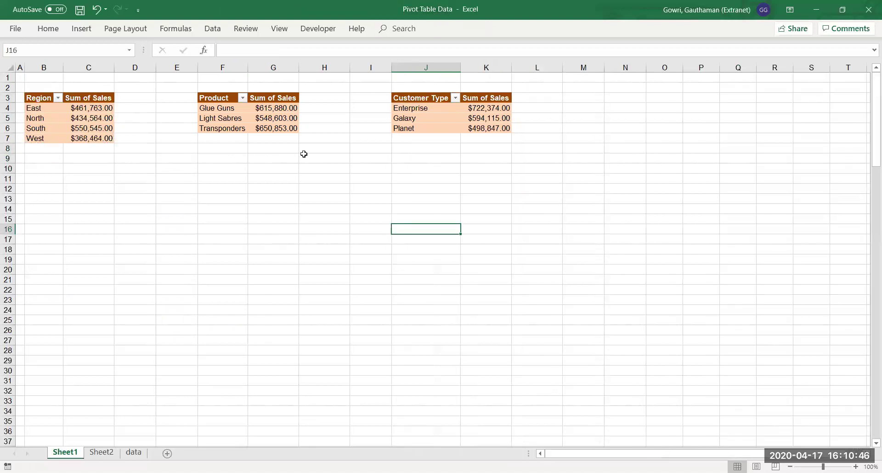
{"action": "left_click", "coordinate": [180, 190]}
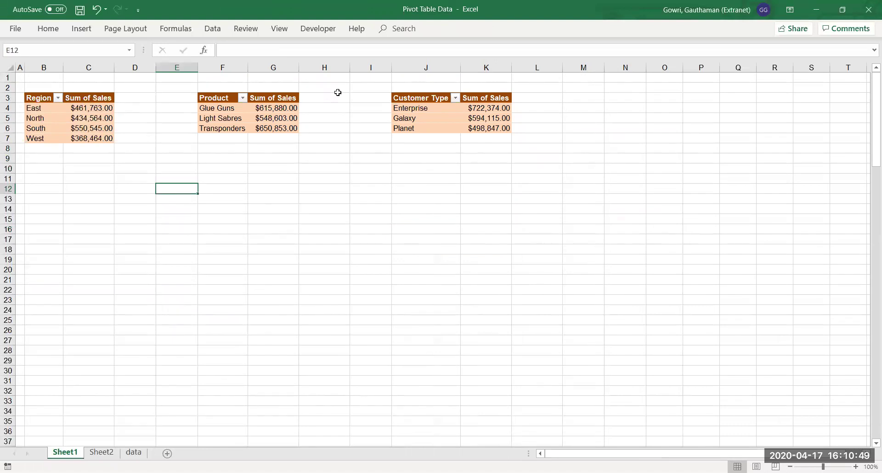
Insert a Clustered Column PivotChart based on the Region pivot table.
{"action": "left_click", "coordinate": [257, 116]}
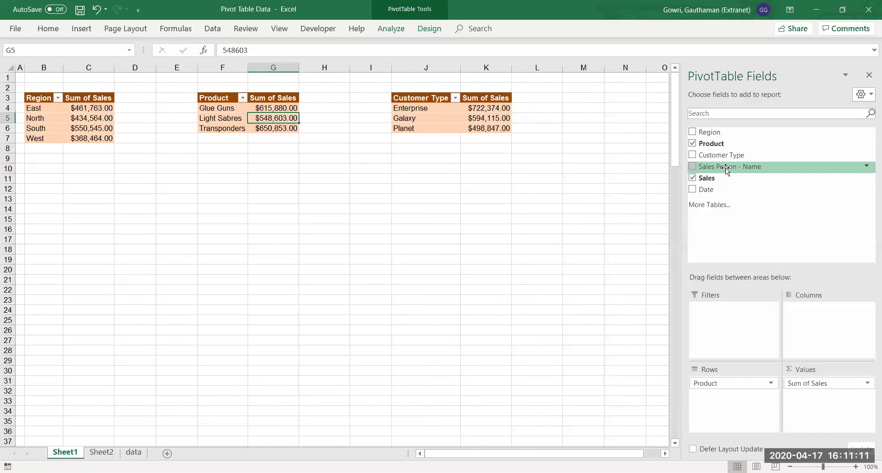
{"action": "left_click", "coordinate": [104, 117]}
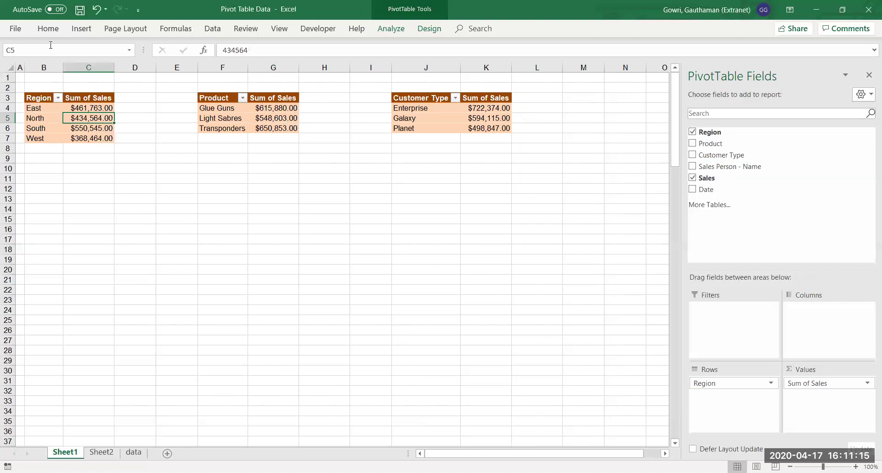
{"action": "left_click", "coordinate": [395, 34]}
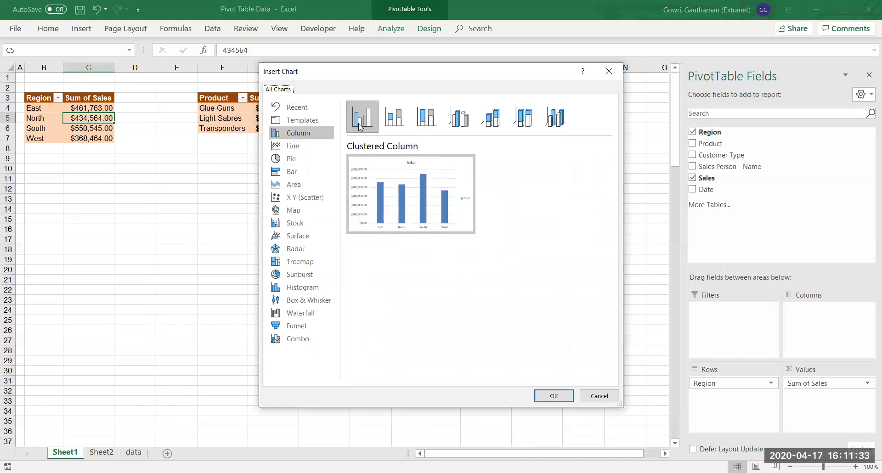
{"action": "left_click", "coordinate": [554, 396]}
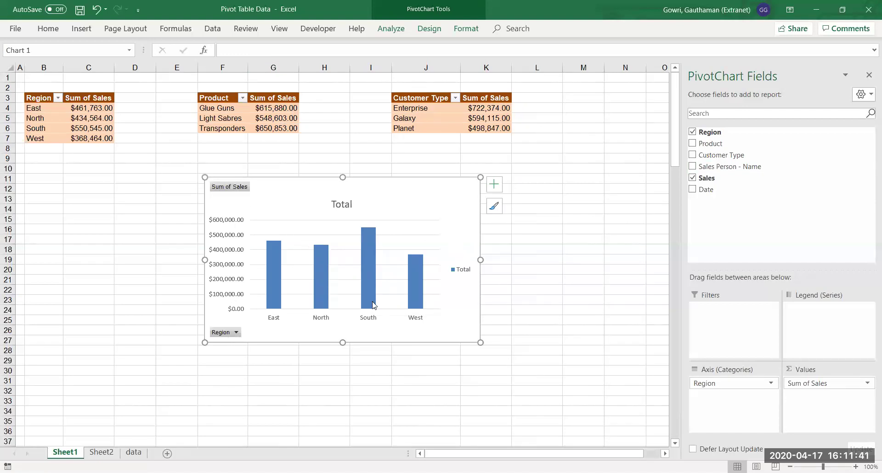
Hide all field buttons on the Region chart.
{"action": "left_click", "coordinate": [468, 275]}
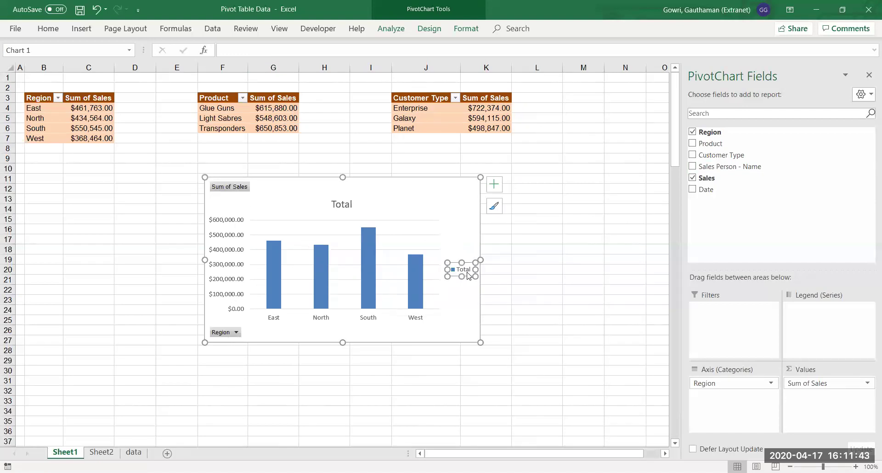
{"action": "left_click", "coordinate": [224, 258]}
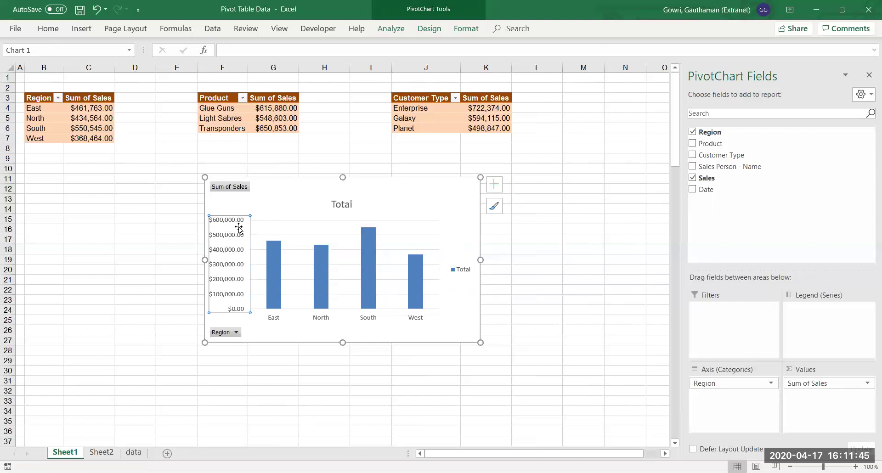
{"action": "left_click", "coordinate": [274, 202]}
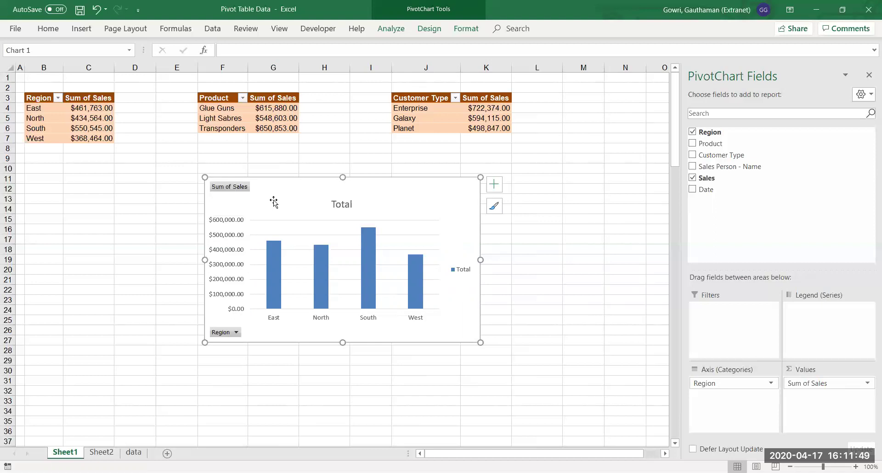
{"action": "right_click", "coordinate": [238, 189]}
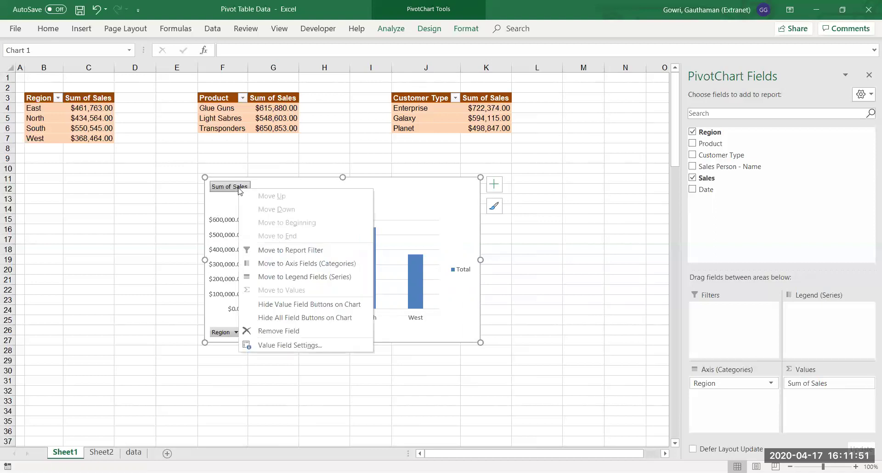
{"action": "left_click", "coordinate": [272, 318]}
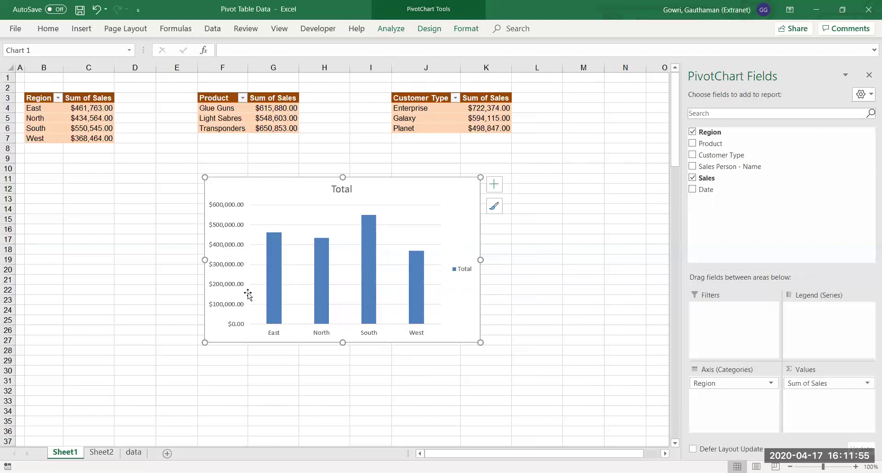
Delete the vertical value axis and the legend from the Region chart.
{"action": "left_click", "coordinate": [230, 265]}
{"action": "key", "text": "Delete"}
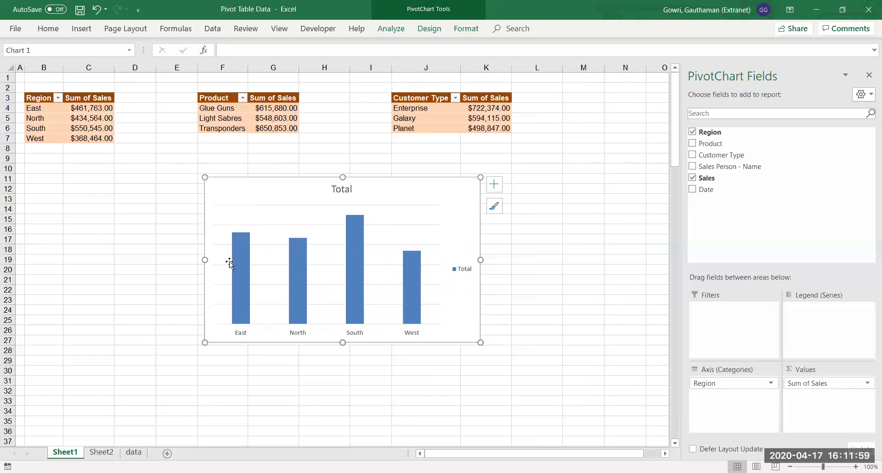
{"action": "left_click", "coordinate": [462, 273]}
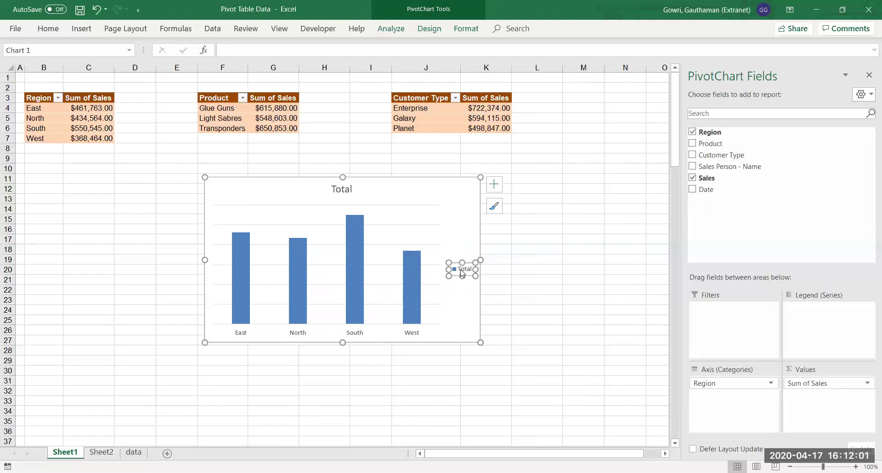
{"action": "key", "text": "Delete"}
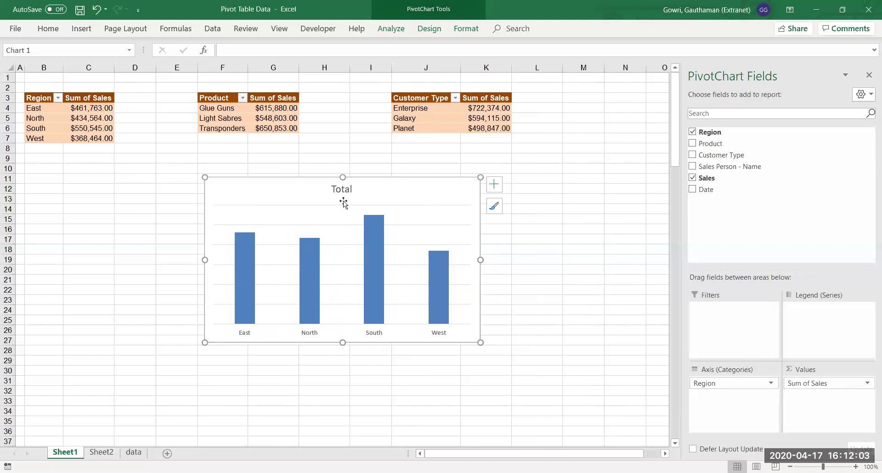
Change the chart title to "Regionwise Sales".
{"action": "left_click", "coordinate": [334, 189]}
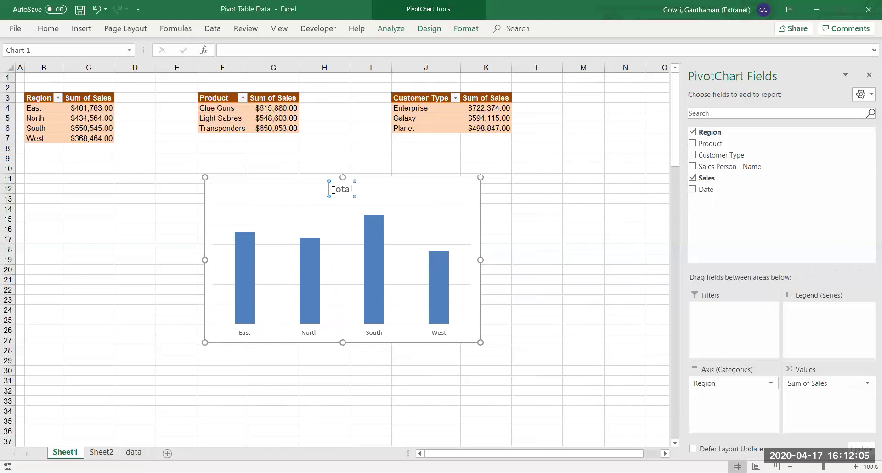
{"action": "double_click", "coordinate": [334, 190]}
{"action": "type", "text": "R"}
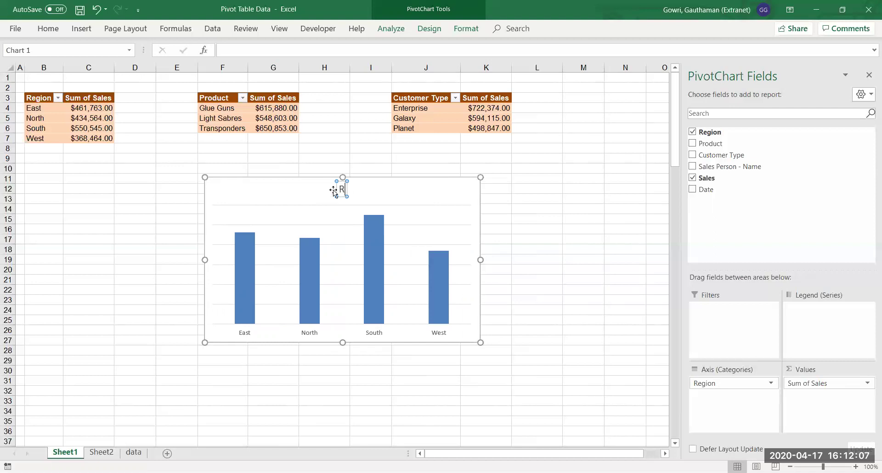
{"action": "type", "text": "egion Wise Sales"}
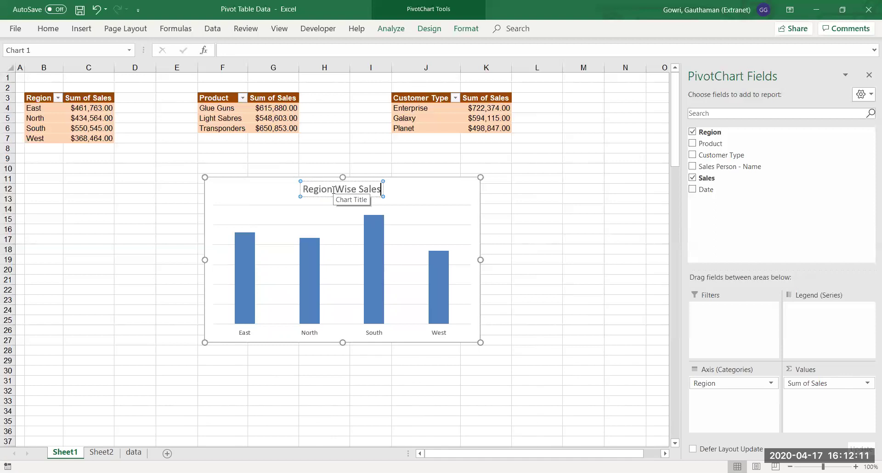
{"action": "left_click", "coordinate": [345, 188]}
{"action": "key", "text": "BackSpace"}
{"action": "key", "text": "BackSpace"}
{"action": "type", "text": "w"}
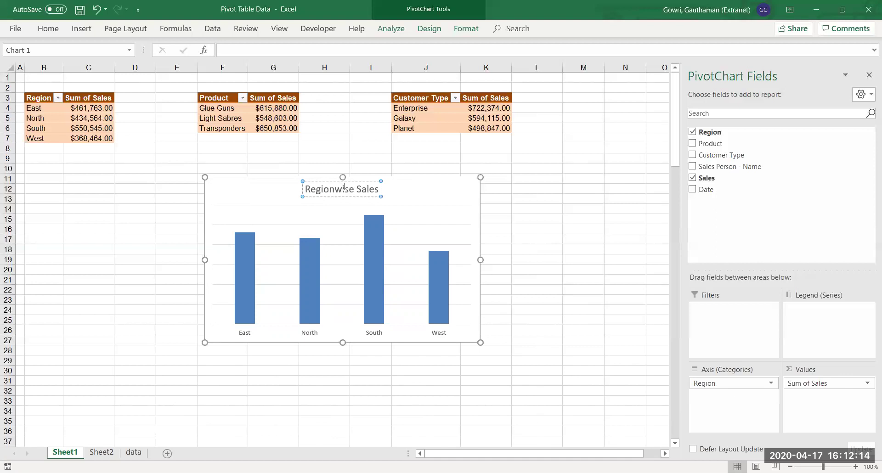
Fit the chart at a smaller size directly beneath the Region pivot table and widen column A.
{"action": "left_click", "coordinate": [561, 230]}
{"action": "left_click", "coordinate": [431, 192]}
{"action": "mouse_move", "coordinate": [431, 192]}
{"action": "left_mouse_down"}
{"action": "mouse_move", "coordinate": [276, 197]}
{"action": "mouse_move", "coordinate": [233, 179]}
{"action": "mouse_move", "coordinate": [237, 161]}
{"action": "left_mouse_up"}
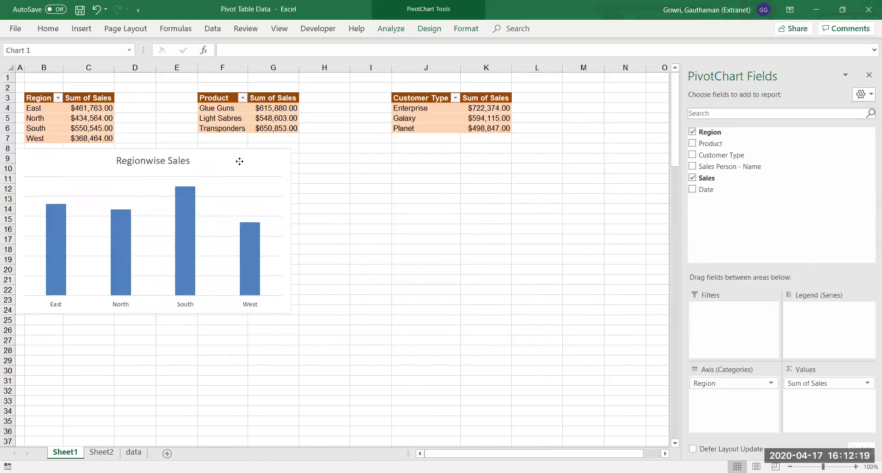
{"action": "mouse_move", "coordinate": [293, 151]}
{"action": "left_mouse_down"}
{"action": "mouse_move", "coordinate": [188, 149]}
{"action": "mouse_move", "coordinate": [201, 159]}
{"action": "mouse_move", "coordinate": [162, 164]}
{"action": "mouse_move", "coordinate": [163, 156]}
{"action": "left_mouse_up"}
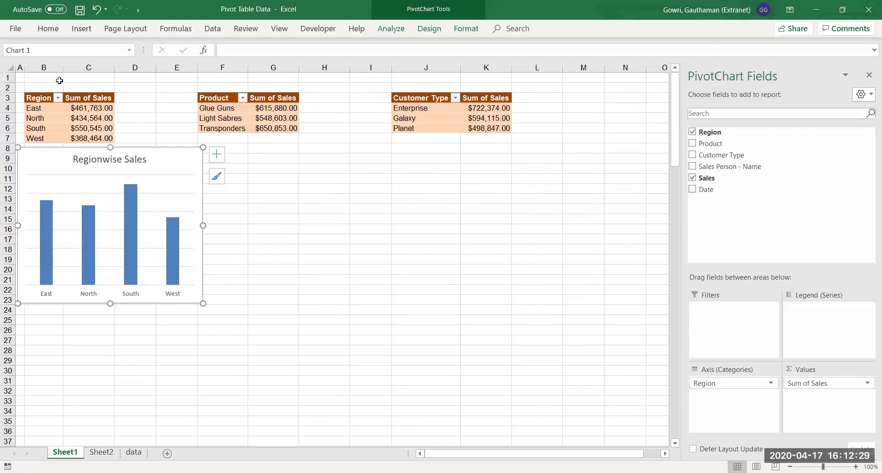
{"action": "left_click_drag", "start_coordinate": [22, 67], "coordinate": [32, 67]}
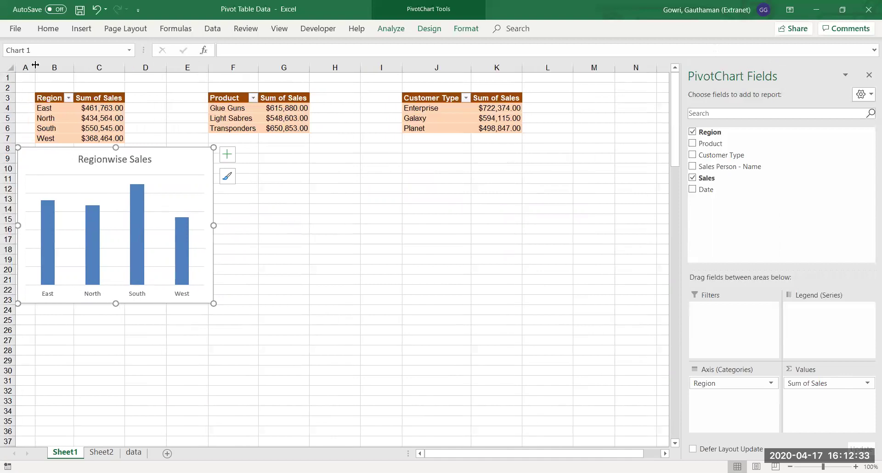
Add data labels to the columns of the Regionwise Sales chart and deselect the chart.
{"action": "right_click", "coordinate": [100, 217]}
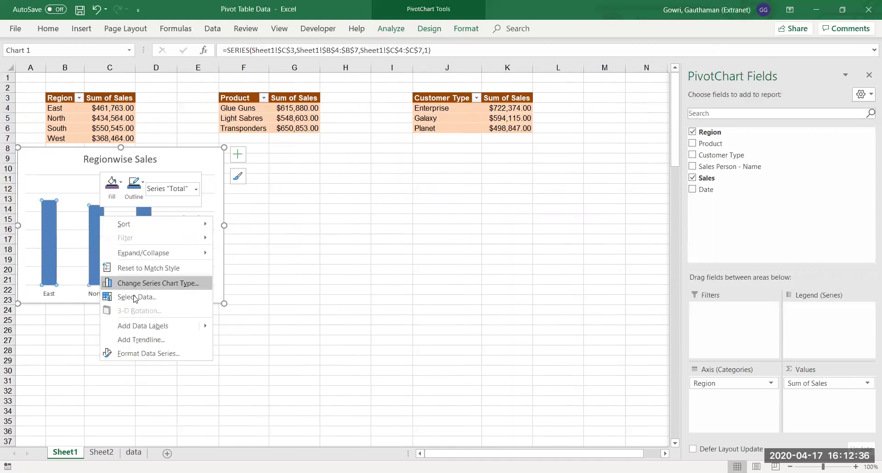
{"action": "left_click", "coordinate": [141, 327]}
{"action": "left_click", "coordinate": [196, 361]}
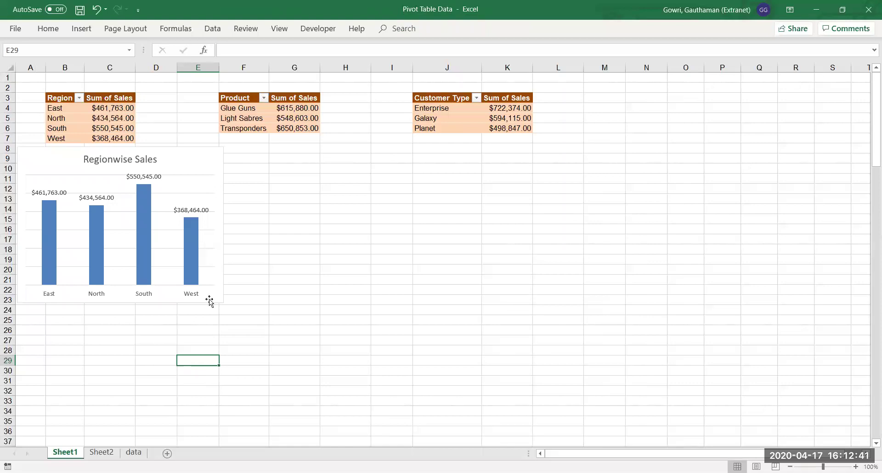
Widen column D and narrow the Regionwise Sales chart so it ends within column E, then deselect it.
{"action": "left_click", "coordinate": [187, 171]}
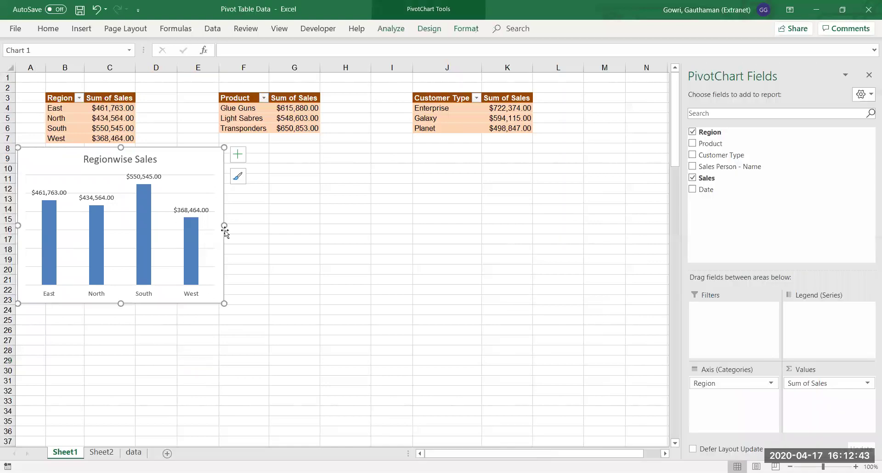
{"action": "left_click_drag", "start_coordinate": [224, 225], "coordinate": [213, 224]}
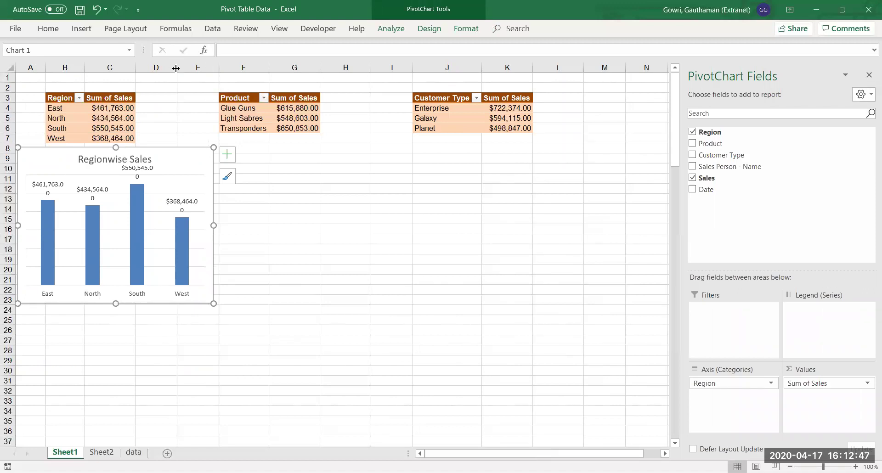
{"action": "left_click_drag", "start_coordinate": [177, 68], "coordinate": [194, 68]}
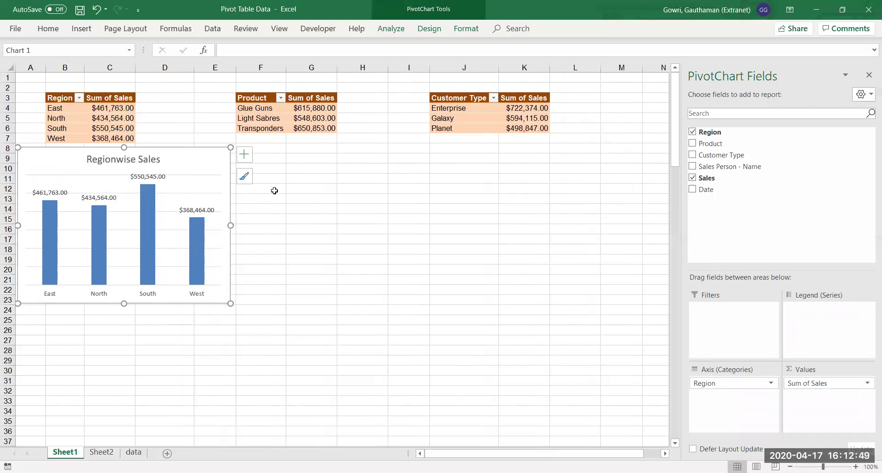
{"action": "left_click_drag", "start_coordinate": [231, 225], "coordinate": [212, 226]}
{"action": "left_click", "coordinate": [247, 243]}
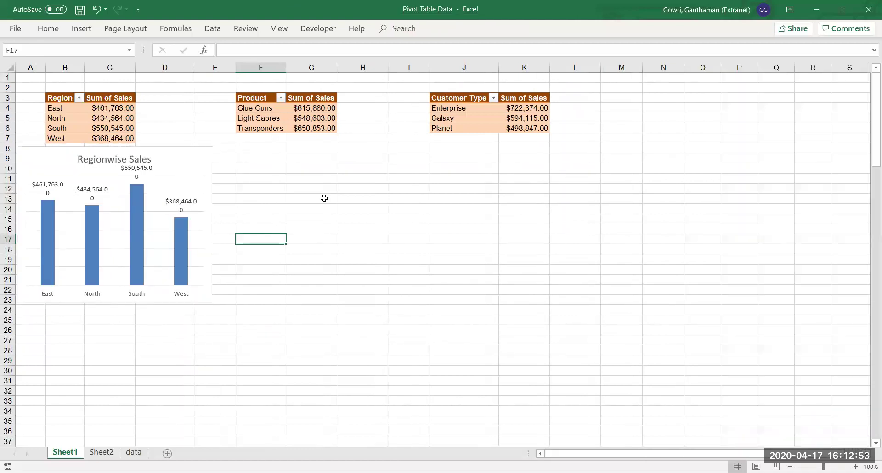
Insert a pie pivot chart based on the Product pivot table.
{"action": "left_click", "coordinate": [273, 110]}
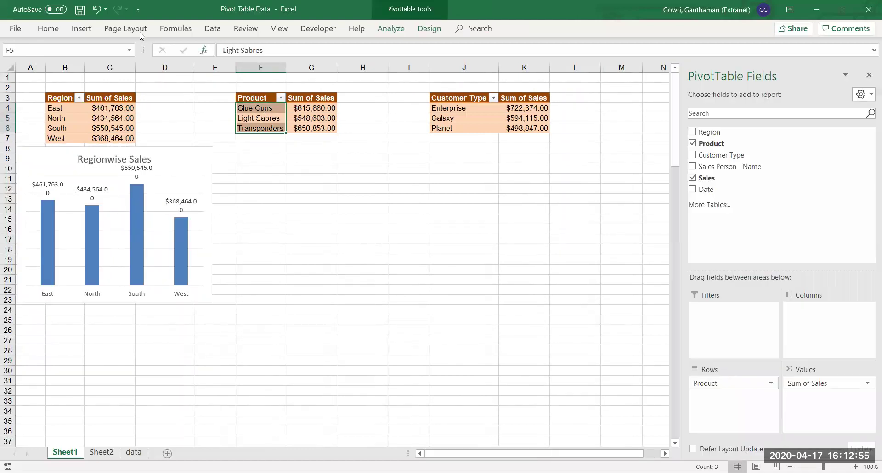
{"action": "left_click", "coordinate": [391, 29]}
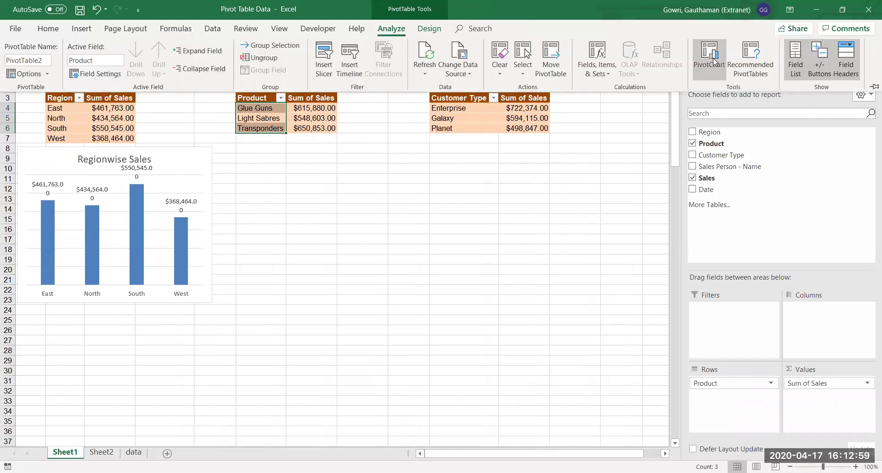
{"action": "left_click", "coordinate": [714, 59]}
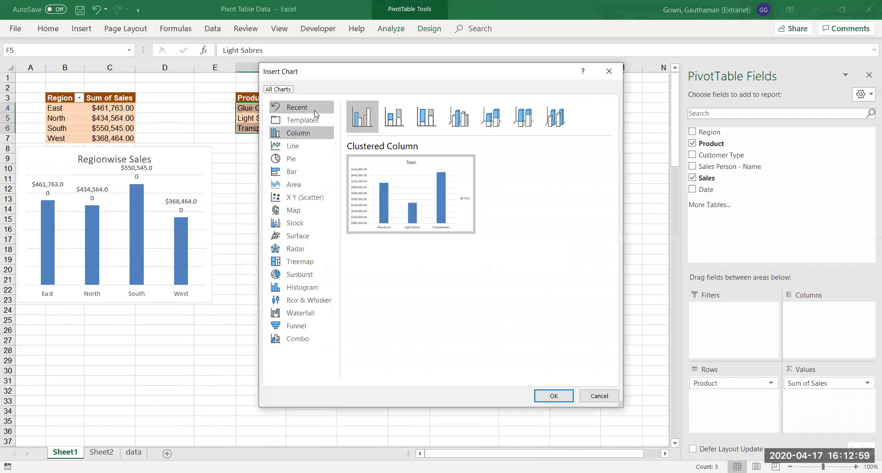
{"action": "left_click", "coordinate": [305, 155]}
{"action": "left_click", "coordinate": [546, 395]}
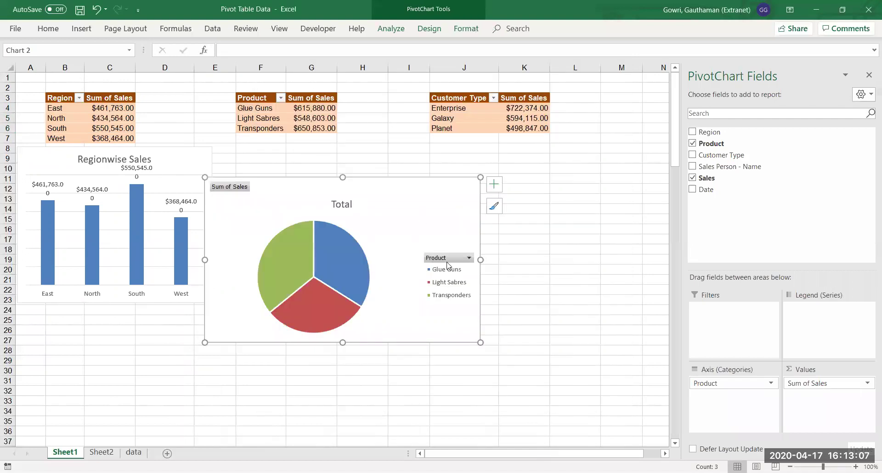
Hide all field buttons on the Product pie chart and delete its legend.
{"action": "right_click", "coordinate": [449, 260]}
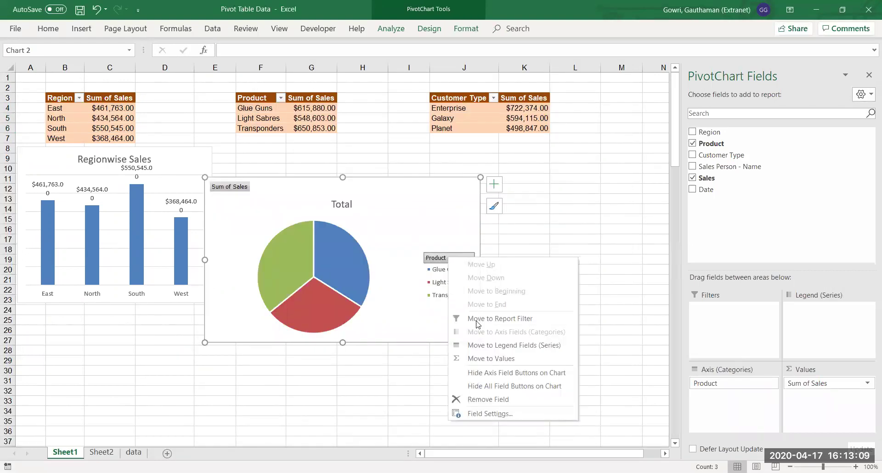
{"action": "left_click", "coordinate": [484, 388]}
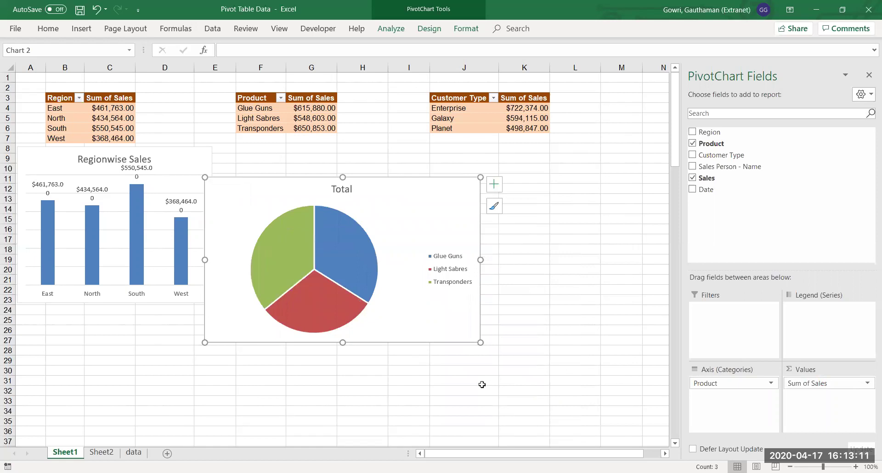
{"action": "left_click", "coordinate": [441, 271]}
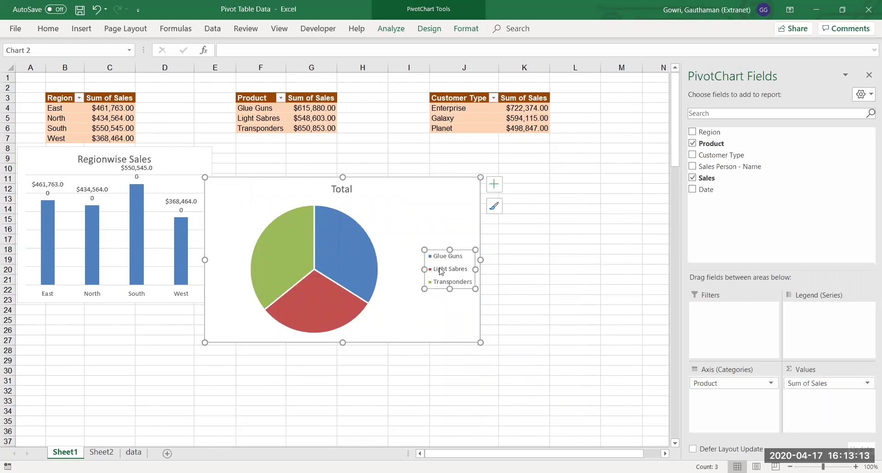
{"action": "key", "text": "Delete"}
Change the pie chart's title to "Productwise Sales".
{"action": "left_click", "coordinate": [341, 187]}
{"action": "left_click", "coordinate": [342, 187]}
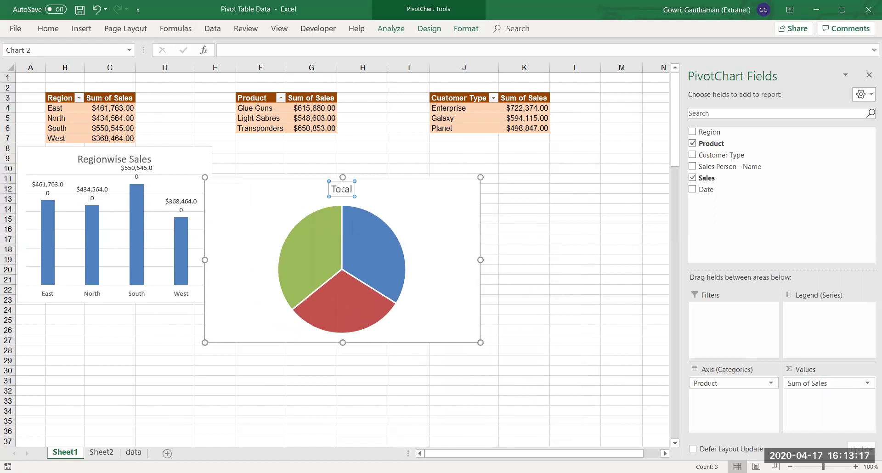
{"action": "double_click", "coordinate": [342, 187]}
{"action": "type", "text": "Product"}
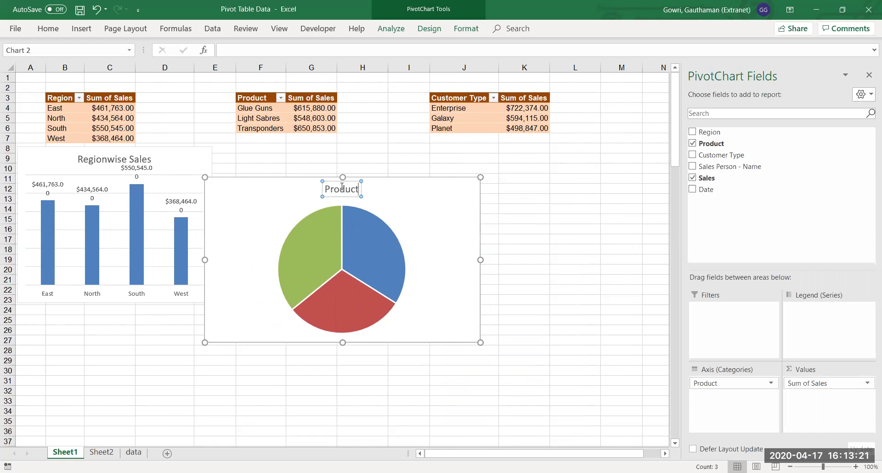
{"action": "type", "text": "wise"}
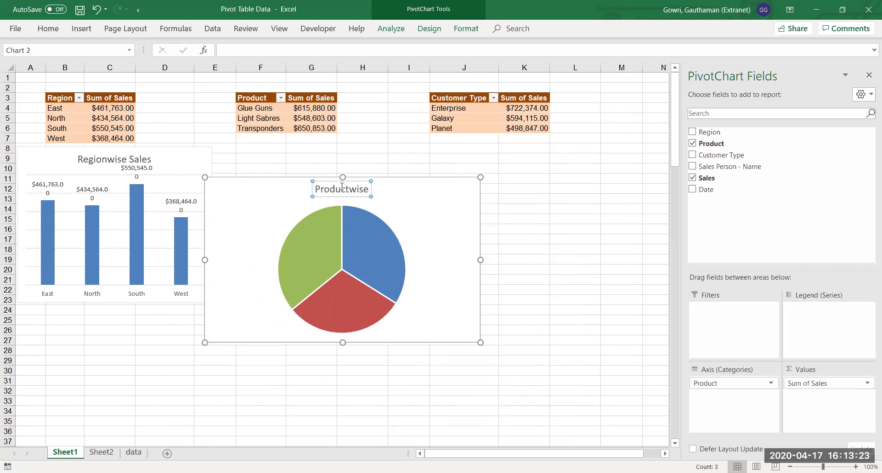
{"action": "type", "text": " Sales"}
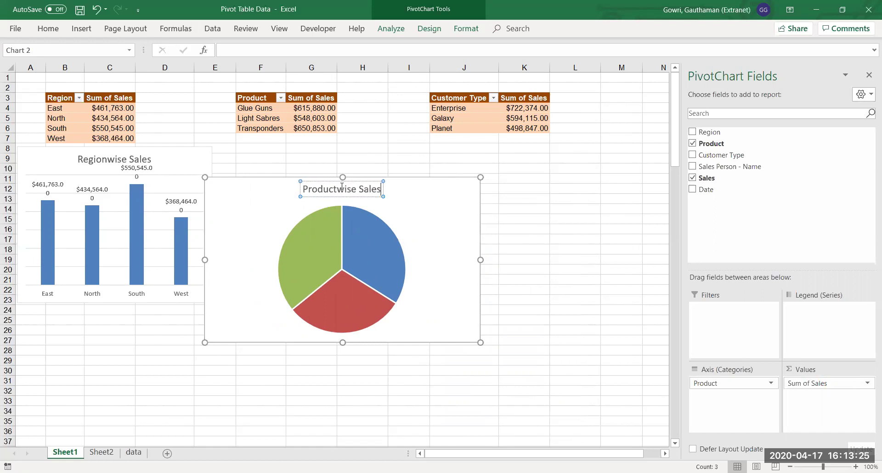
Add data labels to the pie slices, showing category name and percentage instead of value.
{"action": "right_click", "coordinate": [360, 254]}
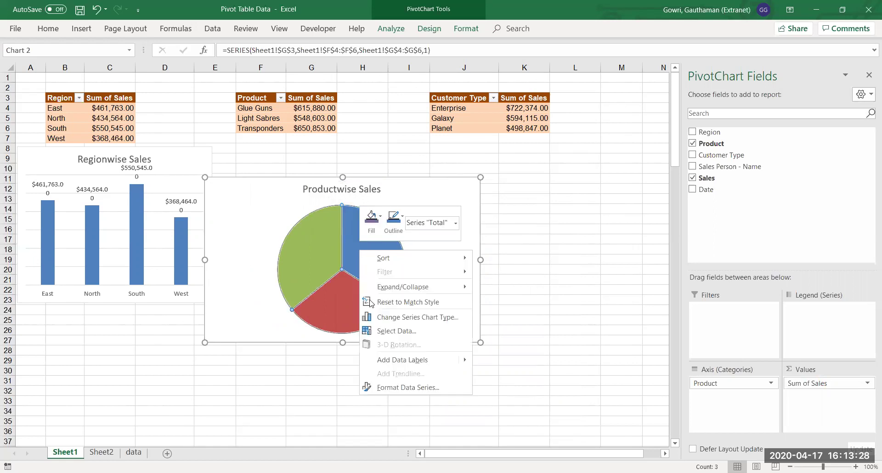
{"action": "left_click", "coordinate": [396, 360]}
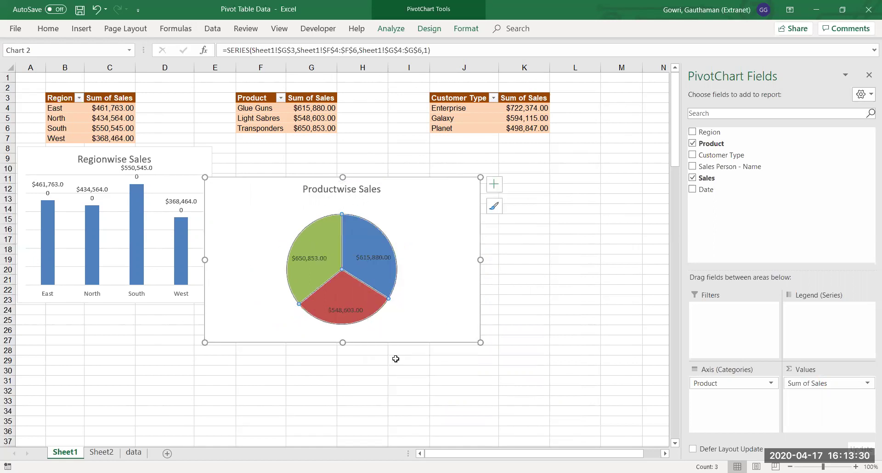
{"action": "left_click", "coordinate": [385, 258]}
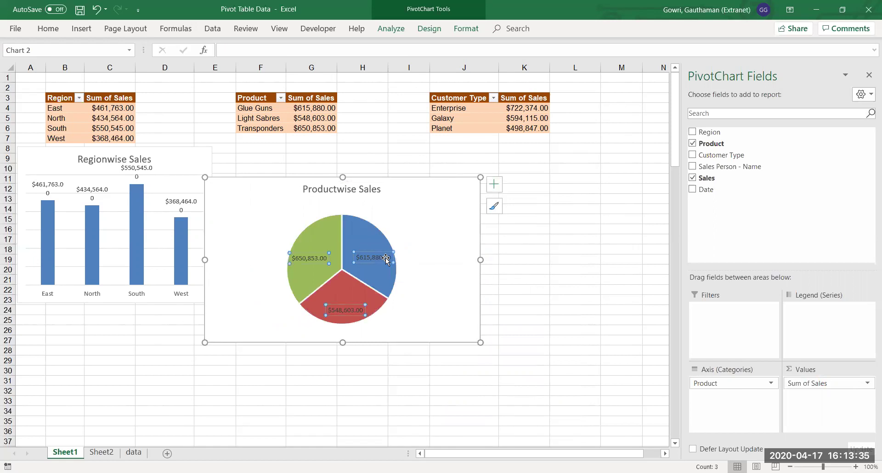
{"action": "right_click", "coordinate": [386, 259]}
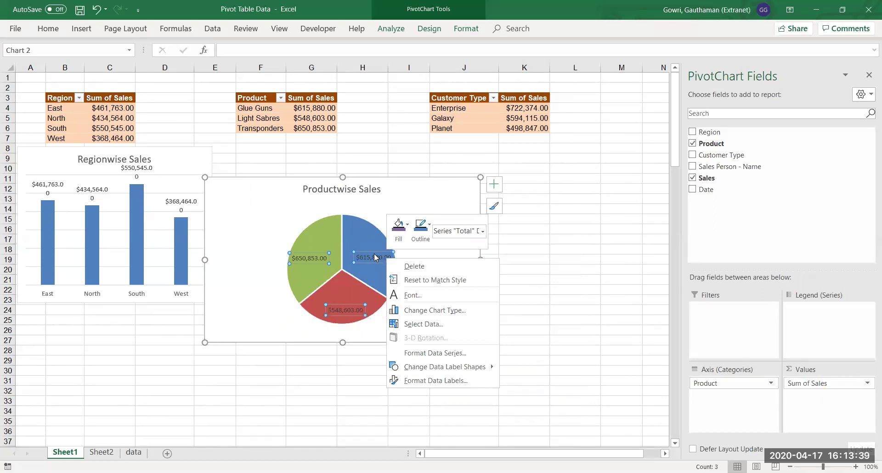
{"action": "left_click", "coordinate": [412, 380]}
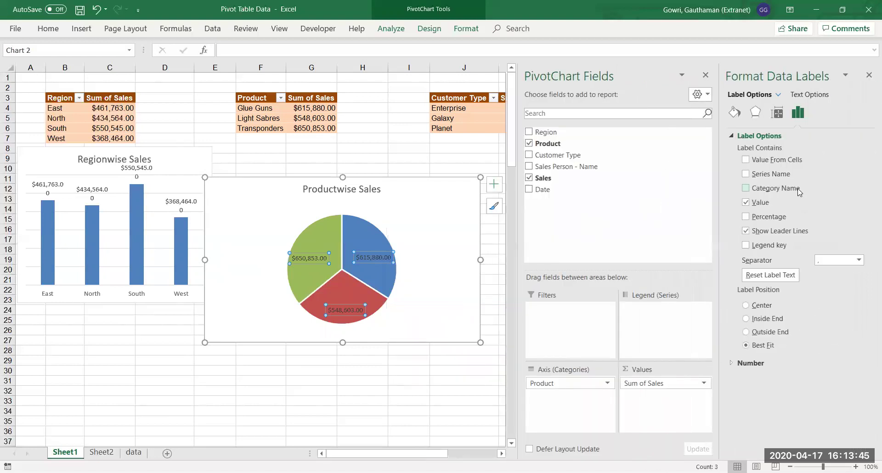
{"action": "left_click", "coordinate": [753, 190]}
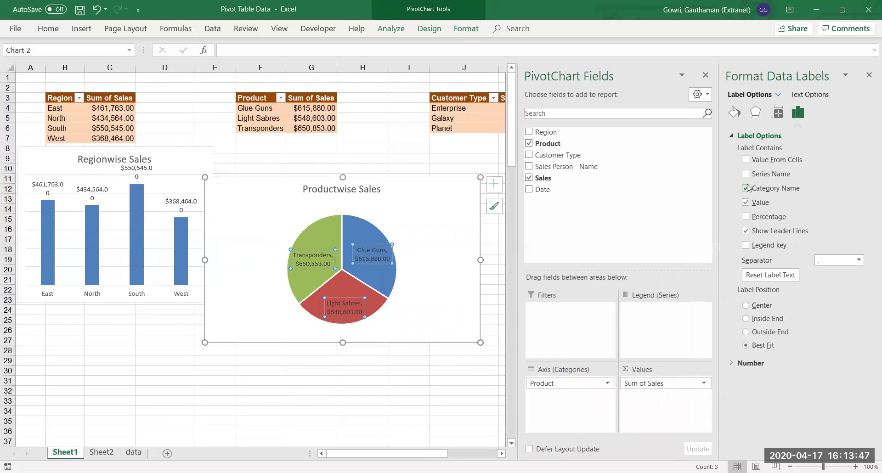
{"action": "left_click", "coordinate": [746, 218]}
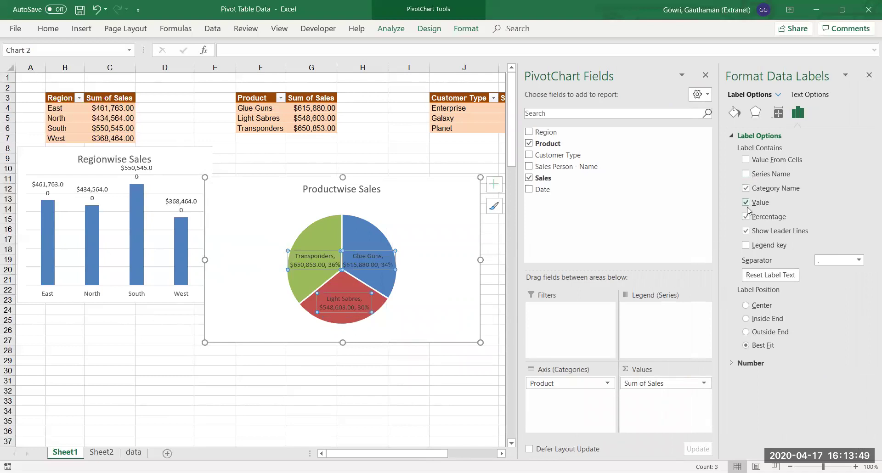
{"action": "left_click", "coordinate": [747, 203]}
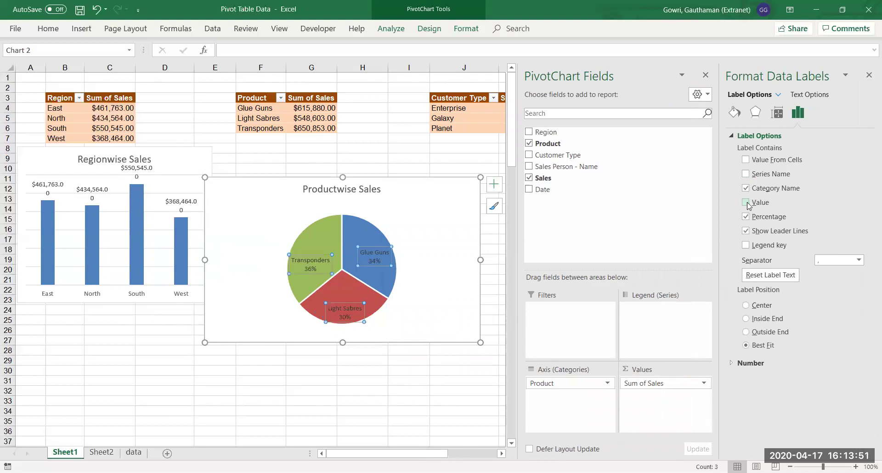
{"action": "left_click", "coordinate": [869, 75]}
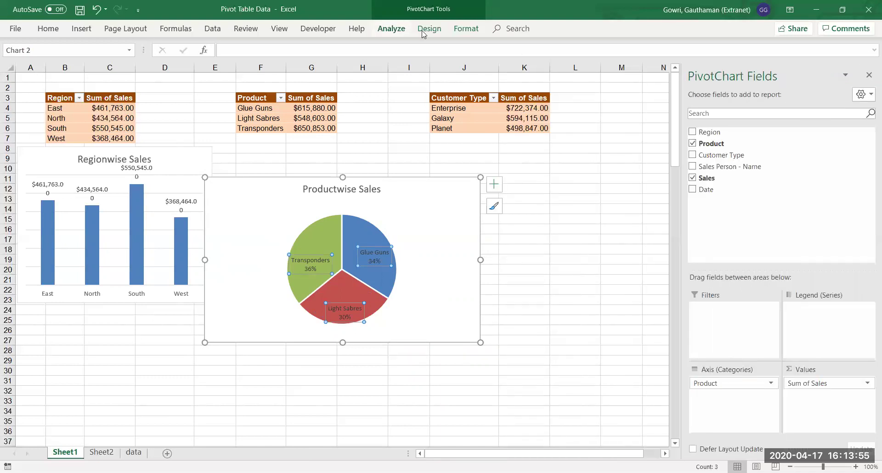
Apply the chart style with shaded slices, bold white labels and an uppercase title to the pie chart, and delete the legend it adds.
{"action": "left_click", "coordinate": [455, 32]}
{"action": "left_click", "coordinate": [431, 29]}
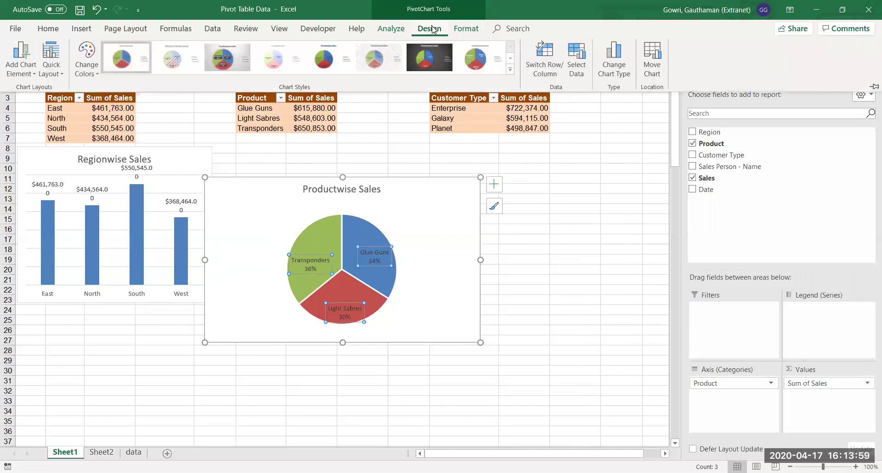
{"action": "left_click", "coordinate": [433, 61]}
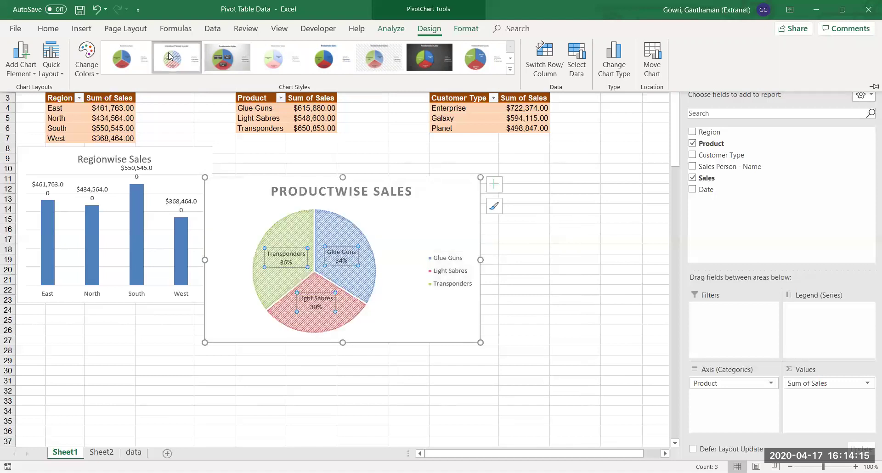
{"action": "left_click", "coordinate": [116, 60]}
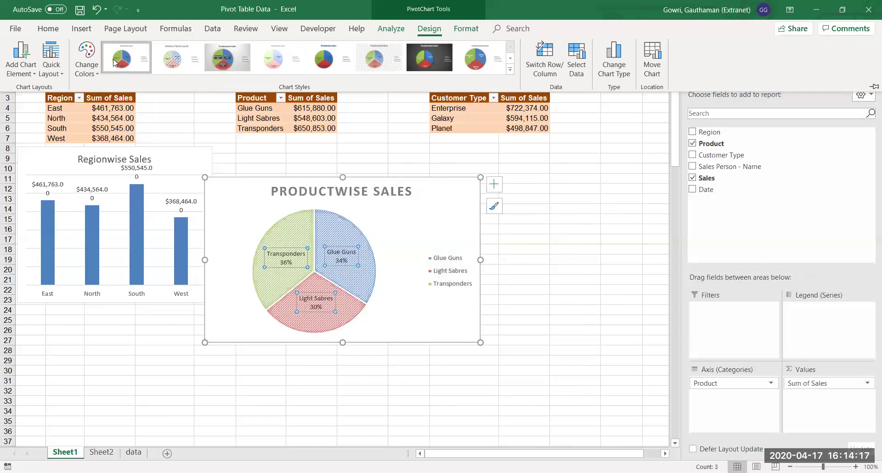
{"action": "left_click", "coordinate": [234, 63]}
{"action": "left_click", "coordinate": [488, 66]}
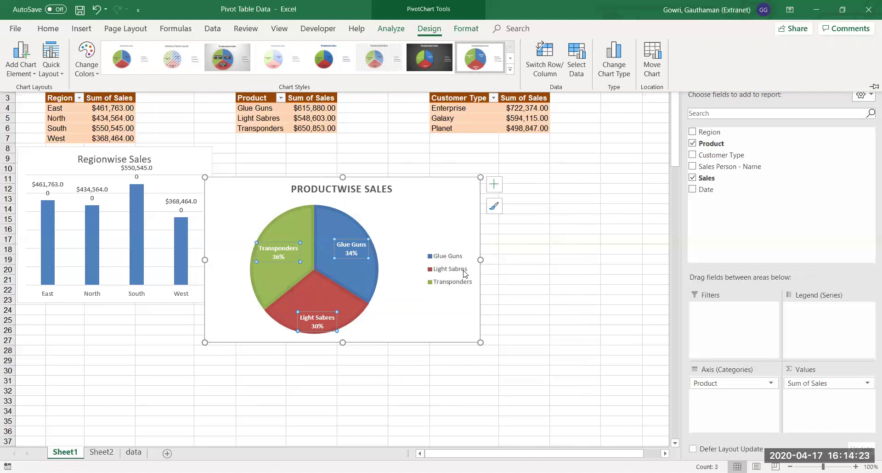
{"action": "left_click", "coordinate": [450, 274]}
{"action": "key", "text": "Delete"}
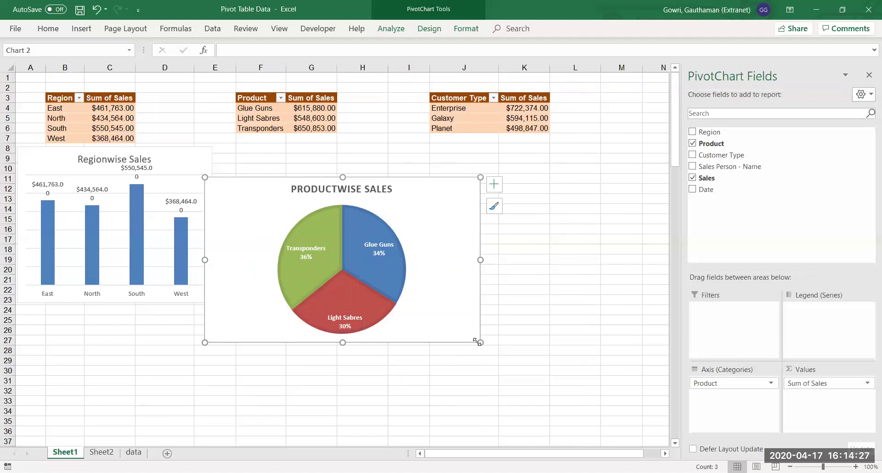
Shrink the Productwise Sales chart and place it beneath the Product pivot table, matching the height of the adjacent Regionwise Sales chart.
{"action": "left_click_drag", "start_coordinate": [480, 343], "coordinate": [381, 321]}
{"action": "left_click_drag", "start_coordinate": [338, 198], "coordinate": [349, 168]}
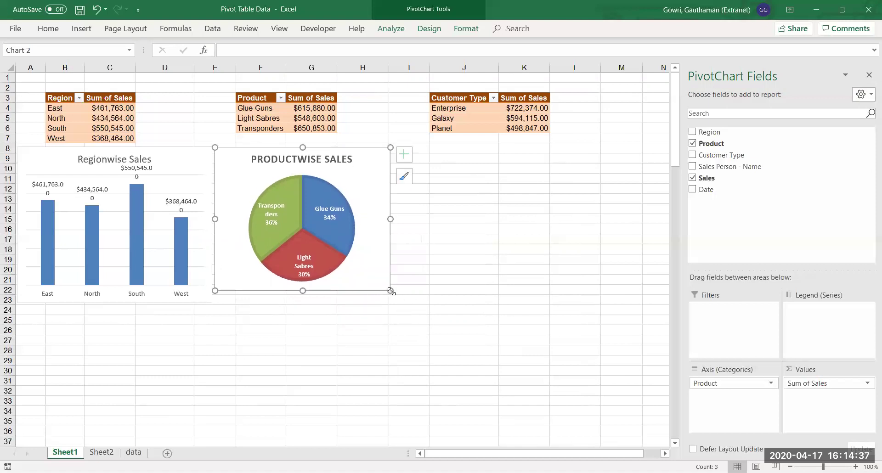
{"action": "left_click_drag", "start_coordinate": [391, 290], "coordinate": [391, 302]}
{"action": "left_click", "coordinate": [450, 251]}
Insert a clustered bar pivot chart based on the Customer Type pivot table.
{"action": "left_click", "coordinate": [467, 121]}
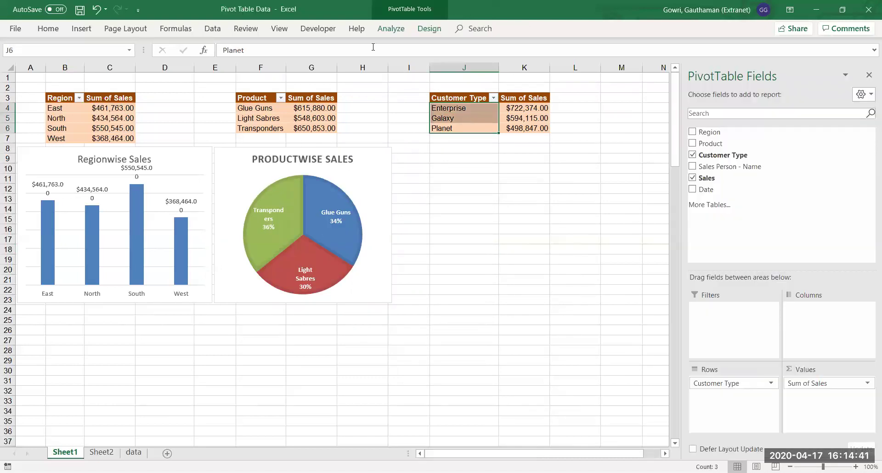
{"action": "left_click", "coordinate": [391, 28]}
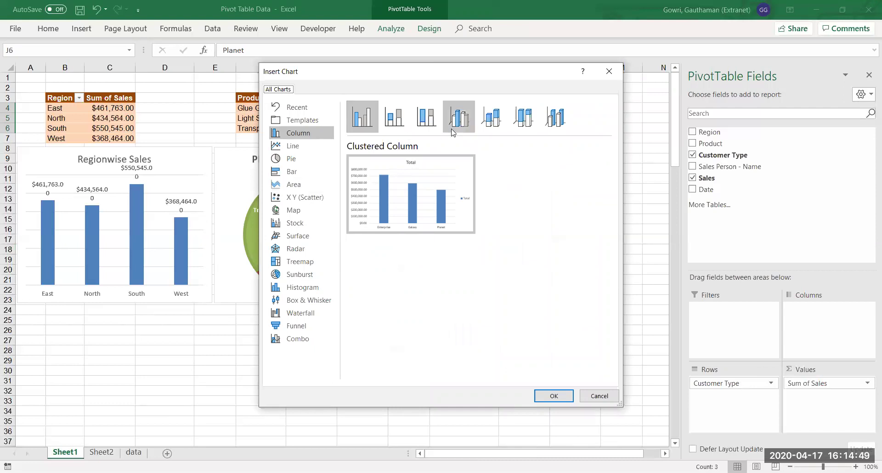
{"action": "left_click", "coordinate": [318, 175]}
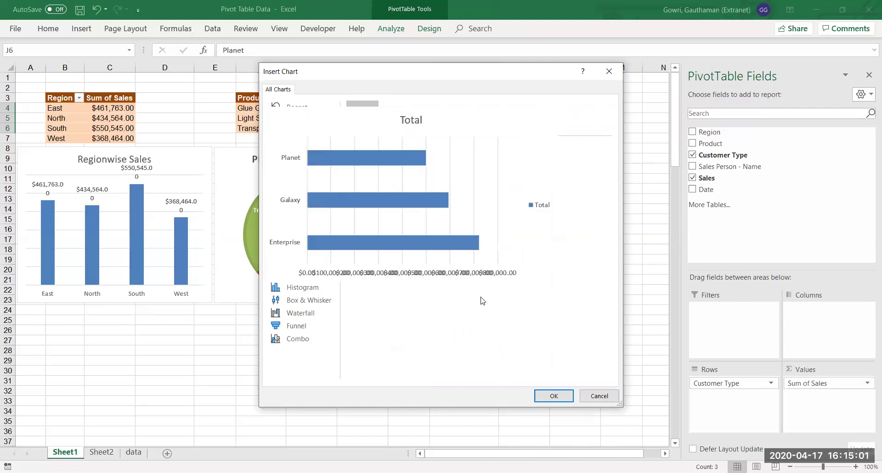
{"action": "left_click", "coordinate": [564, 400]}
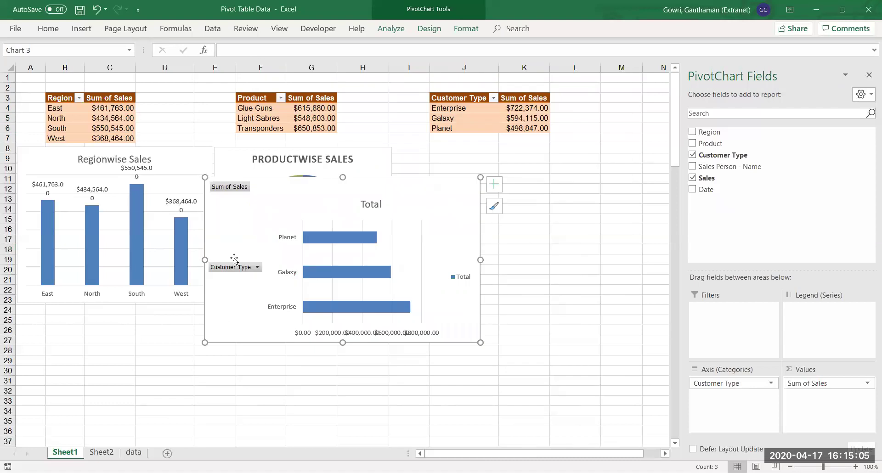
Hide all field buttons on the Customer Type bar chart and delete its legend.
{"action": "right_click", "coordinate": [235, 271]}
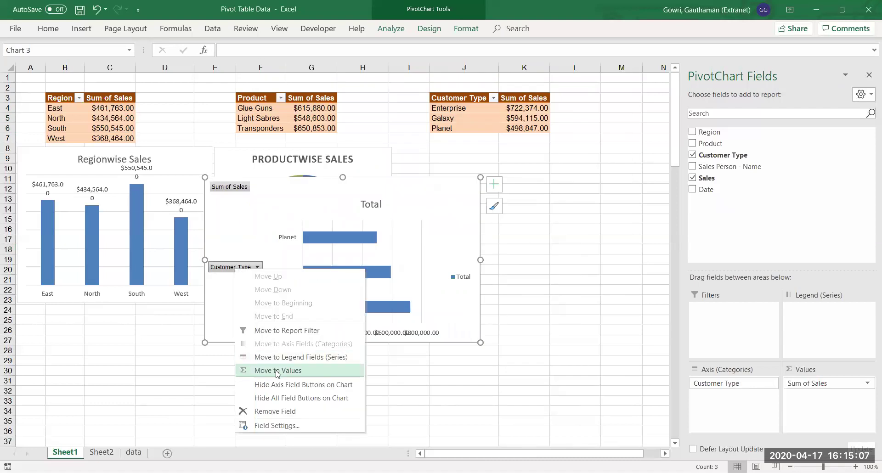
{"action": "left_click", "coordinate": [282, 398]}
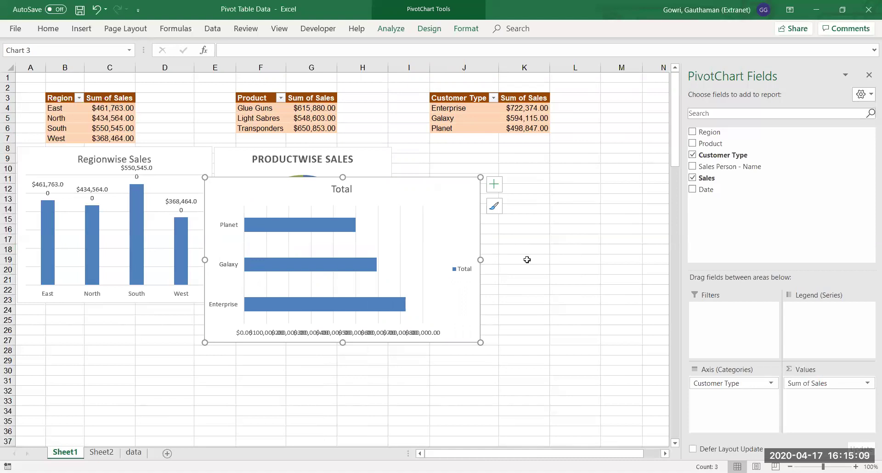
{"action": "left_click", "coordinate": [467, 271]}
{"action": "key", "text": "Delete"}
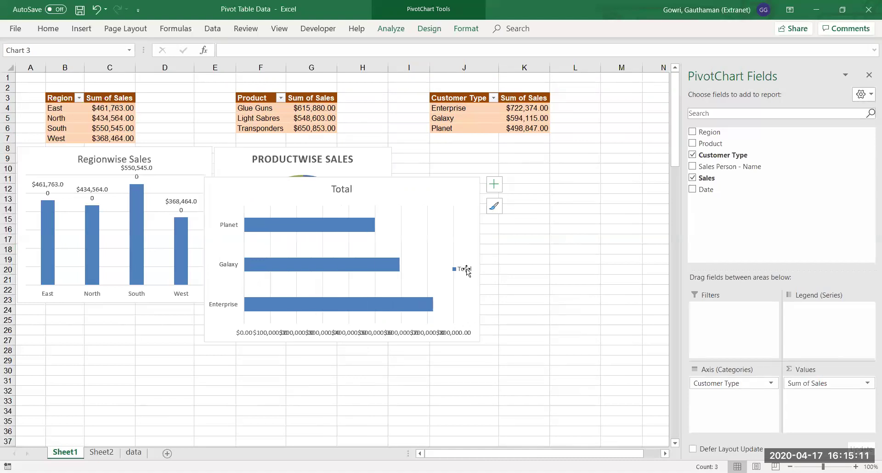
Place the Customer Type bar chart beneath its pivot table, beside the Productwise Sales chart, and shrink it to about the same height.
{"action": "left_click_drag", "start_coordinate": [391, 189], "coordinate": [614, 155]}
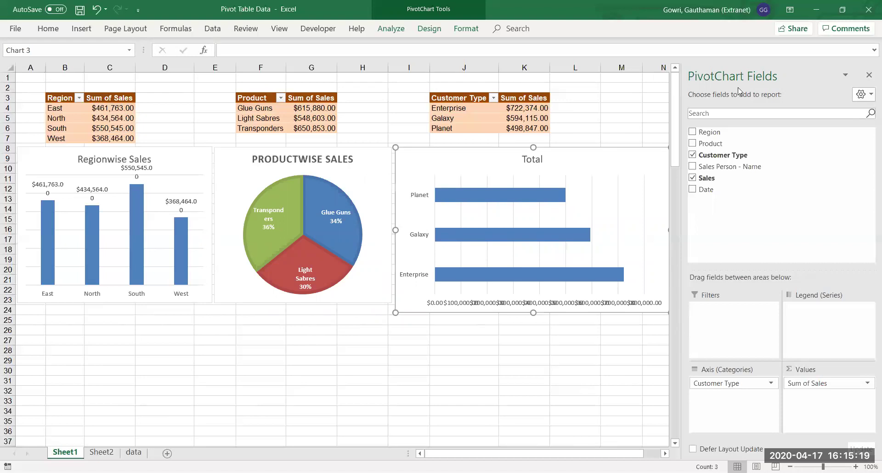
{"action": "left_click", "coordinate": [566, 370]}
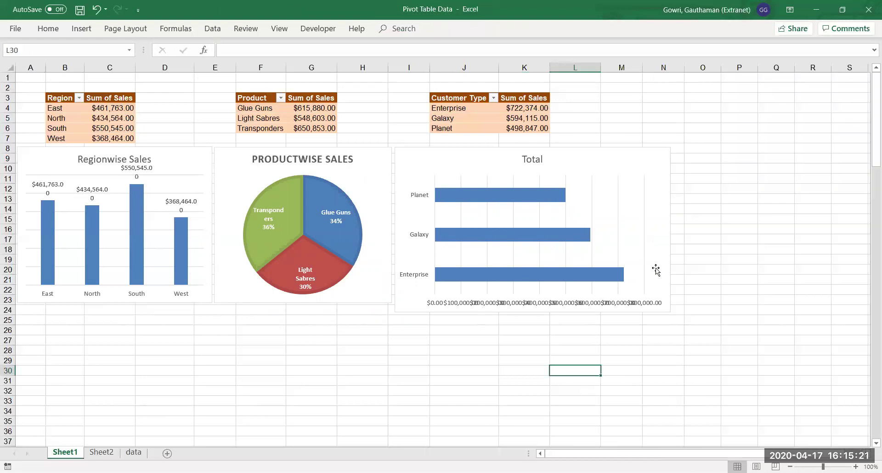
{"action": "left_click", "coordinate": [668, 302]}
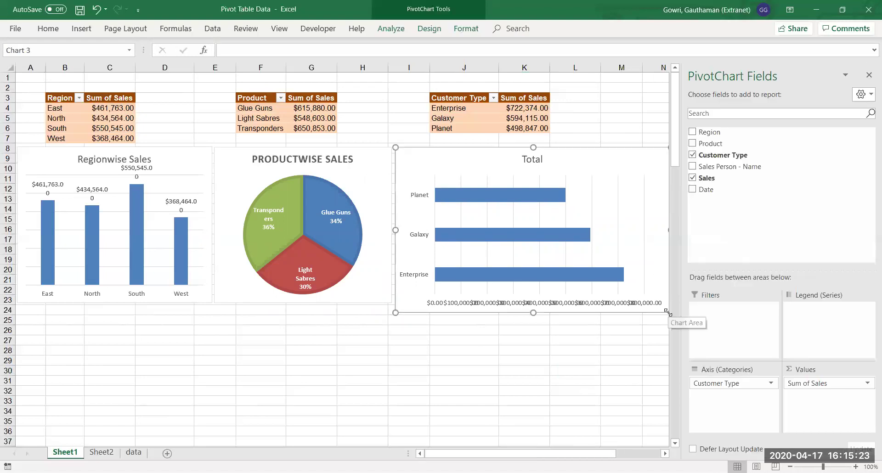
{"action": "left_click_drag", "start_coordinate": [654, 309], "coordinate": [577, 306]}
{"action": "left_click", "coordinate": [457, 385]}
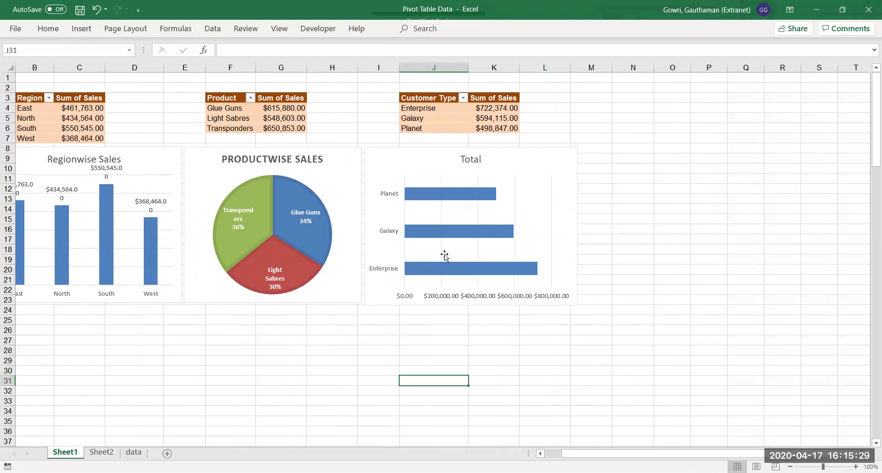
Change the bar chart's title to "Customer Type Sales".
{"action": "left_click", "coordinate": [465, 160]}
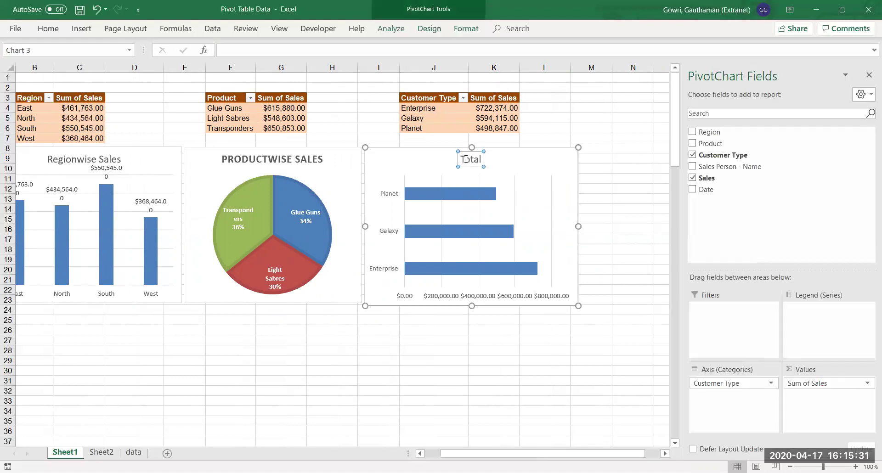
{"action": "double_click", "coordinate": [465, 159]}
{"action": "type", "text": "Cut"}
{"action": "type", "text": "o"}
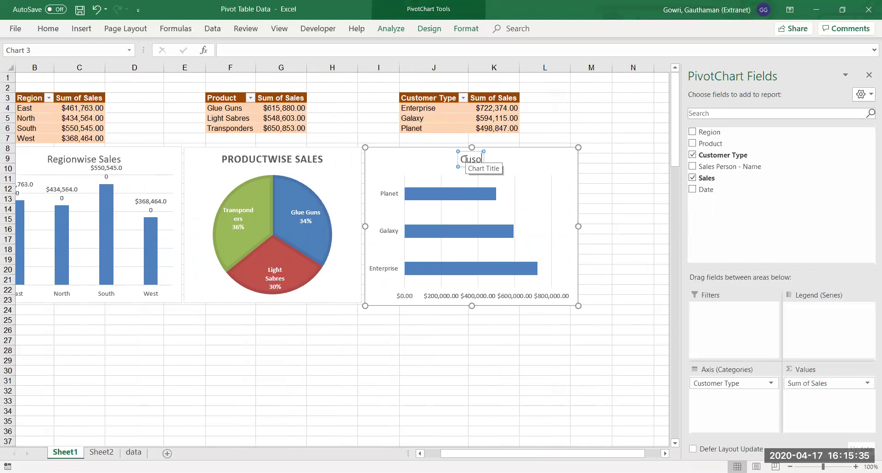
{"action": "key", "text": "BackSpace"}
{"action": "type", "text": "tomer"}
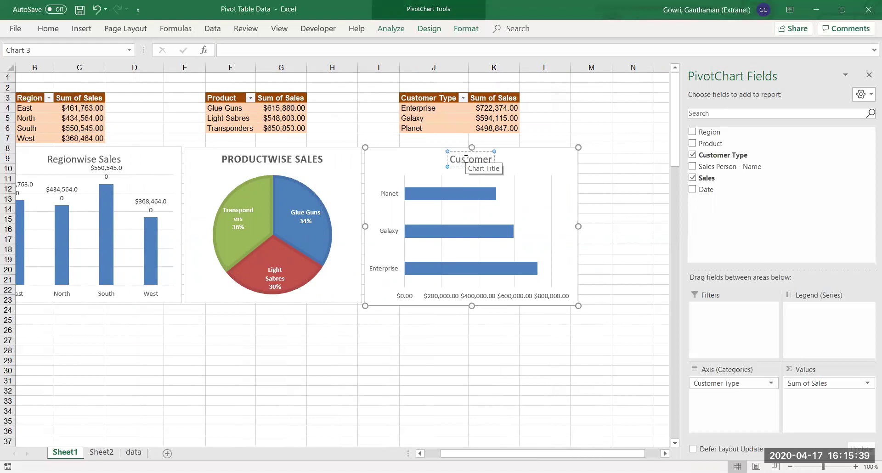
{"action": "type", "text": " Type"}
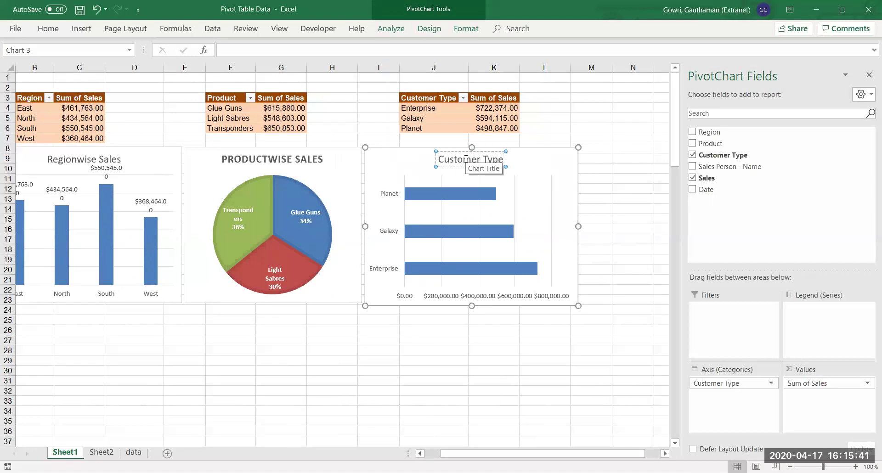
{"action": "type", "text": " Sales"}
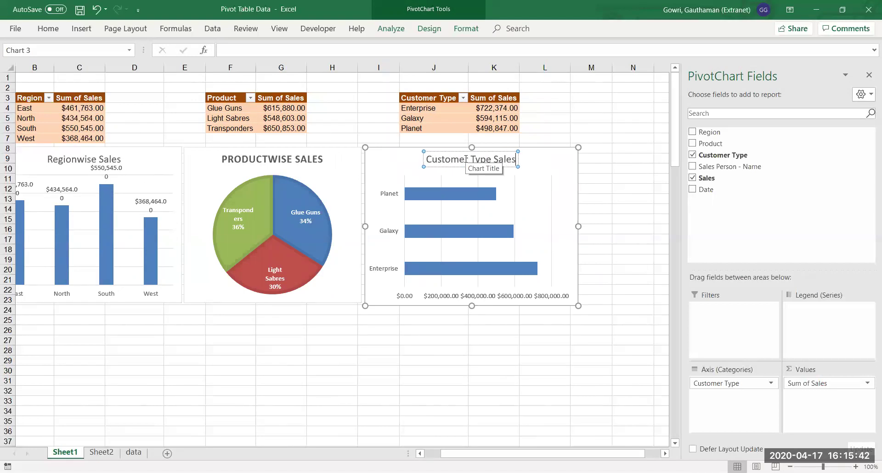
{"action": "left_click", "coordinate": [358, 384]}
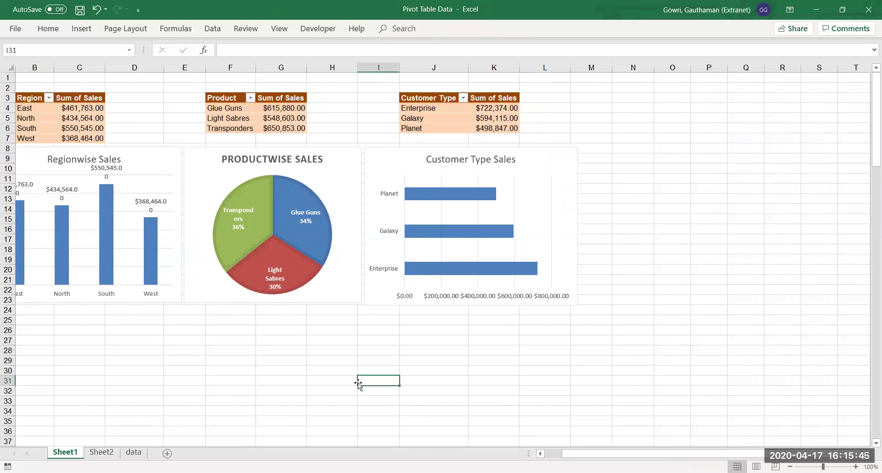
Turn off the gridlines on the report sheet.
{"action": "key", "text": "Left"}
{"action": "key", "text": "Left"}
{"action": "key", "text": "Left"}
{"action": "key", "text": "Left"}
{"action": "key", "text": "Left"}
{"action": "key", "text": "Left"}
{"action": "key", "text": "Left"}
{"action": "key", "text": "Left"}
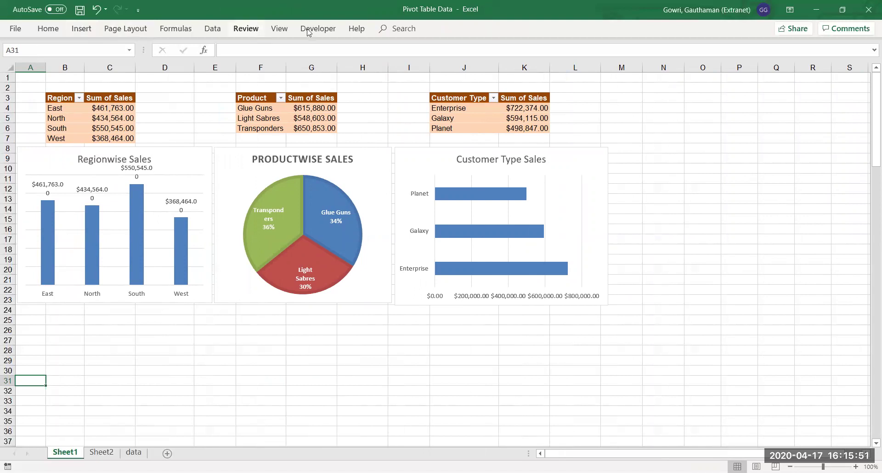
{"action": "left_click", "coordinate": [281, 28]}
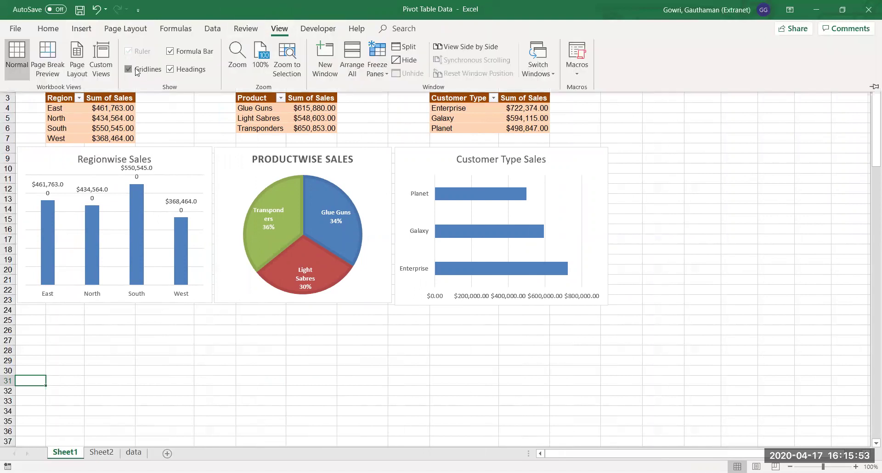
{"action": "left_click", "coordinate": [177, 346]}
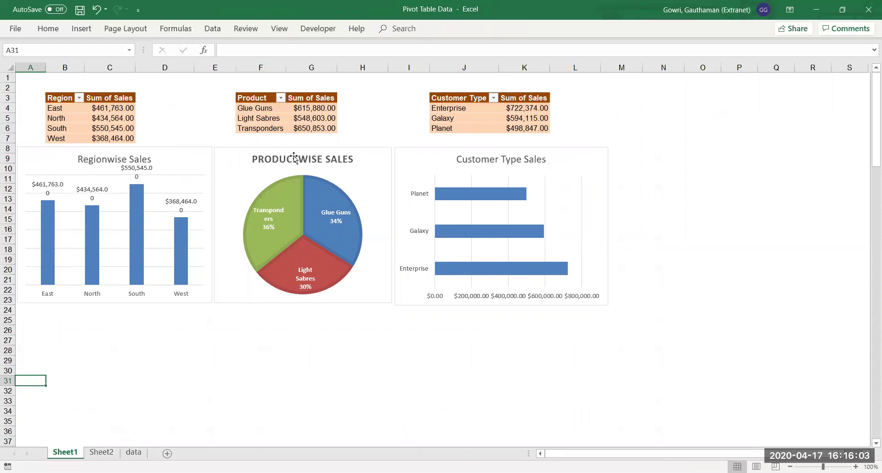
Insert a Sales Person - Name slicer for the Region pivot table and place it beside the Customer Type pivot table.
{"action": "left_click", "coordinate": [111, 128]}
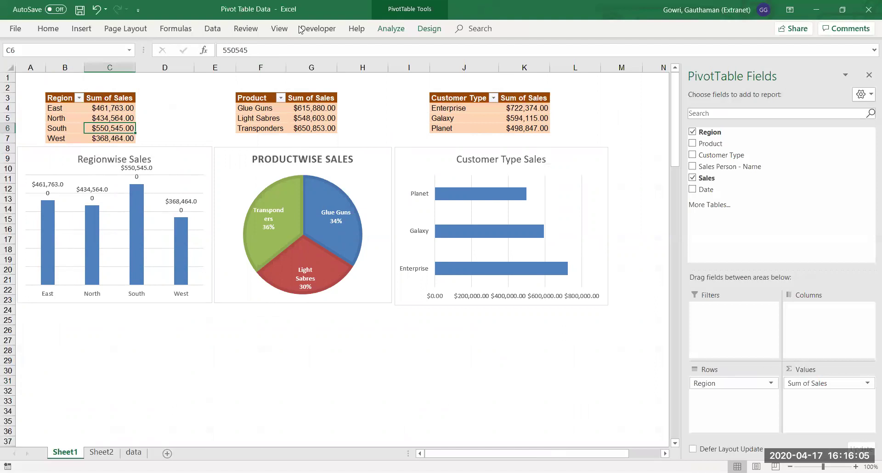
{"action": "left_click", "coordinate": [391, 29]}
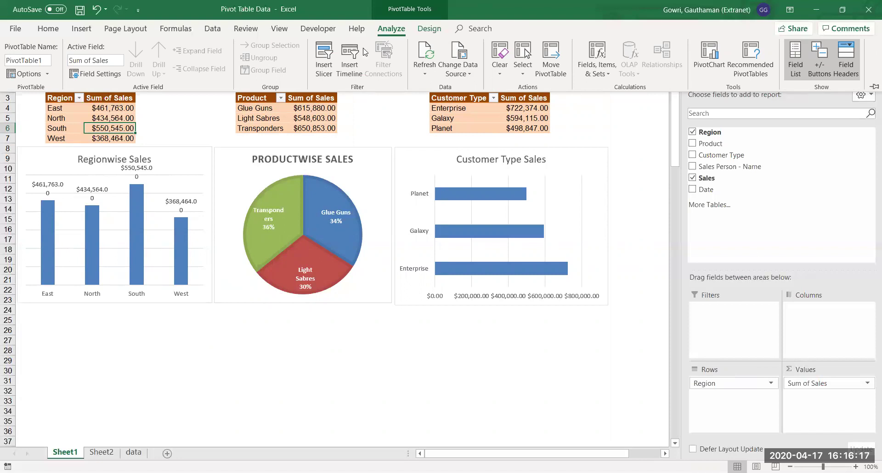
{"action": "left_click", "coordinate": [325, 68]}
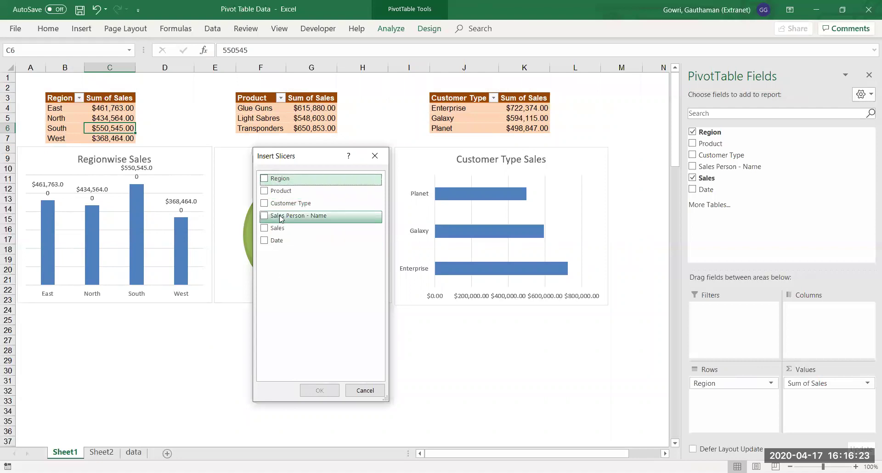
{"action": "left_click", "coordinate": [265, 216]}
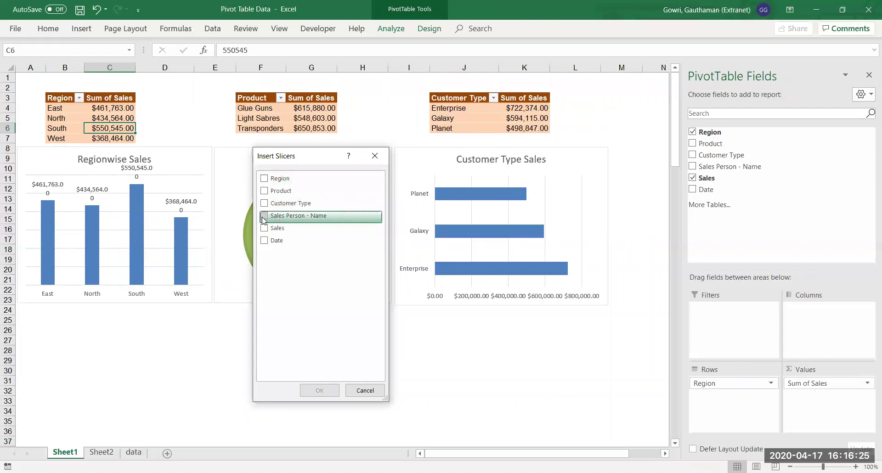
{"action": "left_click", "coordinate": [319, 391]}
{"action": "left_click_drag", "start_coordinate": [340, 192], "coordinate": [672, 96]}
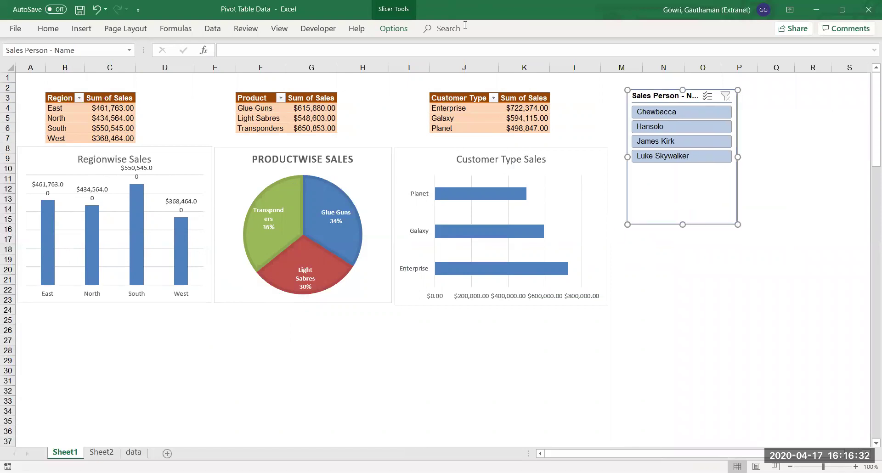
Apply the light orange style to the Sales Person slicer and reduce its height to fit the four names.
{"action": "left_click", "coordinate": [388, 28]}
{"action": "left_click", "coordinate": [271, 64]}
{"action": "left_click", "coordinate": [347, 69]}
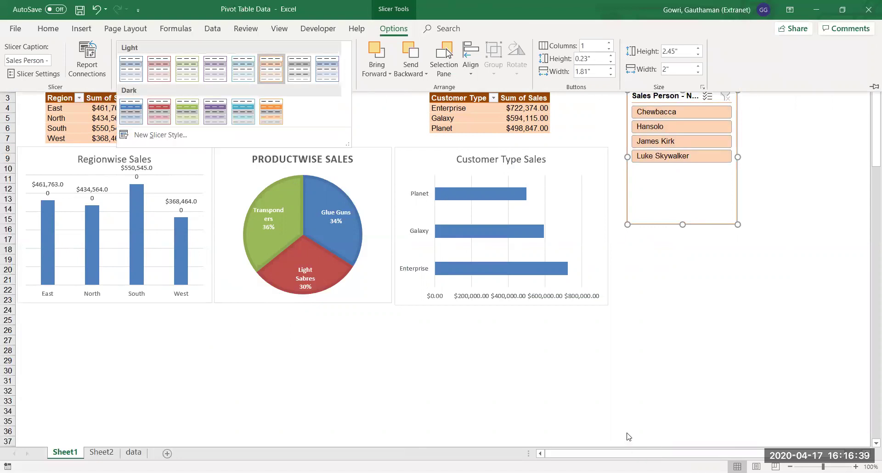
{"action": "left_click", "coordinate": [678, 221]}
{"action": "left_click_drag", "start_coordinate": [683, 170], "coordinate": [683, 170]}
{"action": "left_click", "coordinate": [676, 209]}
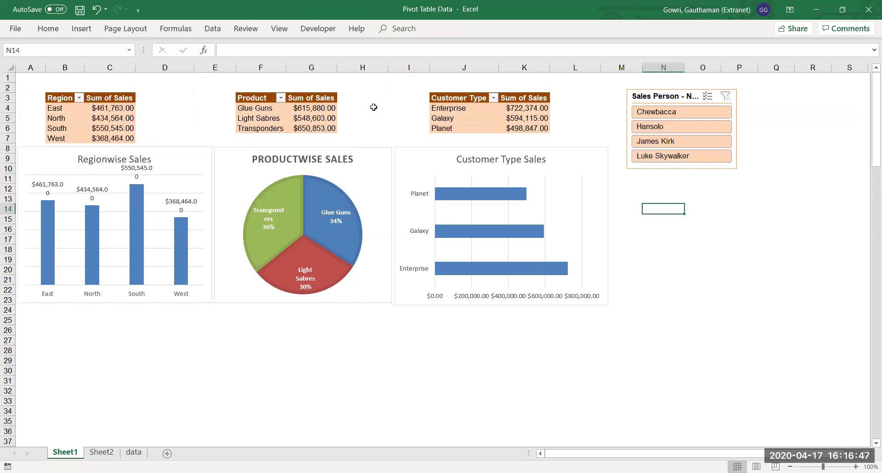
Insert a Date timeline for the Region pivot table and place it directly beneath the Sales Person slicer.
{"action": "left_click", "coordinate": [113, 113]}
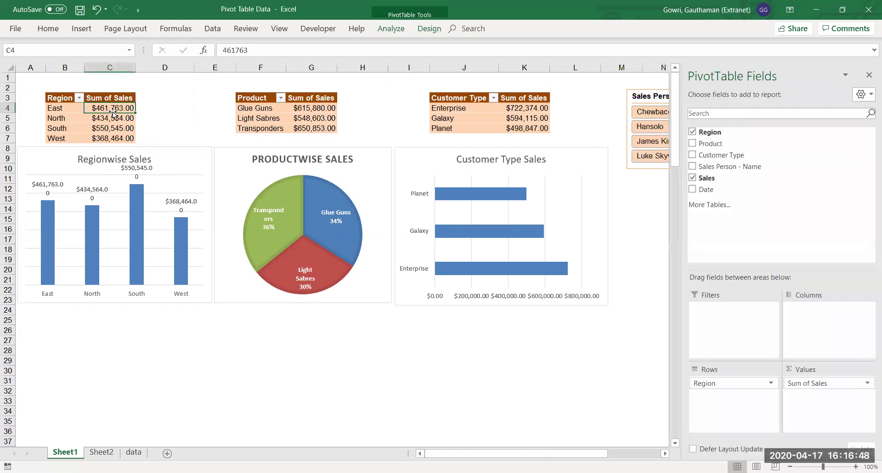
{"action": "left_click", "coordinate": [391, 29]}
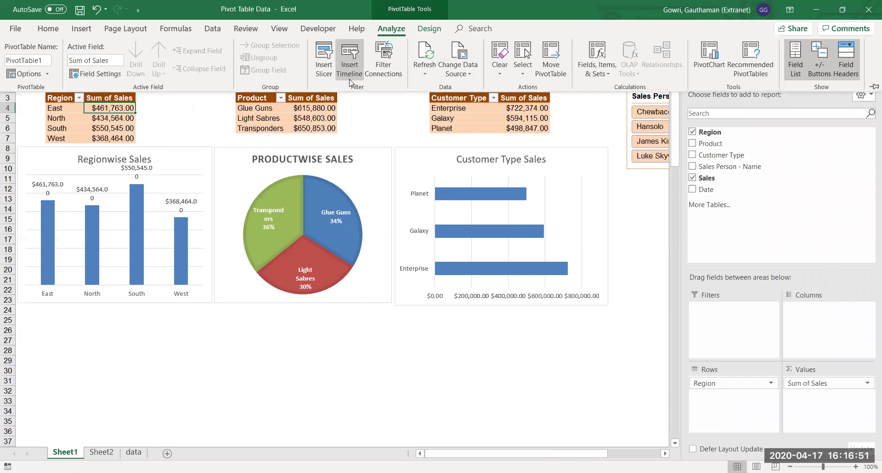
{"action": "left_click", "coordinate": [350, 82]}
{"action": "left_click", "coordinate": [261, 221]}
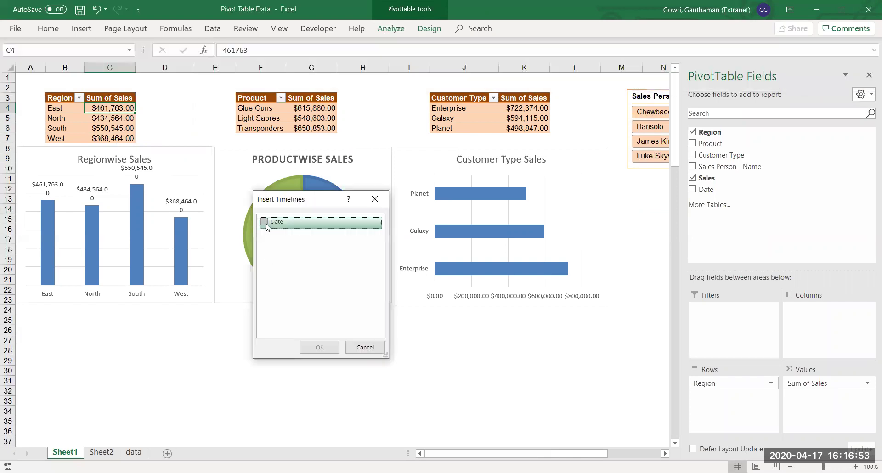
{"action": "left_click", "coordinate": [314, 348]}
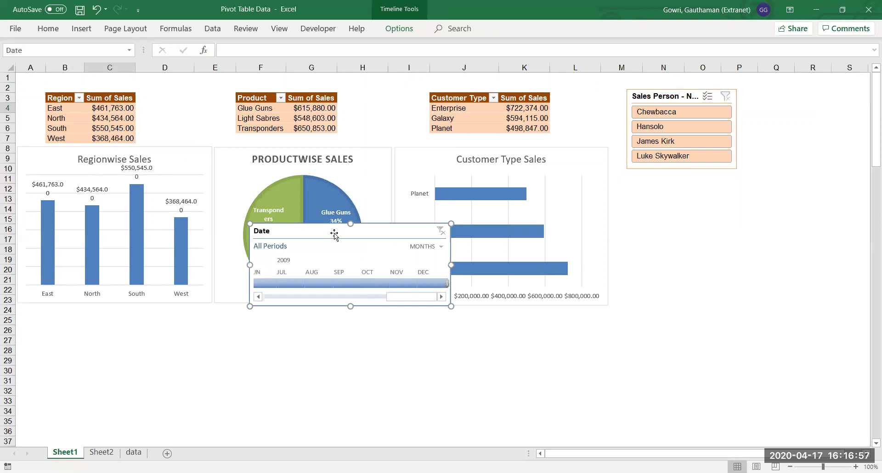
{"action": "left_click_drag", "start_coordinate": [331, 232], "coordinate": [710, 183]}
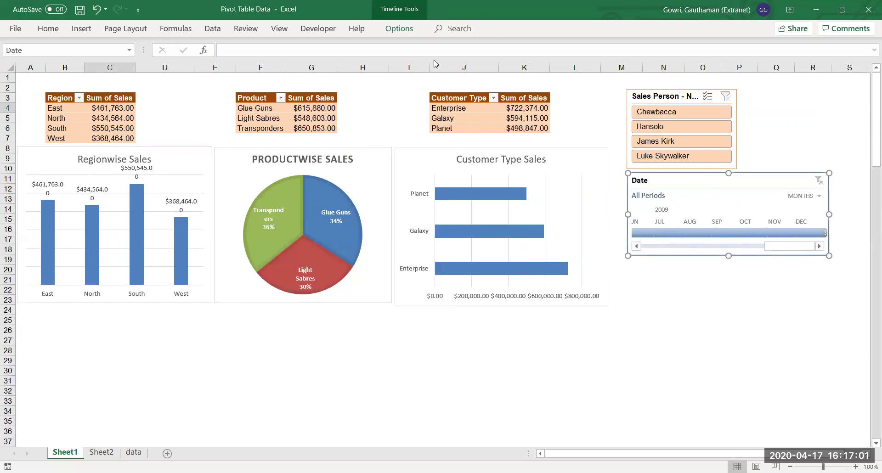
Apply the light orange style to the Date timeline.
{"action": "left_click", "coordinate": [415, 33]}
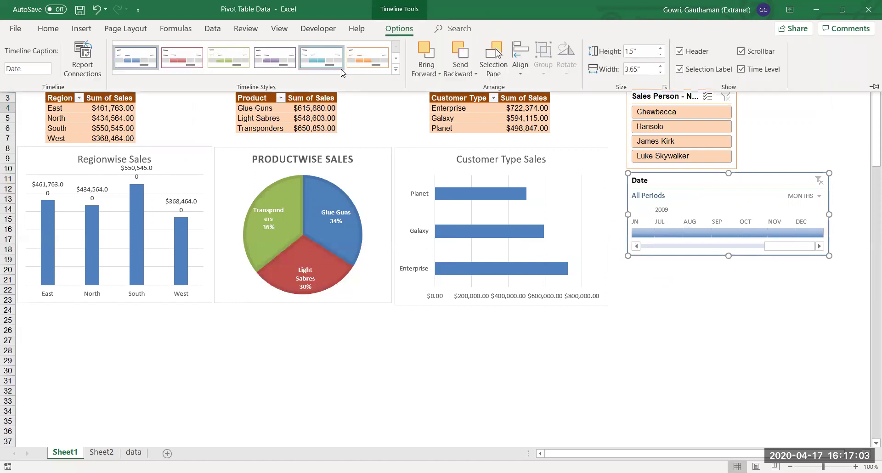
{"action": "left_click", "coordinate": [368, 58]}
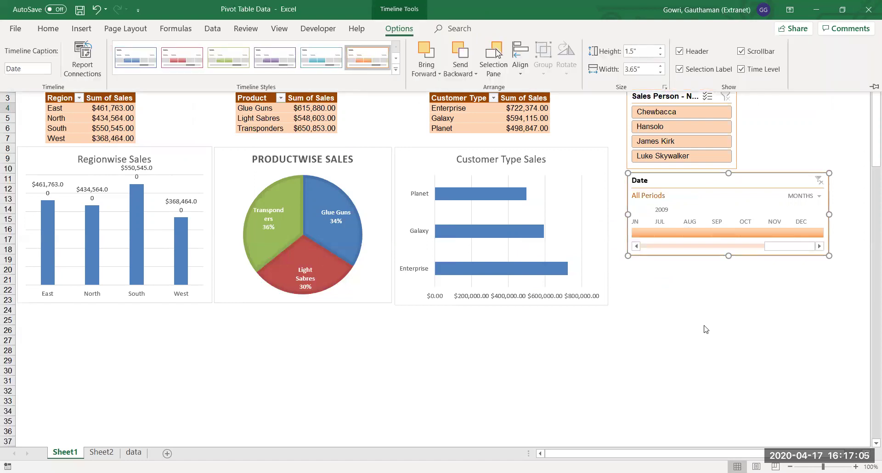
{"action": "left_click", "coordinate": [706, 329]}
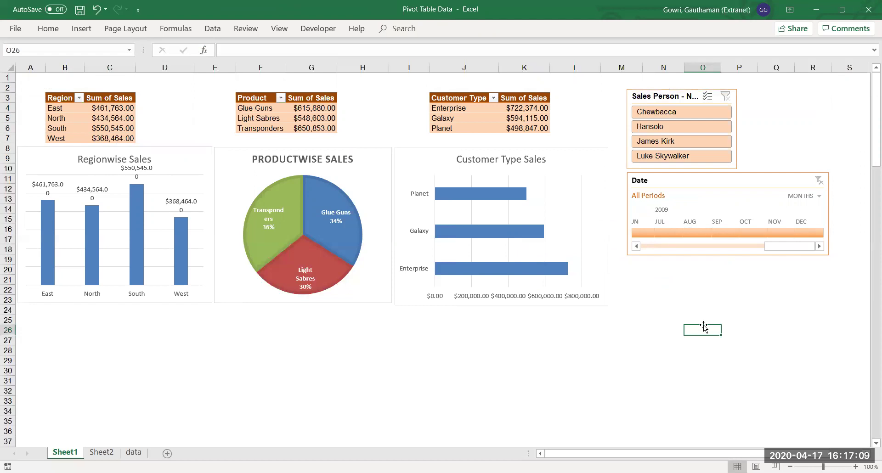
Connect the Sales Person slicer to PivotTable2 and PivotTable3 in addition to PivotTable1.
{"action": "right_click", "coordinate": [651, 99]}
{"action": "right_click", "coordinate": [650, 98]}
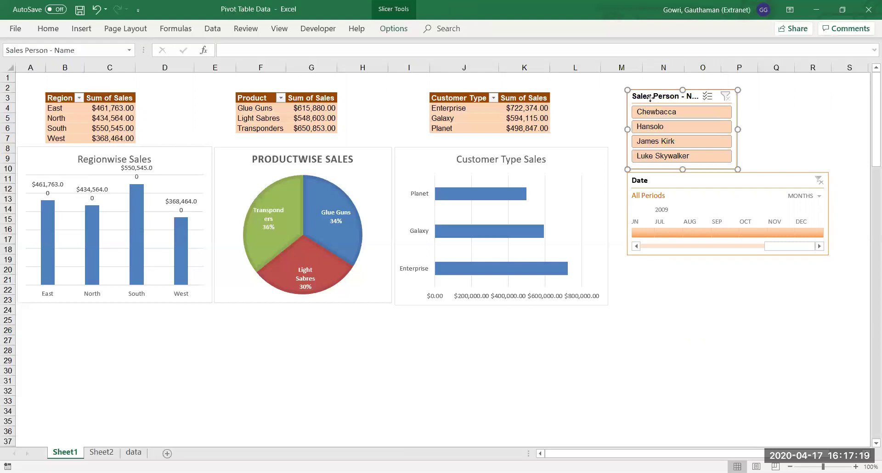
{"action": "key", "text": "Escape"}
{"action": "key", "text": "shift+F10"}
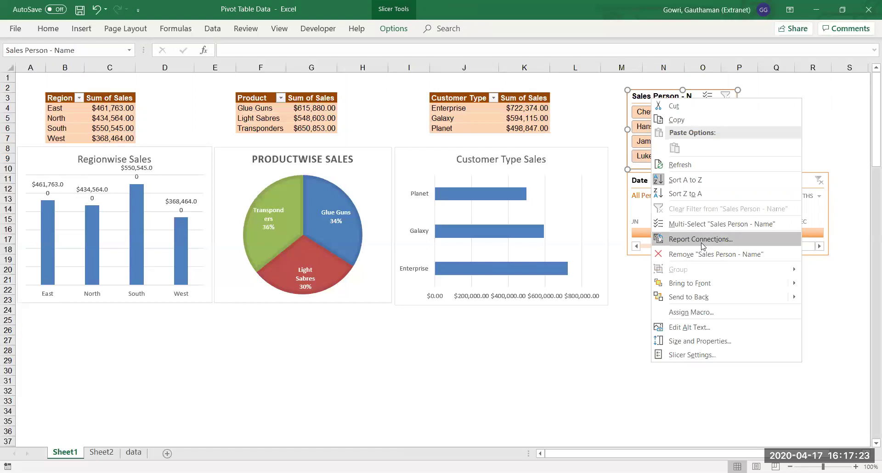
{"action": "left_click", "coordinate": [701, 240]}
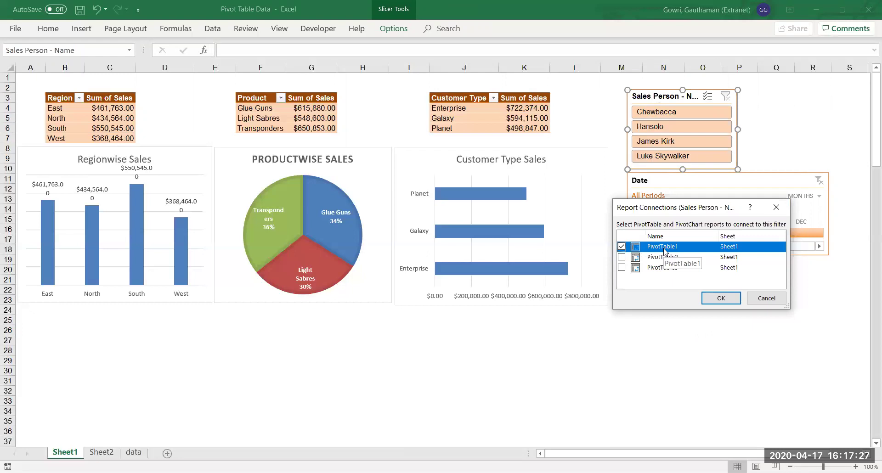
{"action": "left_click", "coordinate": [622, 258]}
{"action": "left_click", "coordinate": [622, 268]}
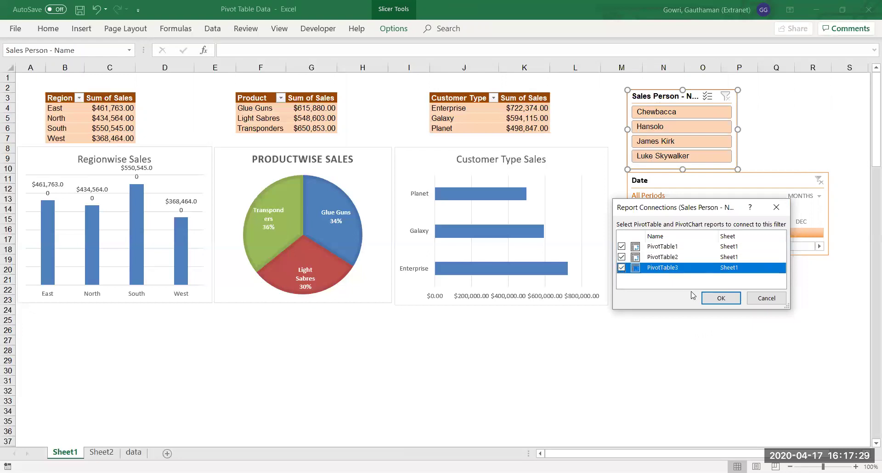
{"action": "left_click", "coordinate": [736, 301]}
{"action": "left_click", "coordinate": [704, 328]}
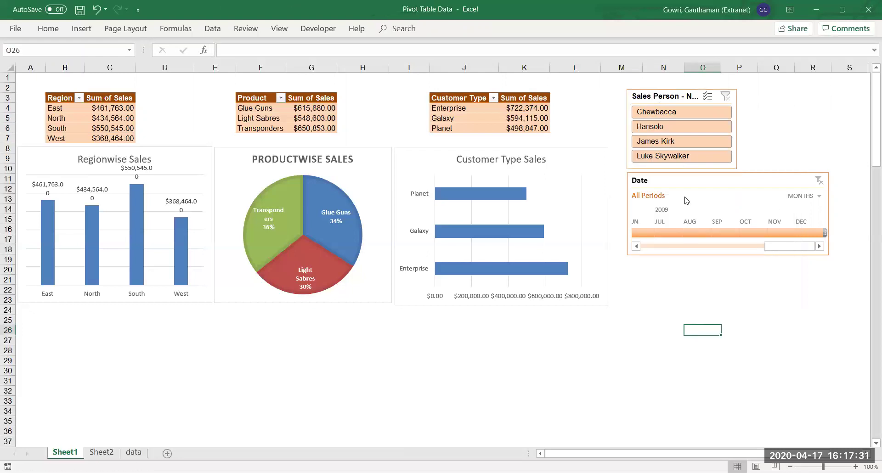
Filter the dashboard by each sales person in turn with the slicer, ending on Hansolo.
{"action": "left_click", "coordinate": [666, 113]}
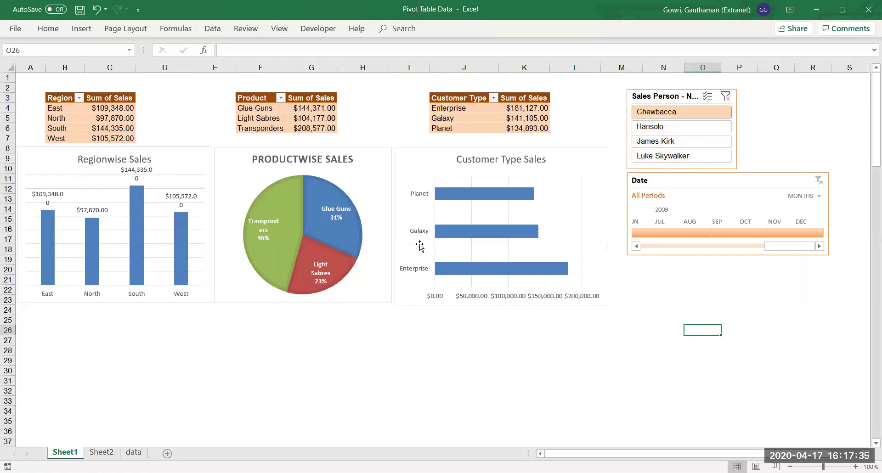
{"action": "left_click", "coordinate": [692, 131]}
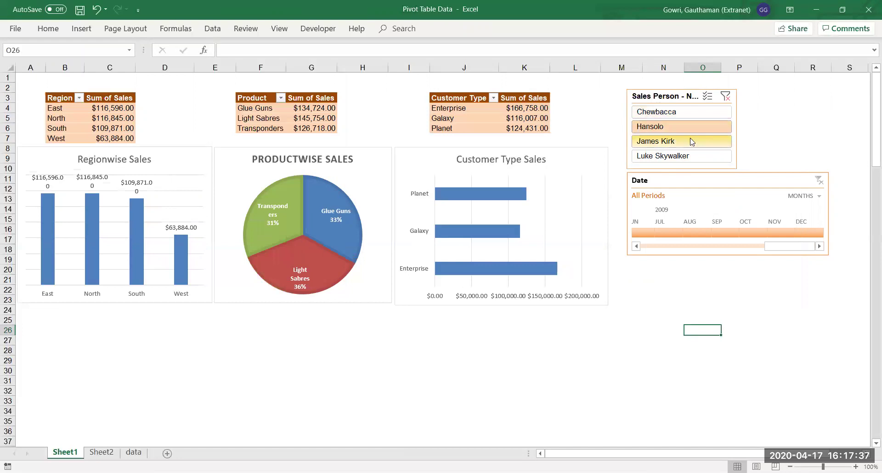
{"action": "left_click", "coordinate": [692, 142]}
{"action": "left_click", "coordinate": [692, 157]}
{"action": "left_click", "coordinate": [691, 133]}
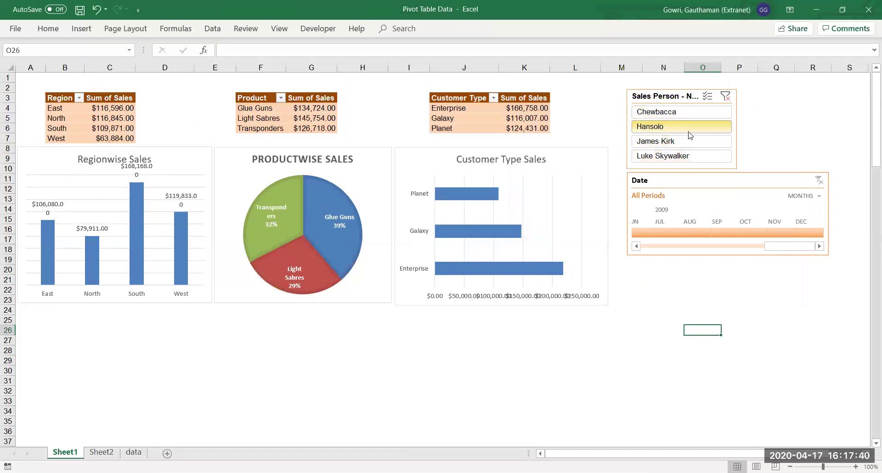
Connect the Date timeline to PivotTable2 and PivotTable3 in addition to PivotTable1.
{"action": "left_click", "coordinate": [684, 183]}
{"action": "right_click", "coordinate": [684, 184]}
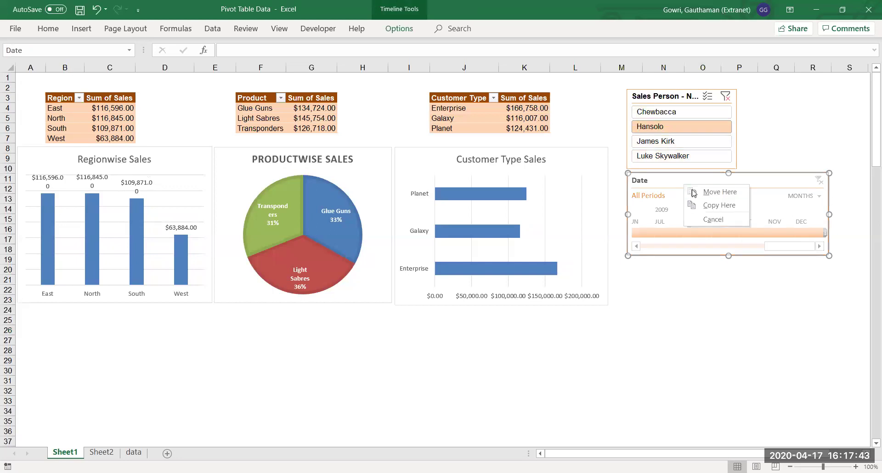
{"action": "left_click", "coordinate": [675, 178]}
{"action": "right_click", "coordinate": [674, 179]}
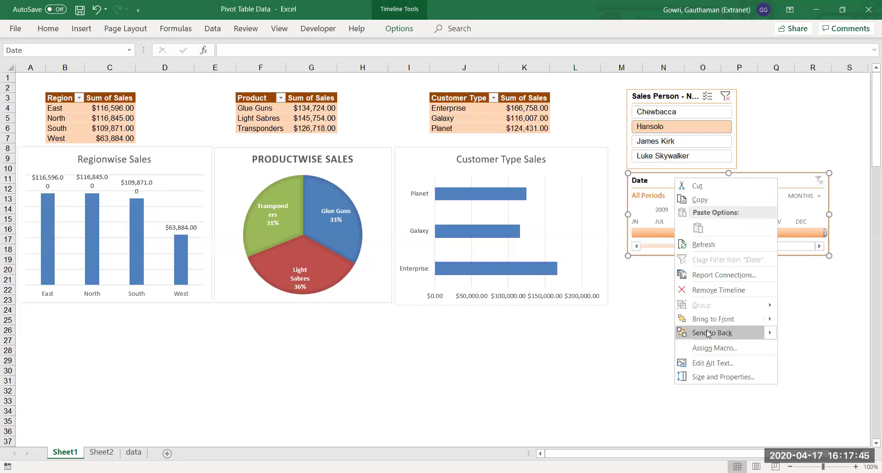
{"action": "left_click", "coordinate": [719, 275]}
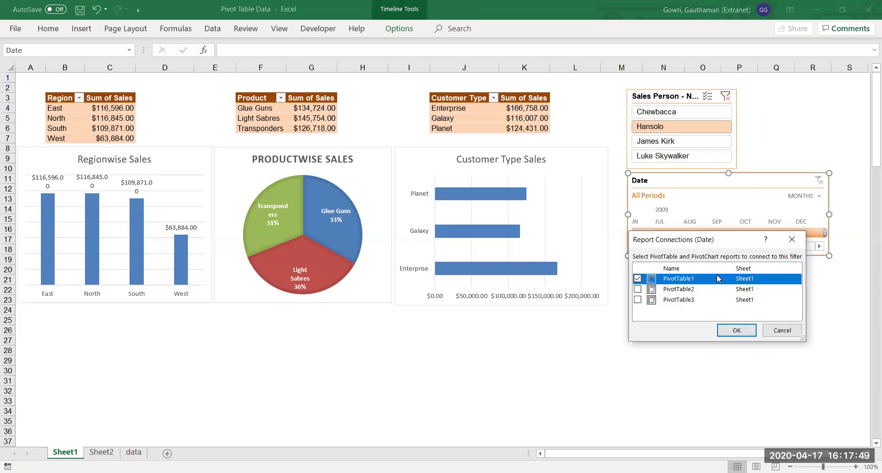
{"action": "left_click", "coordinate": [638, 291]}
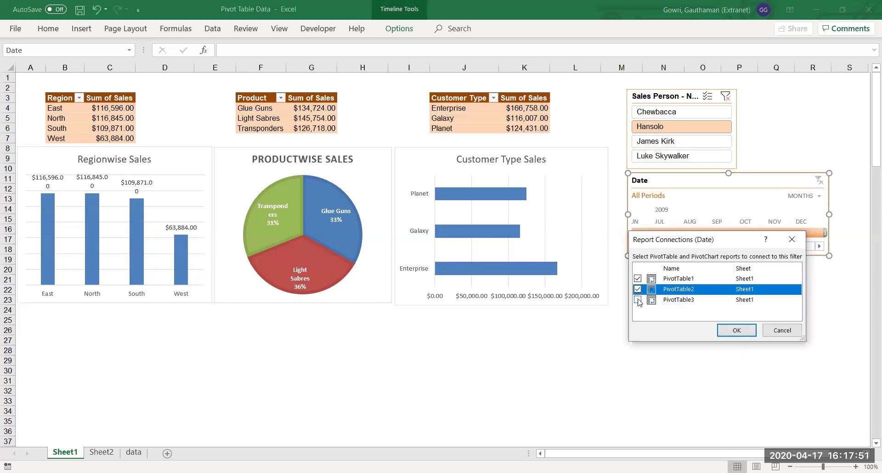
{"action": "left_click", "coordinate": [638, 301]}
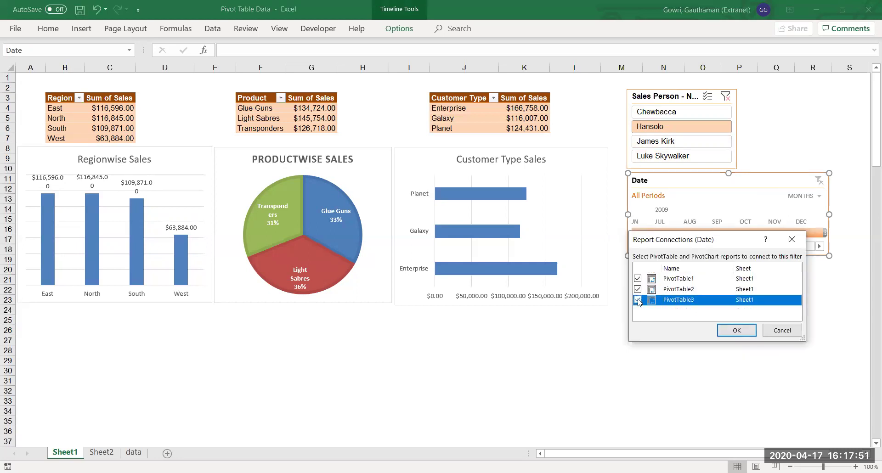
{"action": "left_click", "coordinate": [731, 333]}
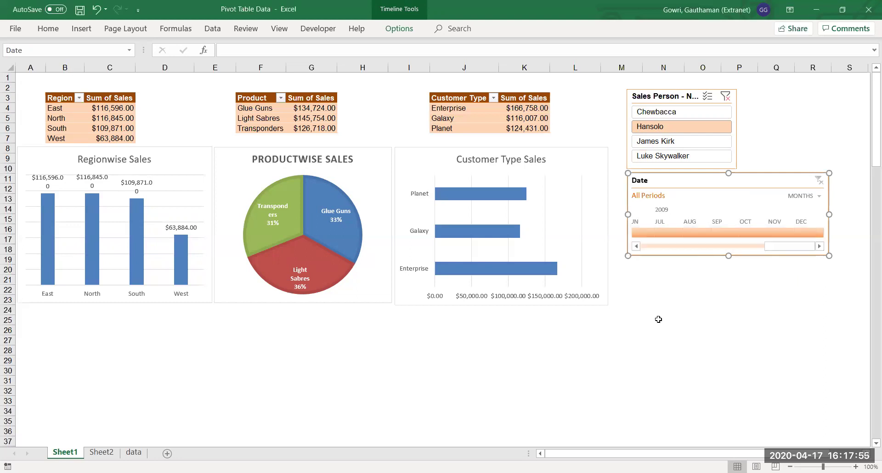
{"action": "left_click", "coordinate": [663, 342]}
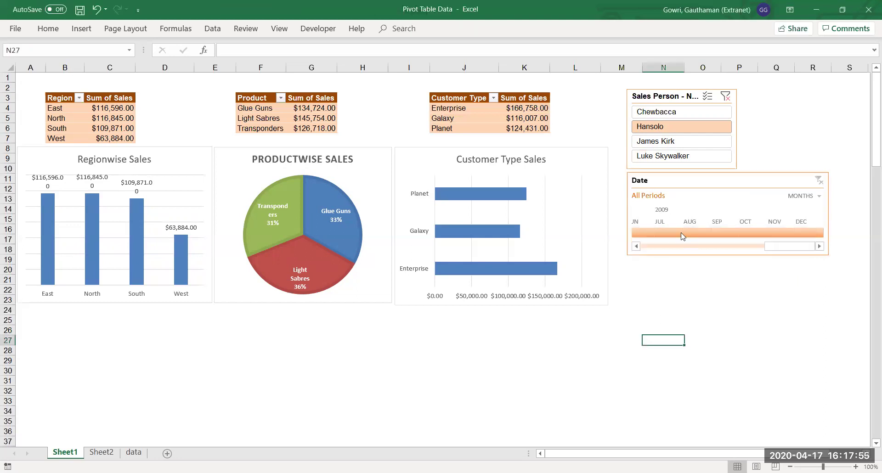
Switch the Date timeline's time level to quarters and filter the dashboard to Q3 2008.
{"action": "left_click", "coordinate": [795, 196]}
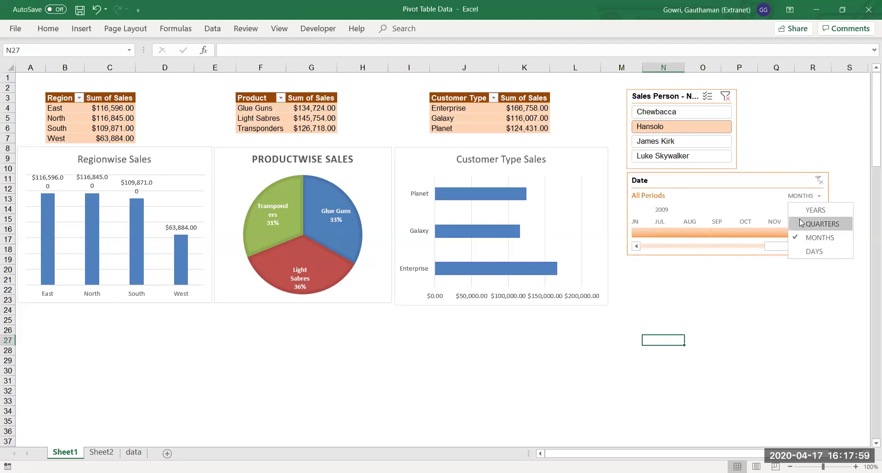
{"action": "left_click", "coordinate": [802, 224]}
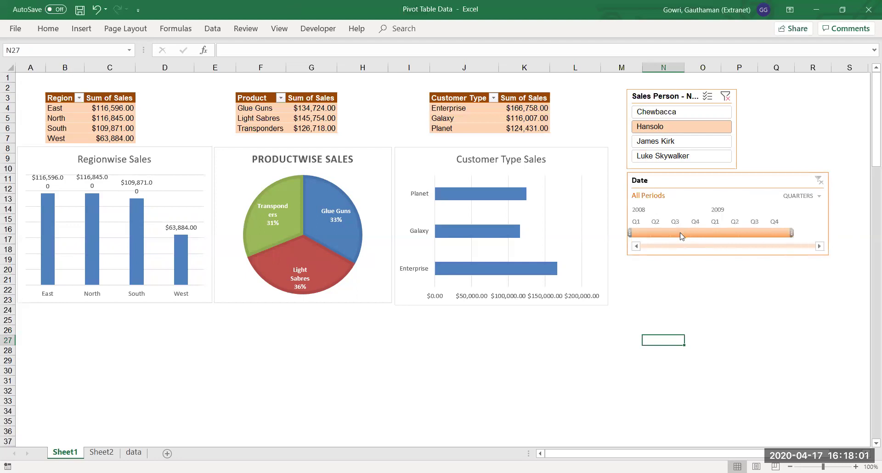
{"action": "left_click", "coordinate": [680, 233]}
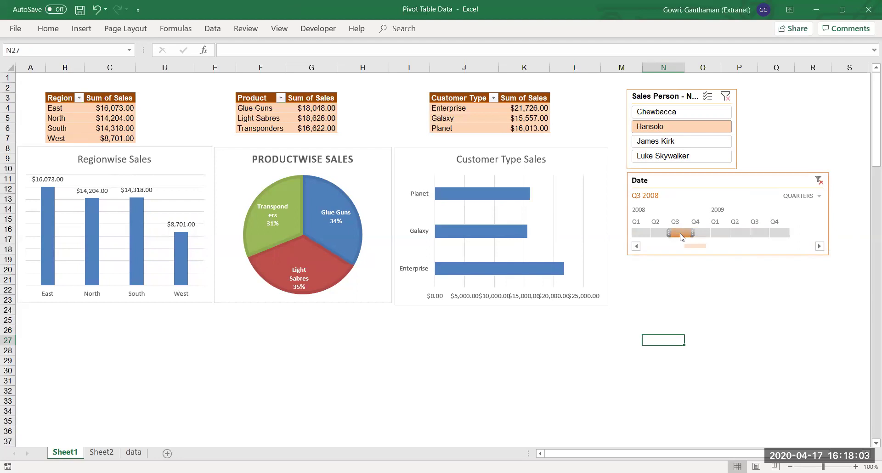
Try the Date timeline filter on Q2 2009, Q2 2008, the Q2–Q3 2008 range and Q1 2008.
{"action": "left_click", "coordinate": [745, 233]}
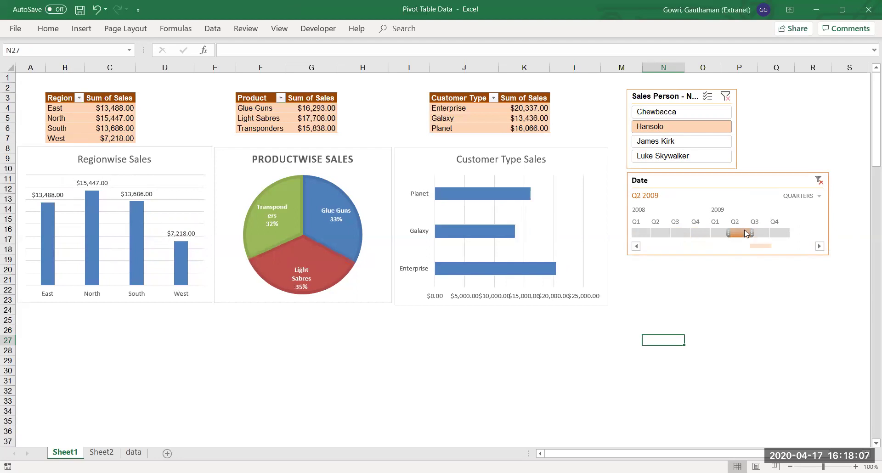
{"action": "left_click", "coordinate": [665, 233]}
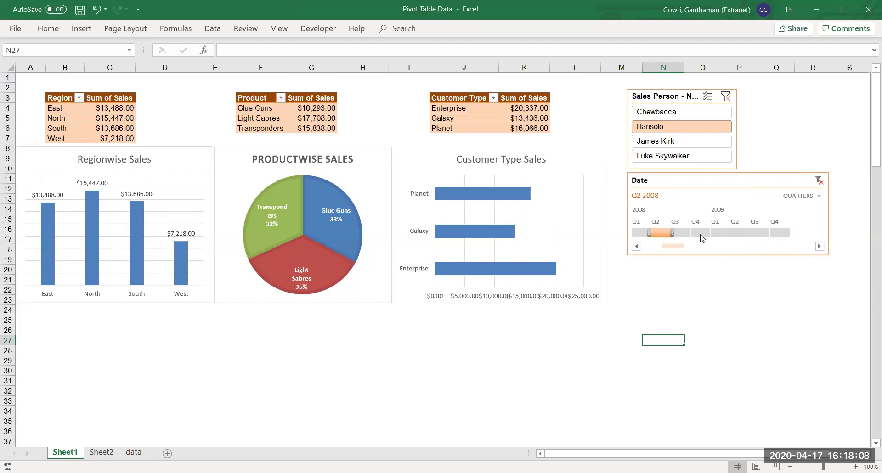
{"action": "left_click", "coordinate": [740, 233]}
{"action": "left_click_drag", "start_coordinate": [668, 233], "coordinate": [688, 234]}
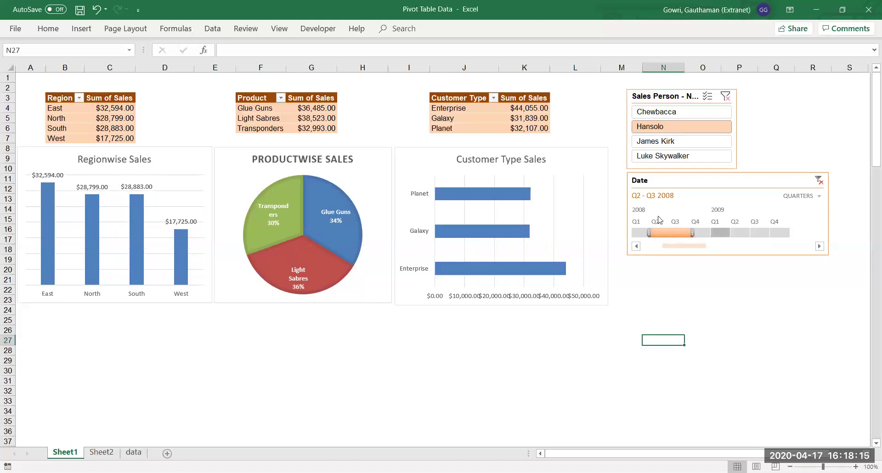
{"action": "left_click", "coordinate": [640, 233]}
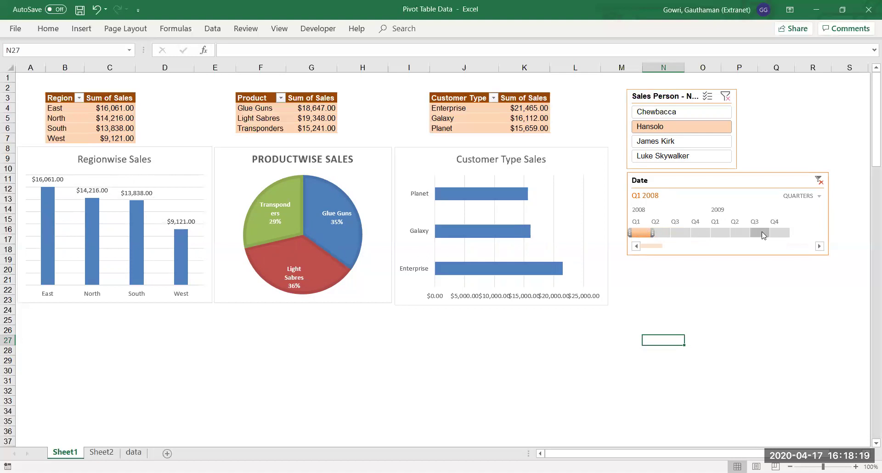
Filter the dashboard to the Q2–Q4 2008 range with the Date timeline.
{"action": "left_click", "coordinate": [664, 232]}
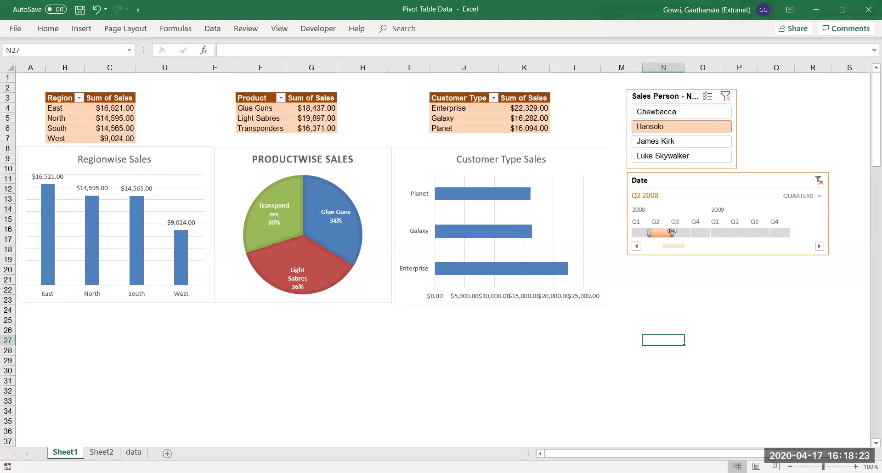
{"action": "left_click_drag", "start_coordinate": [672, 232], "coordinate": [721, 243]}
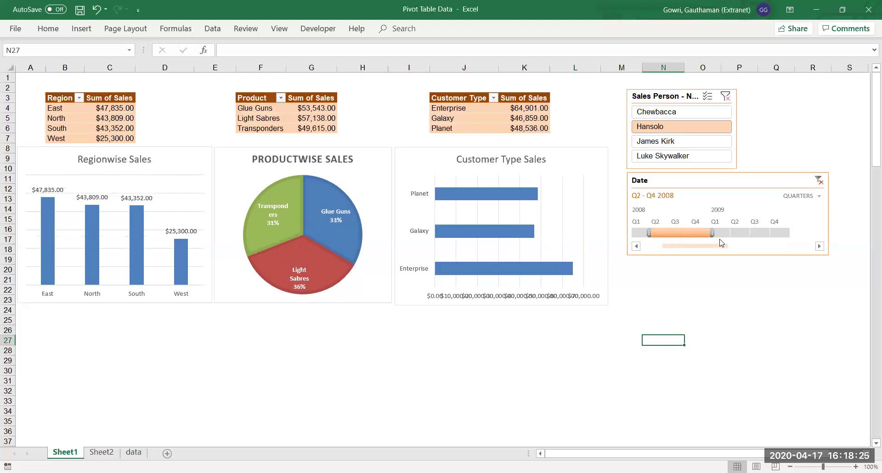
{"action": "left_click", "coordinate": [707, 298]}
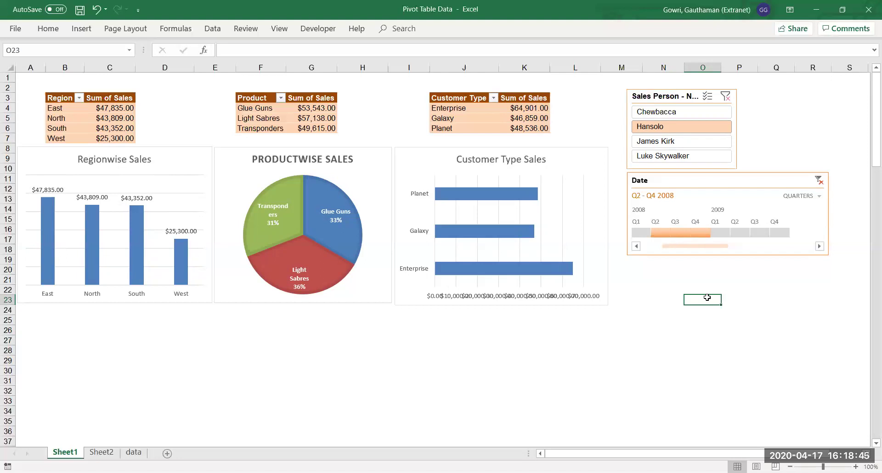
{"action": "left_click", "coordinate": [660, 272]}
{"action": "left_click", "coordinate": [633, 277]}
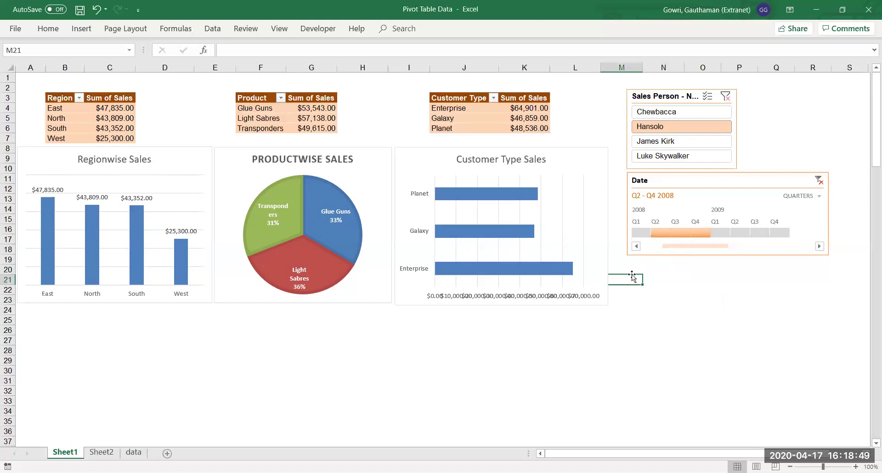